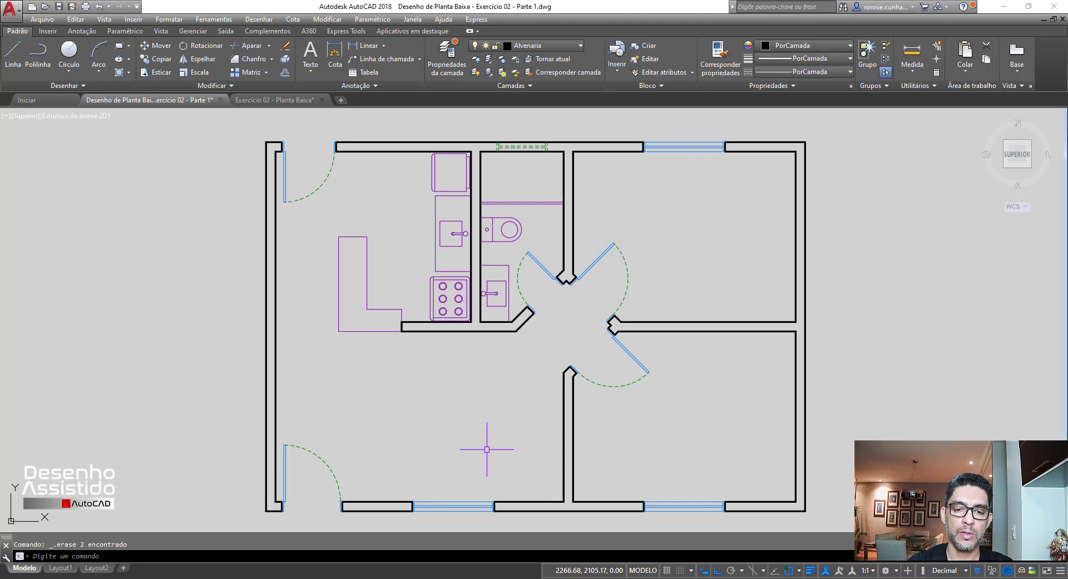
Check the terrace's dimensions below the house in the Foxit Reader reference plan and return to the AutoCAD floor plan drawing.
middle_drag(449, 441, 490, 172)
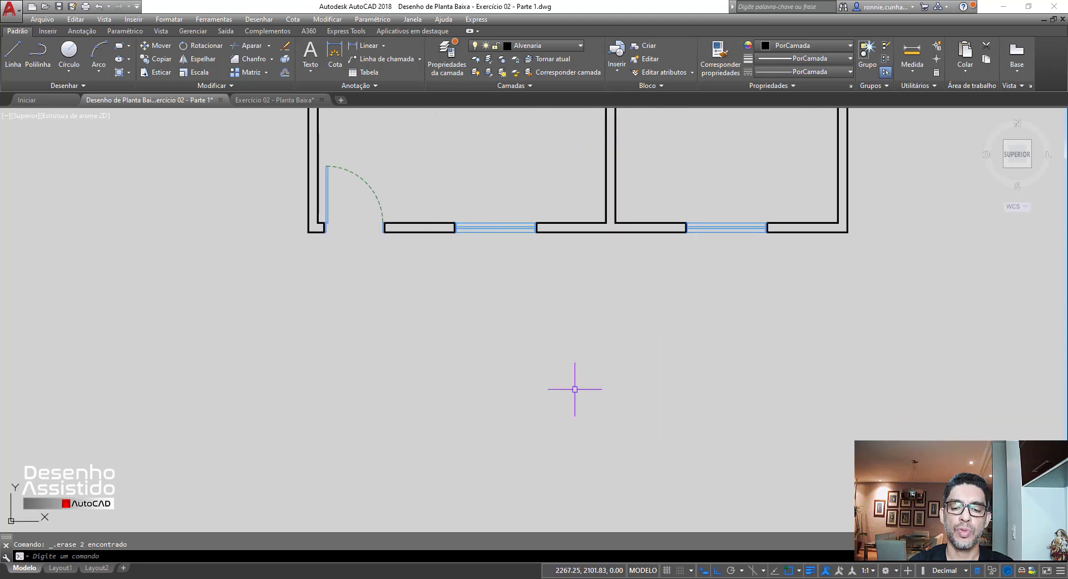
key(alt+Tab)
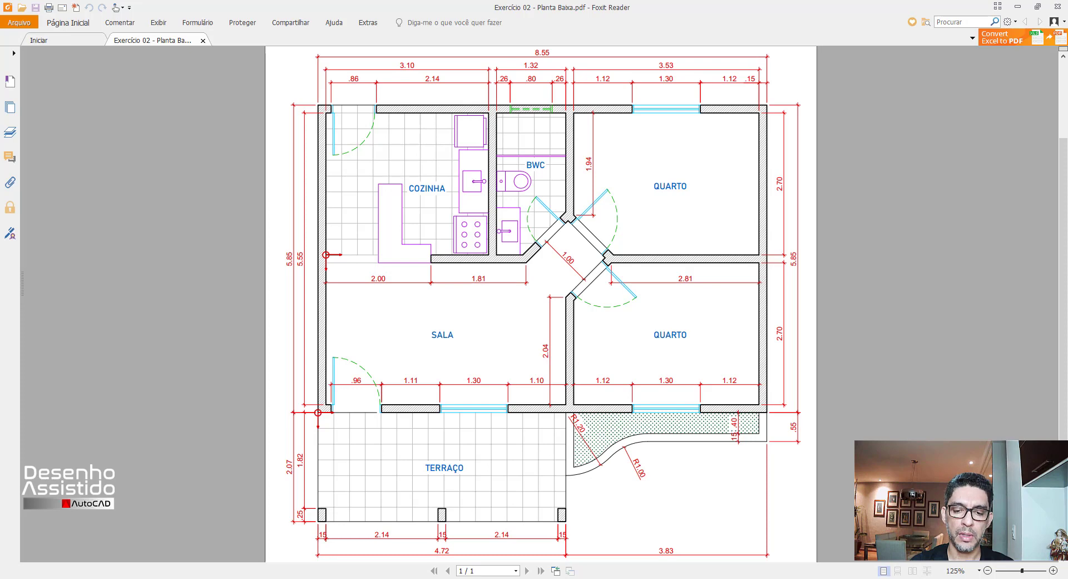
click(531, 577)
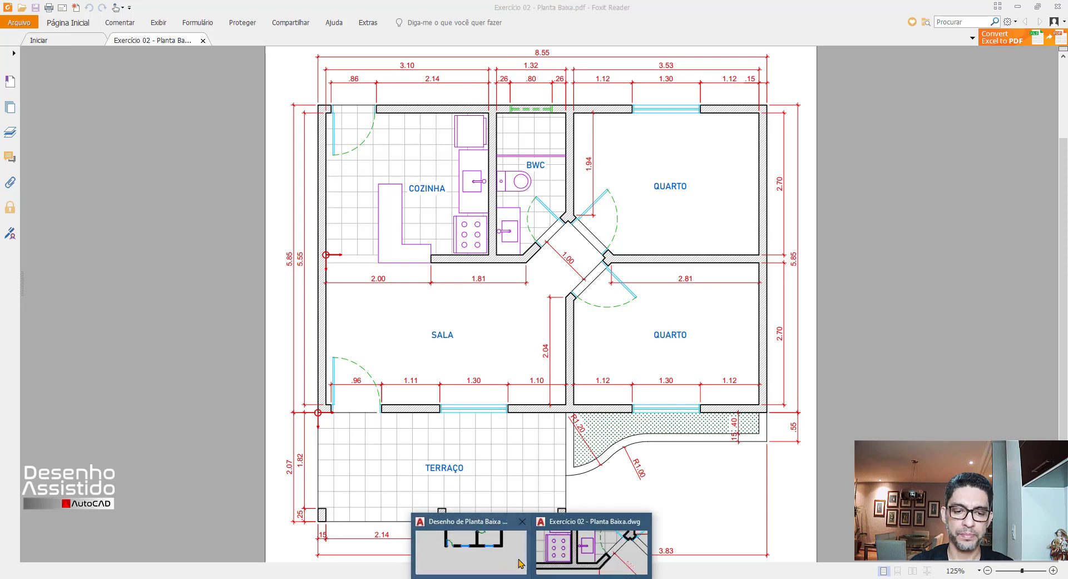
click(547, 563)
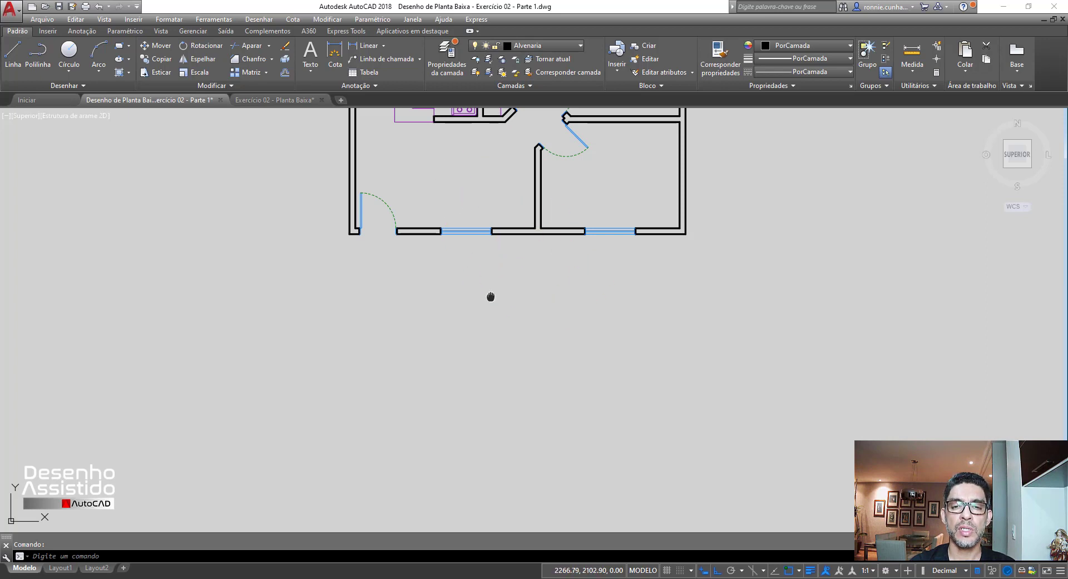
middle_drag(491, 296, 487, 442)
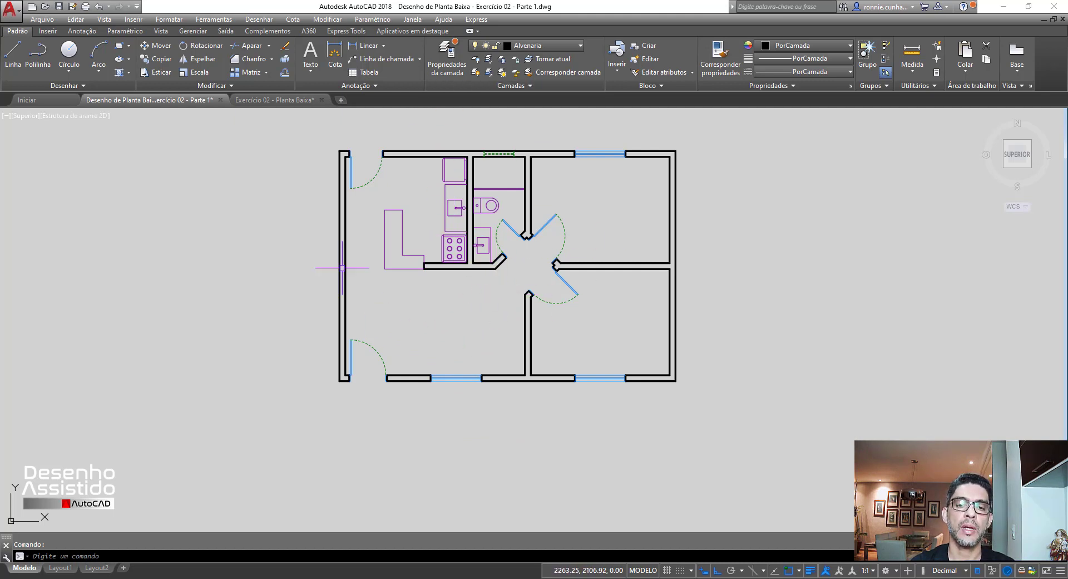
Create a layer named Piso with a 0.20 mm lineweight and make it the current layer.
click(442, 58)
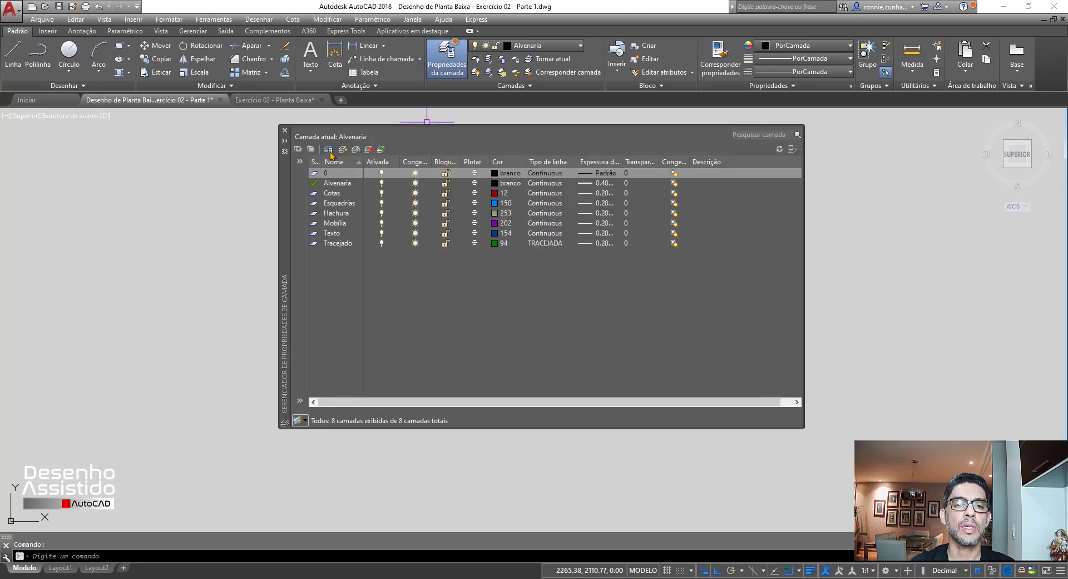
click(343, 150)
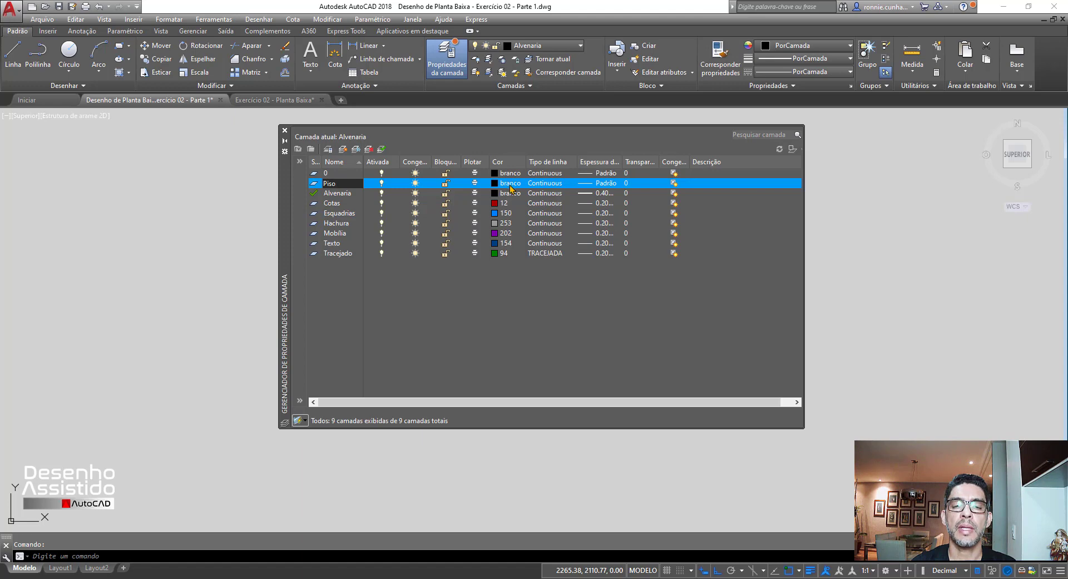
click(607, 183)
click(529, 291)
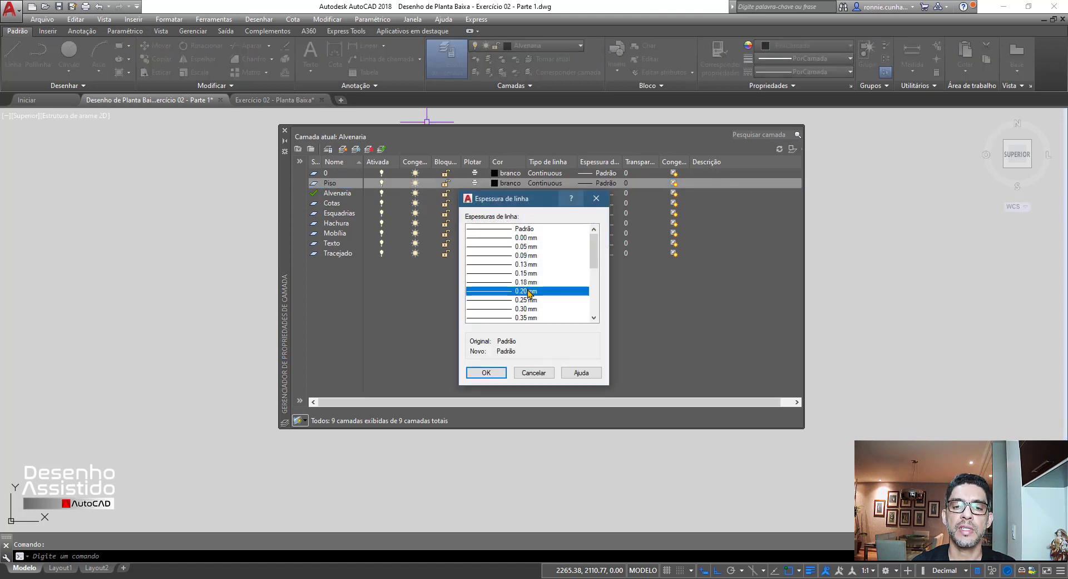
click(486, 373)
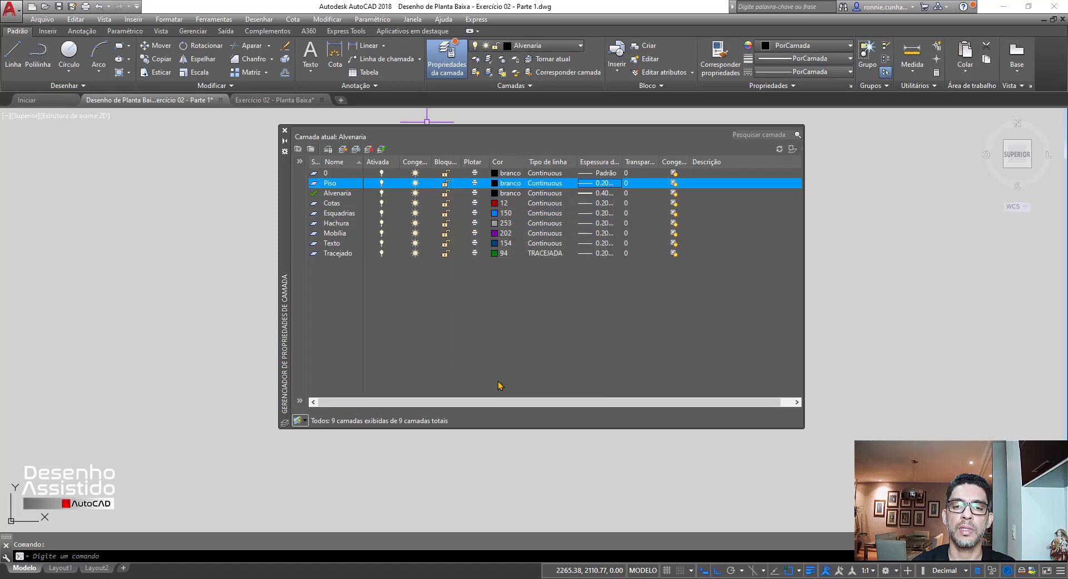
click(284, 130)
click(579, 46)
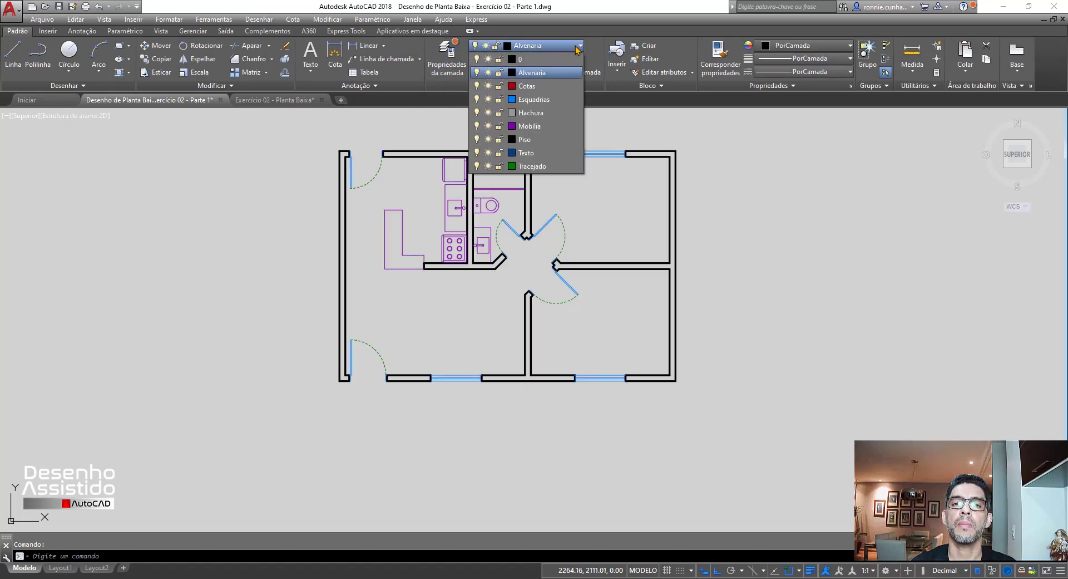
click(540, 140)
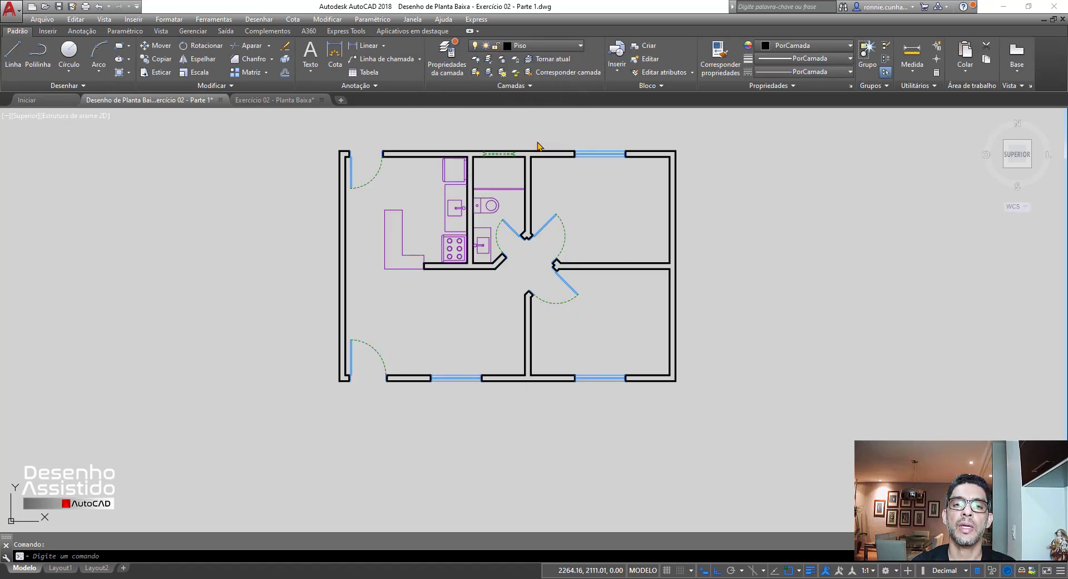
Draw the terrace outline from the house's lower-left outer corner: 2.07 down, 4.72 to the right, and back up to the front wall.
click(13, 53)
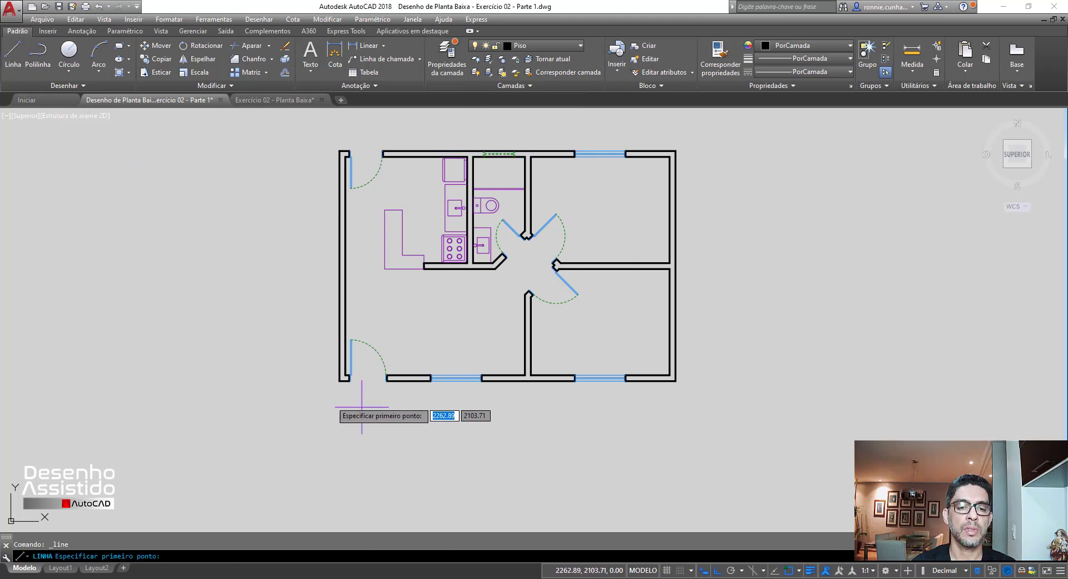
scroll(372, 411, up, 4)
scroll(365, 334, down, 5)
scroll(365, 352, up, 4)
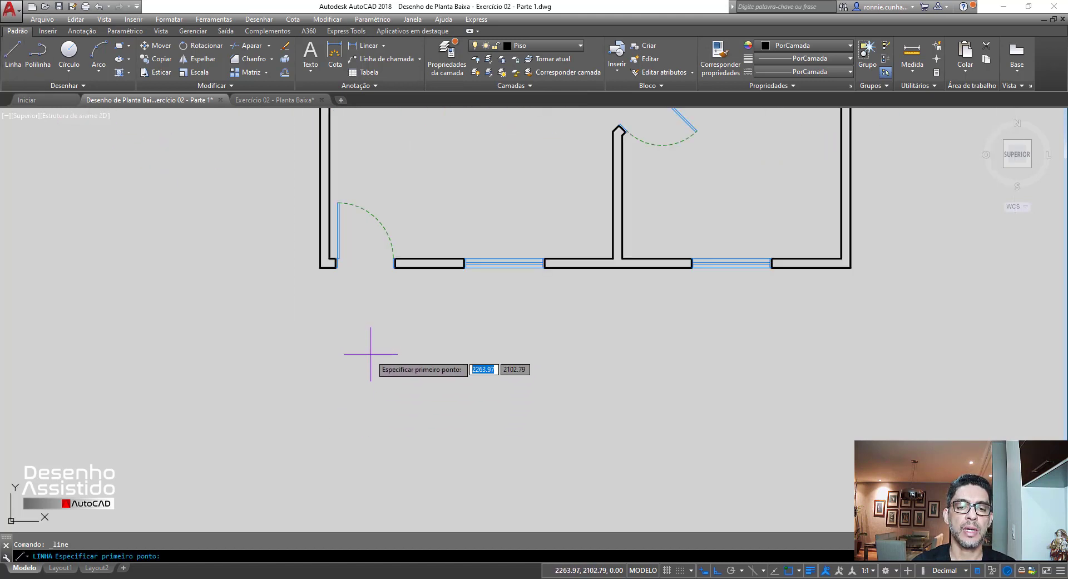
click(320, 268)
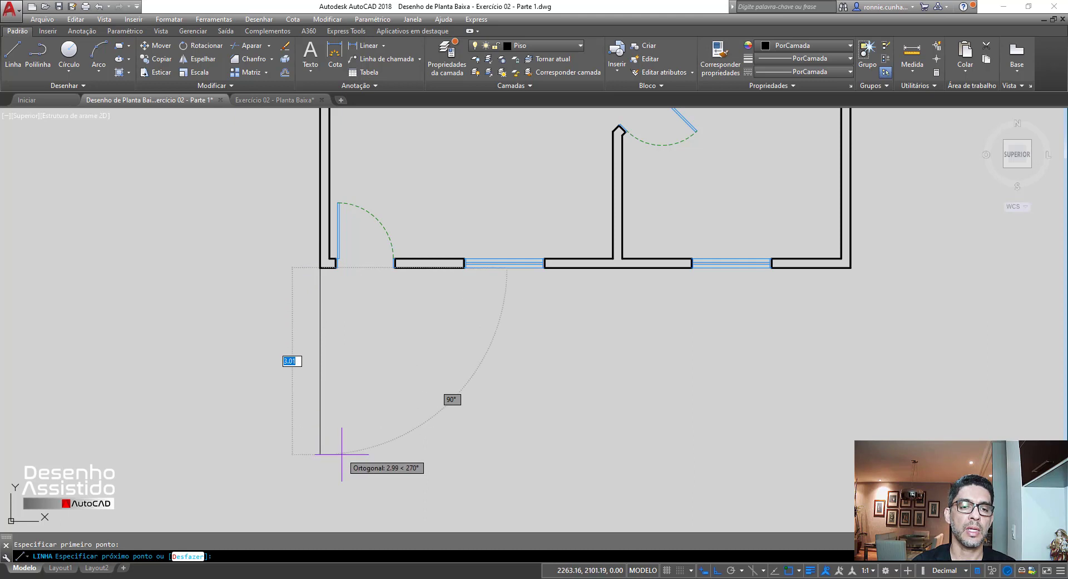
text(2)
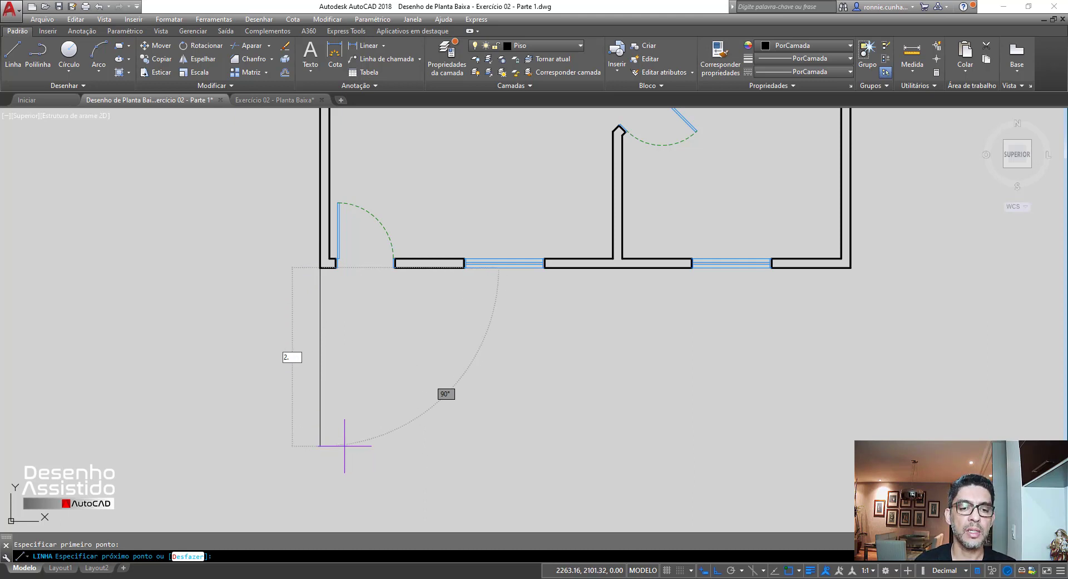
text(.07)
key(Return)
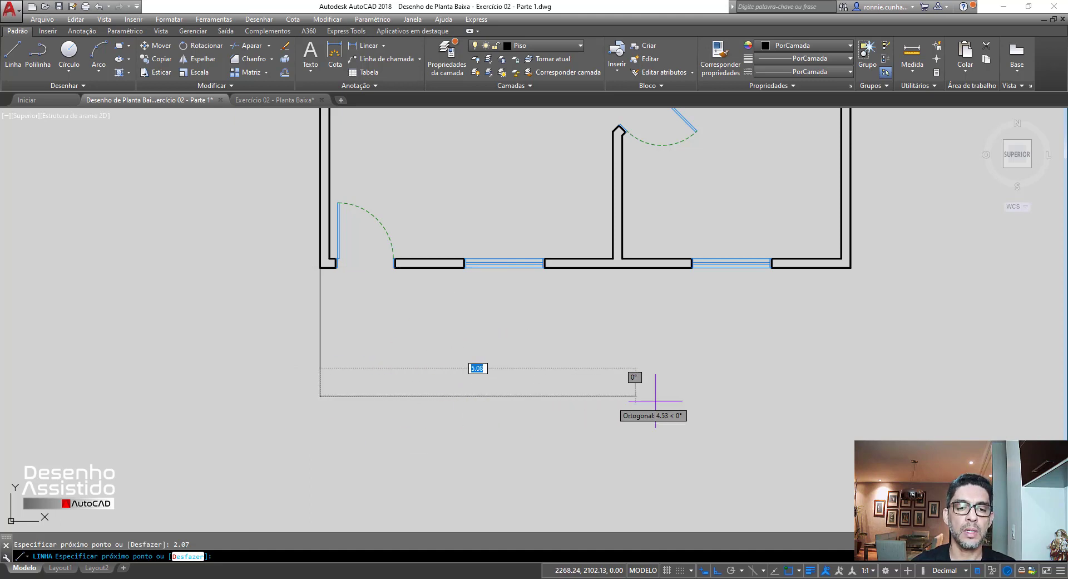
text(4)
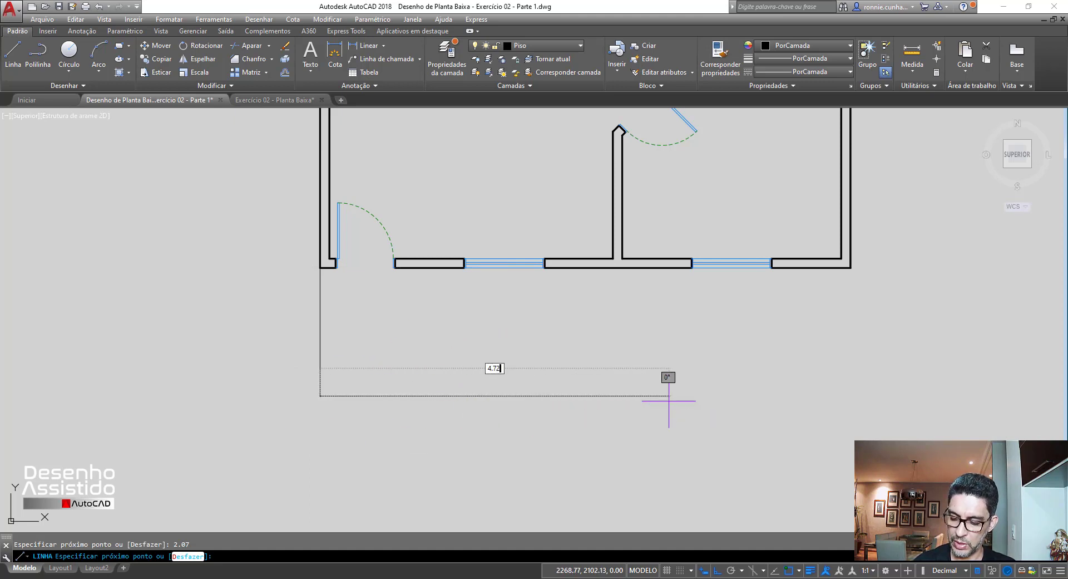
text(.72)
key(Return)
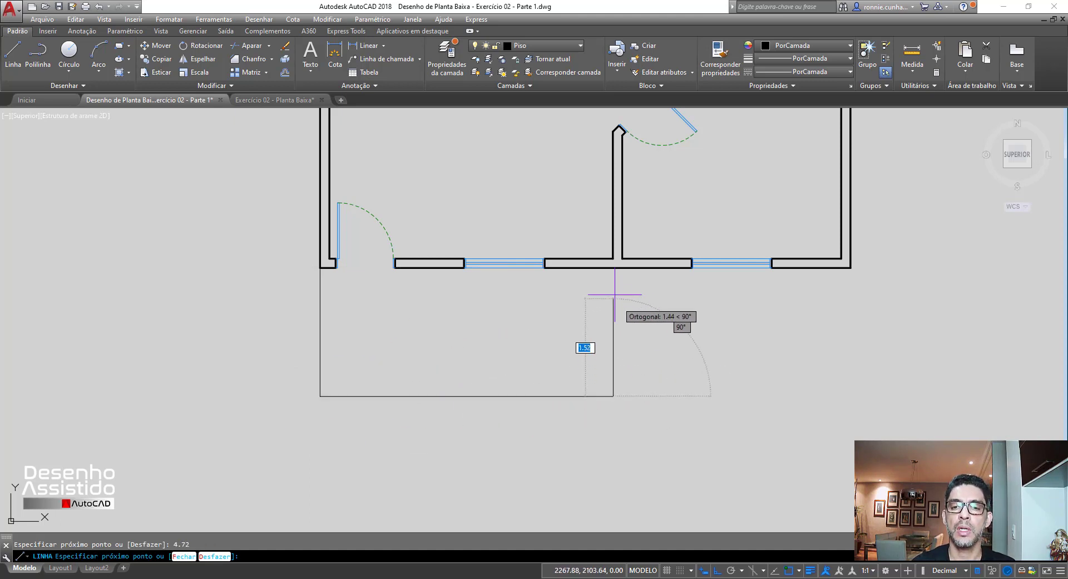
click(613, 268)
key(Return)
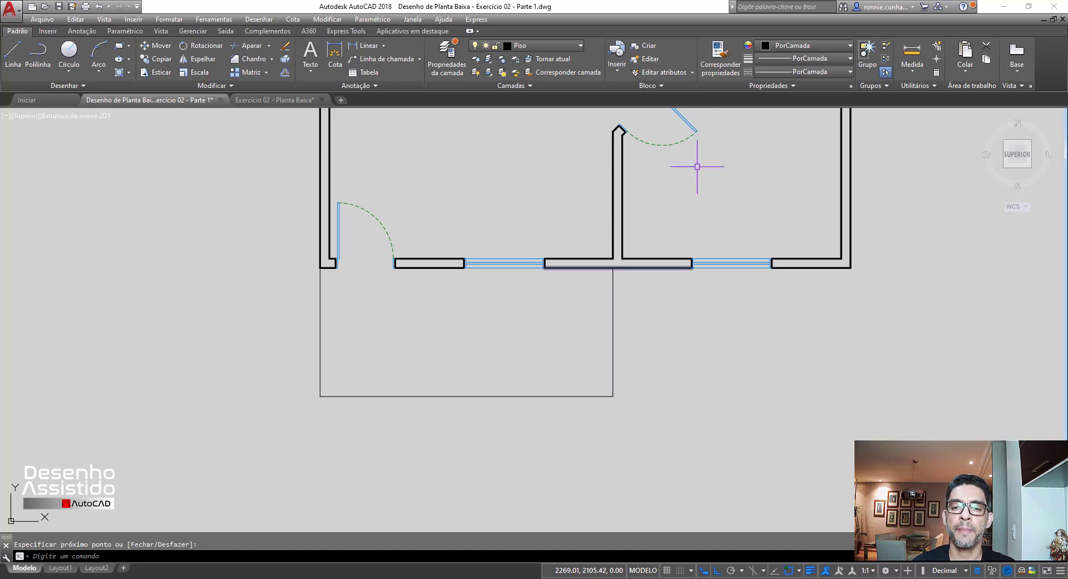
Measure the distances along the front wall from the dividing wall's left face to the outer and inner corners of the left wall.
click(912, 53)
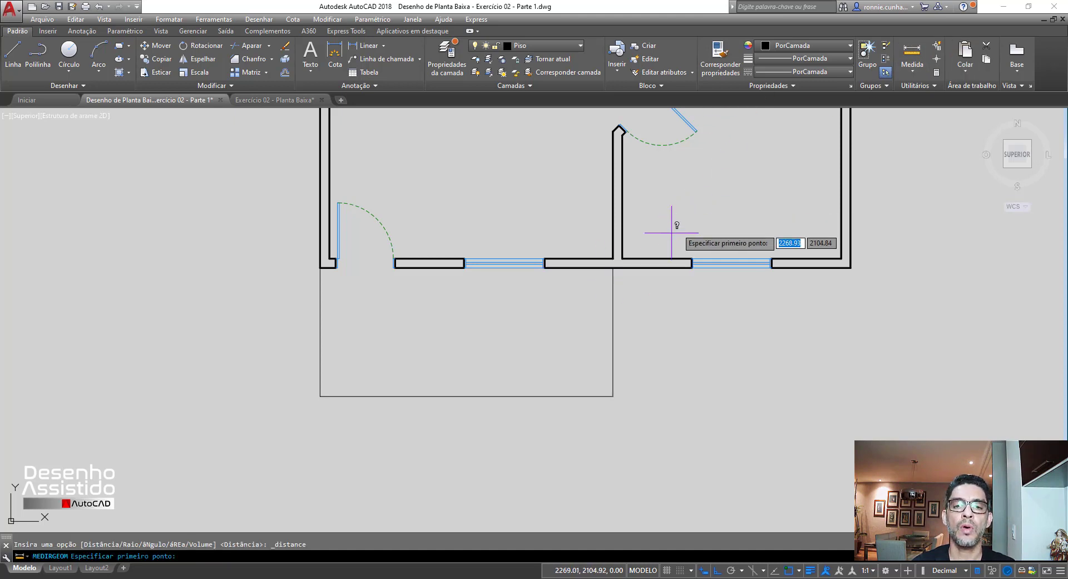
click(614, 259)
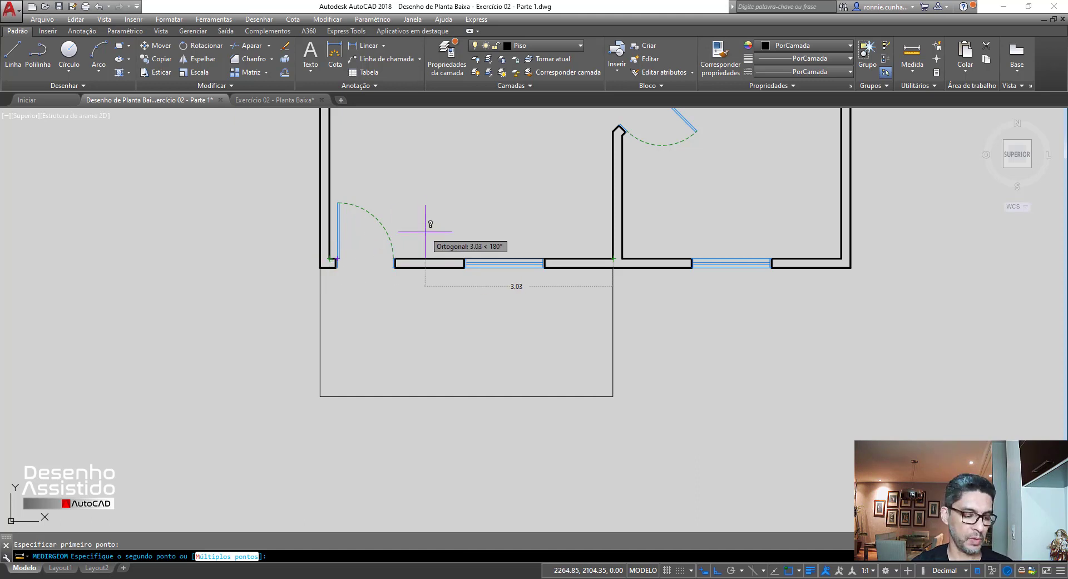
key(Escape)
click(911, 52)
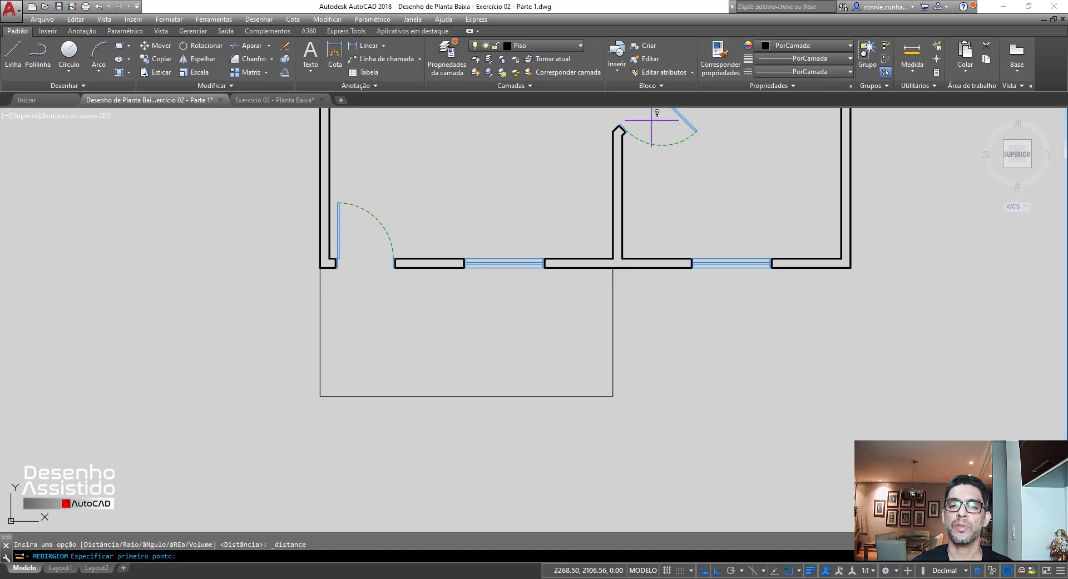
click(320, 267)
click(613, 259)
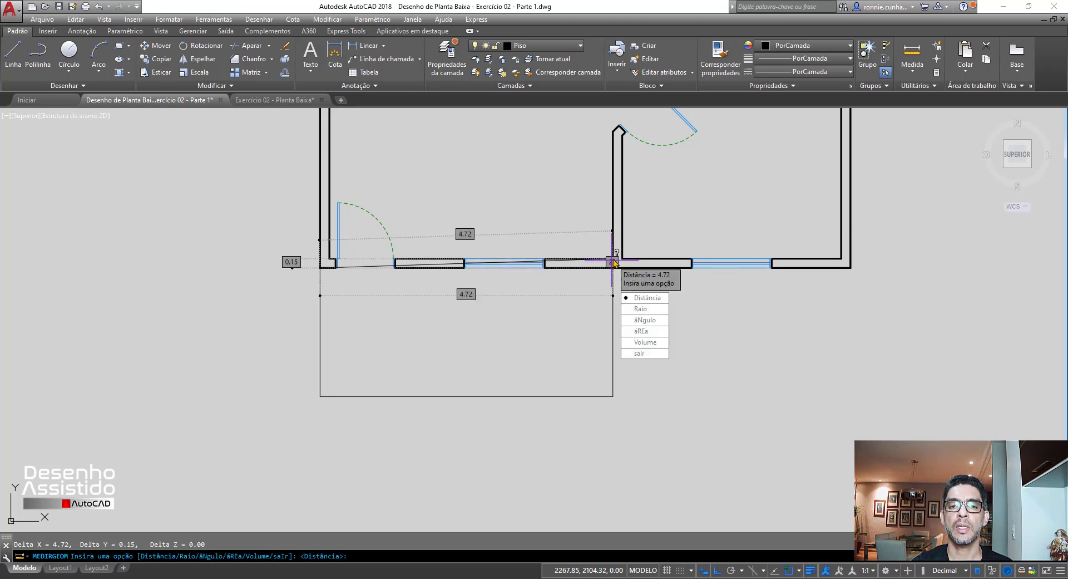
click(911, 52)
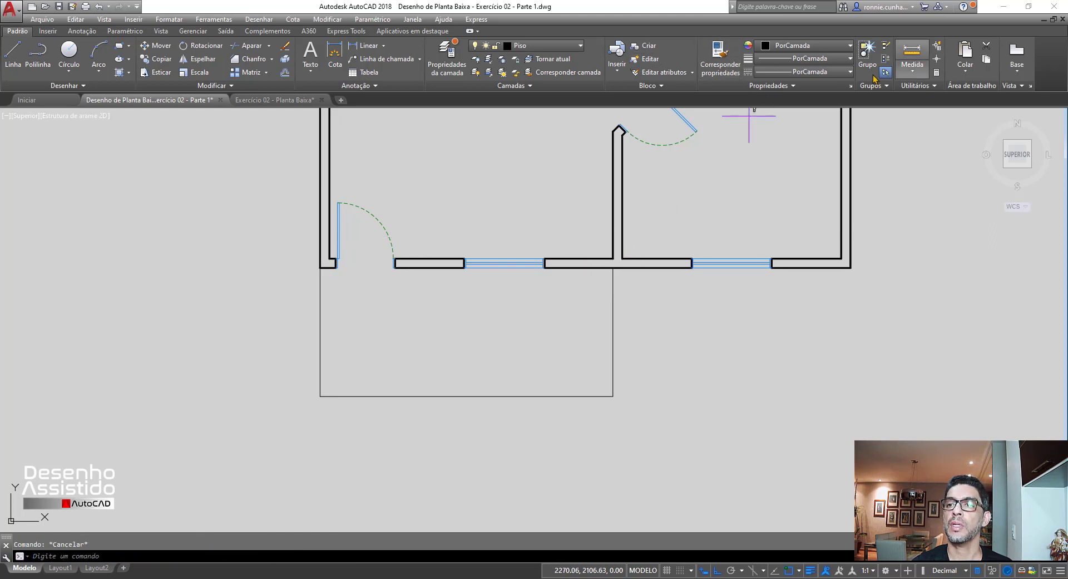
click(612, 259)
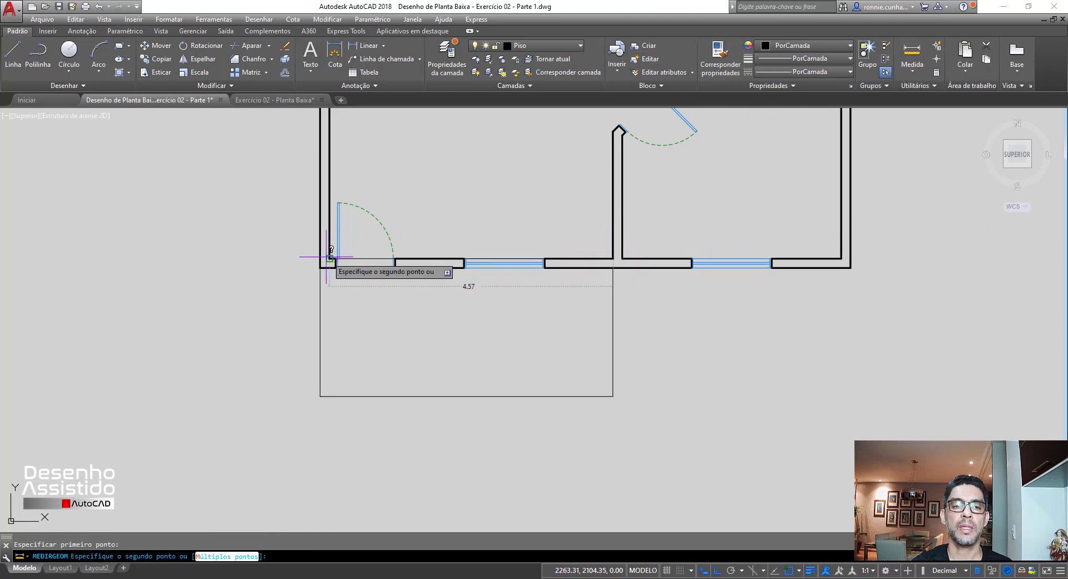
key(Escape)
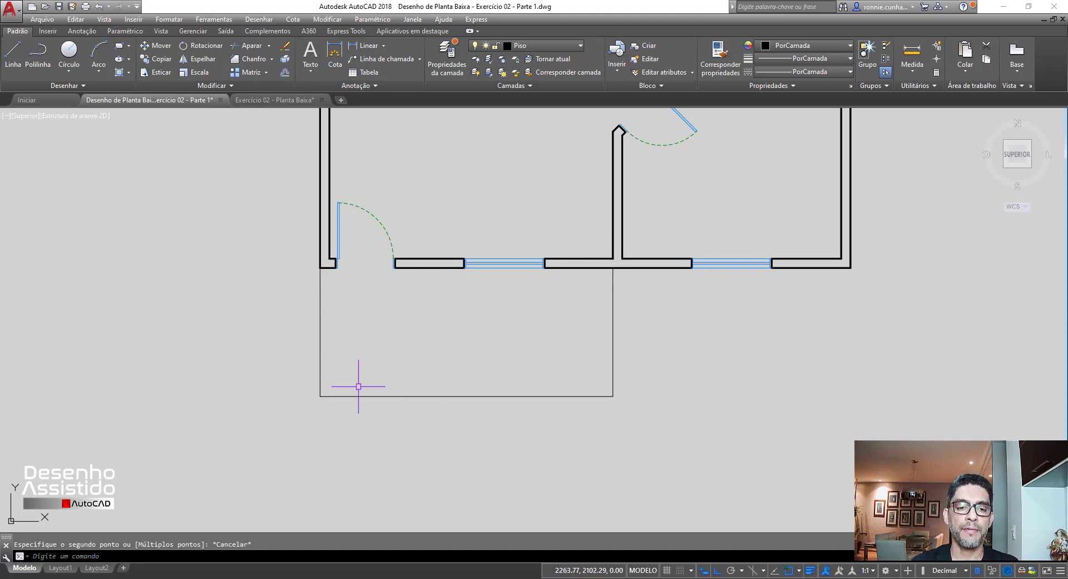
Draw a 0.15 by 0.25 rectangular pillar with lines on the Alvenaria layer, inside the terrace's lower-left corner.
scroll(360, 388, up, 2)
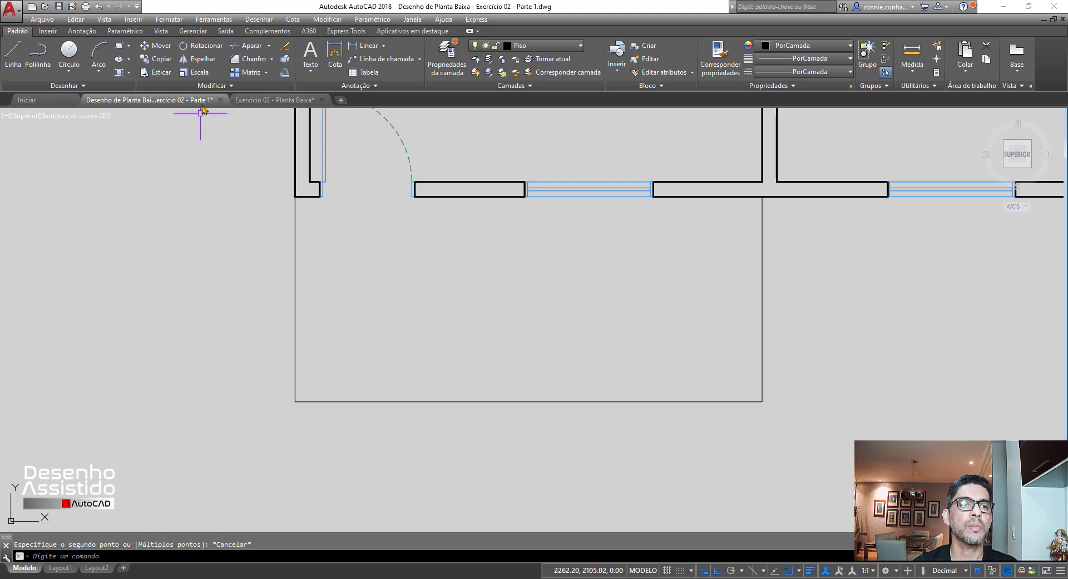
click(543, 45)
click(534, 64)
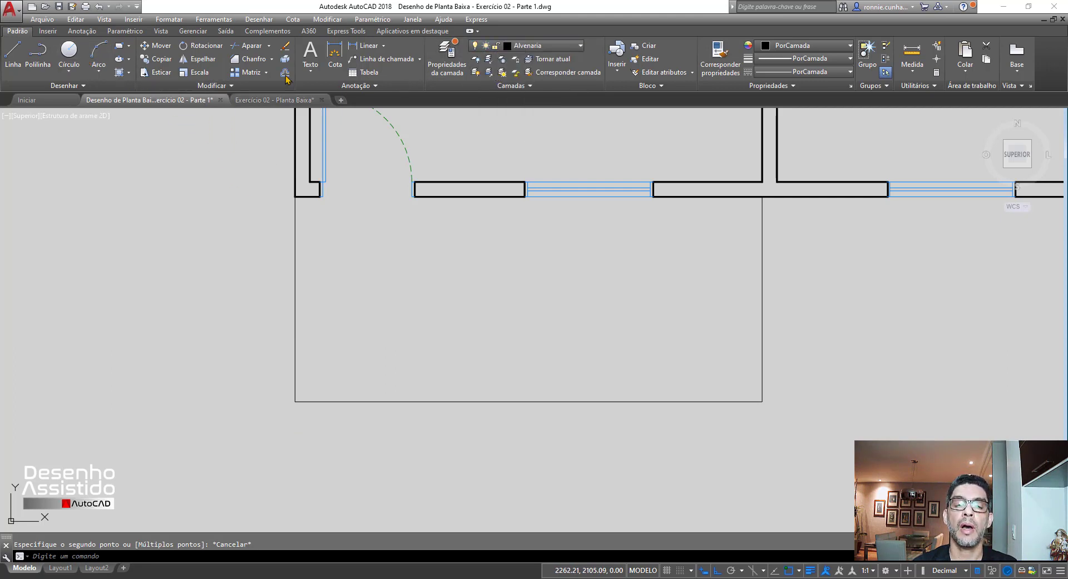
click(14, 63)
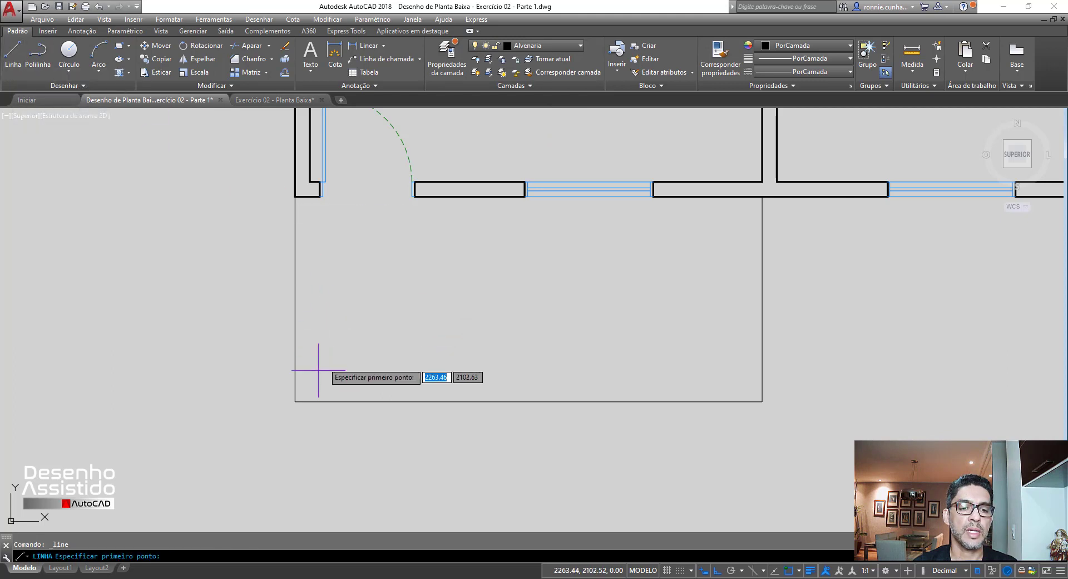
click(295, 401)
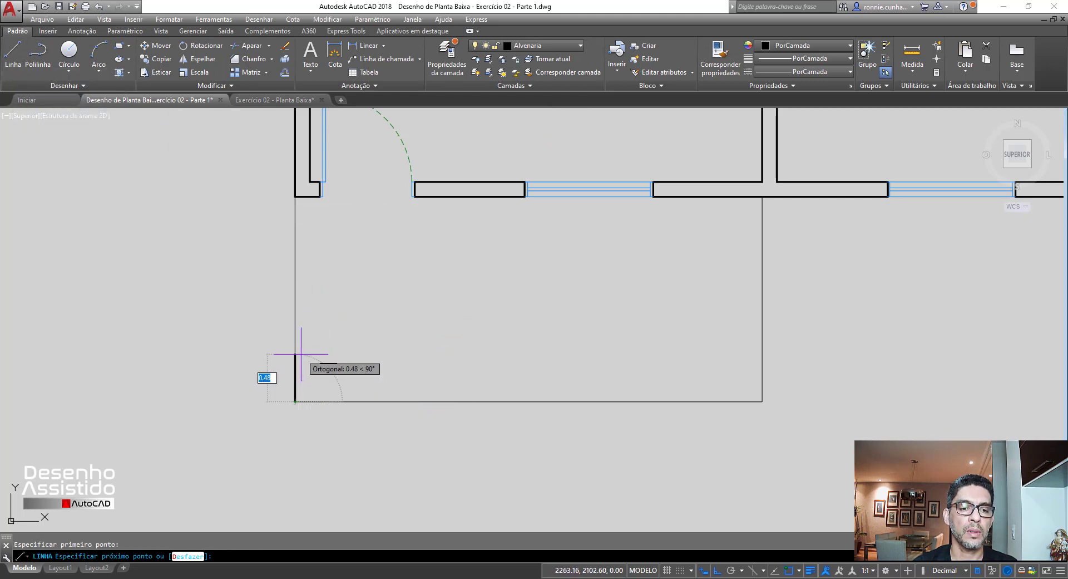
text(.25)
key(Return)
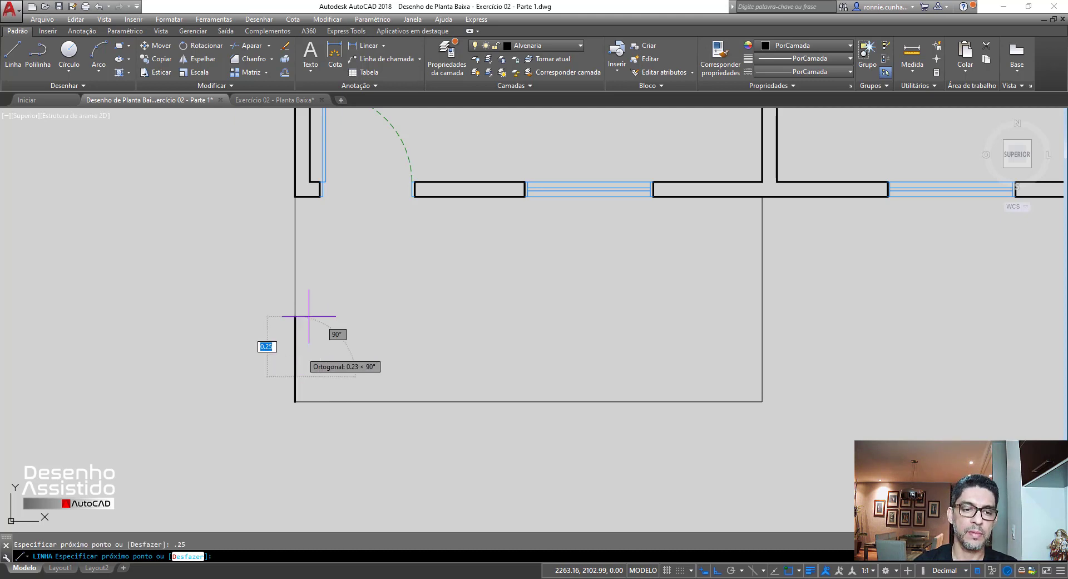
text(.15)
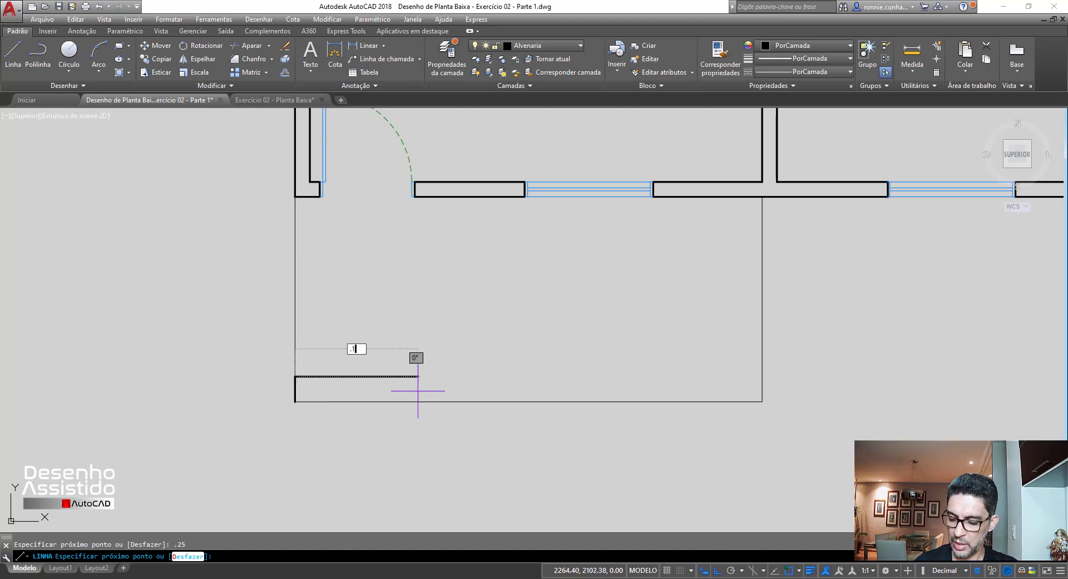
key(Return)
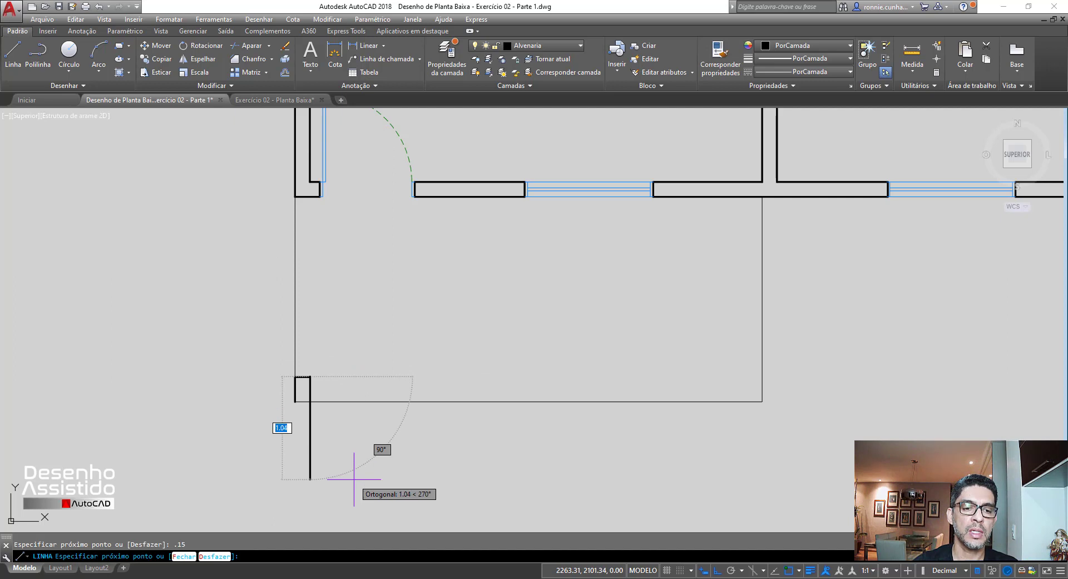
text(.25)
key(Return)
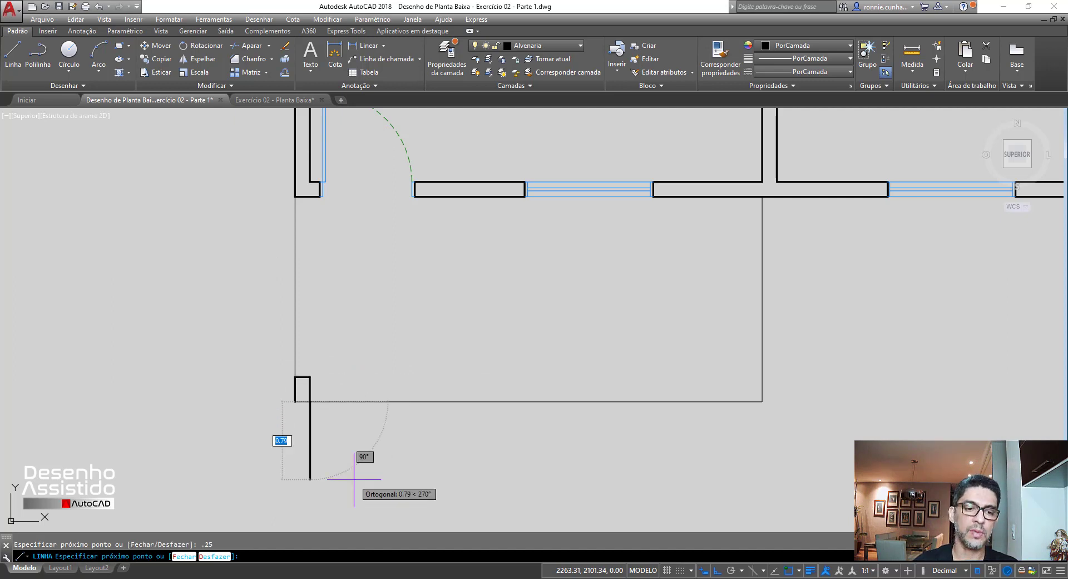
click(295, 401)
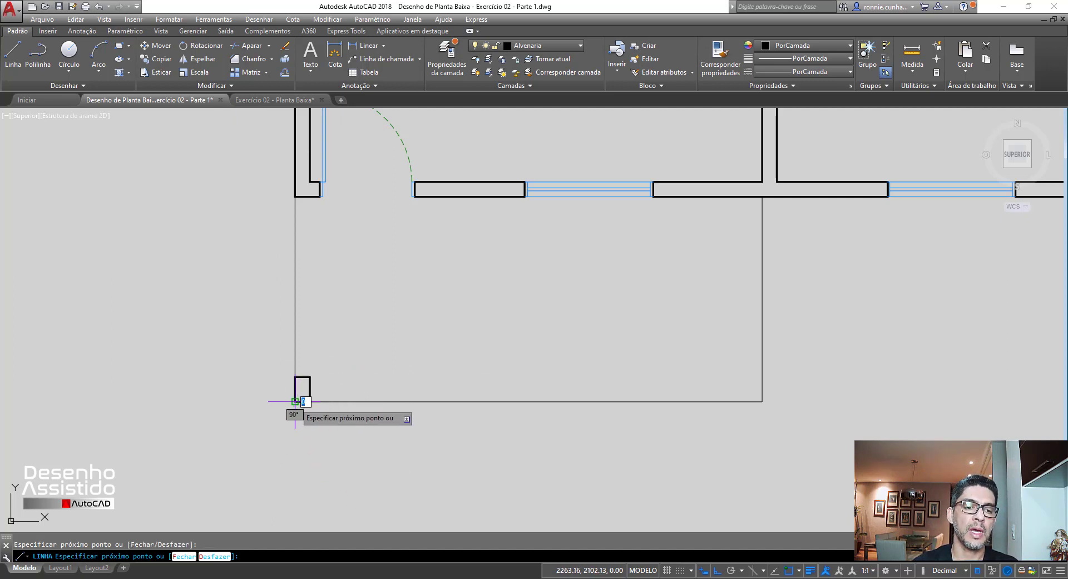
Shorten the terrace's bottom floor line so it starts at the pillar's lower-right corner.
key(Escape)
scroll(297, 412, up, 2)
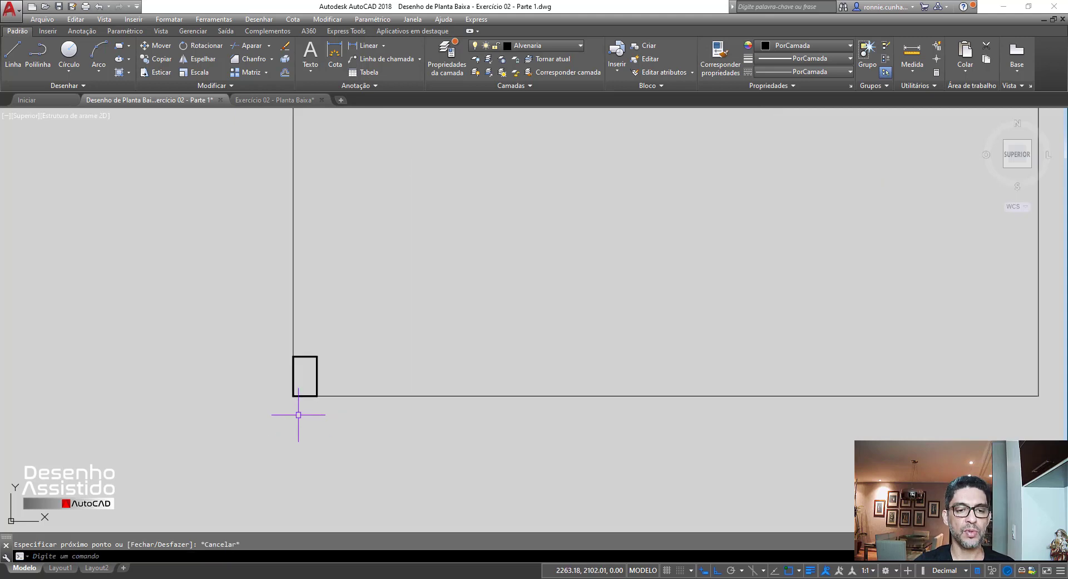
click(327, 396)
scroll(328, 398, up, 2)
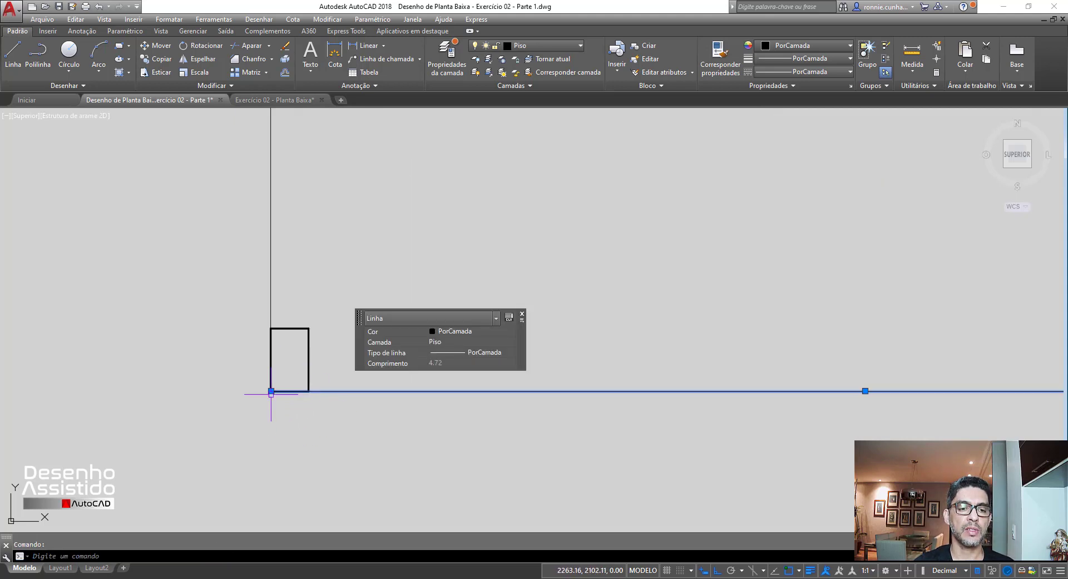
click(271, 390)
click(310, 391)
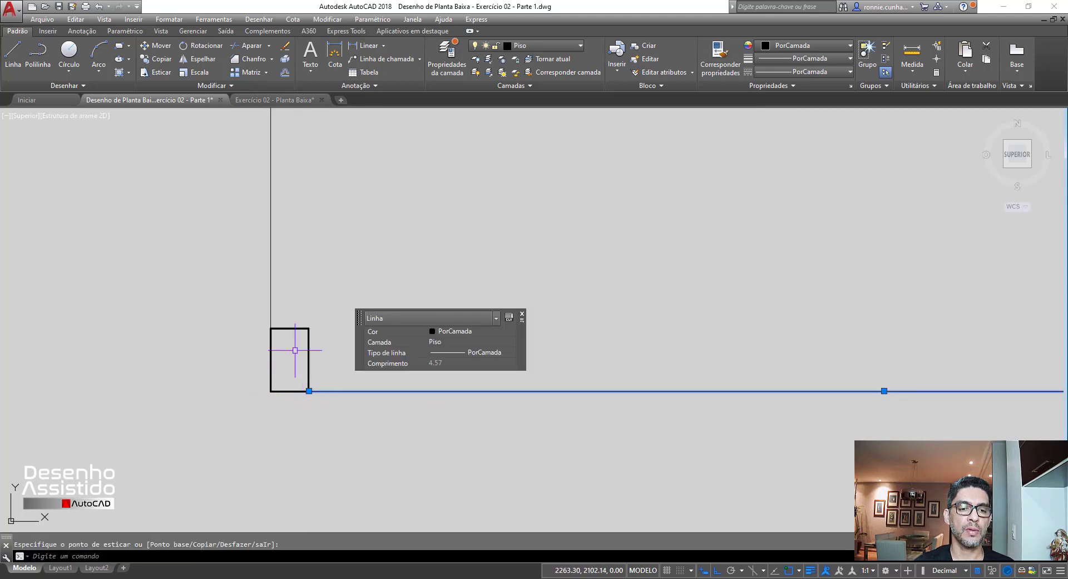
key(Escape)
Shorten the terrace's left floor line so it ends at the pillar's top edge.
click(271, 303)
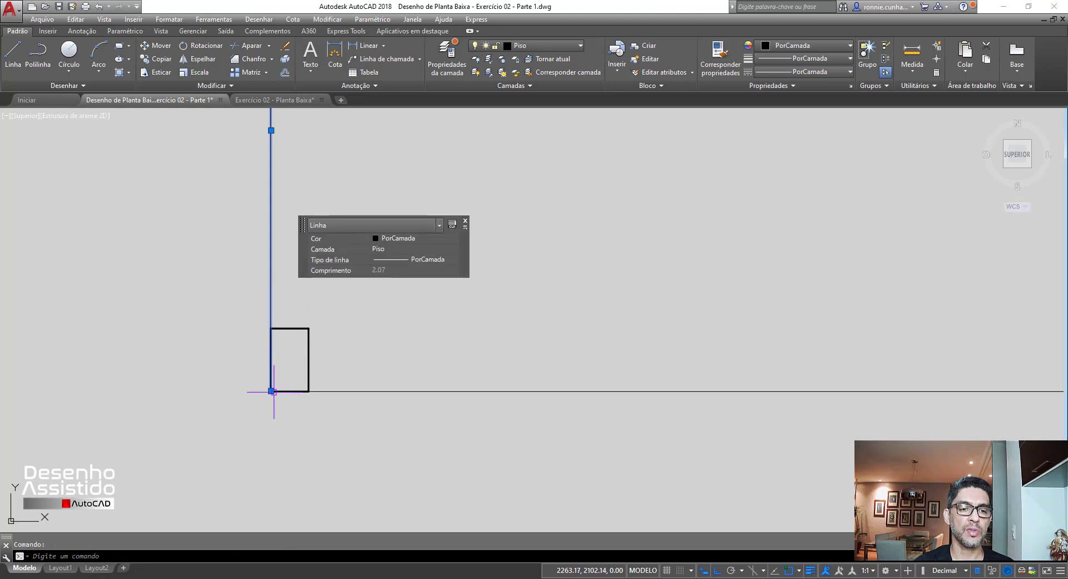
key(Escape)
scroll(272, 398, down, 7)
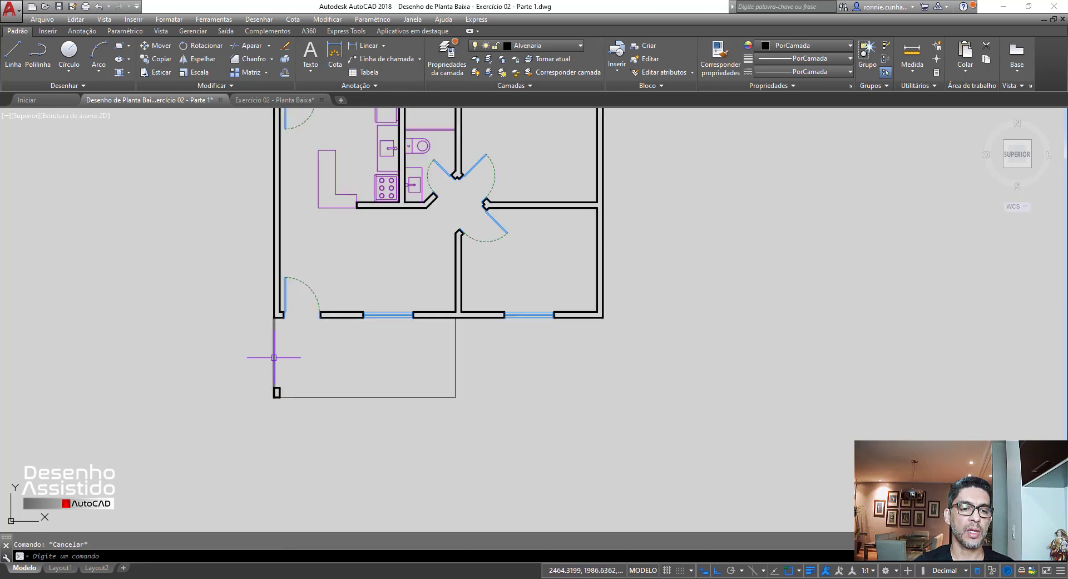
click(274, 357)
scroll(279, 409, up, 6)
scroll(275, 267, down, 2)
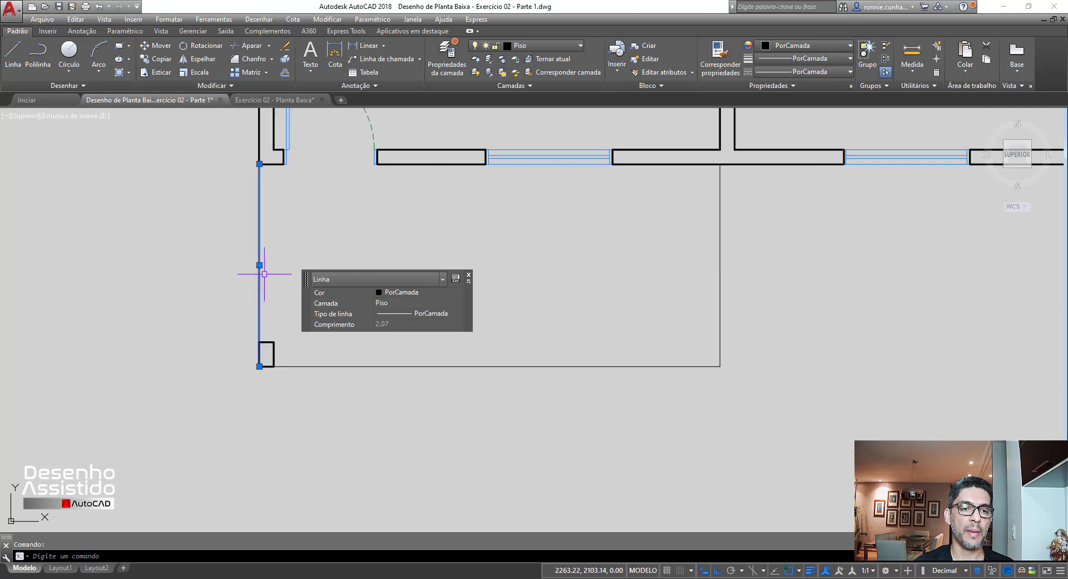
scroll(245, 382, up, 2)
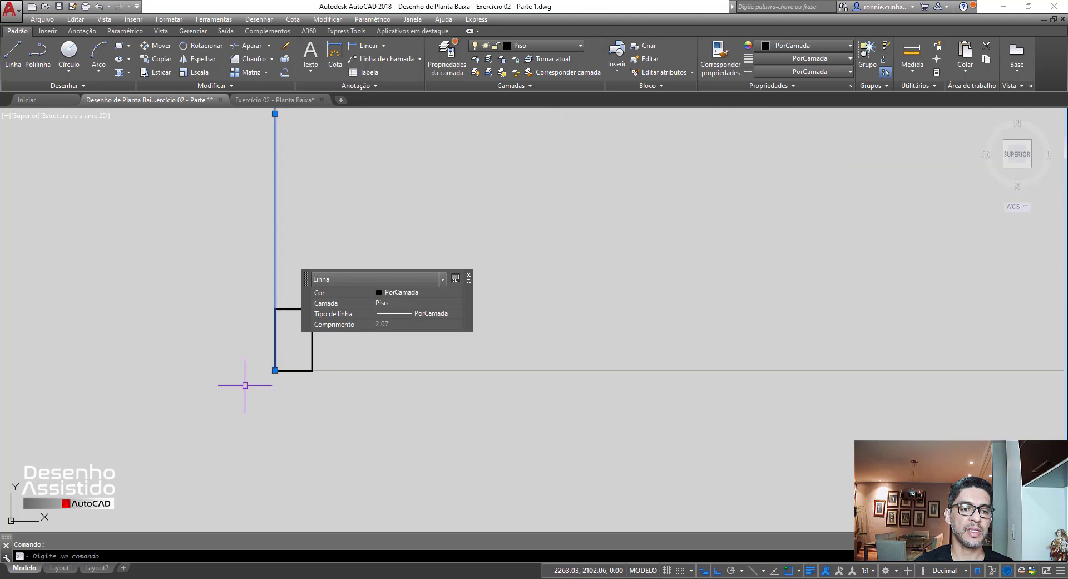
click(275, 369)
key(Escape)
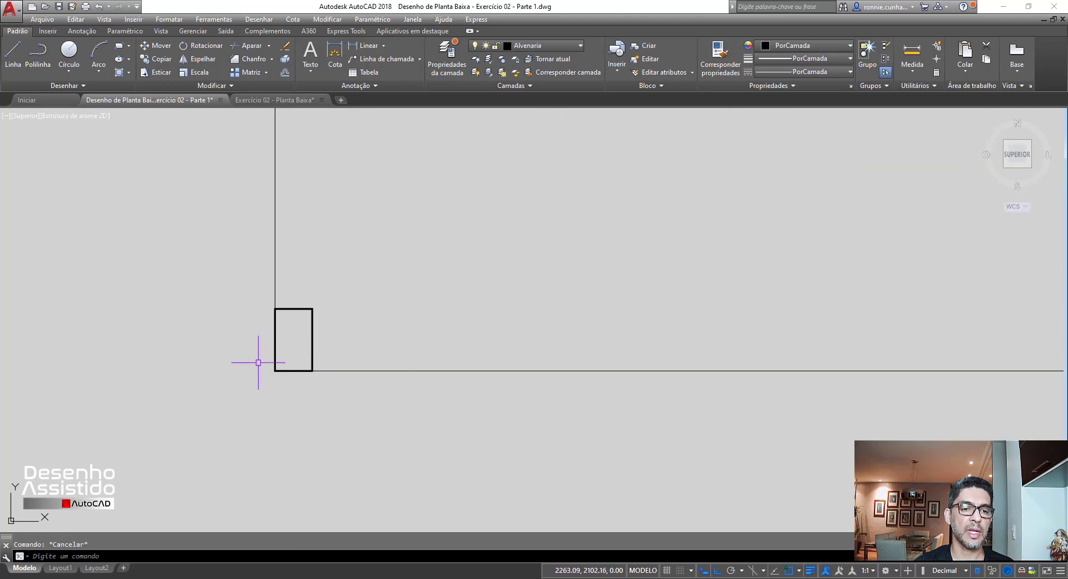
Copy the pillar from its lower-right corner to the terrace outline's lower-right corner.
scroll(258, 362, down, 5)
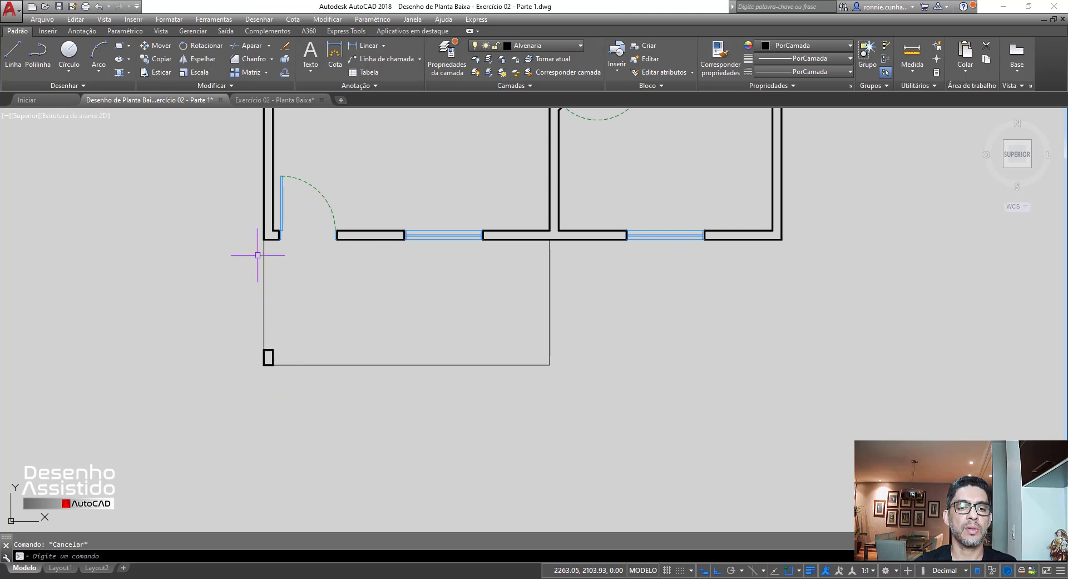
scroll(267, 289, up, 4)
scroll(270, 375, down, 2)
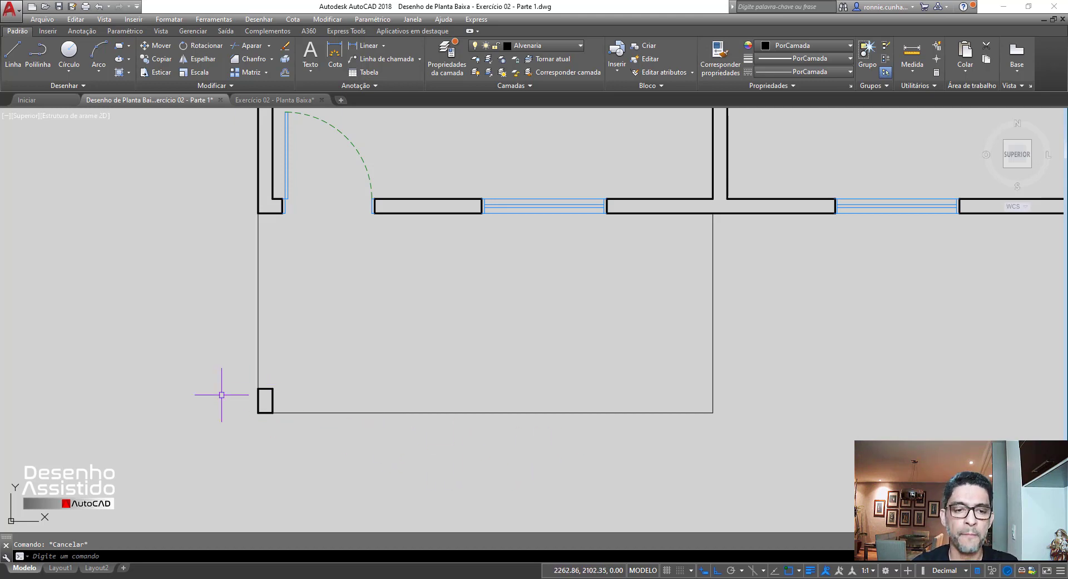
click(161, 59)
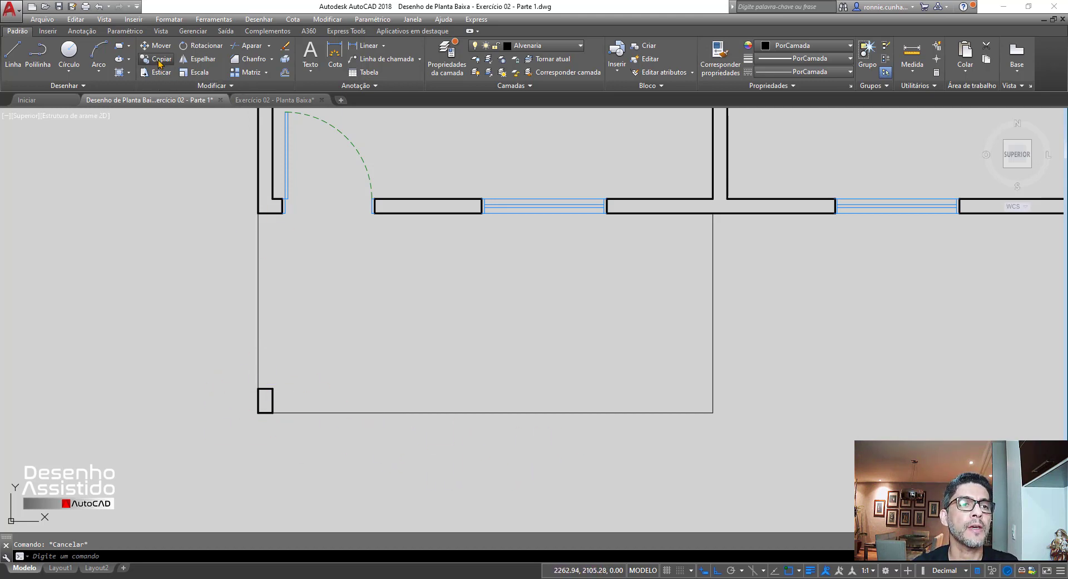
click(199, 340)
click(323, 456)
key(Return)
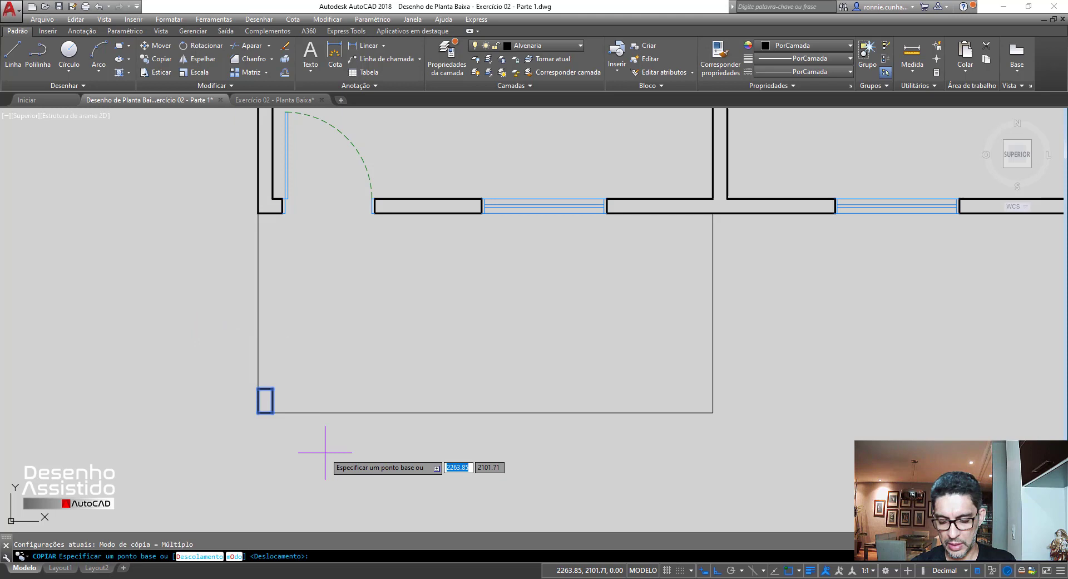
click(273, 412)
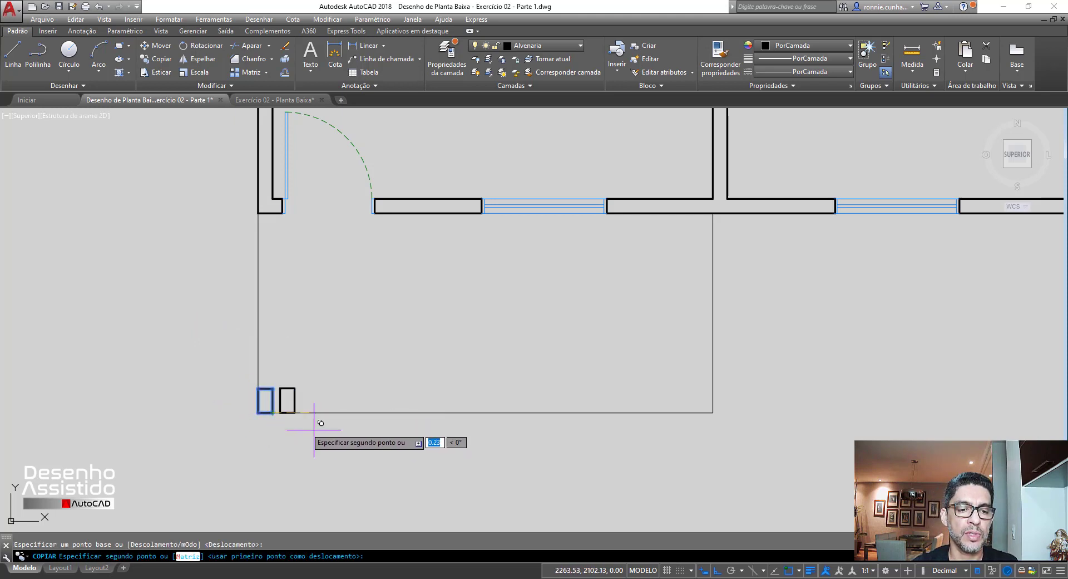
click(713, 413)
key(Escape)
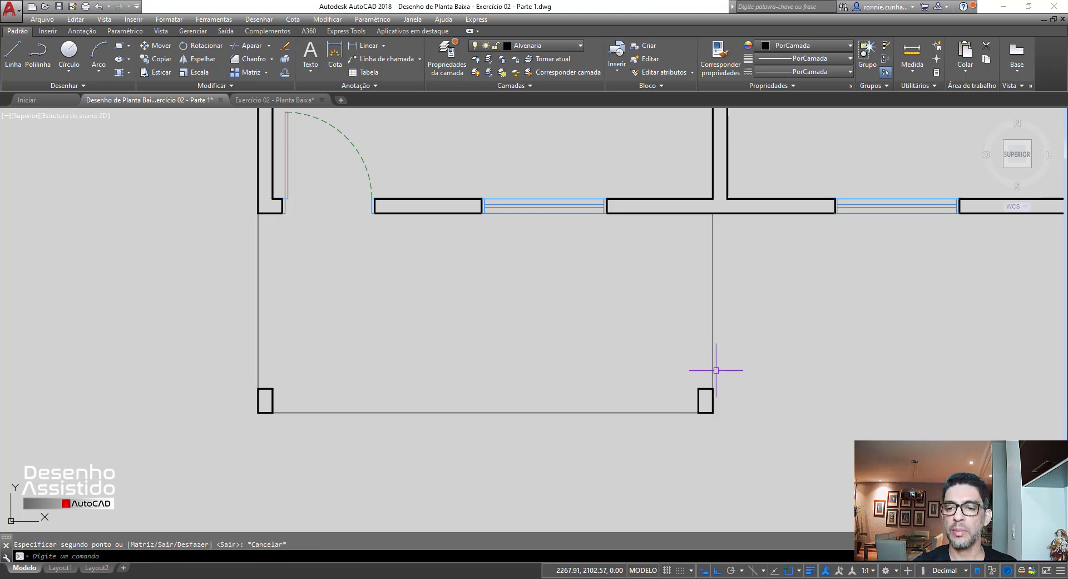
Shorten the right and bottom floor lines so they end at the right pillar's edges.
click(713, 370)
click(713, 413)
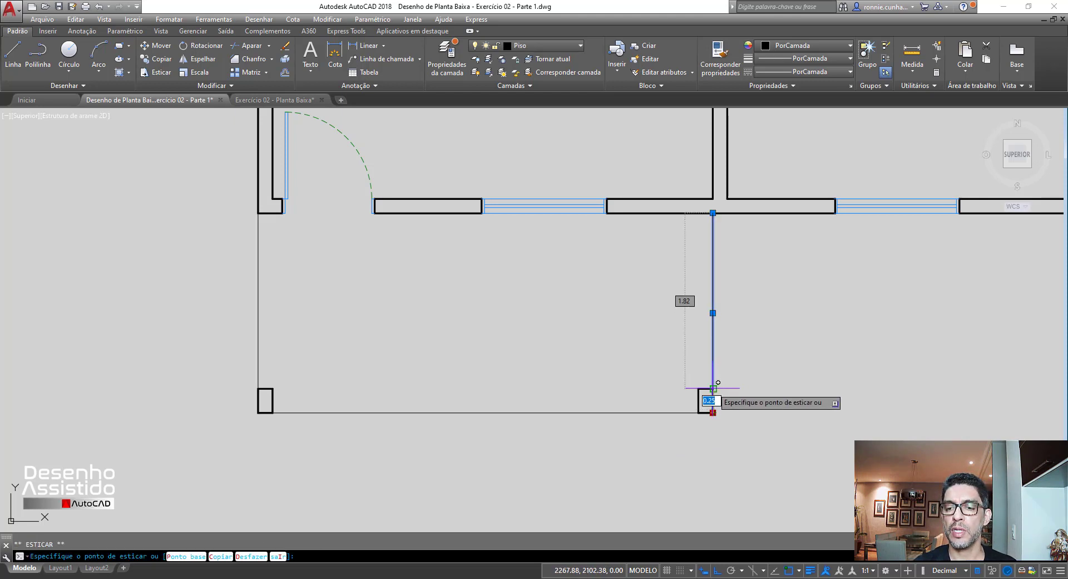
click(713, 387)
key(Escape)
click(713, 412)
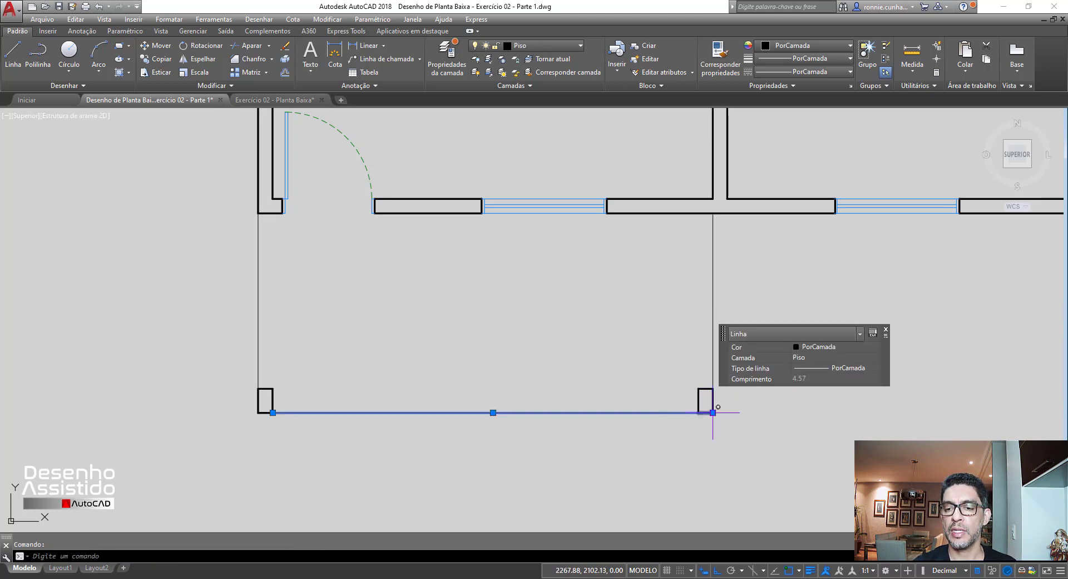
click(713, 413)
key(Escape)
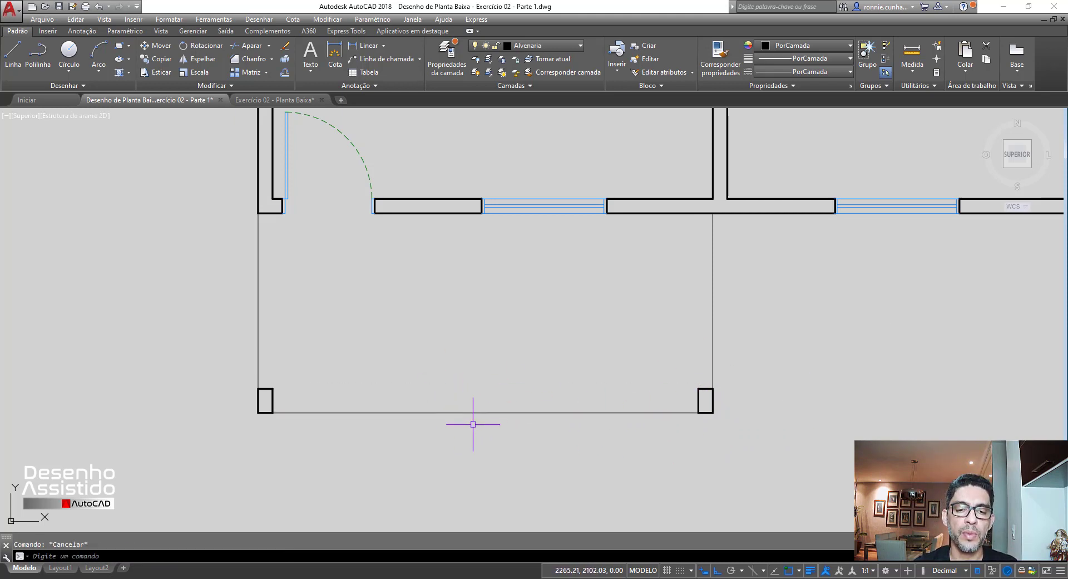
Copy the left pillar from its bottom edge's midpoint to the midpoint of the floor line between the two corner pillars.
click(160, 59)
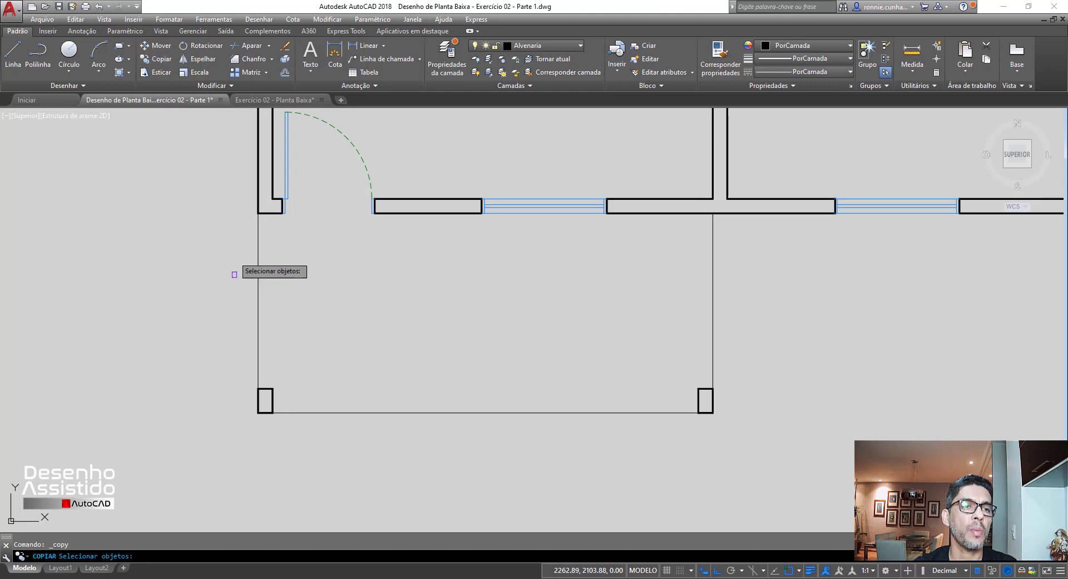
click(203, 355)
click(386, 470)
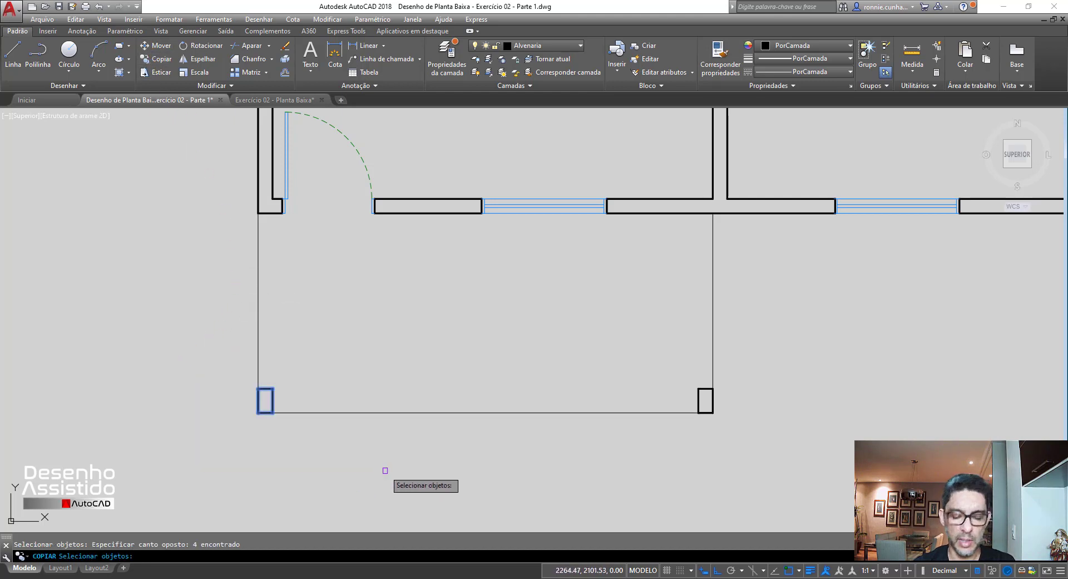
key(Return)
scroll(262, 443, up, 4)
scroll(205, 390, down, 1)
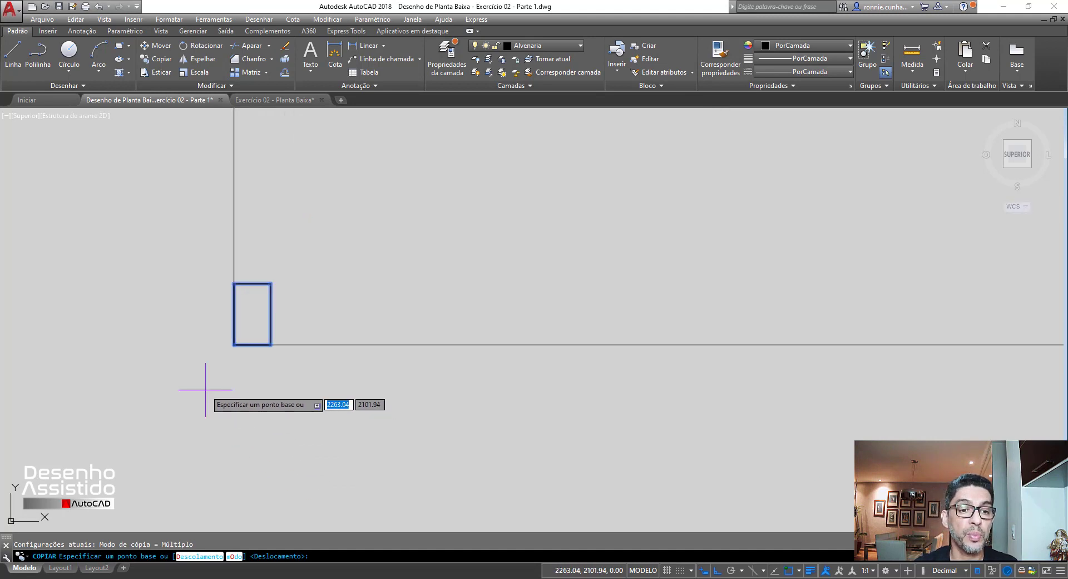
scroll(229, 385, down, 3)
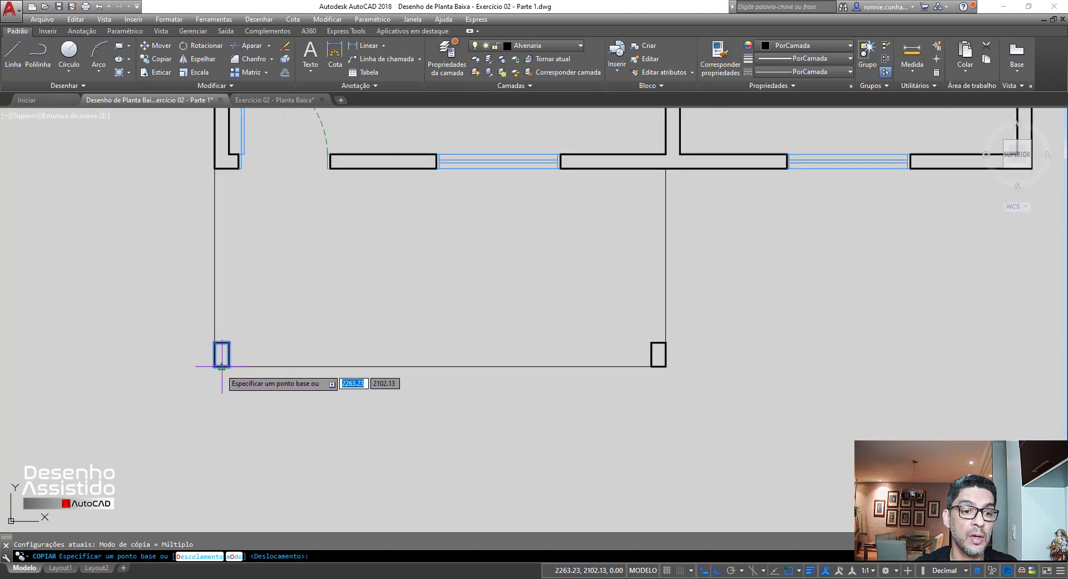
click(229, 366)
text(2.28)
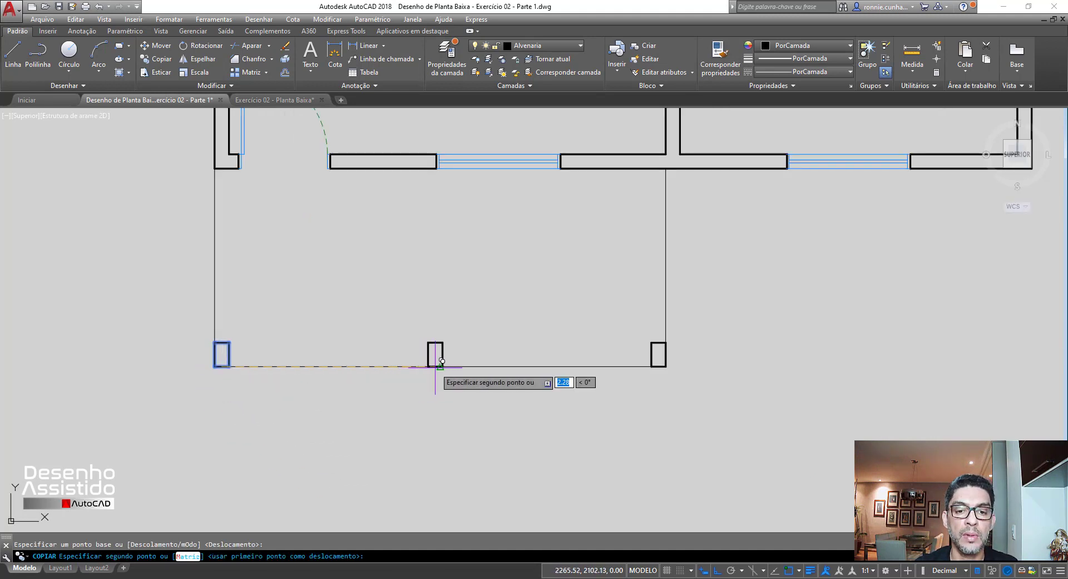
key(Return)
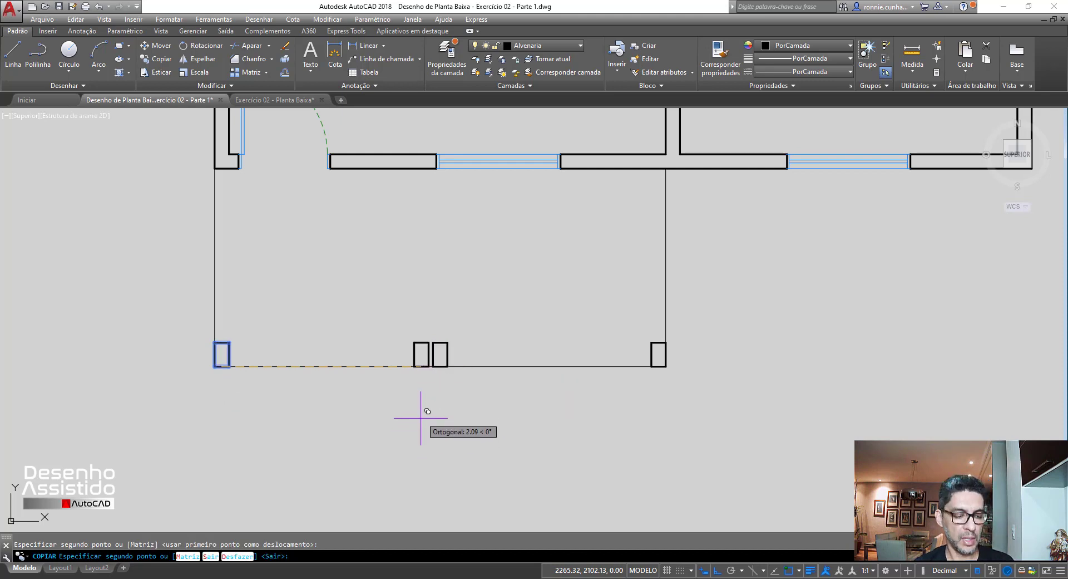
key(Escape)
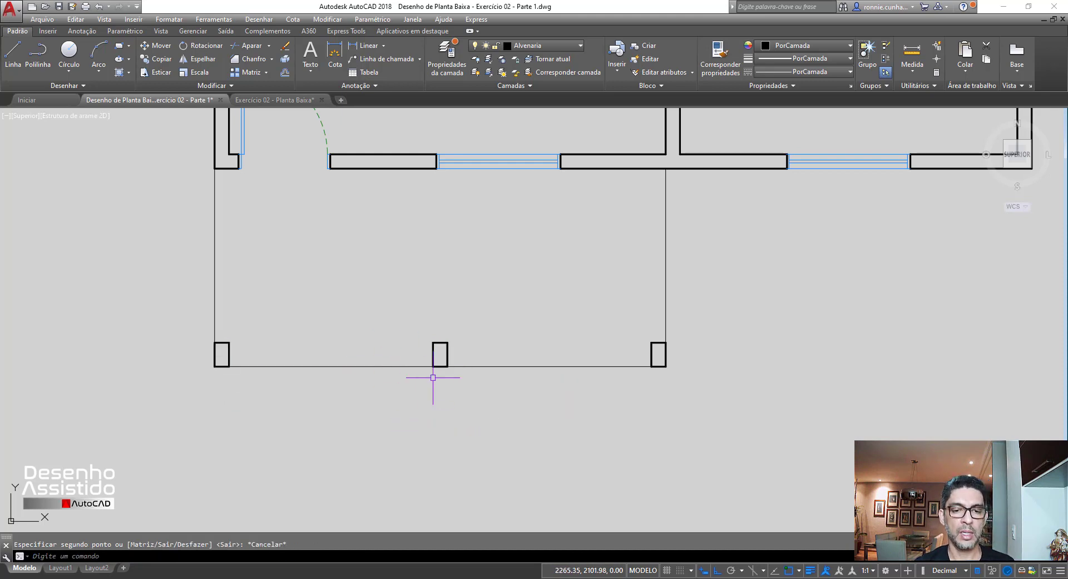
Measure the clear distances from the middle pillar to the left and right pillars.
click(912, 51)
click(433, 366)
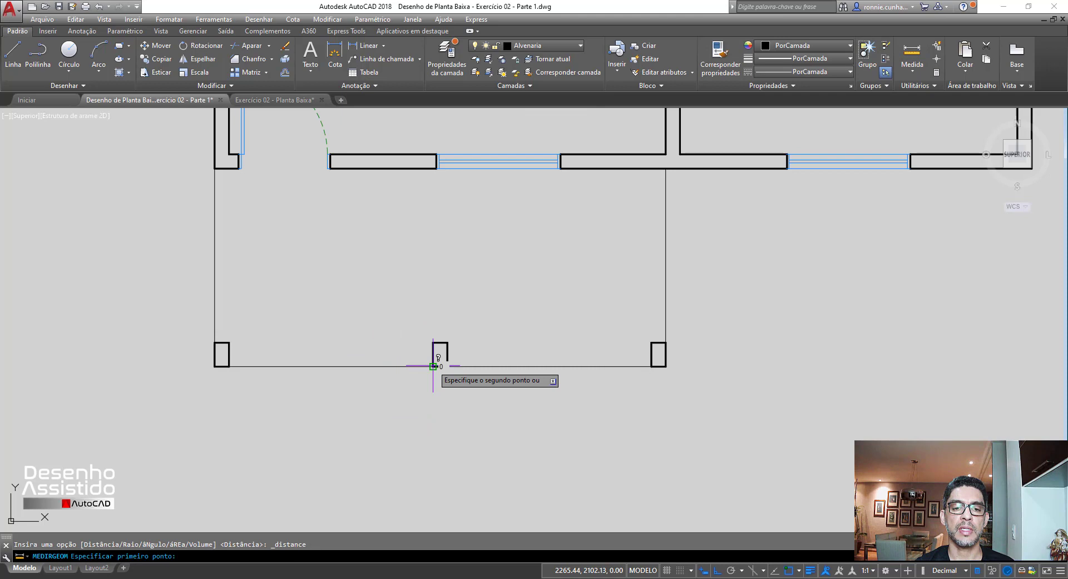
click(229, 367)
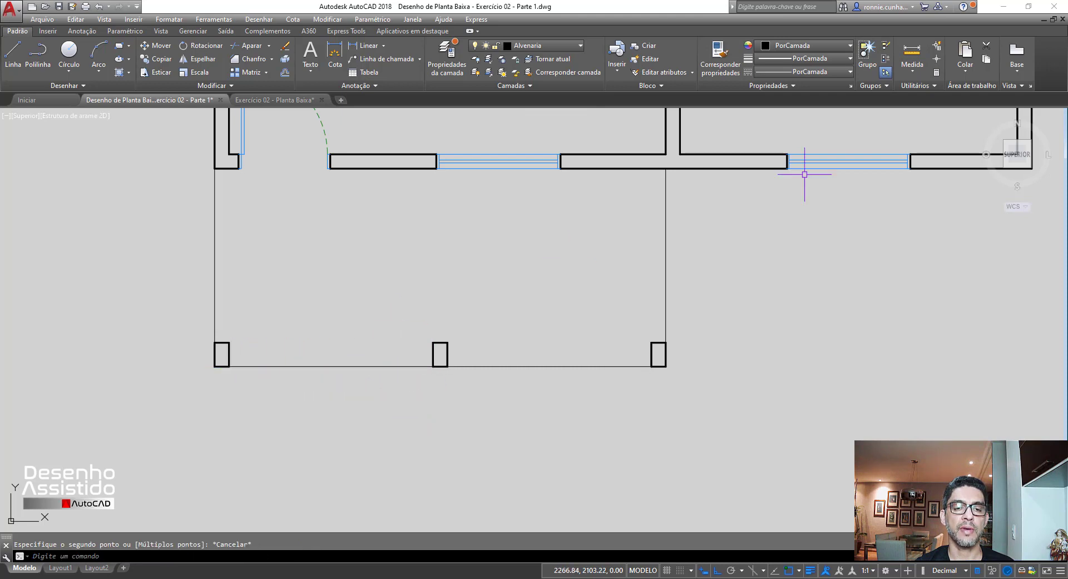
click(913, 51)
click(447, 367)
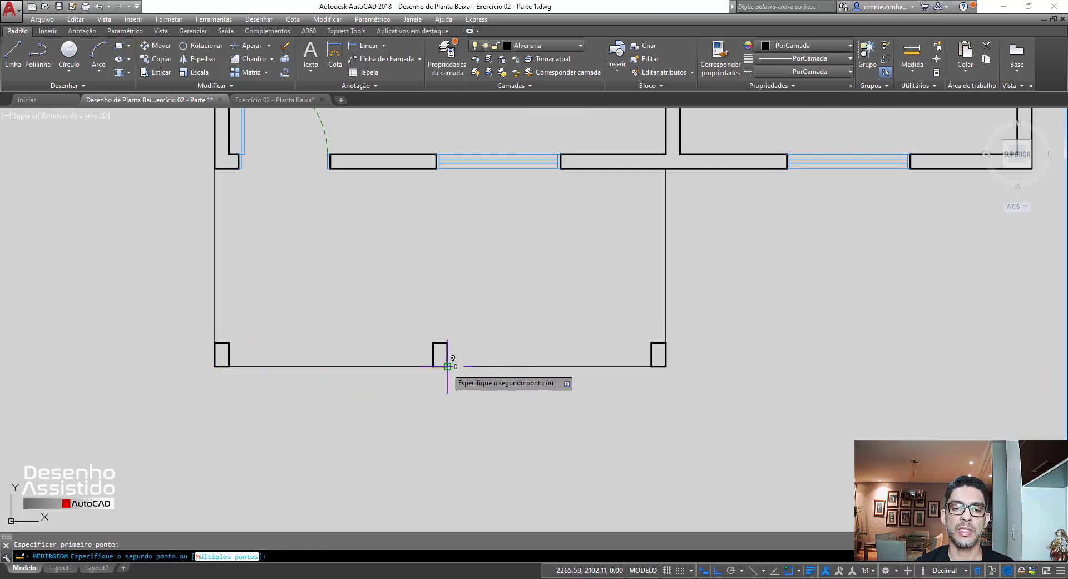
key(Escape)
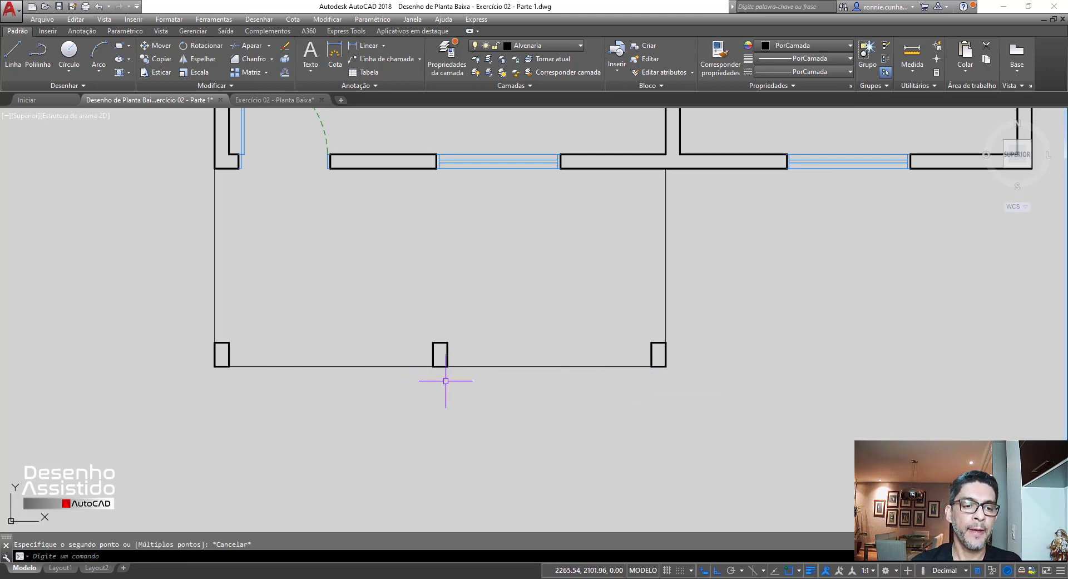
Move the middle pillar straight up about 0.07, off the bottom floor line.
scroll(448, 371, up, 4)
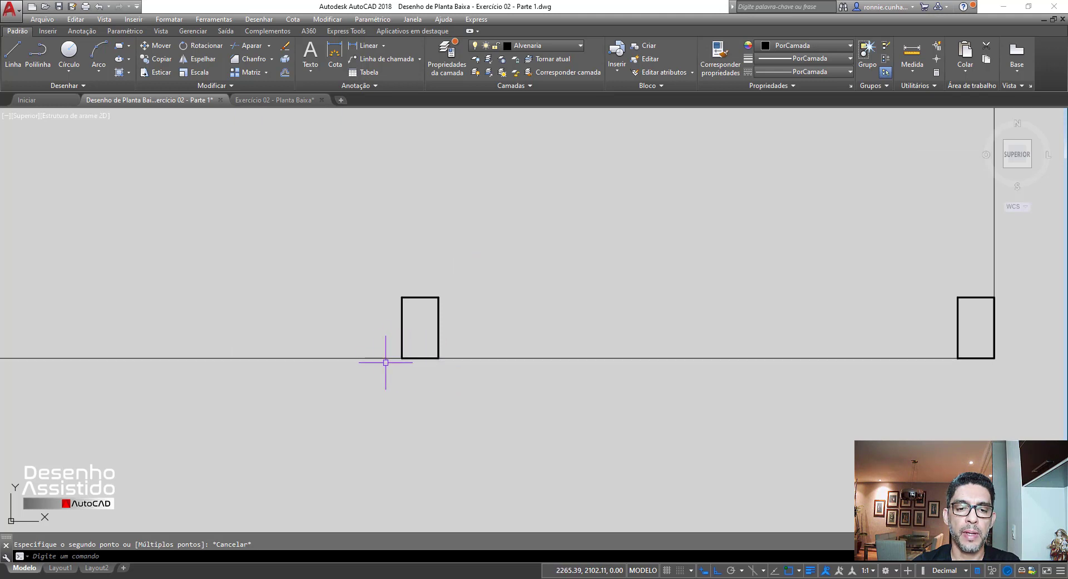
click(154, 50)
click(367, 279)
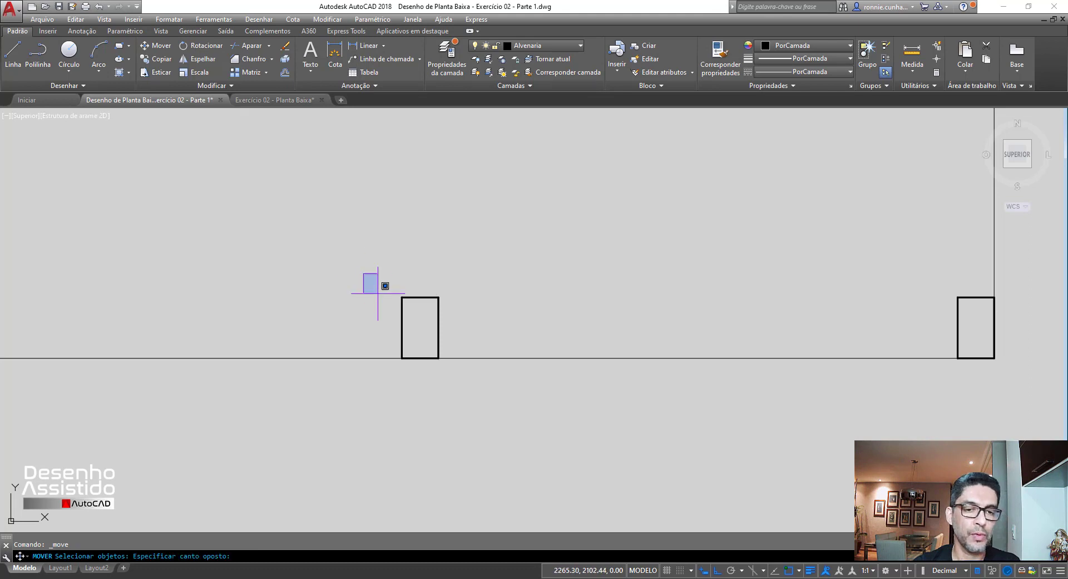
click(454, 397)
key(Return)
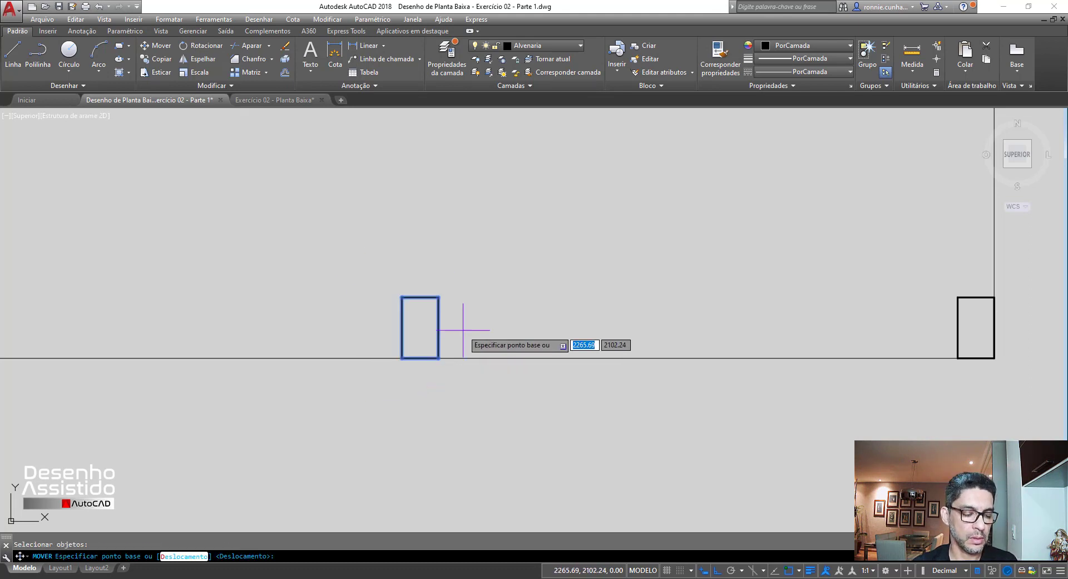
click(463, 330)
click(465, 312)
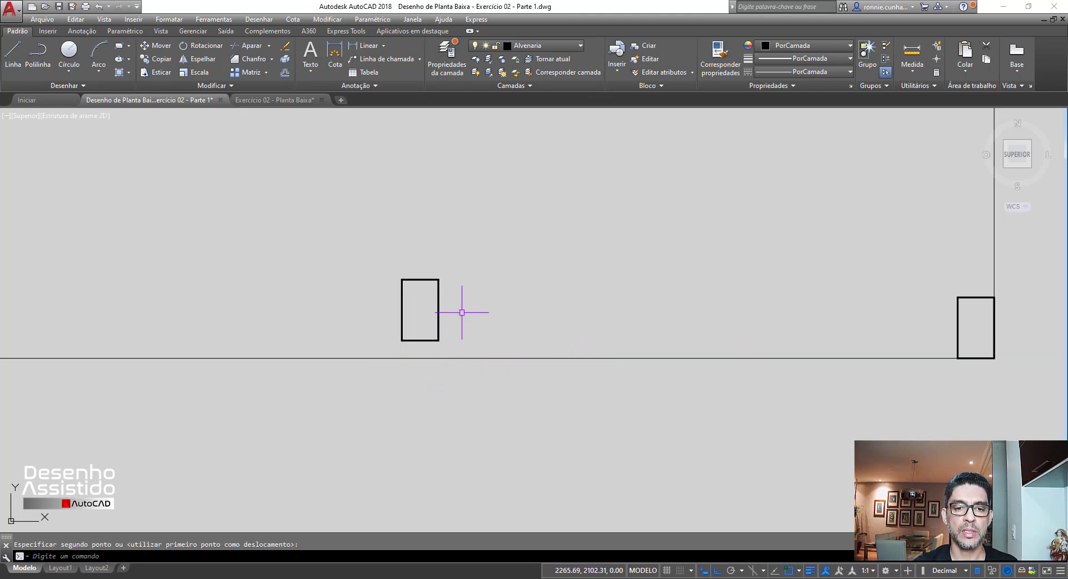
Draw two vertical lines from the middle pillar's lower corners down past the bottom floor line.
click(12, 56)
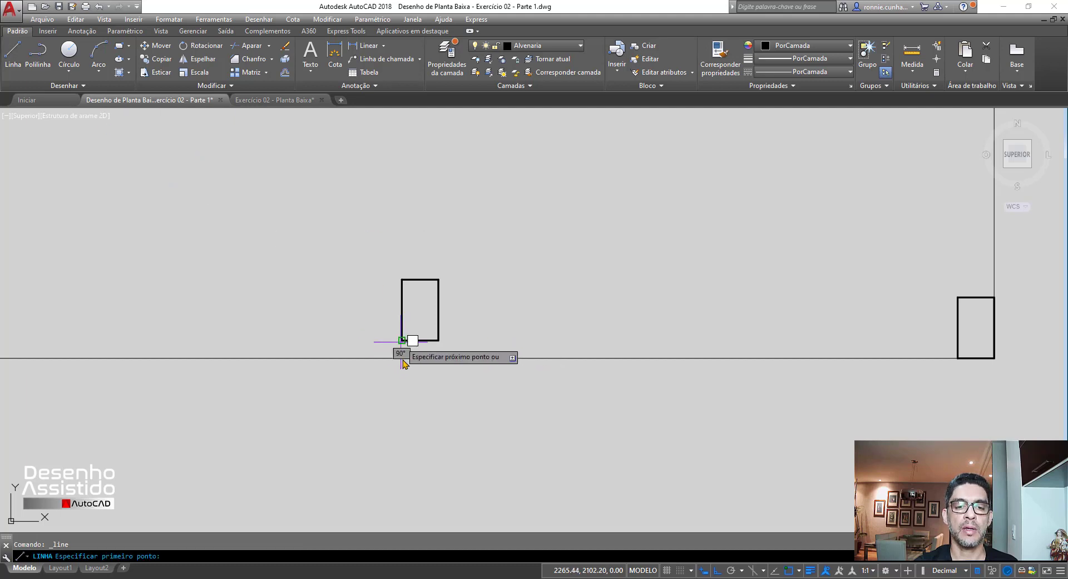
click(402, 341)
click(402, 397)
click(13, 55)
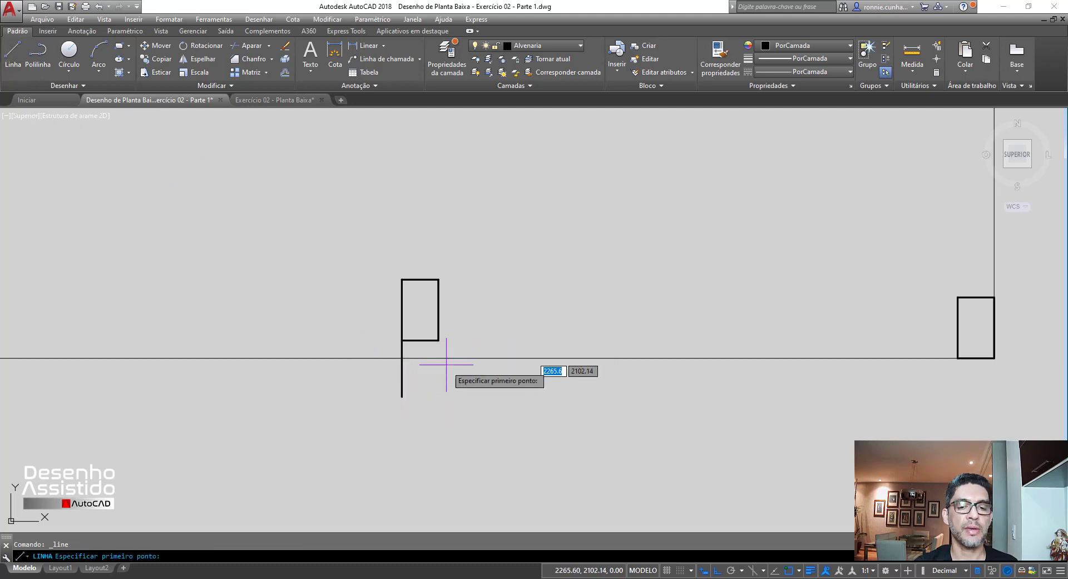
click(439, 340)
click(439, 384)
key(Escape)
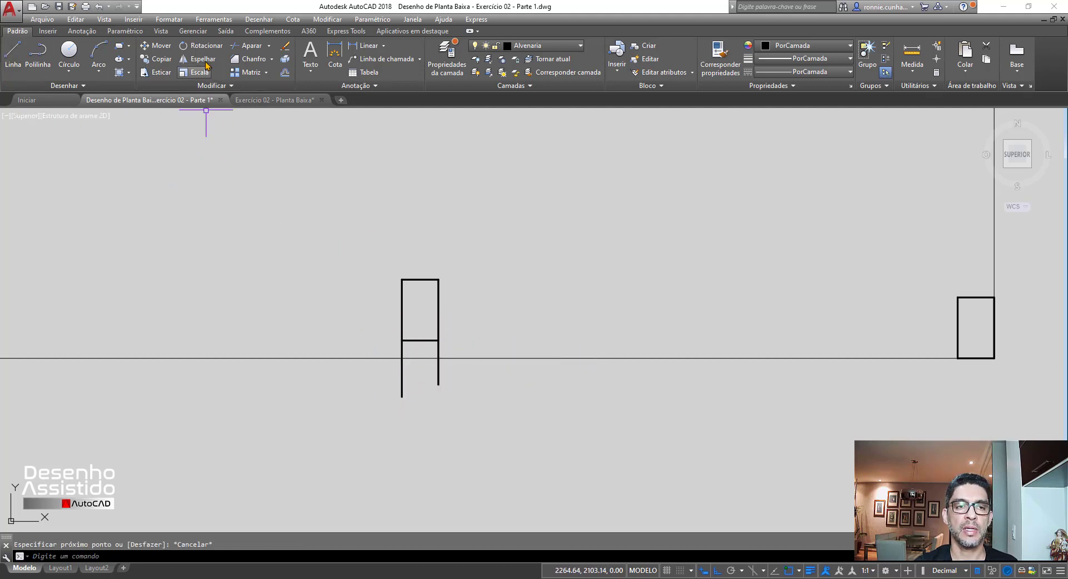
Trim away the bottom floor line segment between the two vertical lines under the middle pillar.
click(245, 49)
key(Return)
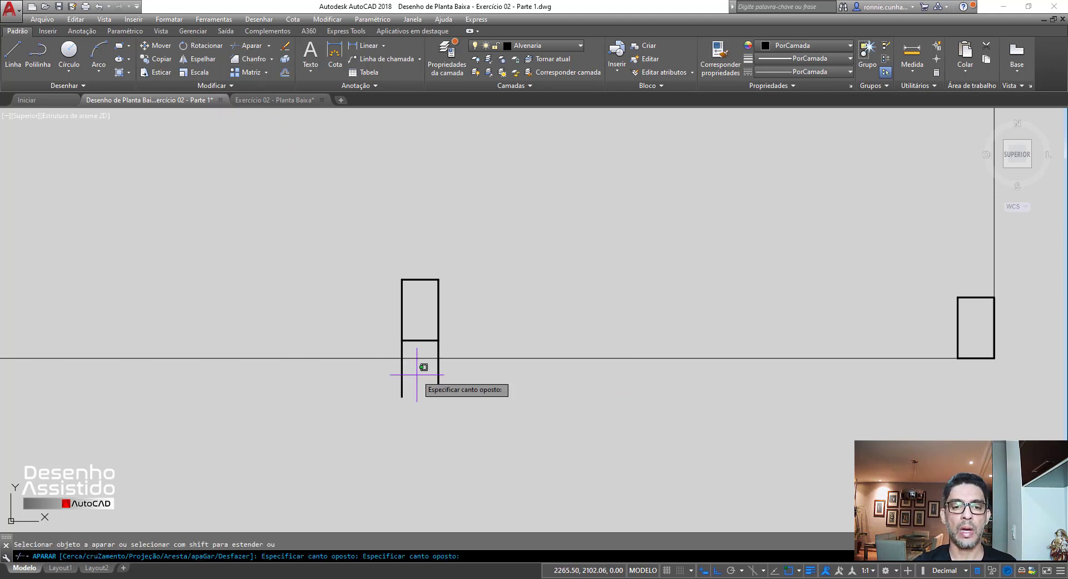
key(Escape)
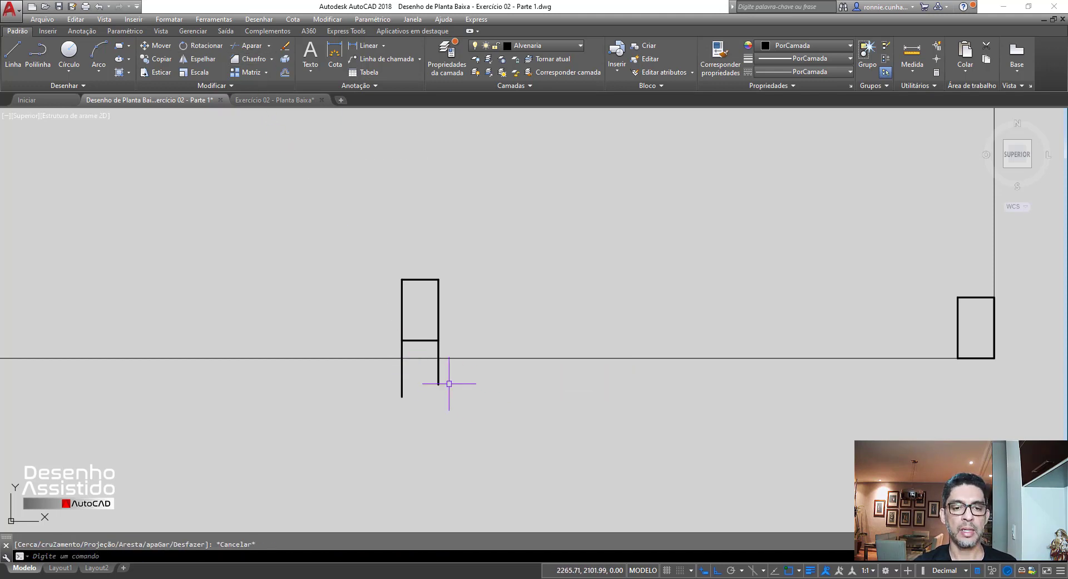
click(241, 49)
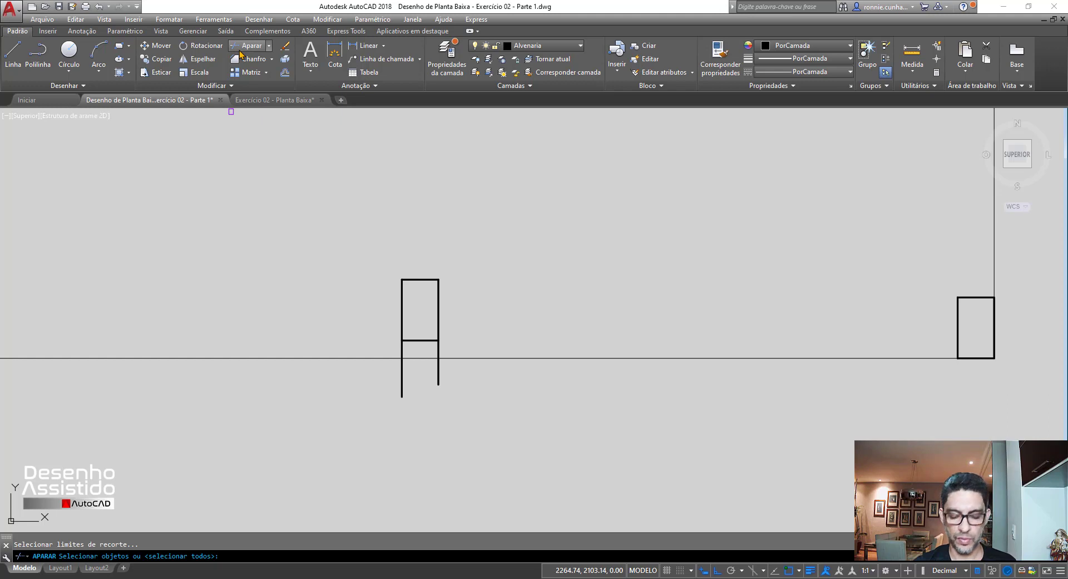
key(Return)
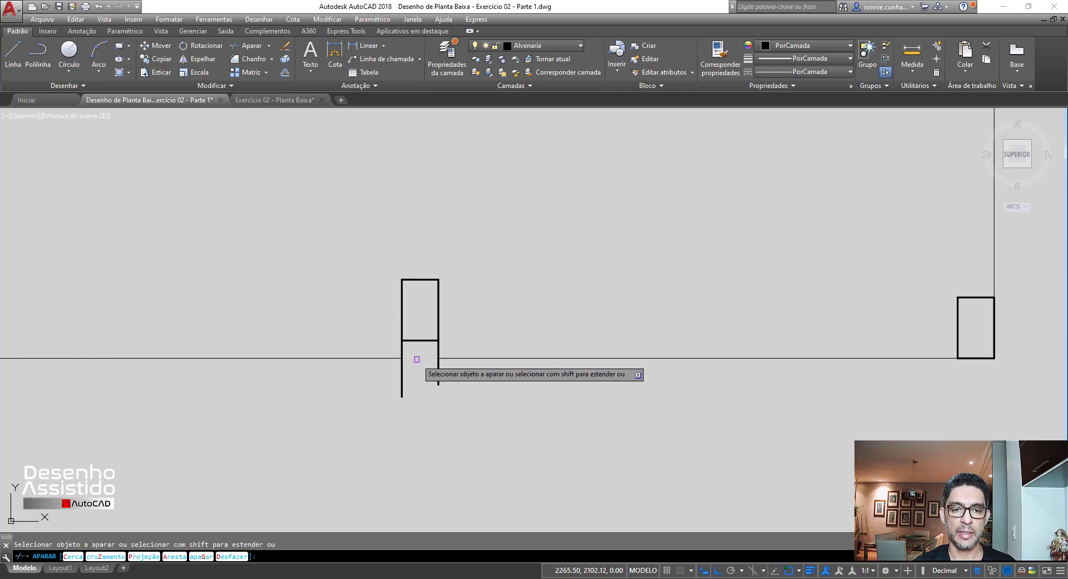
key(Escape)
Delete the two vertical helper lines below the middle pillar.
click(402, 374)
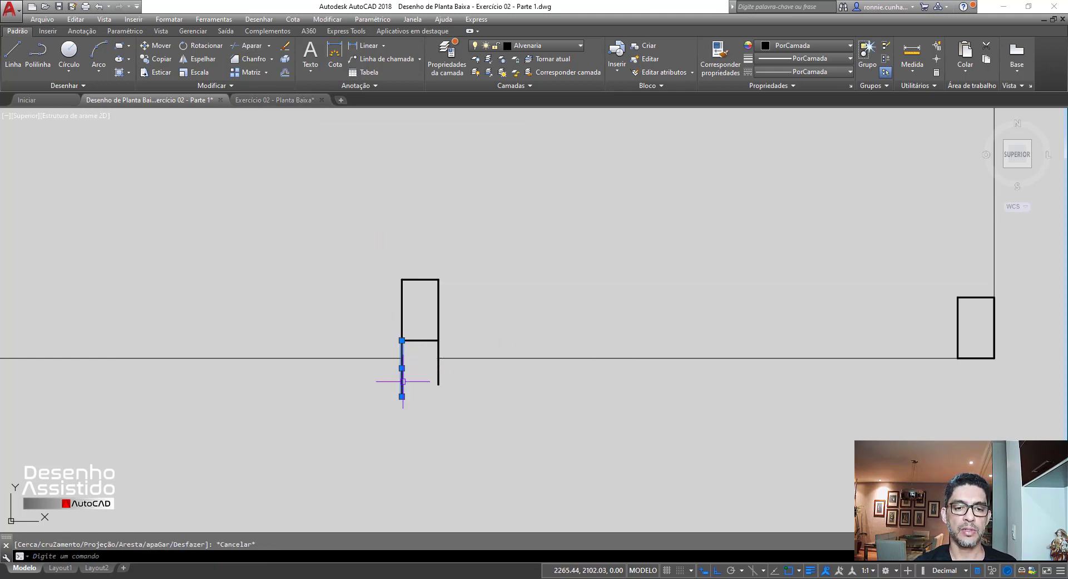
click(439, 376)
key(Delete)
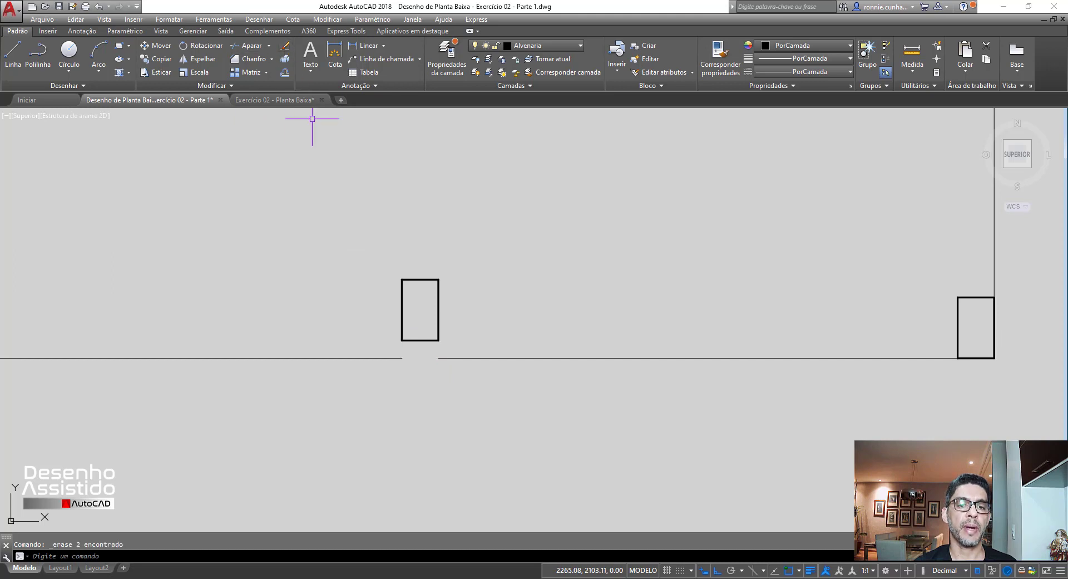
Move the middle pillar down from its lower-left corner to the end of the trimmed floor line.
click(156, 46)
click(368, 256)
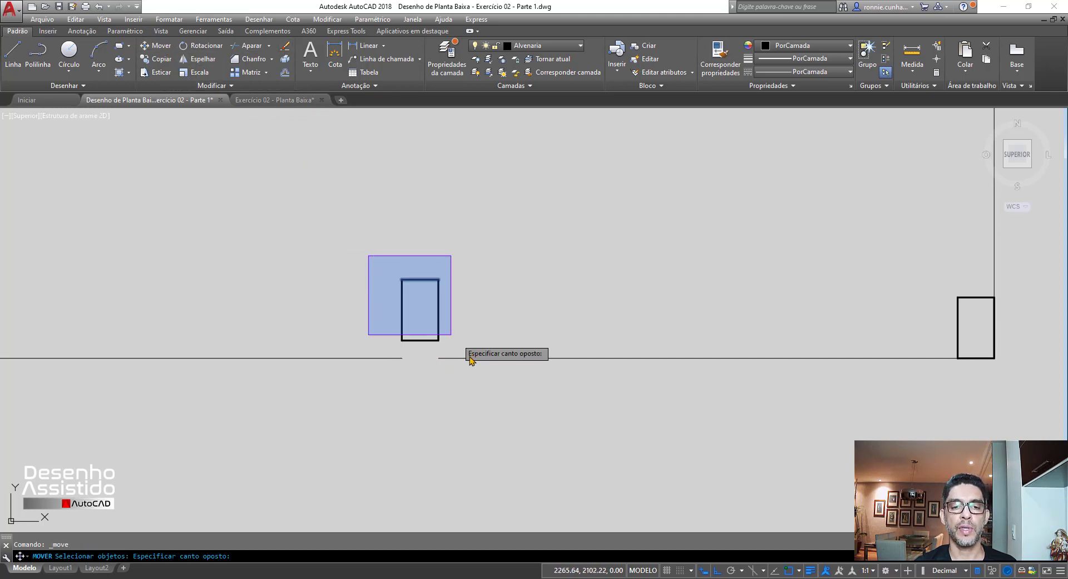
click(445, 348)
key(Return)
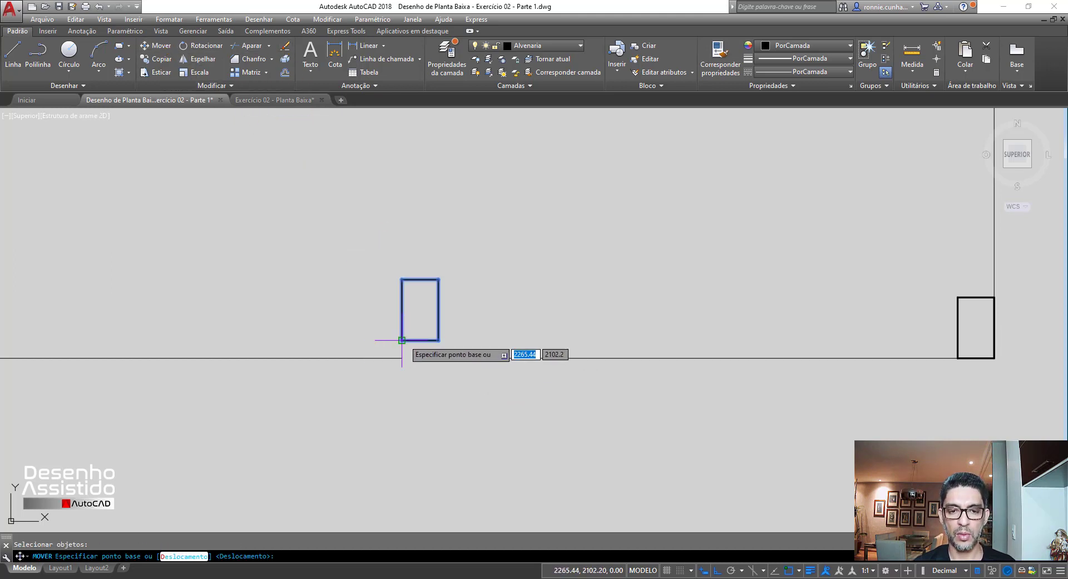
click(402, 340)
click(402, 358)
key(Escape)
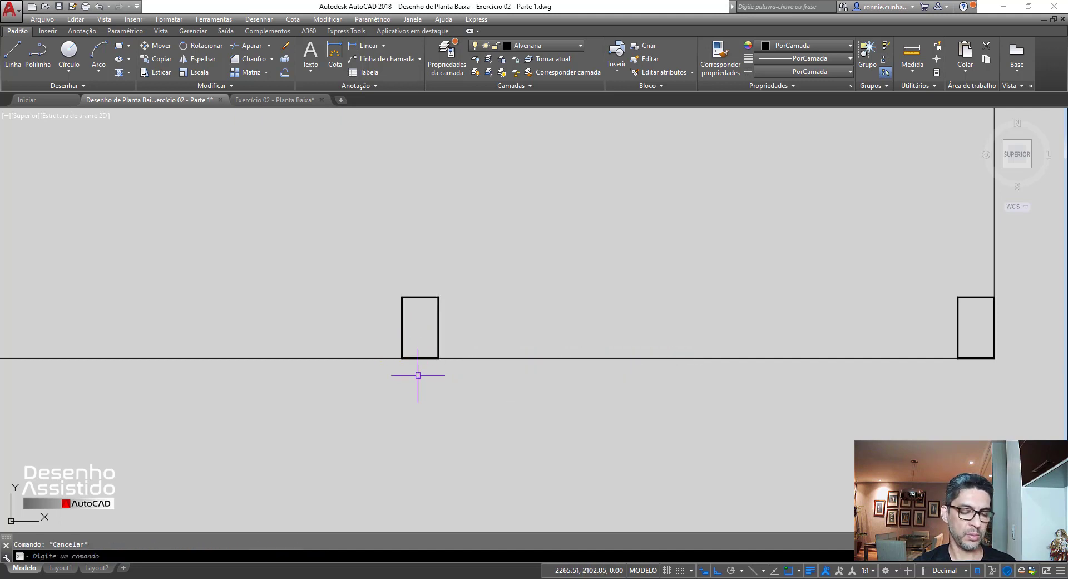
Examine the three pillars along the terrace floor line and the empty area beside the terrace under the bedroom wall.
scroll(418, 375, down, 6)
scroll(413, 370, up, 4)
scroll(436, 377, up, 5)
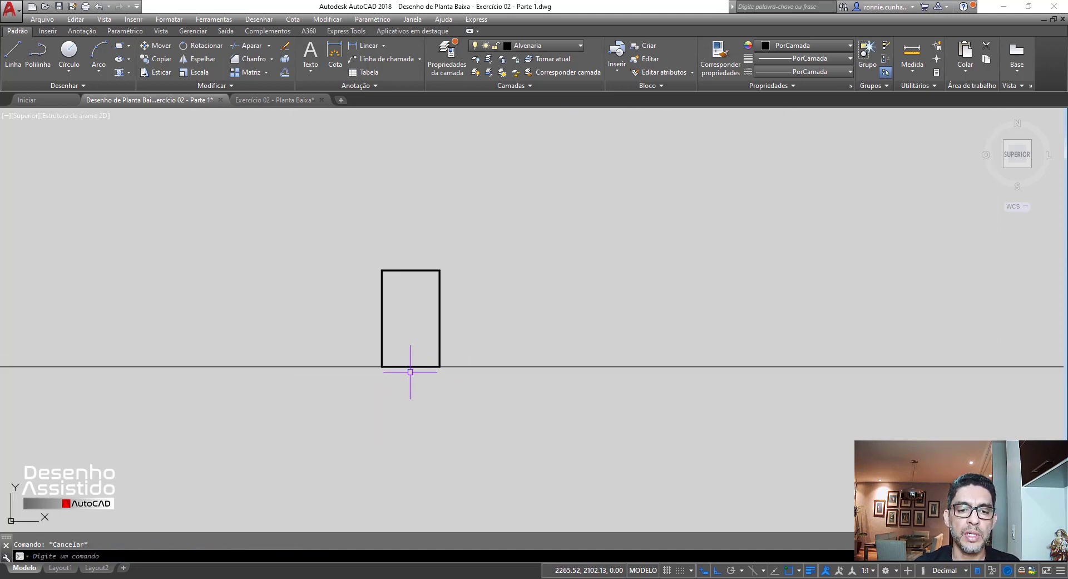
scroll(477, 369, down, 10)
scroll(391, 350, up, 3)
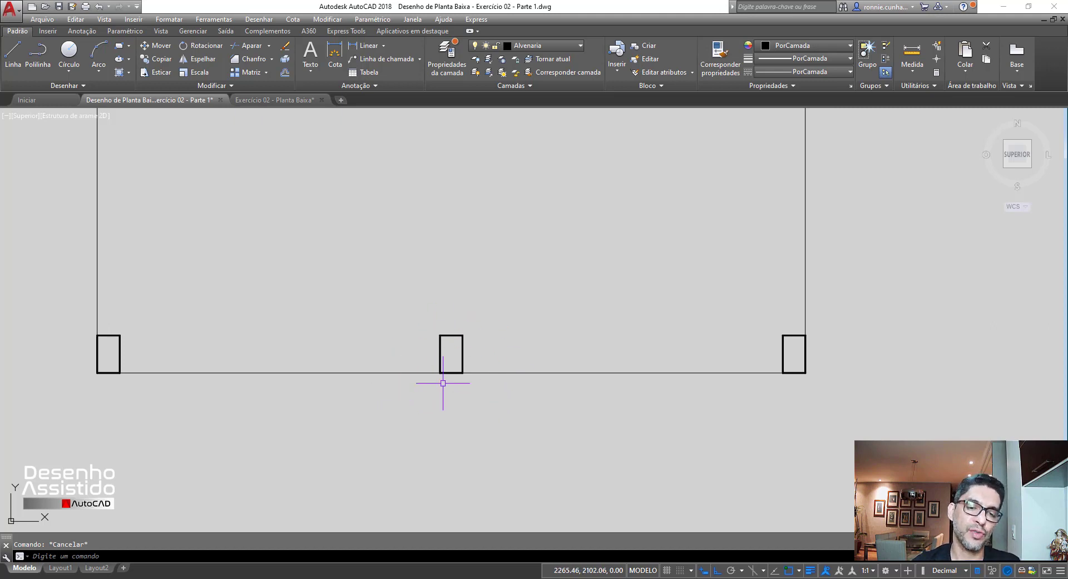
scroll(454, 367, down, 4)
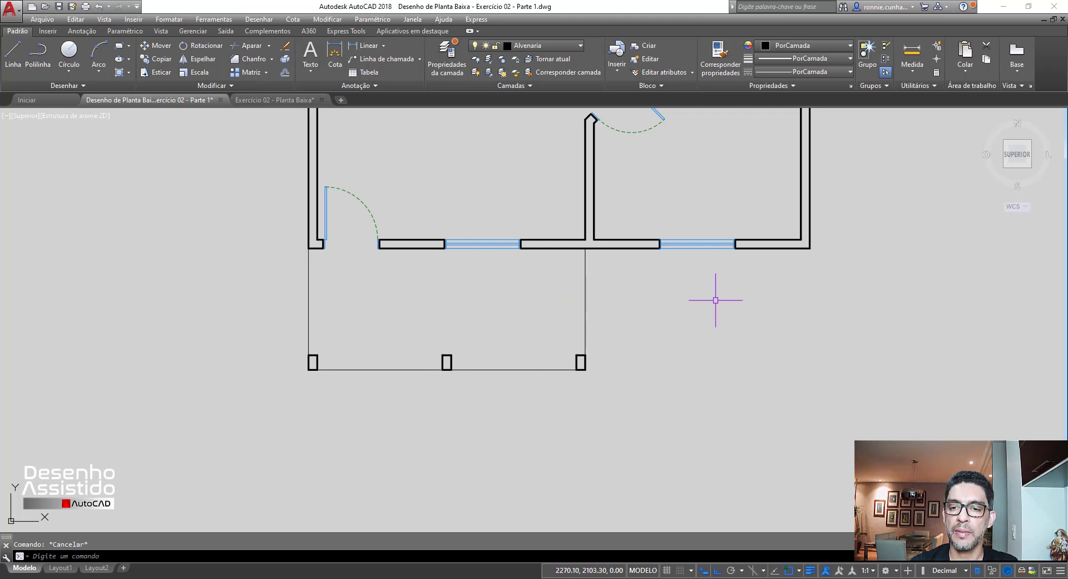
middle_drag(693, 290, 510, 345)
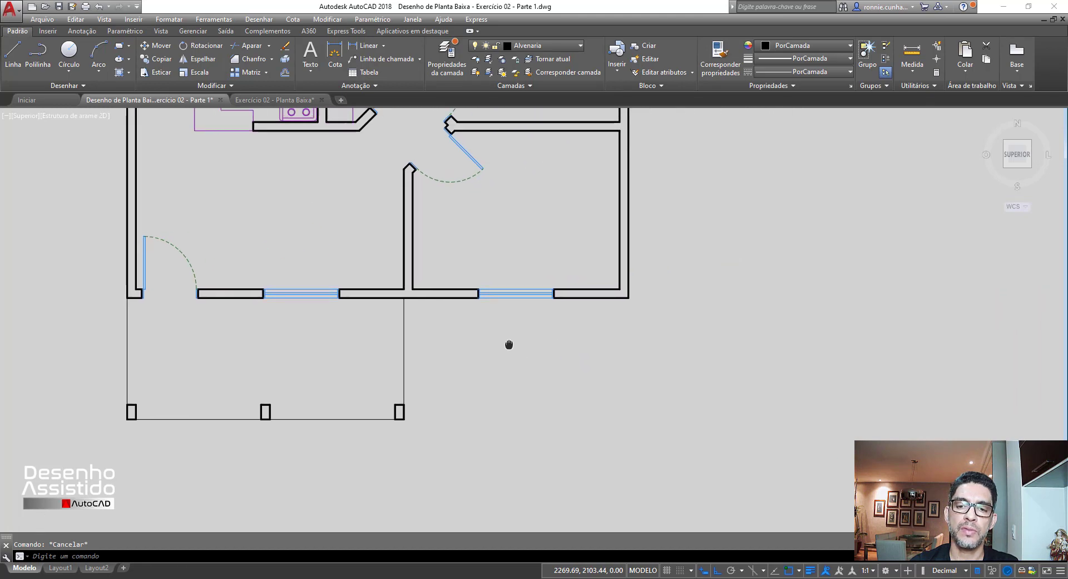
scroll(508, 341, up, 4)
scroll(501, 334, down, 2)
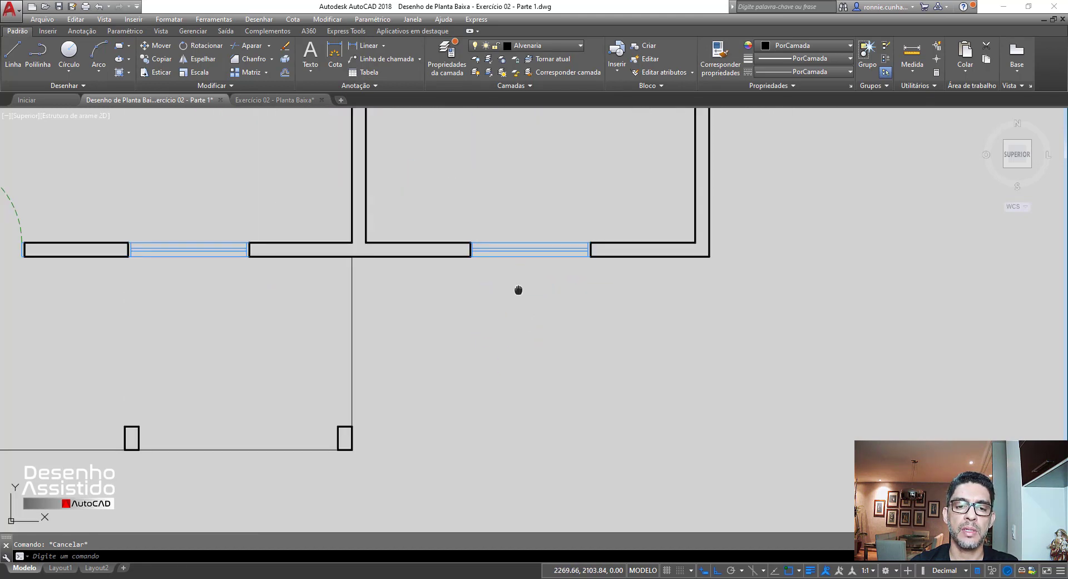
middle_drag(519, 290, 515, 265)
scroll(536, 275, up, 2)
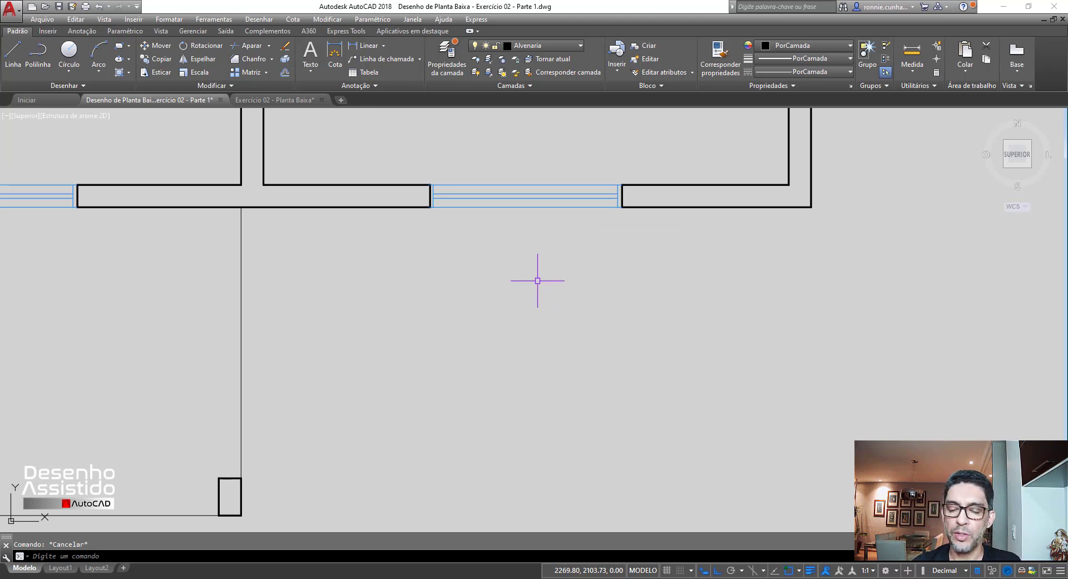
Check the curved garden bed's dimensions beside the terrace in the reference PDF, and return to the AutoCAD drawing.
click(560, 574)
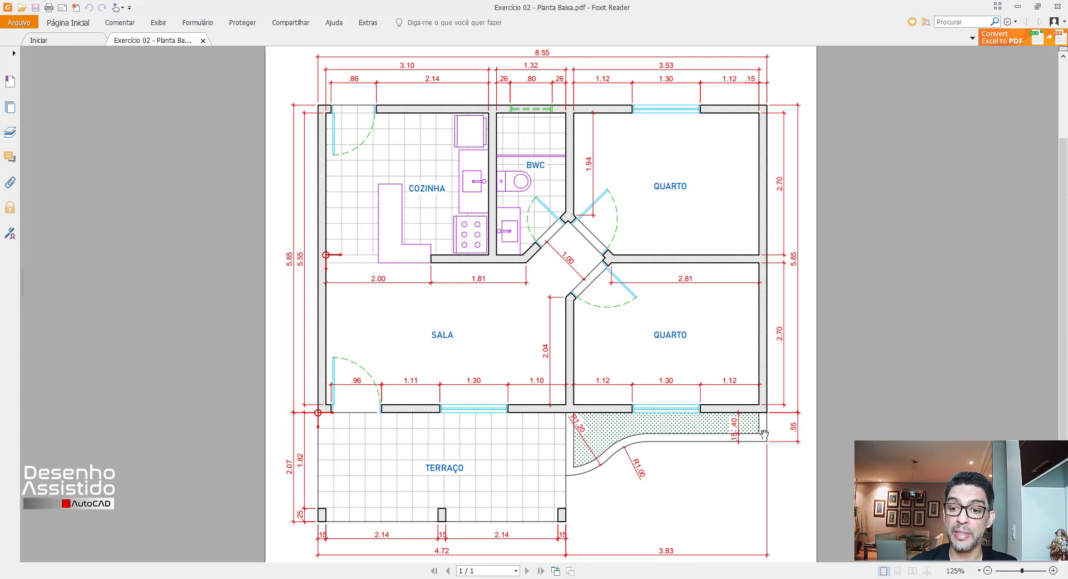
click(531, 578)
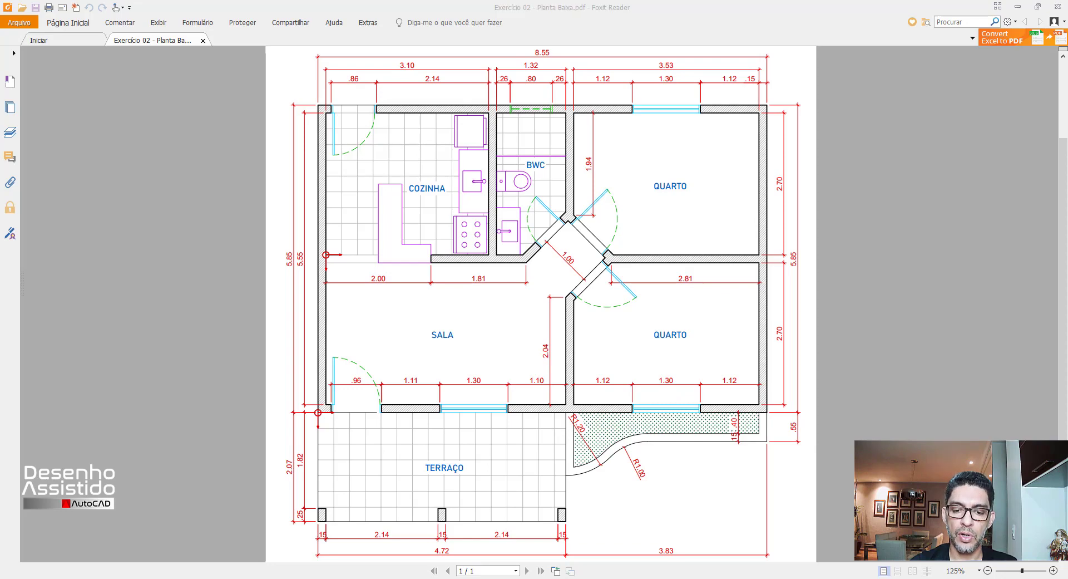
click(508, 560)
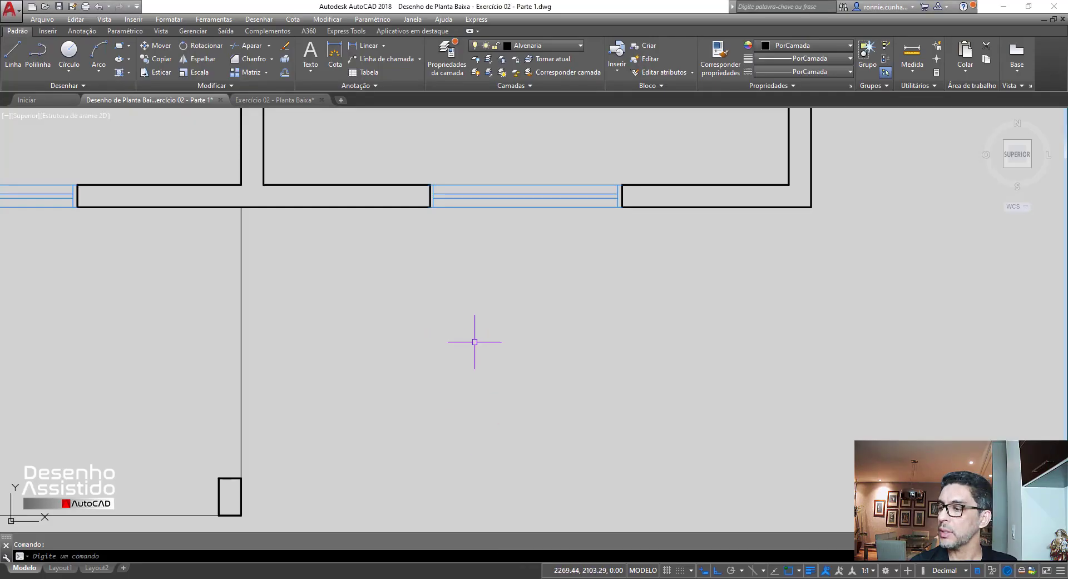
On the Piso layer, draw a line 0.55 down from the house's lower-right outer corner, continuing horizontally left past the bedroom window.
click(13, 53)
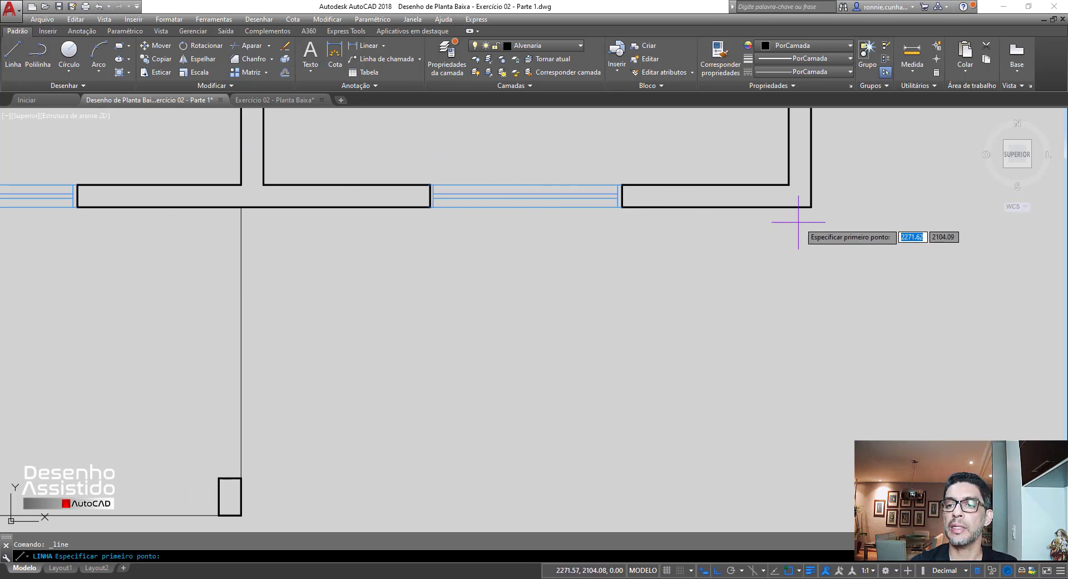
click(580, 49)
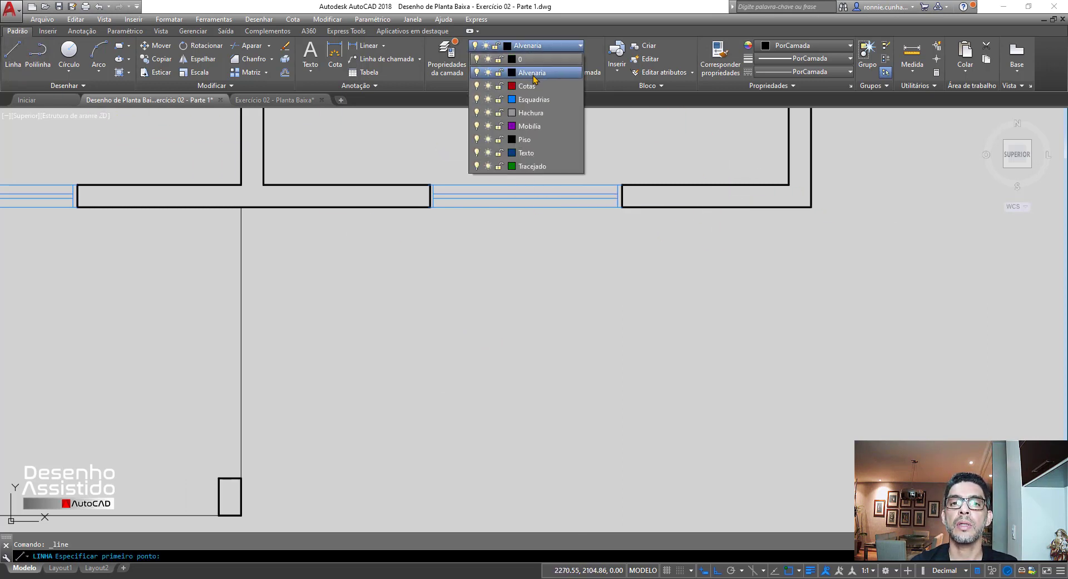
click(526, 140)
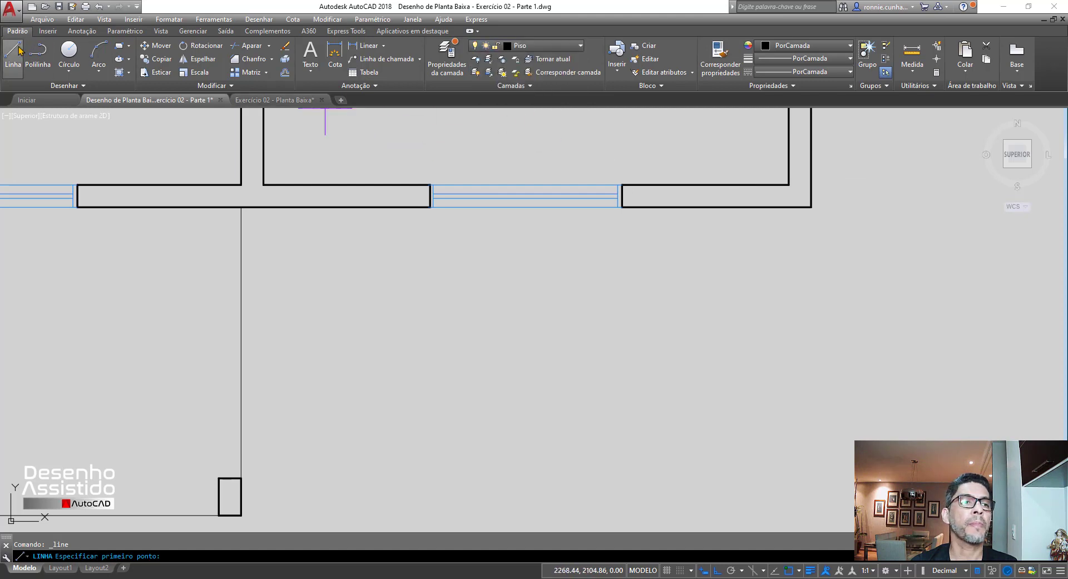
click(811, 207)
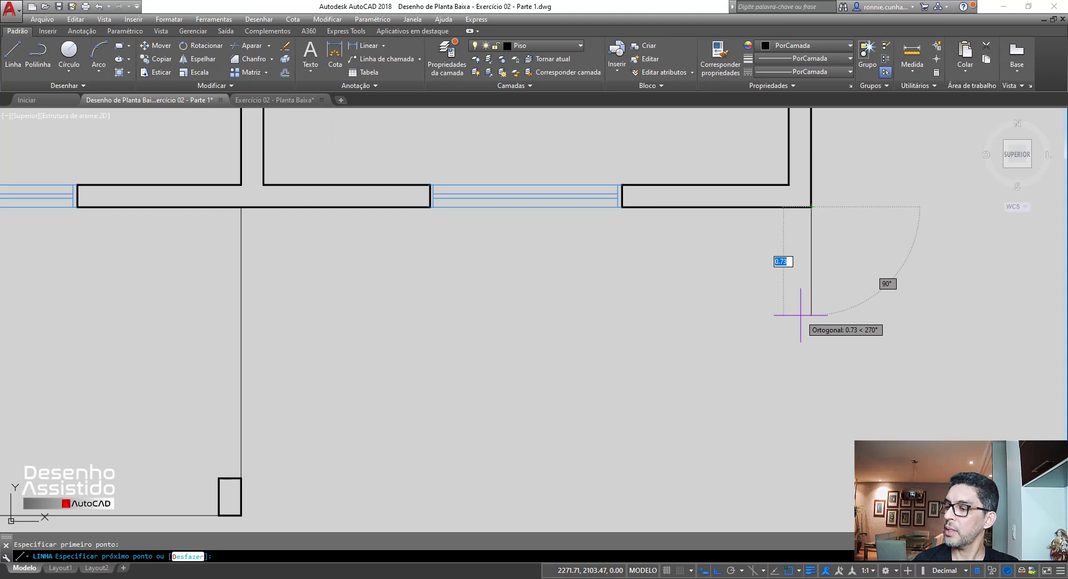
text(.55)
key(Return)
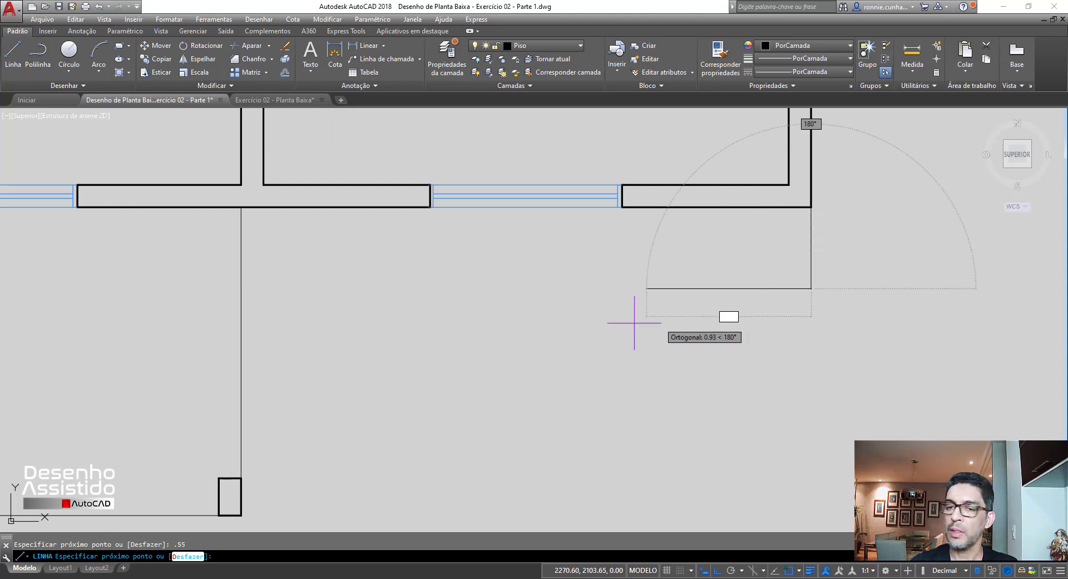
click(425, 328)
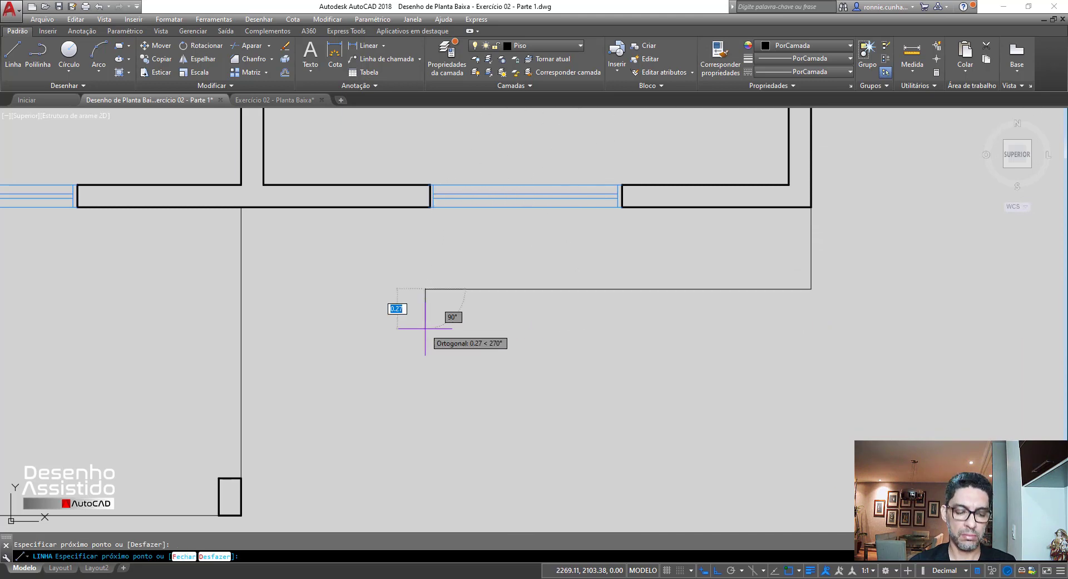
key(Escape)
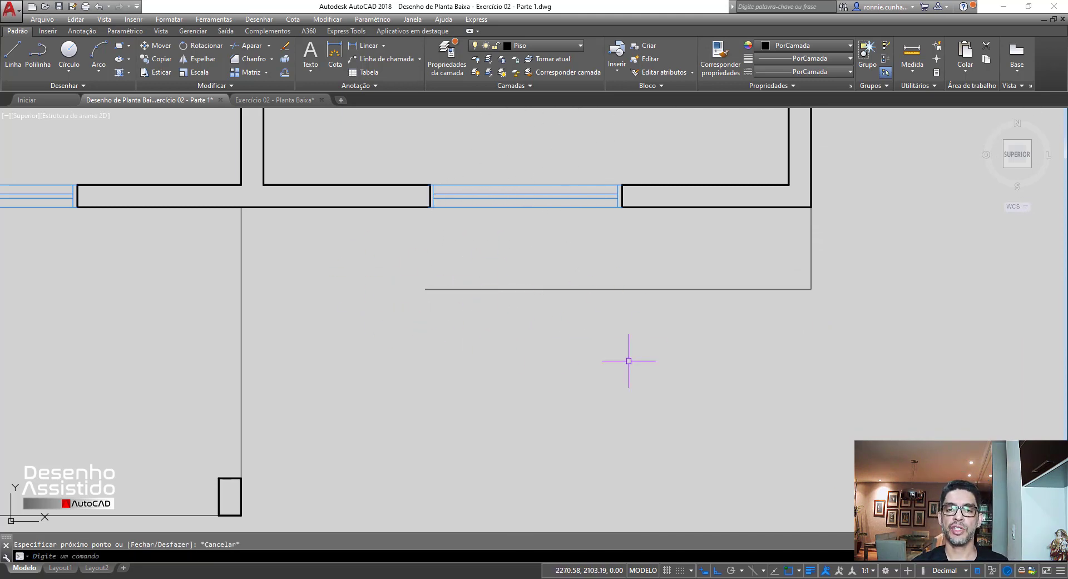
click(101, 74)
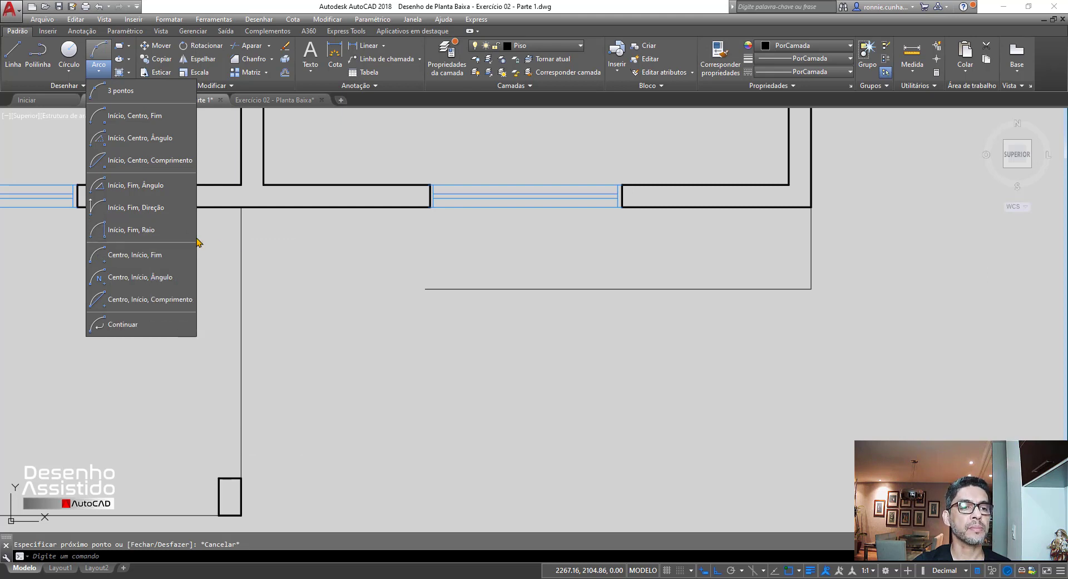
click(124, 231)
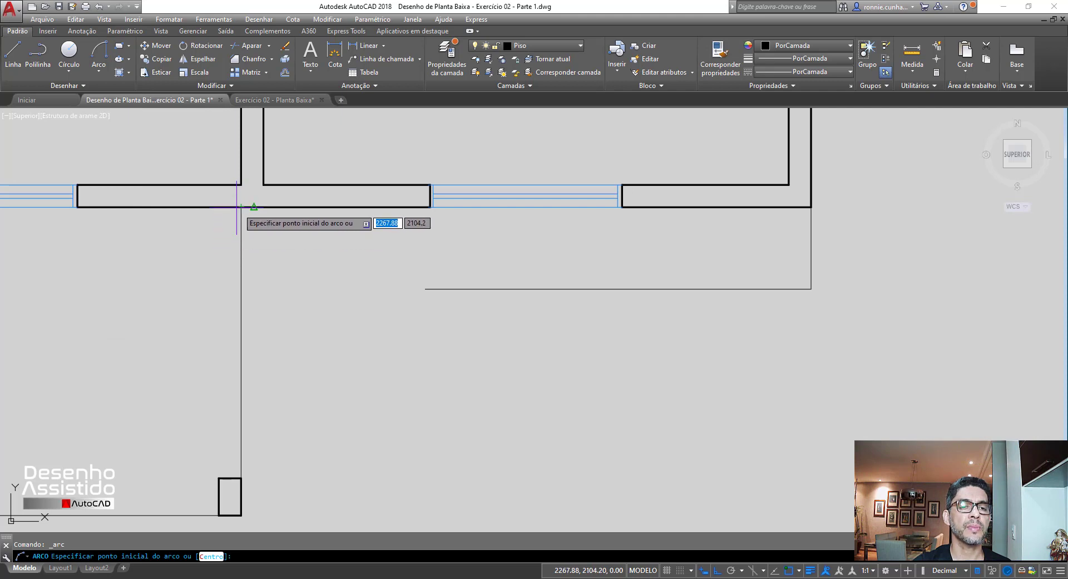
key(Escape)
click(99, 74)
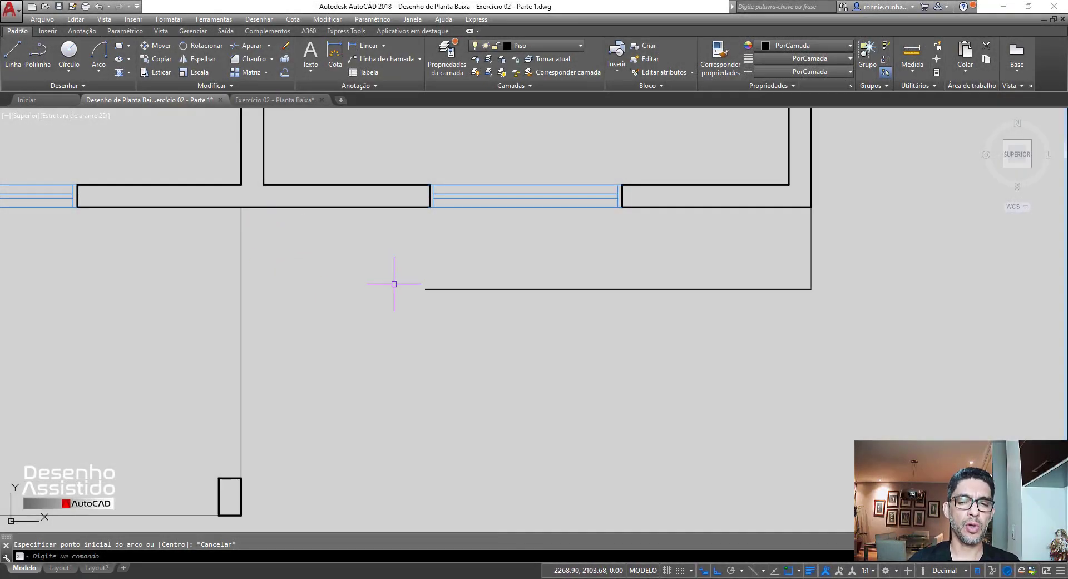
Offset the outer wall line at the terrace's upper-right corner downward by 1.2.
mouse_move(420, 305)
middle_down()
mouse_move(434, 322)
mouse_move(461, 323)
middle_up()
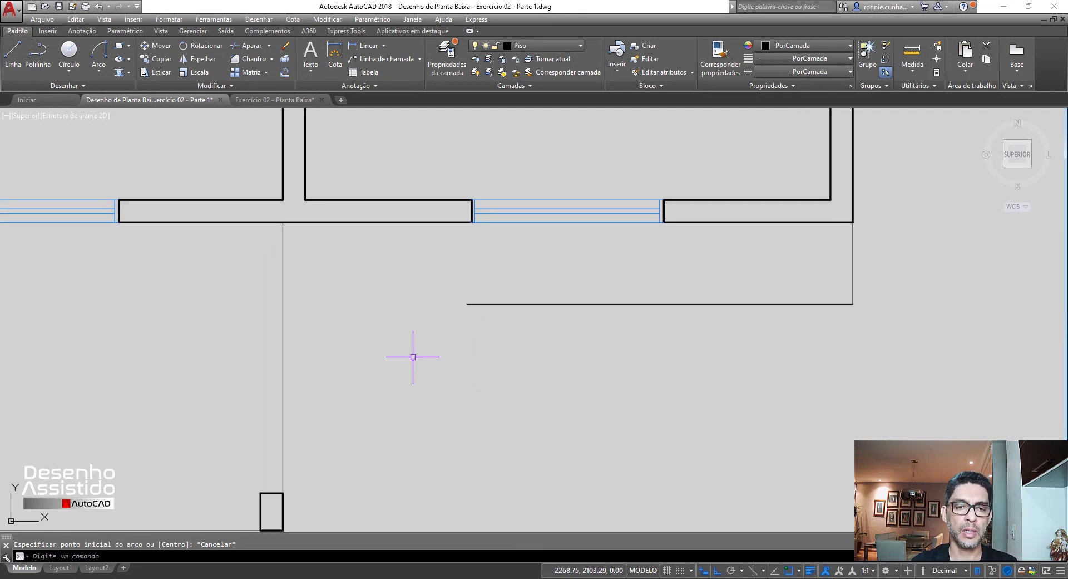
middle_drag(422, 349, 438, 326)
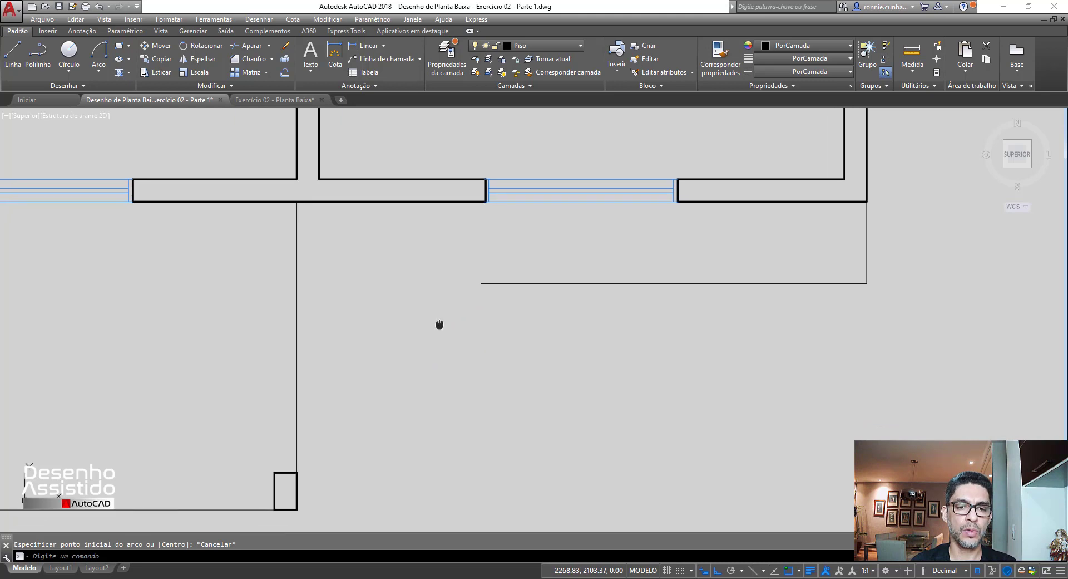
scroll(437, 326, up, 1)
scroll(445, 312, down, 2)
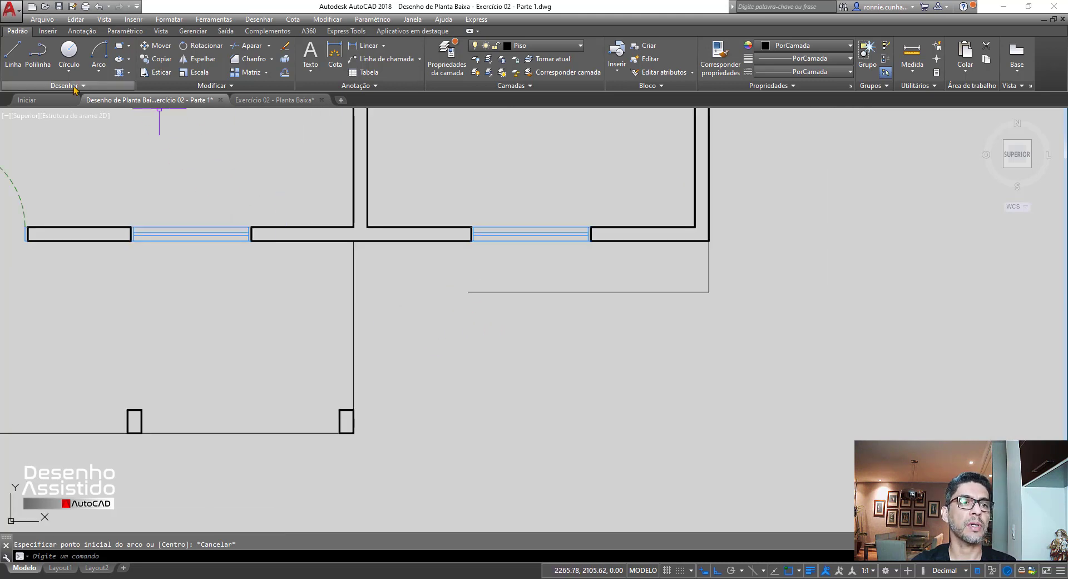
click(285, 73)
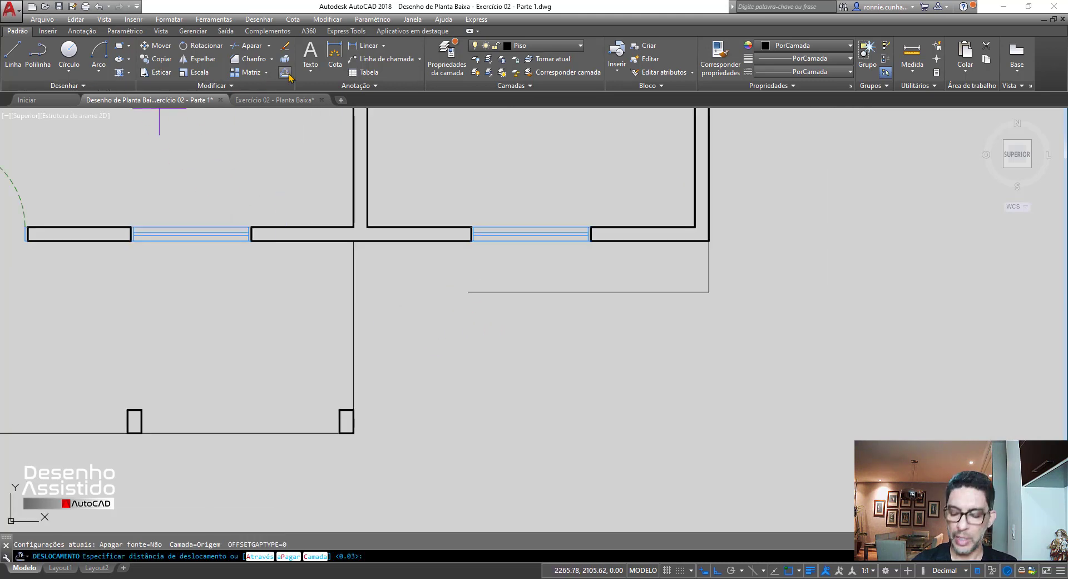
text(1.2)
key(Return)
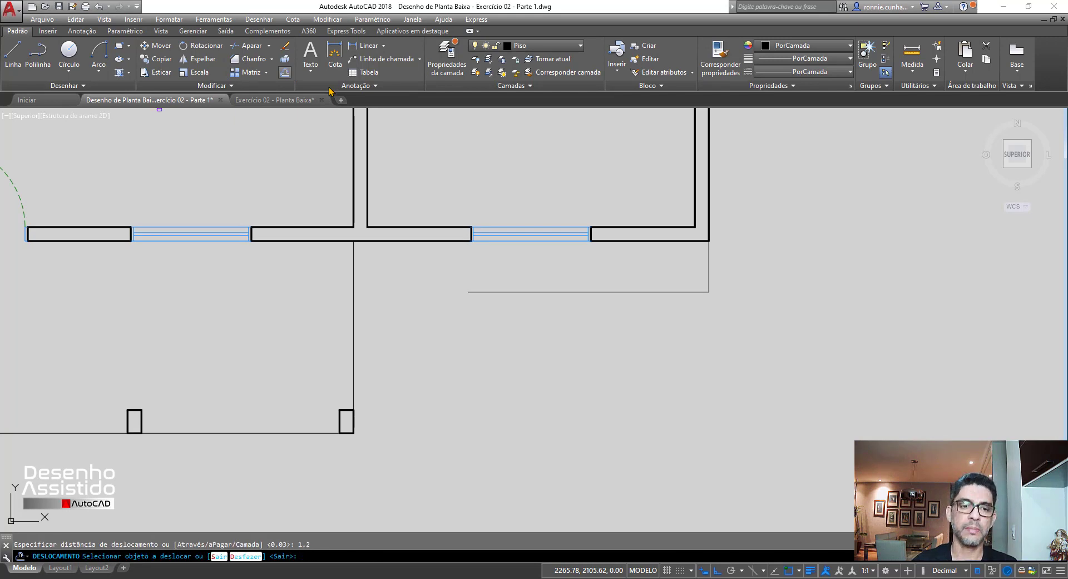
click(388, 241)
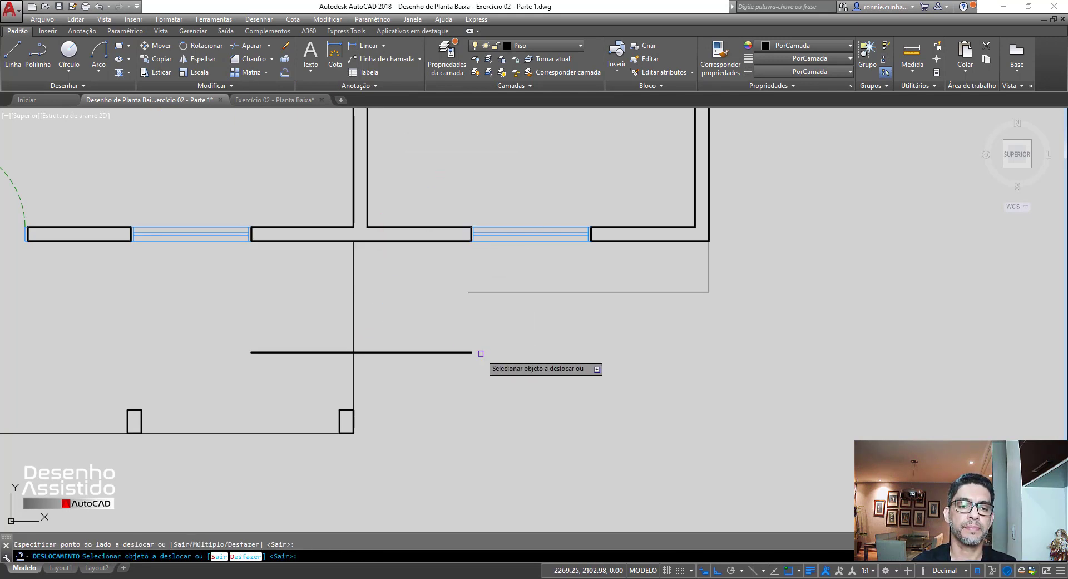
key(Escape)
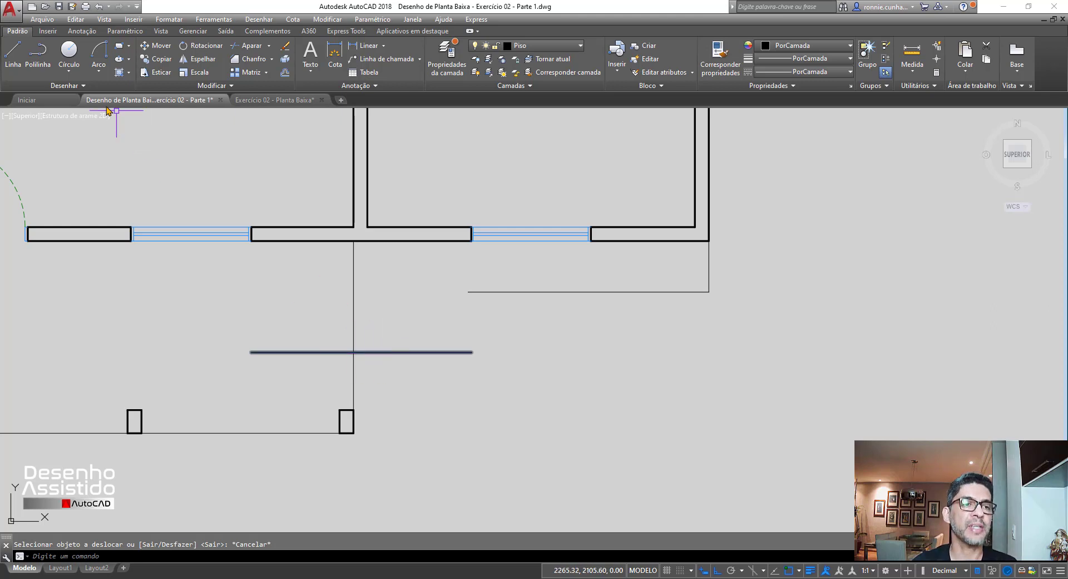
Draw a center-start-end arc centered on the terrace's upper-right corner, from the helper line 1.2 below counterclockwise up to the bedroom wall.
click(99, 72)
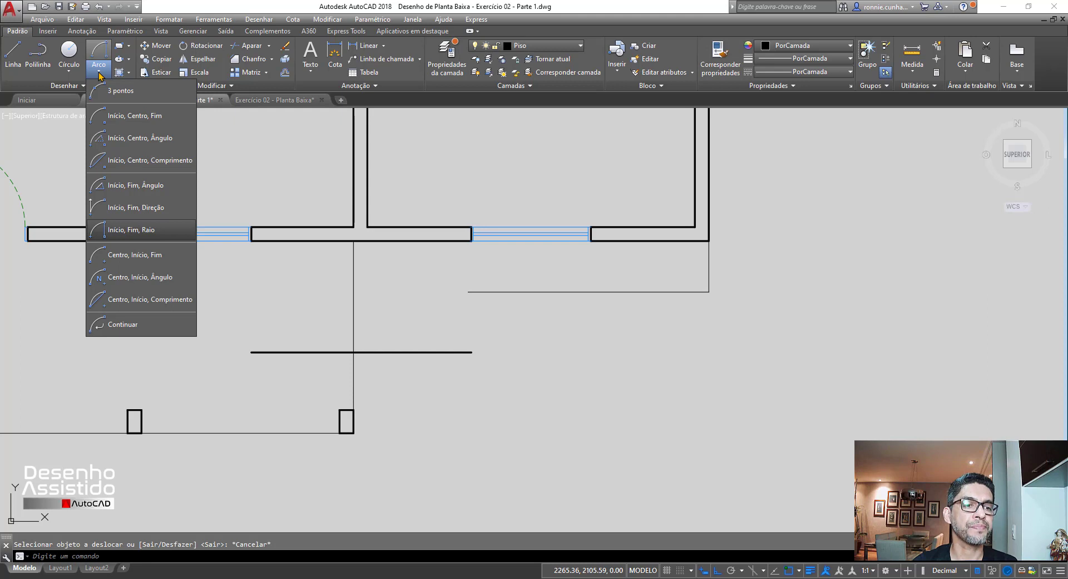
click(114, 258)
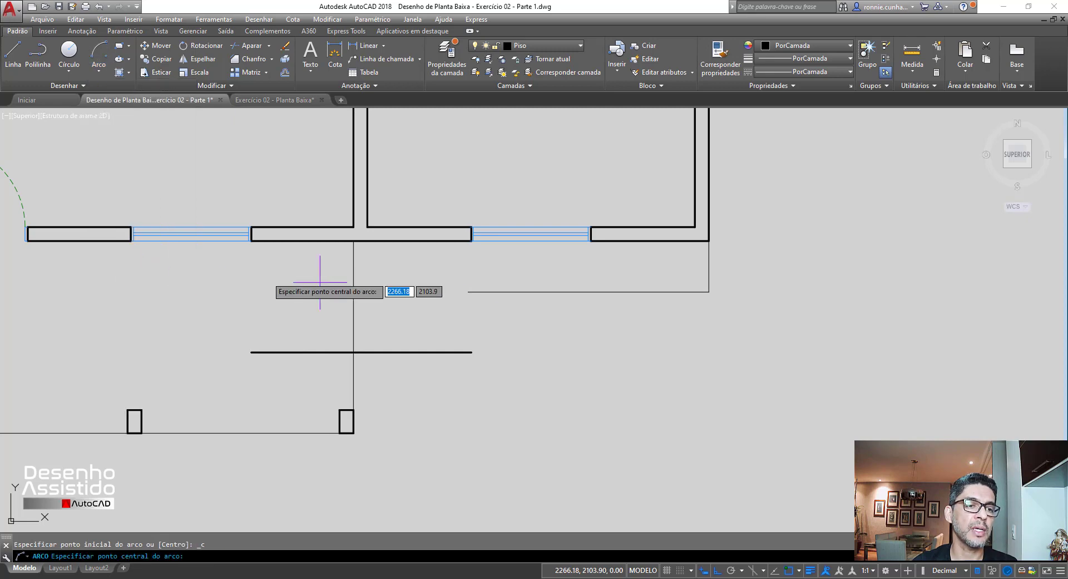
click(353, 241)
click(354, 352)
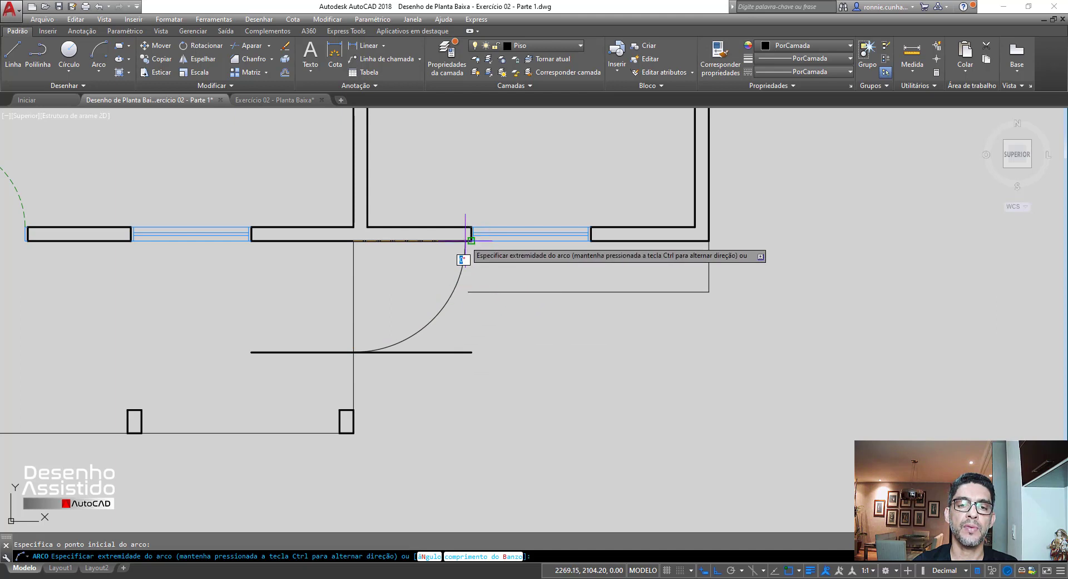
click(464, 199)
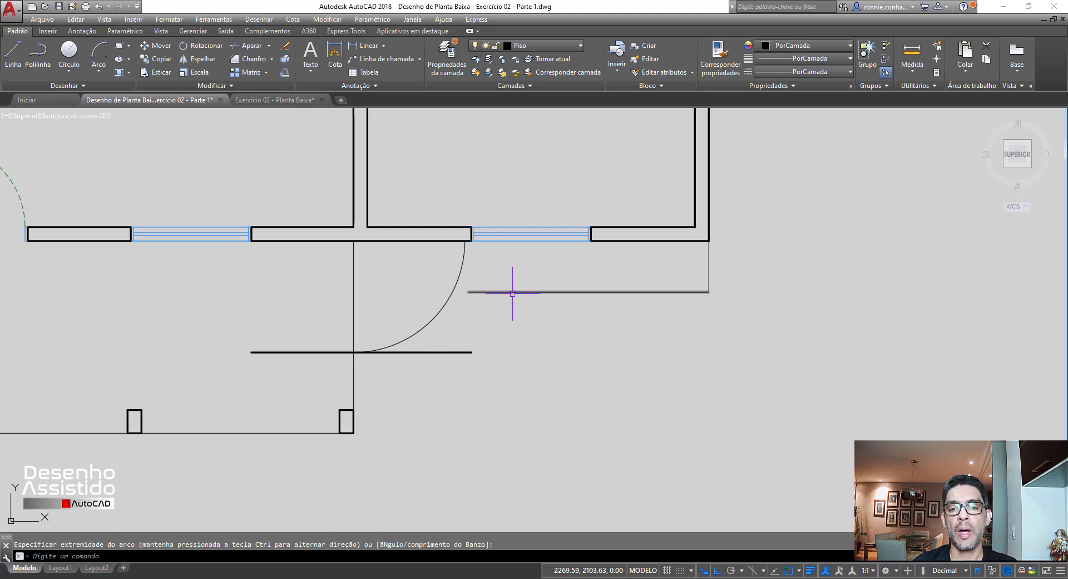
Stretch the free left end of the horizontal line below the bedroom window farther left, past the arc.
click(473, 290)
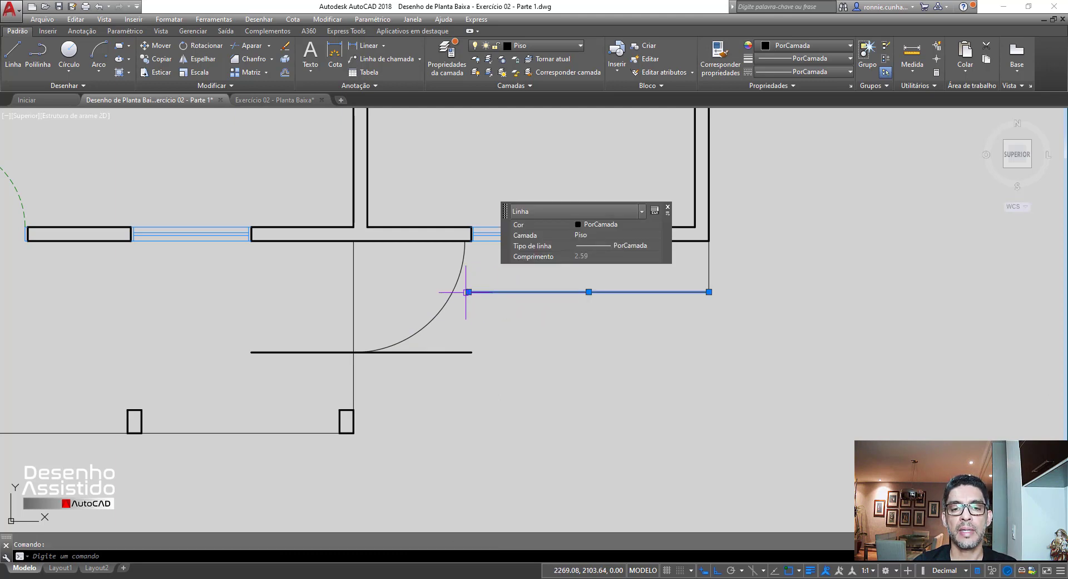
click(469, 291)
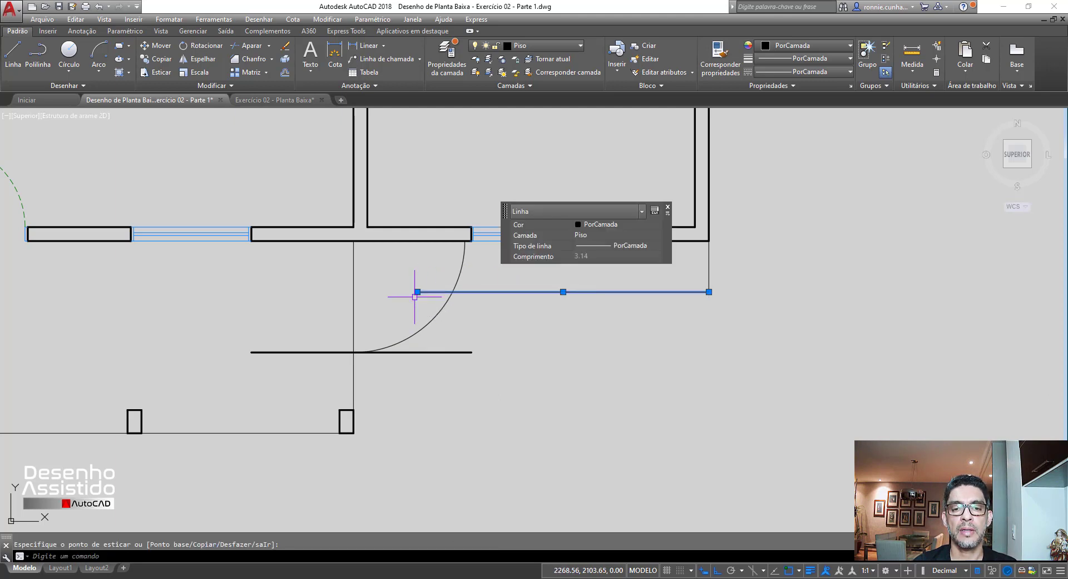
key(Escape)
key(Escape)
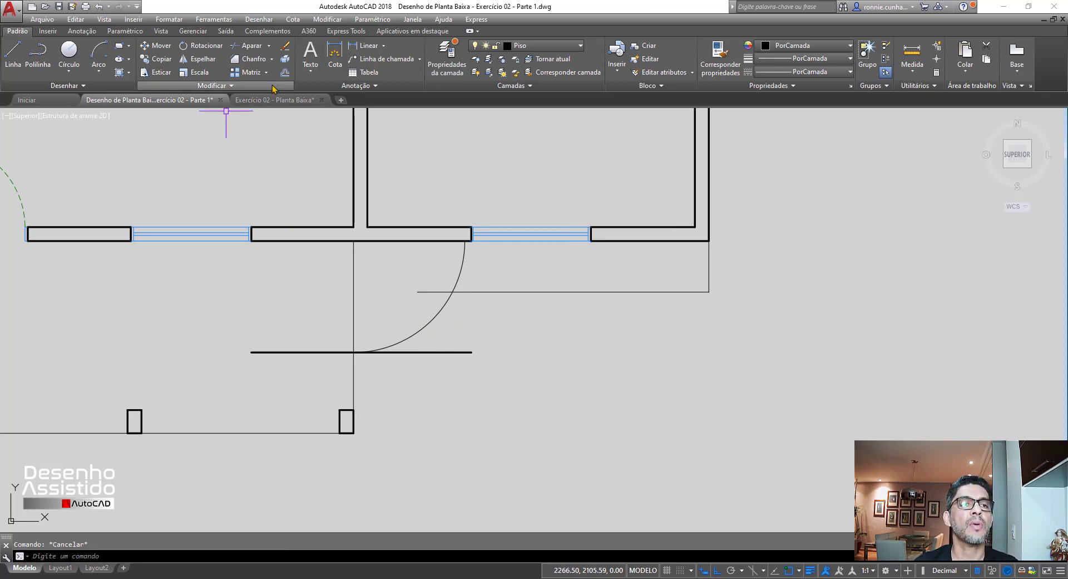
Fillet the horizontal line and the arc with radius 1, checking the reference PDF, and erase the thick helper line below the arc.
click(272, 60)
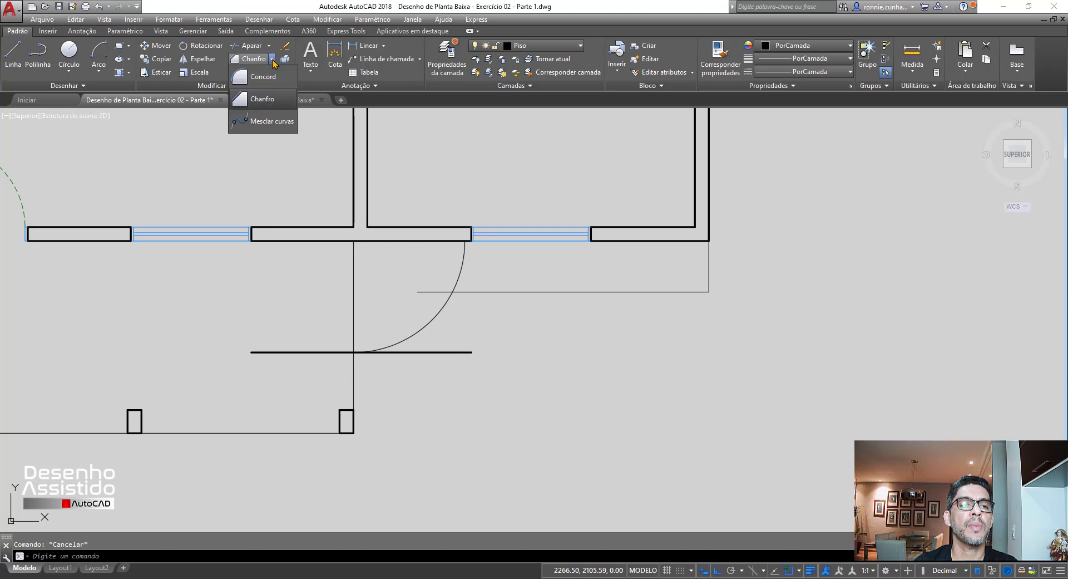
click(260, 78)
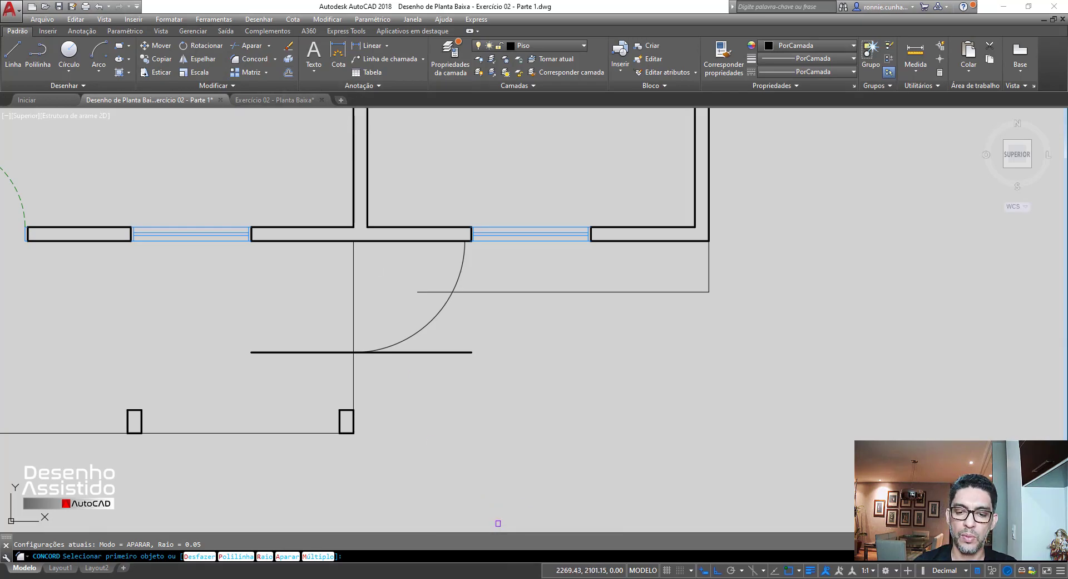
key(alt+Tab)
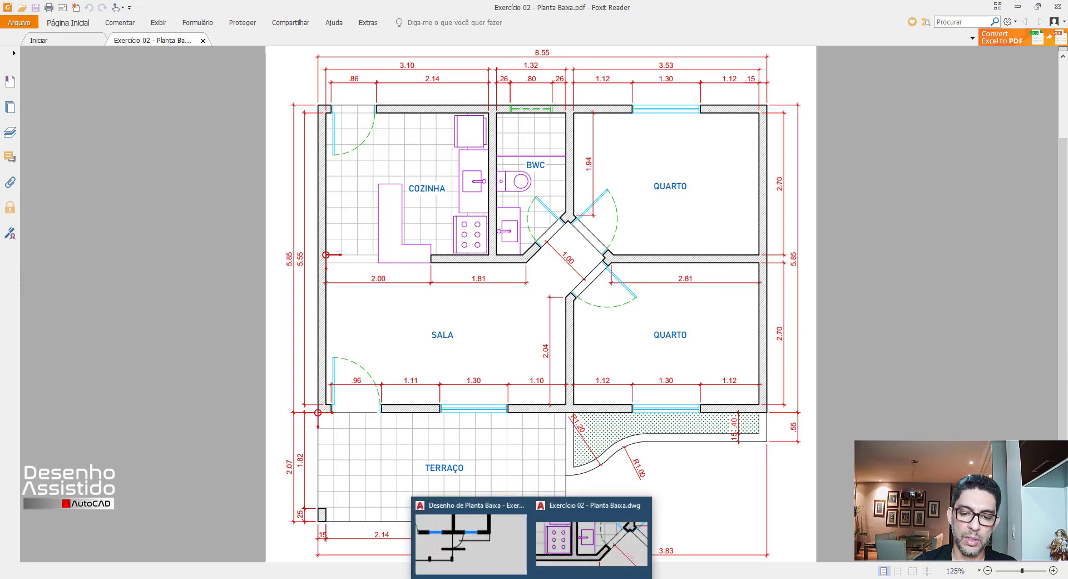
click(470, 543)
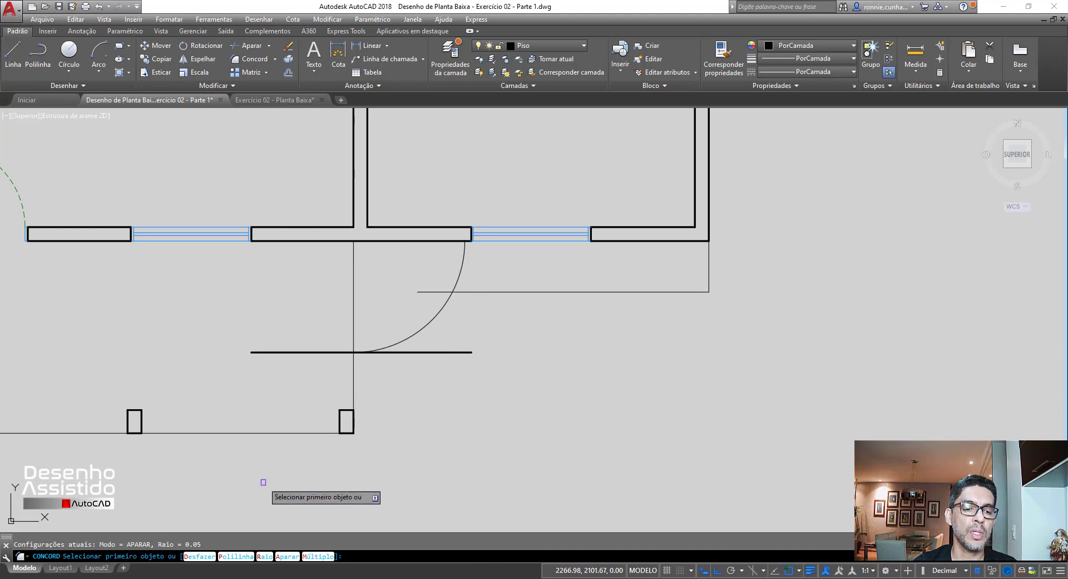
click(264, 556)
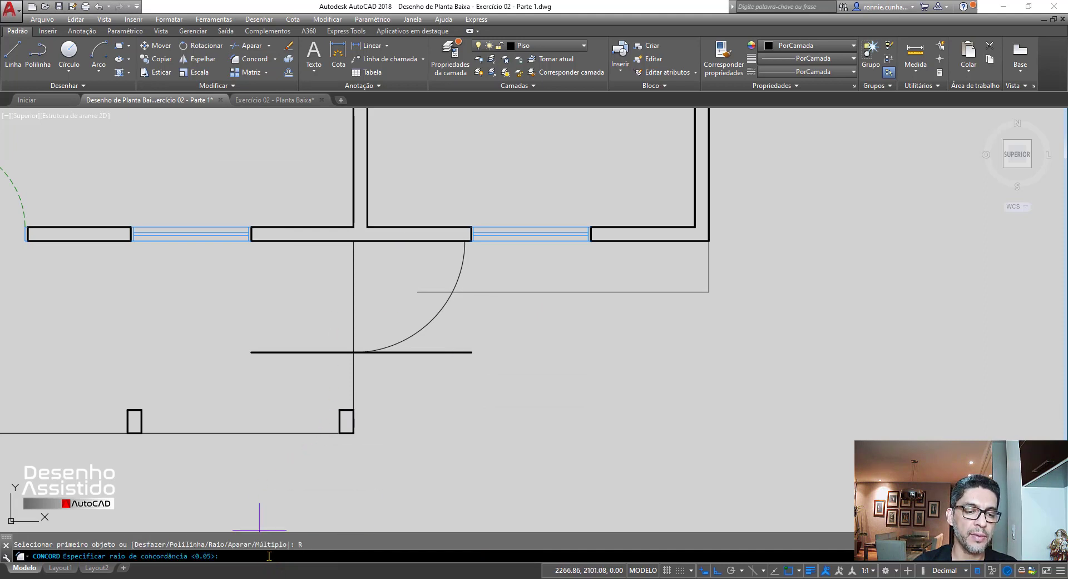
text(1)
key(Return)
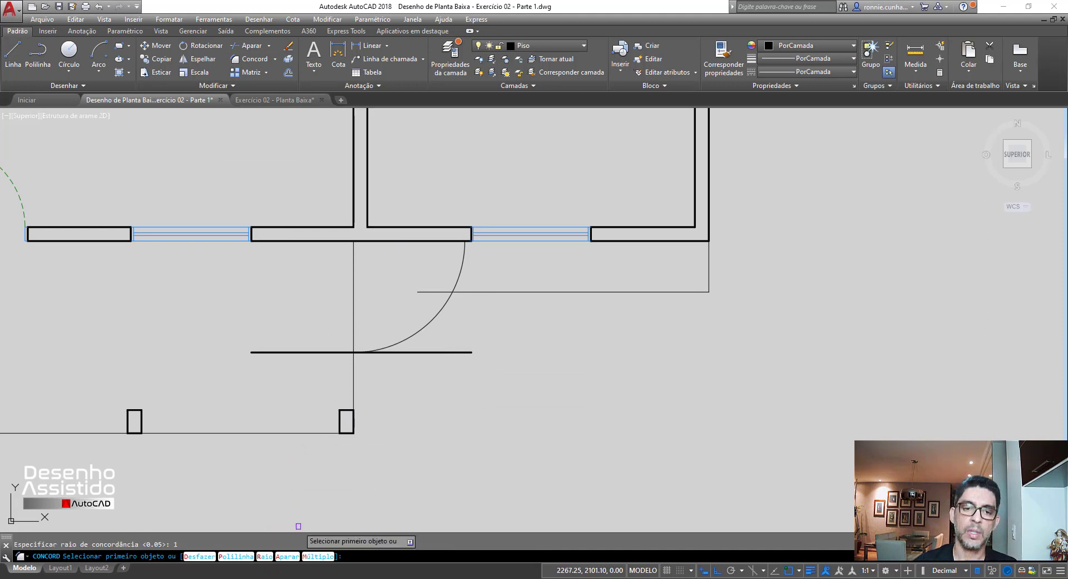
click(509, 289)
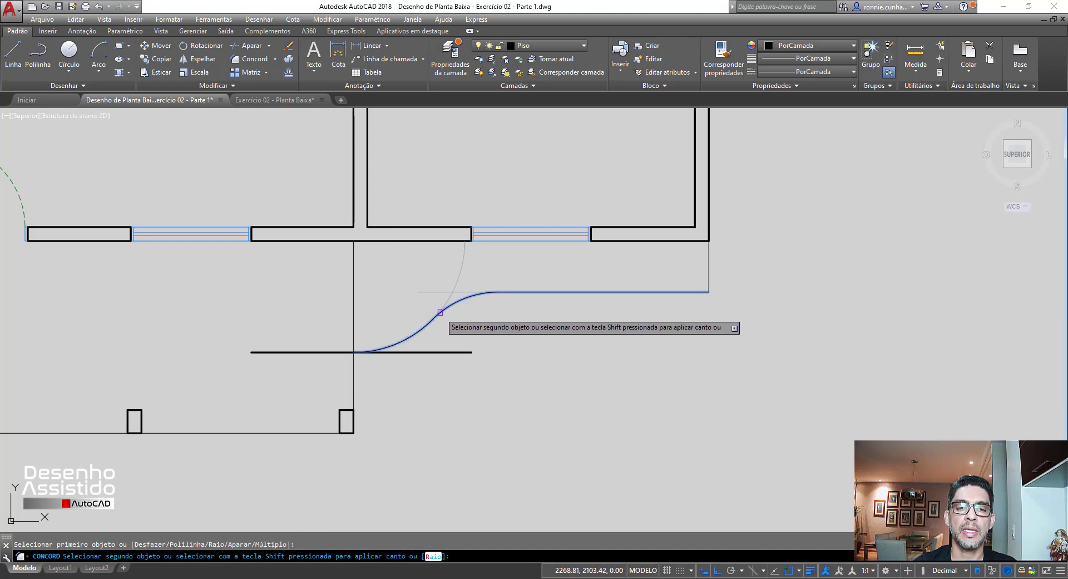
click(443, 352)
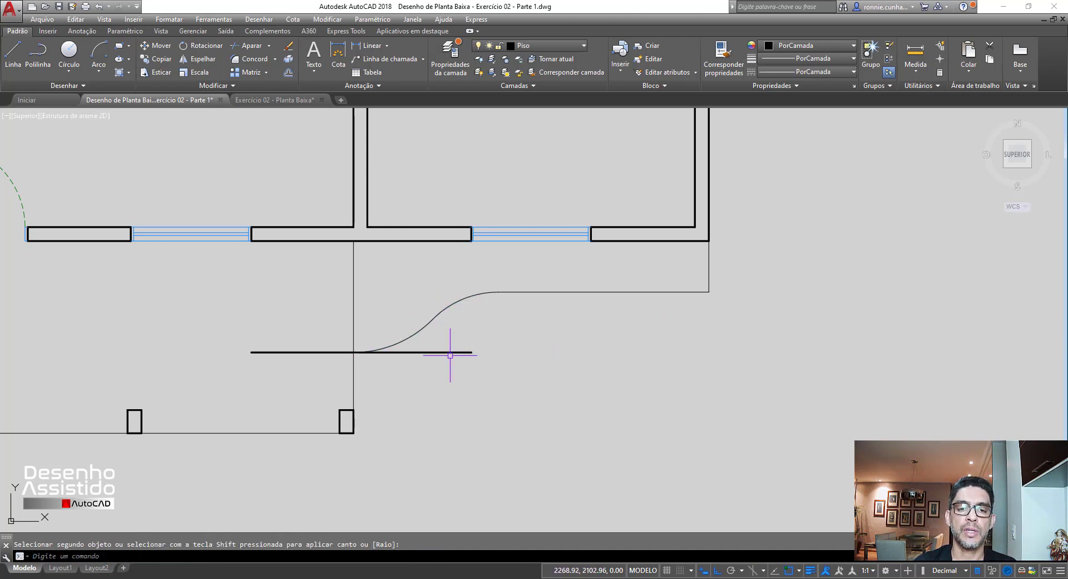
click(451, 353)
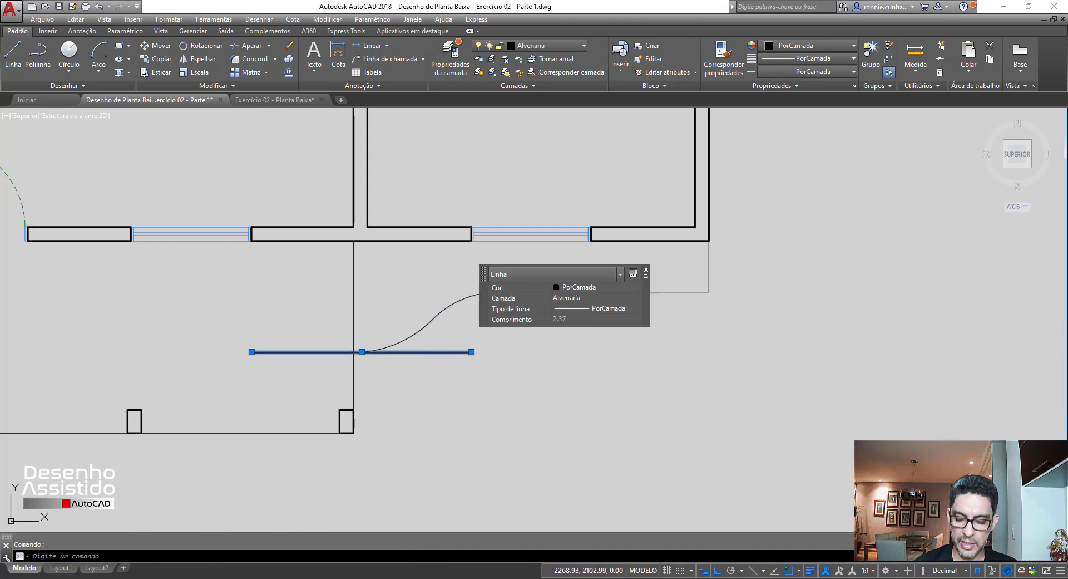
key(Delete)
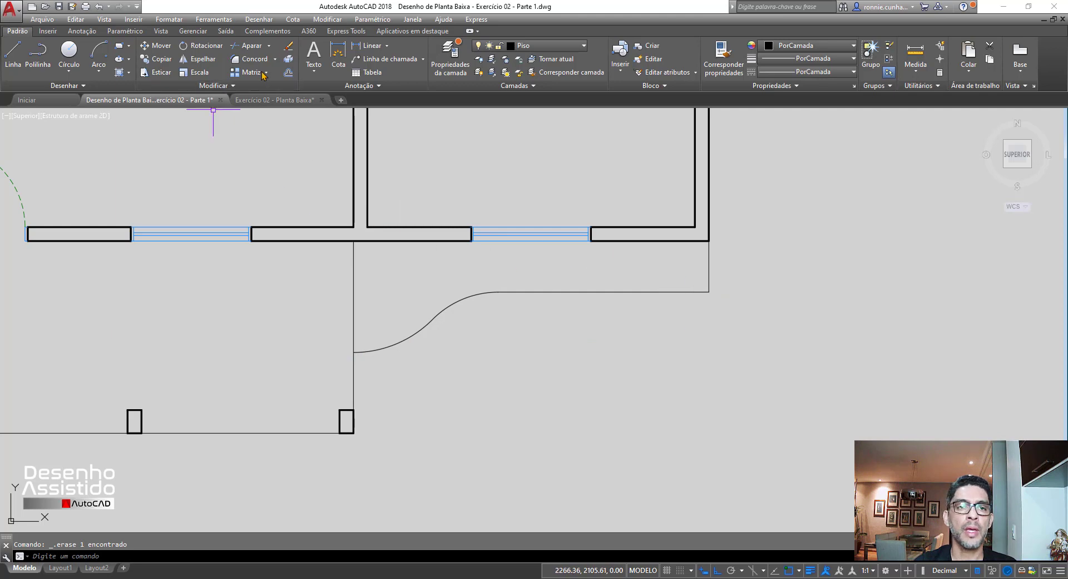
Offset the garden bed's right edge, straight lower edge, both arcs and the terrace's right edge by 0.15 toward the inside of the bed.
click(288, 74)
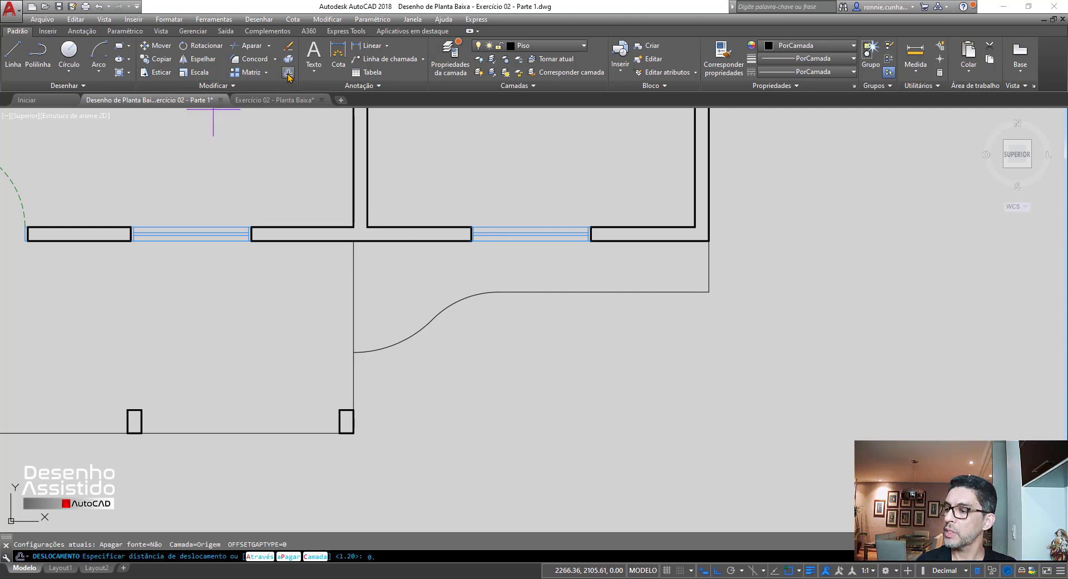
text(0.15)
key(Return)
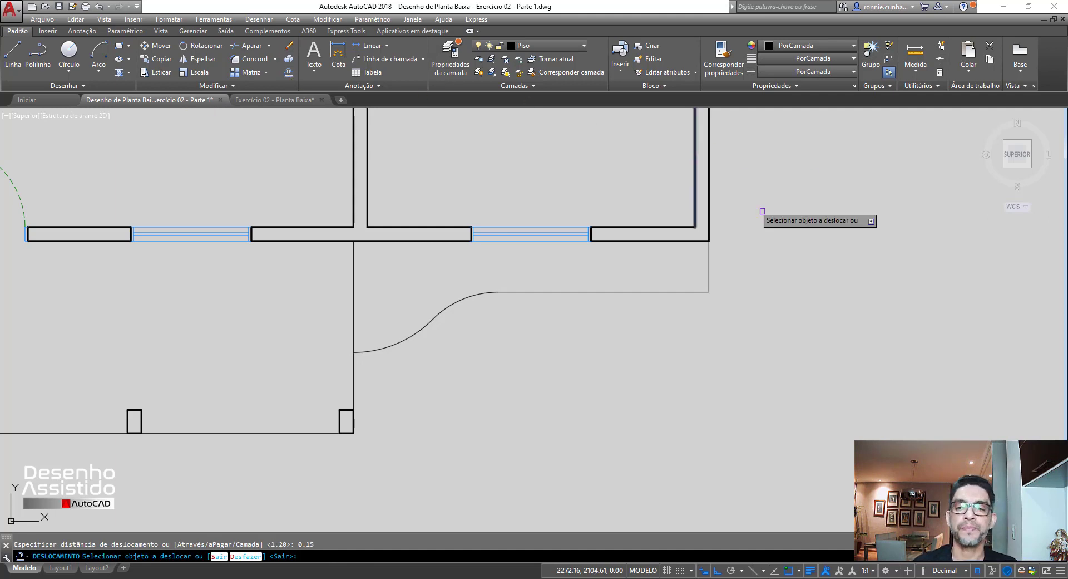
click(709, 251)
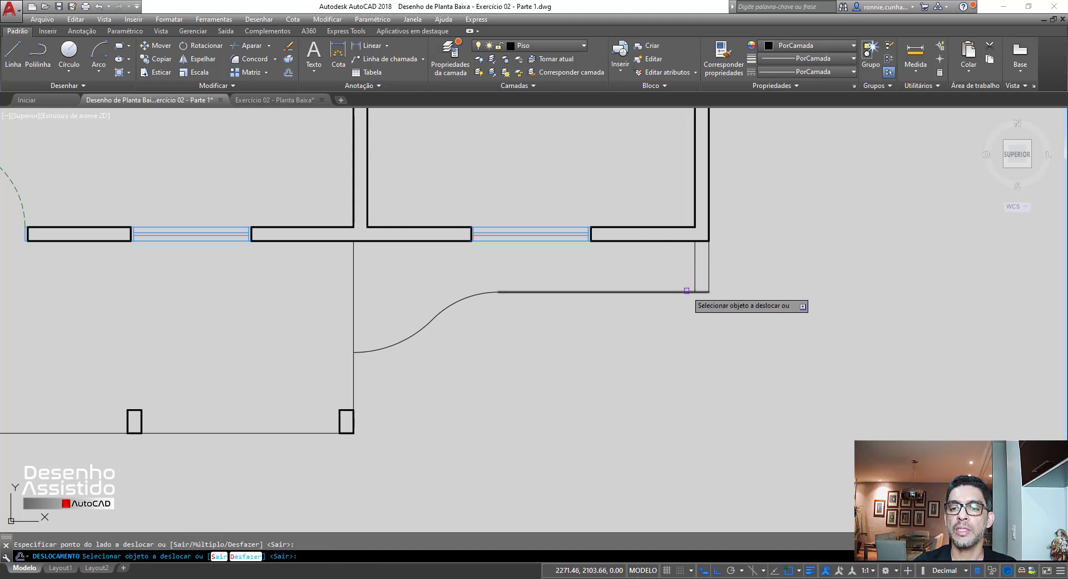
click(686, 292)
click(684, 261)
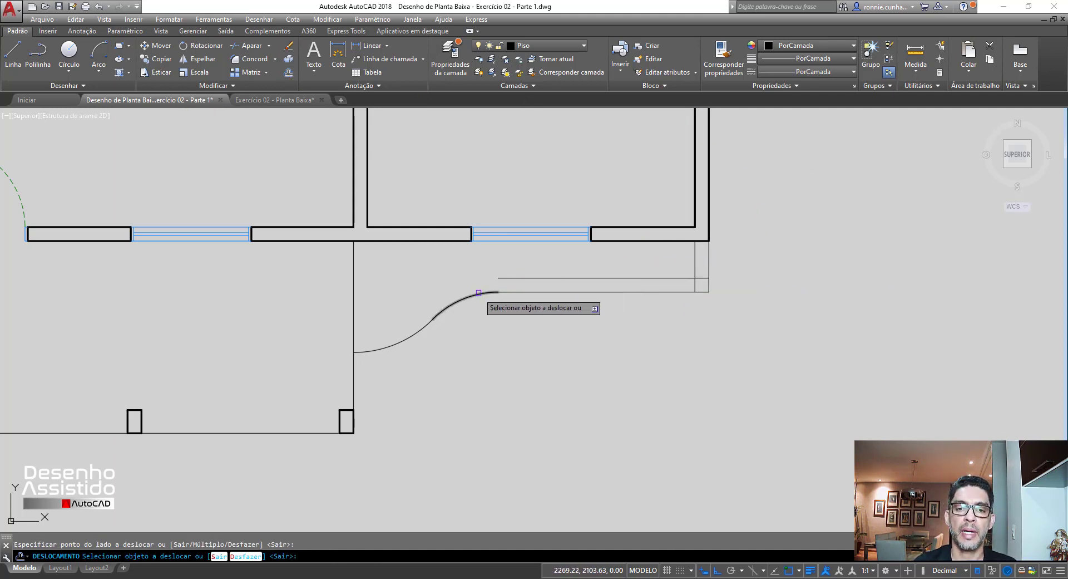
click(479, 293)
click(462, 269)
click(406, 341)
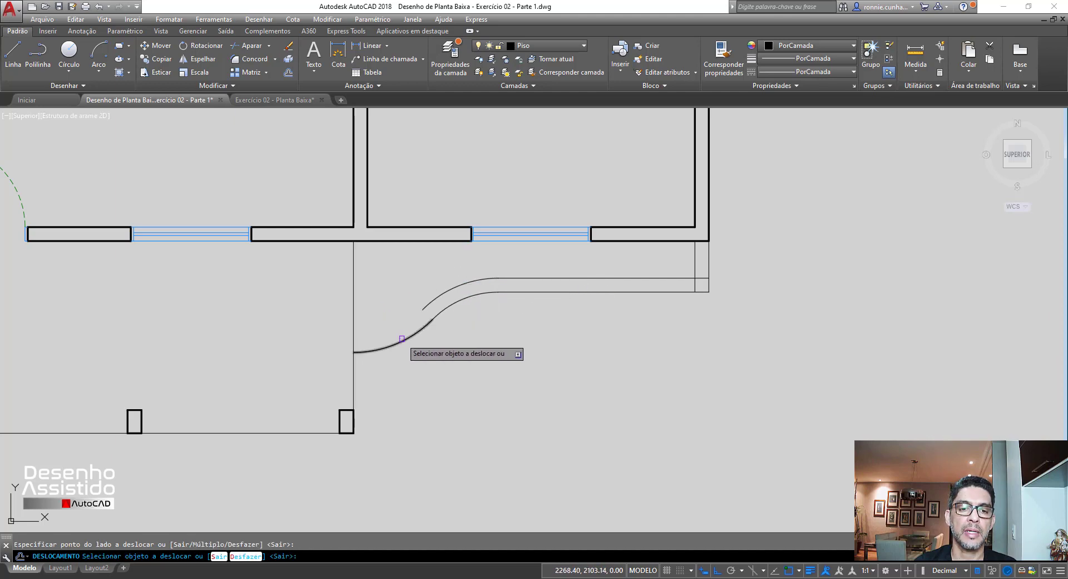
click(358, 303)
click(354, 300)
click(396, 298)
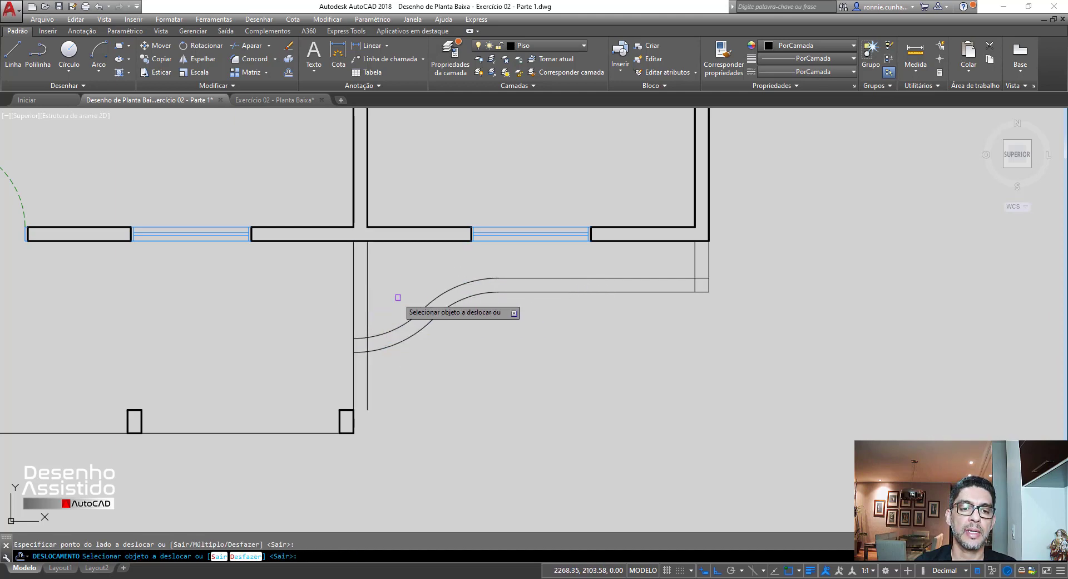
Trim the overlapping ends at the corners of the bed's inner outline, and erase the leftover vertical line below the curve.
click(251, 48)
key(Return)
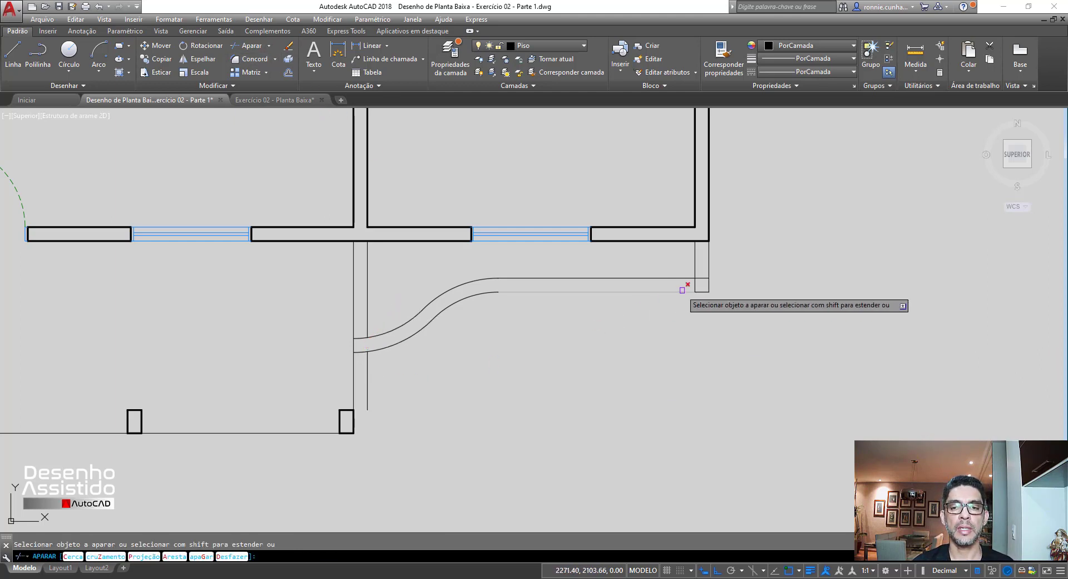
click(363, 334)
click(696, 285)
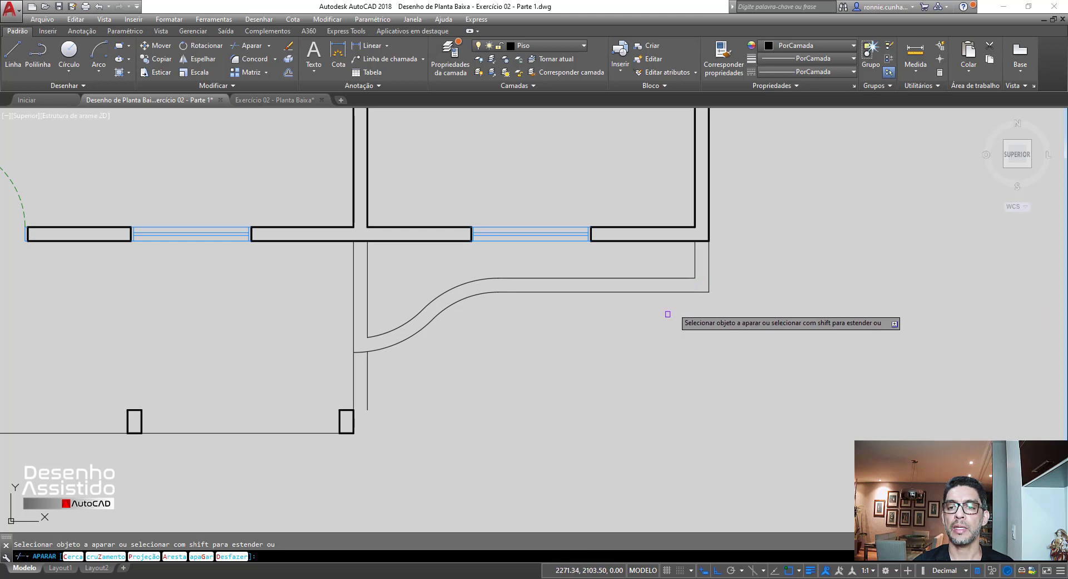
key(Escape)
click(368, 371)
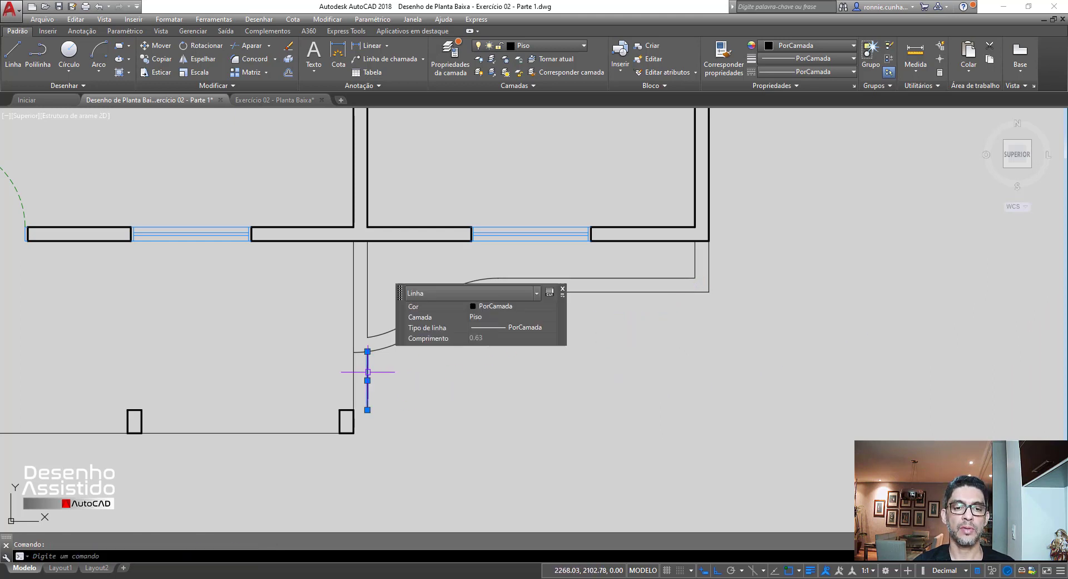
click(286, 48)
Draw a floor line across the living room's front door opening, along the outer wall face between the two door jambs.
scroll(558, 362, down, 4)
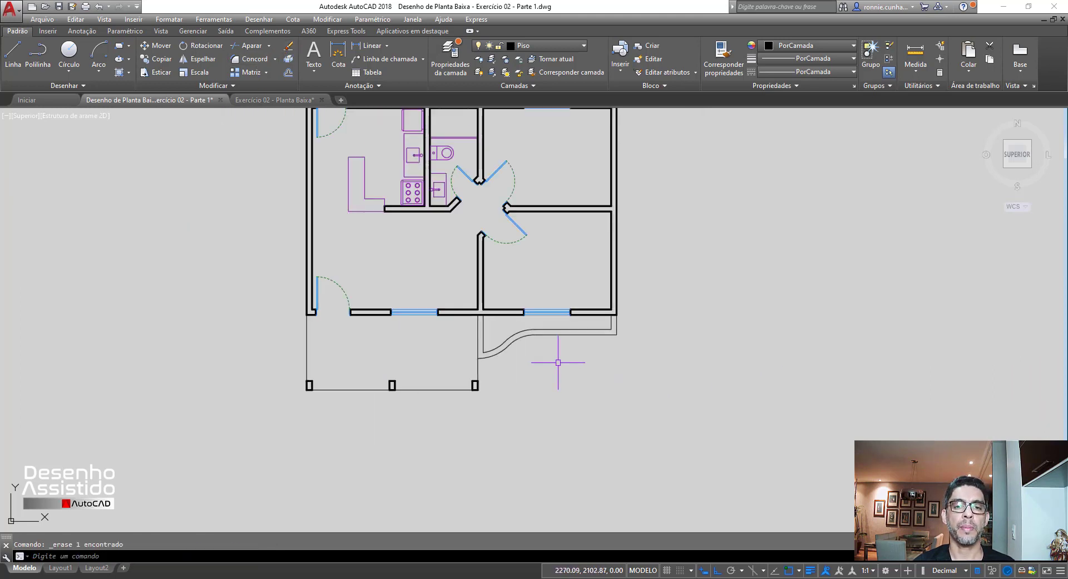
scroll(513, 314, up, 2)
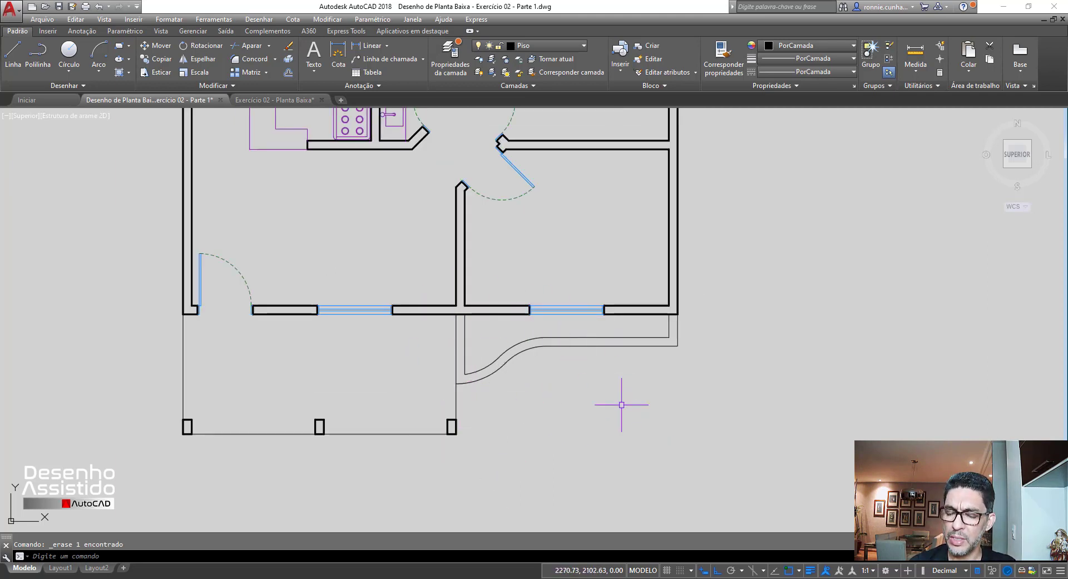
scroll(439, 341, up, 2)
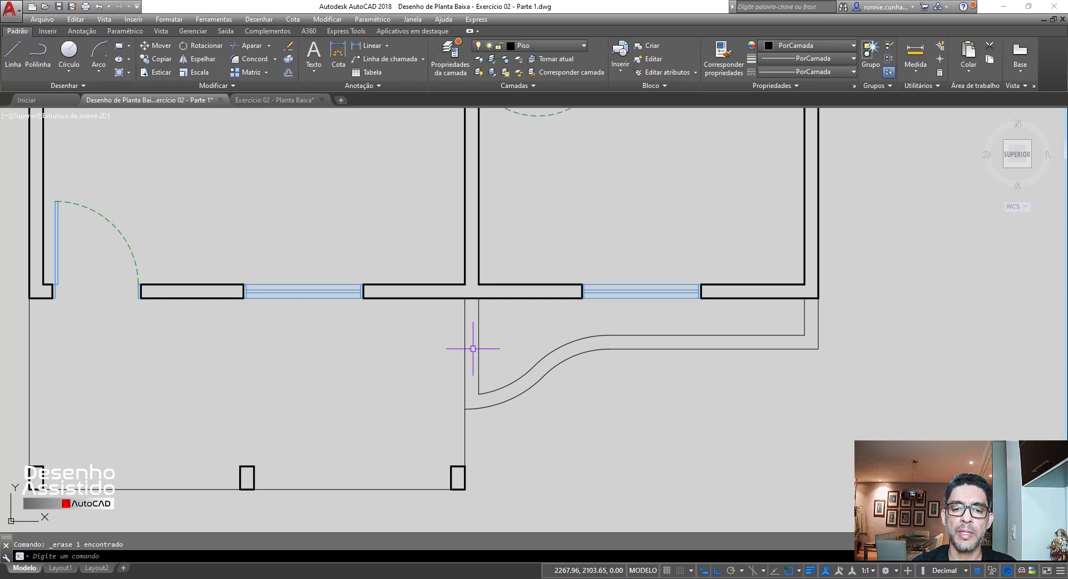
scroll(513, 387, down, 4)
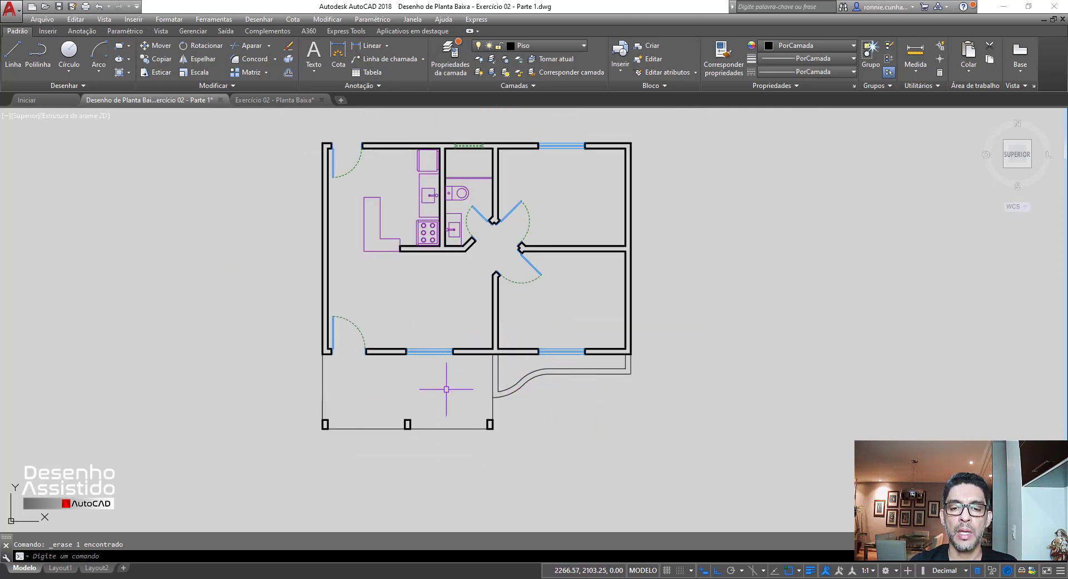
scroll(548, 368, up, 2)
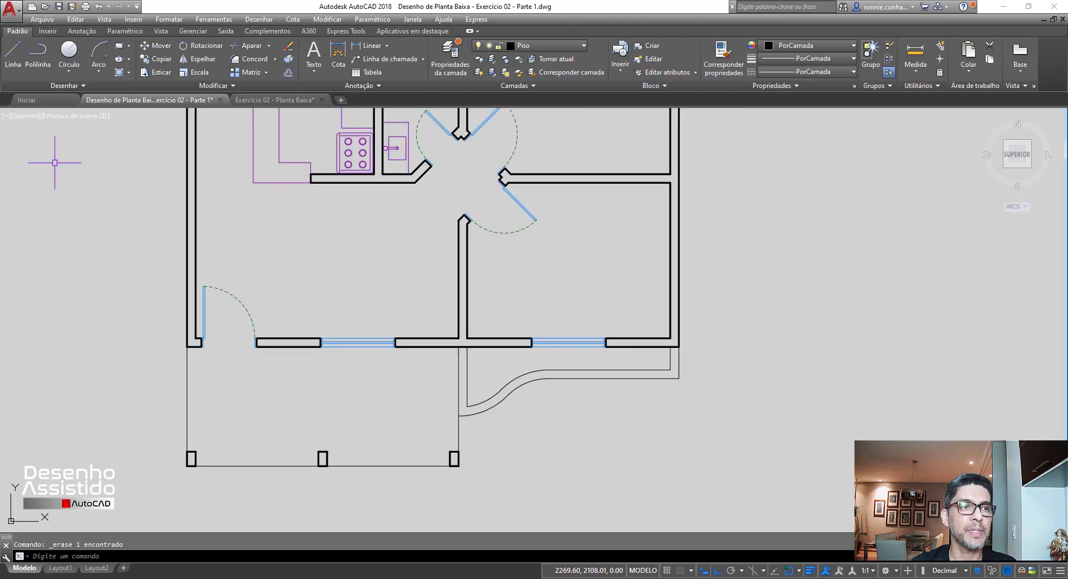
mouse_move(213, 287)
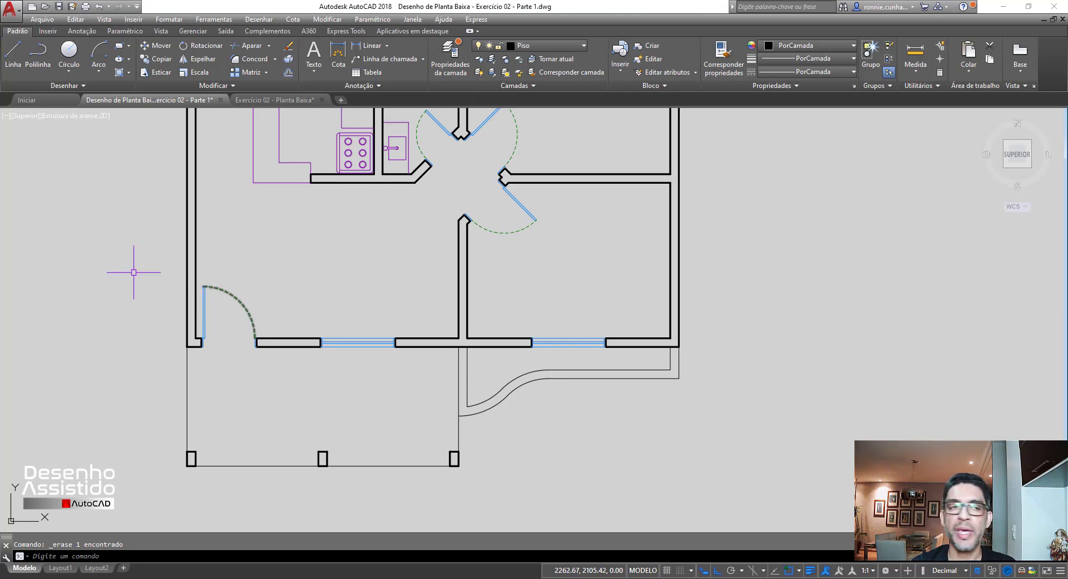
click(13, 53)
scroll(158, 362, up, 5)
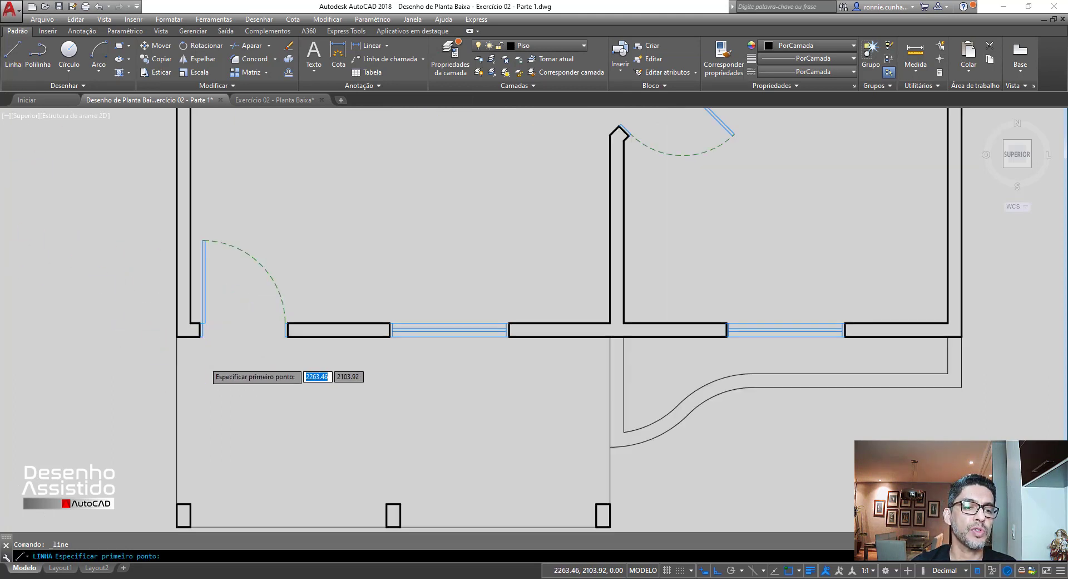
click(198, 297)
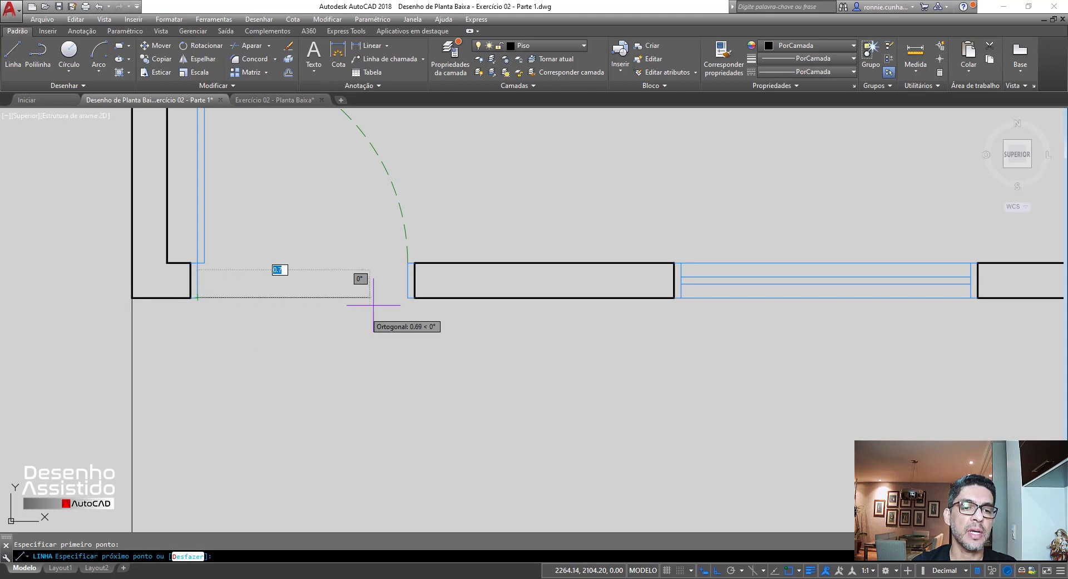
click(408, 297)
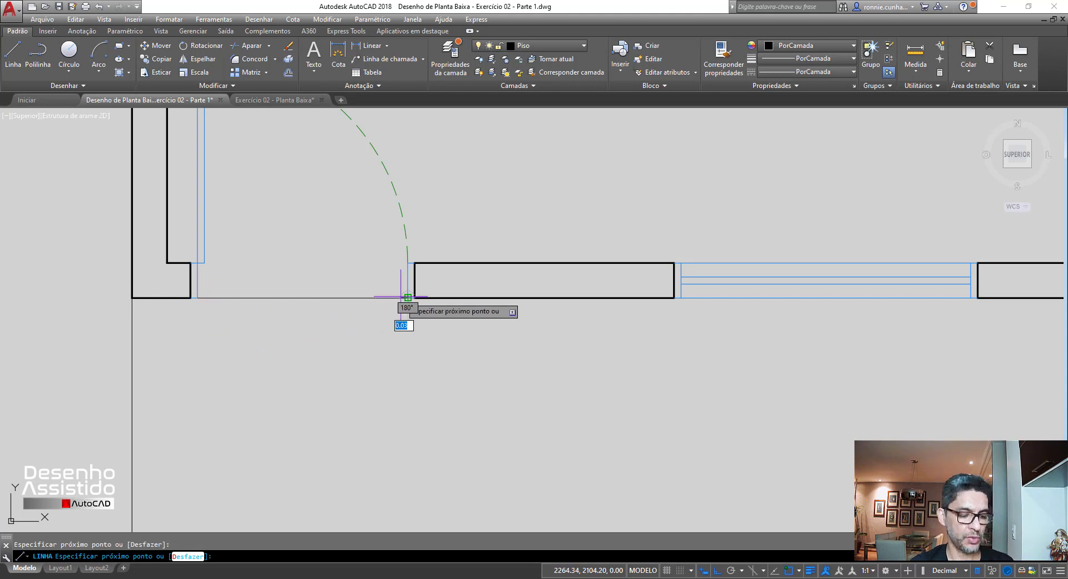
Draw a floor line across the kitchen's exterior door opening, along the outer wall face between the two door jambs.
key(Escape)
scroll(372, 384, down, 5)
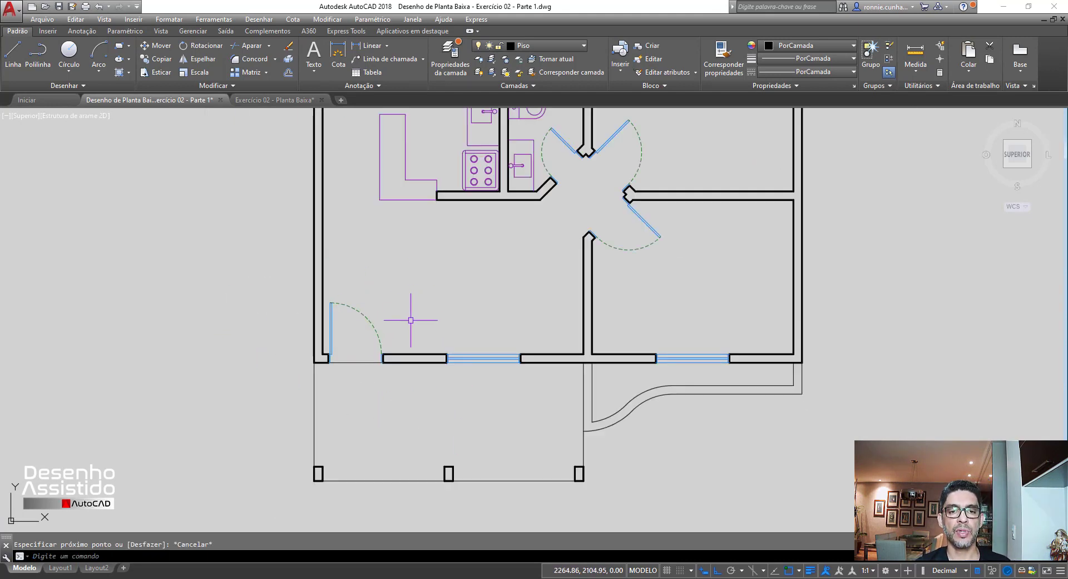
scroll(408, 329, down, 2)
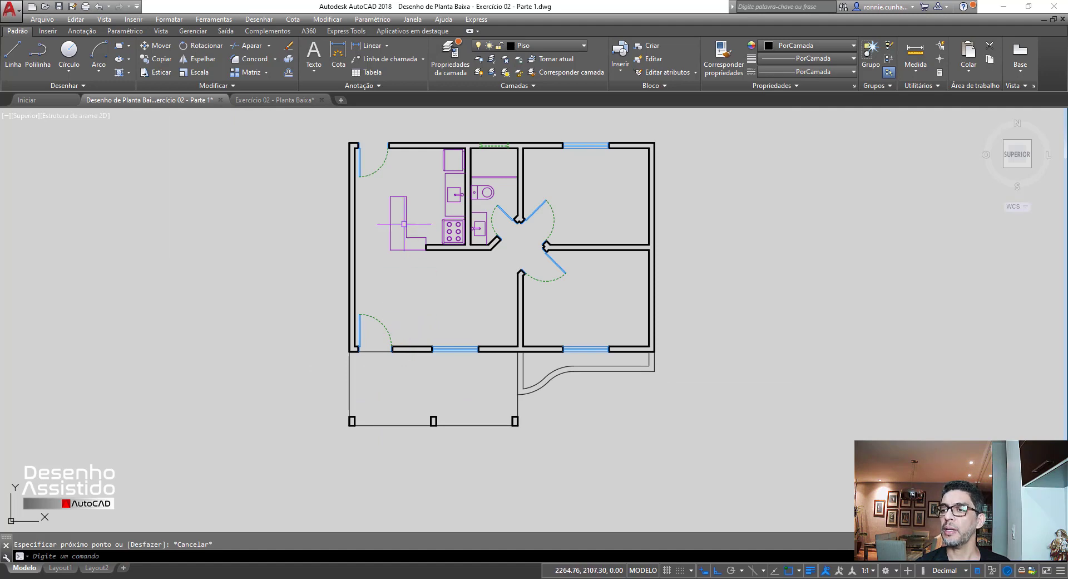
scroll(381, 138, up, 8)
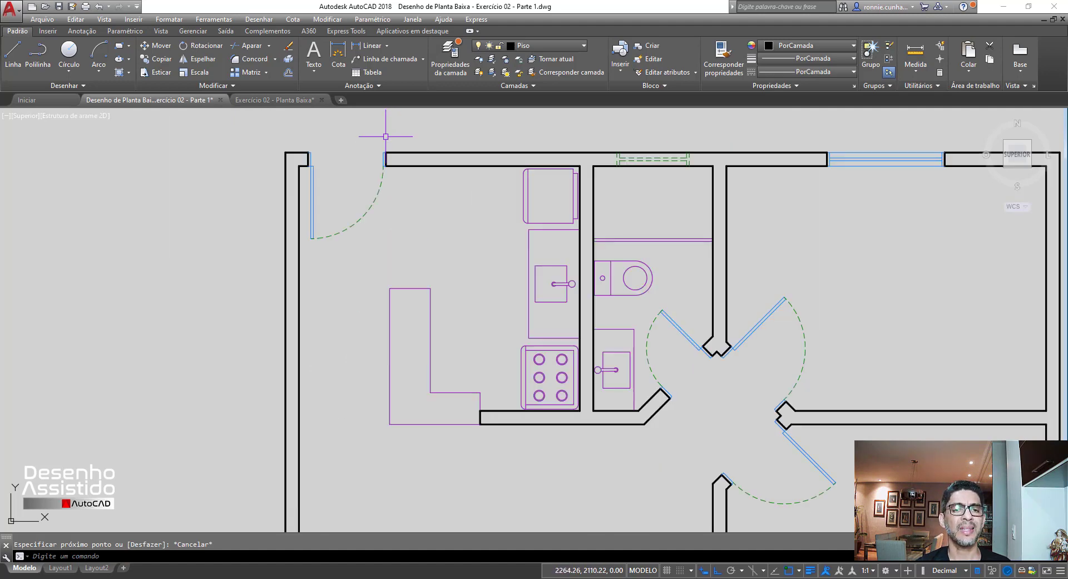
click(12, 53)
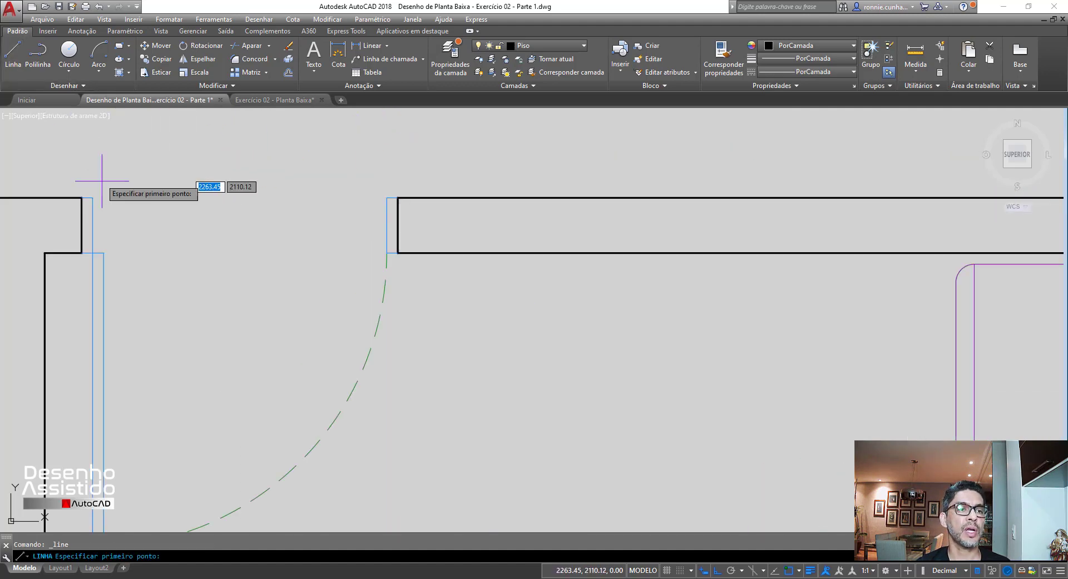
click(92, 198)
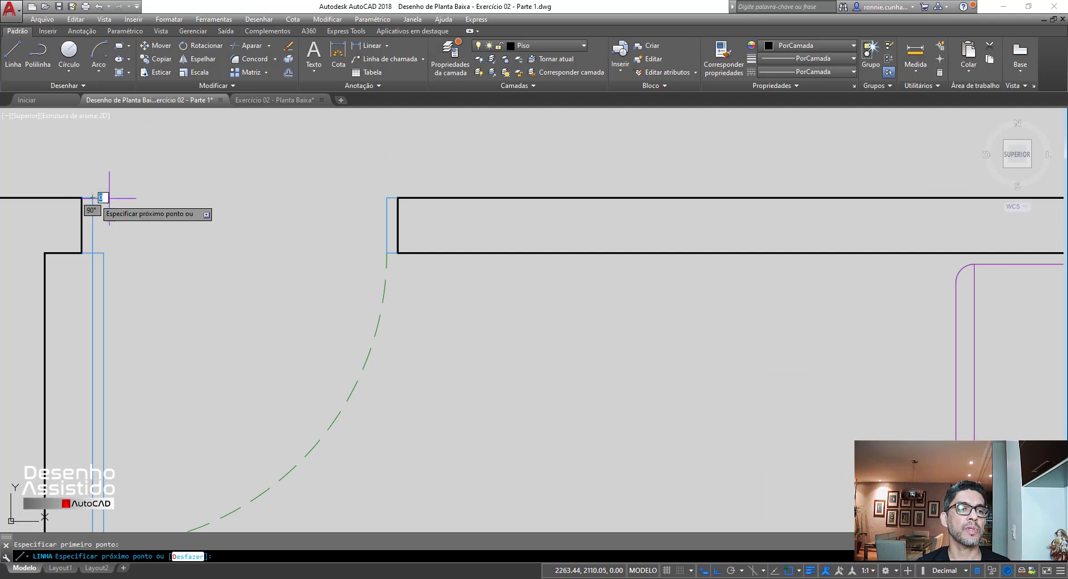
click(387, 198)
key(Escape)
scroll(334, 208, down, 10)
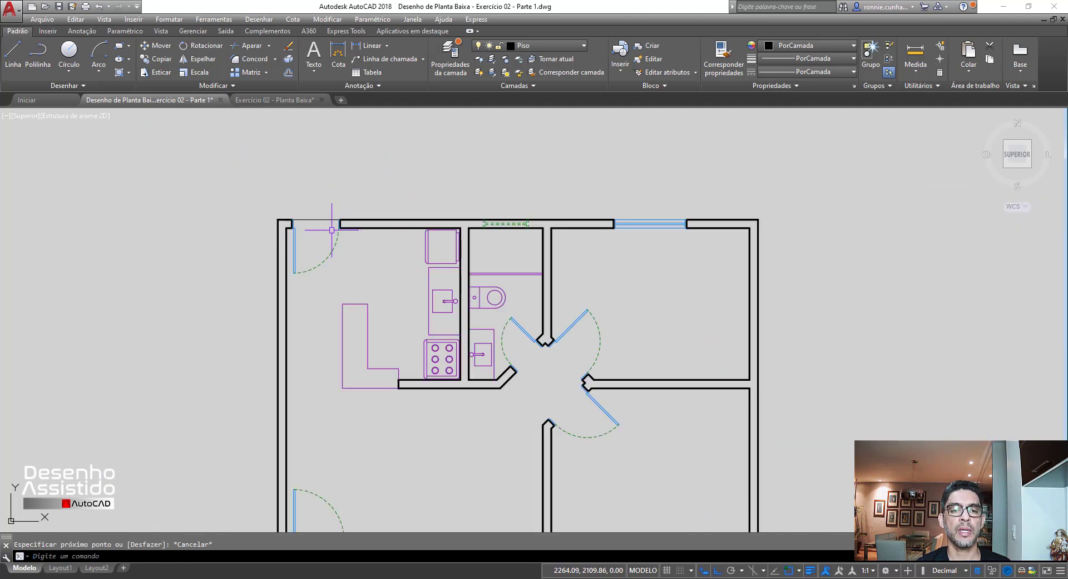
Draw two parallel floor lines across the upper bedroom's diagonal door opening, one along each wall face between the jamb corners.
scroll(414, 285, up, 2)
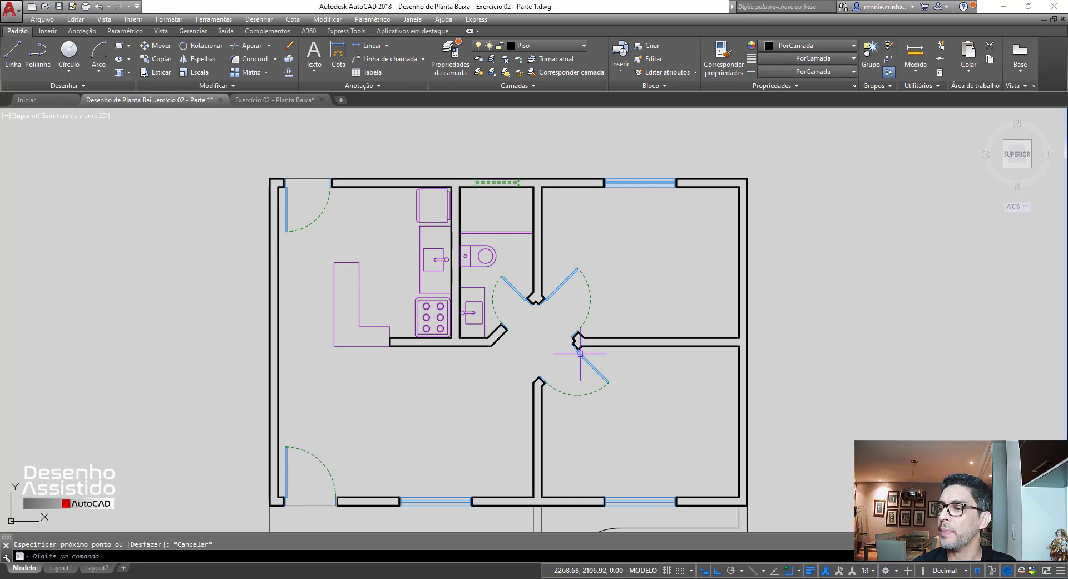
scroll(580, 353, up, 8)
scroll(561, 325, down, 4)
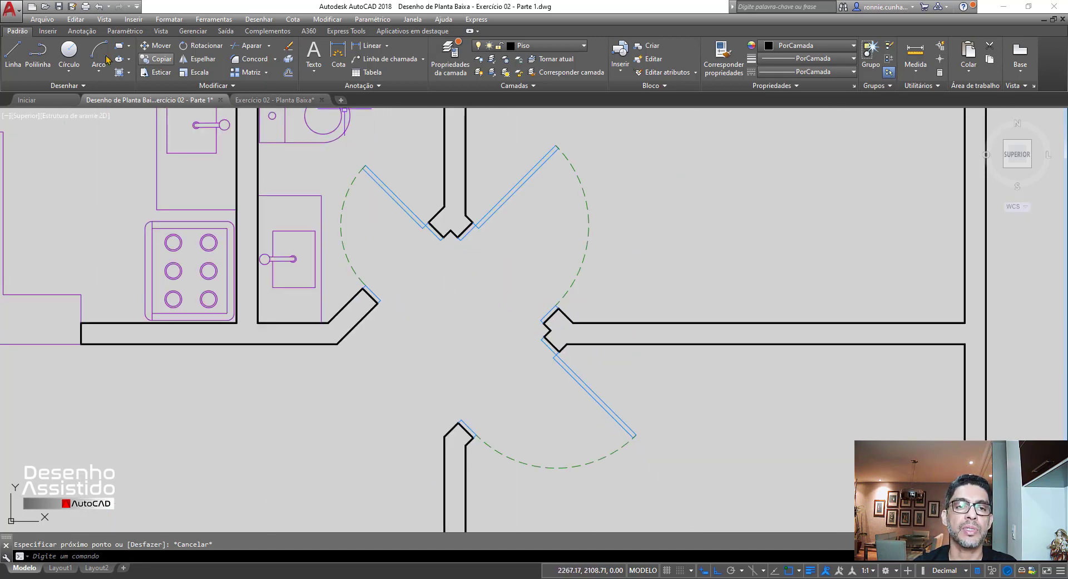
click(13, 54)
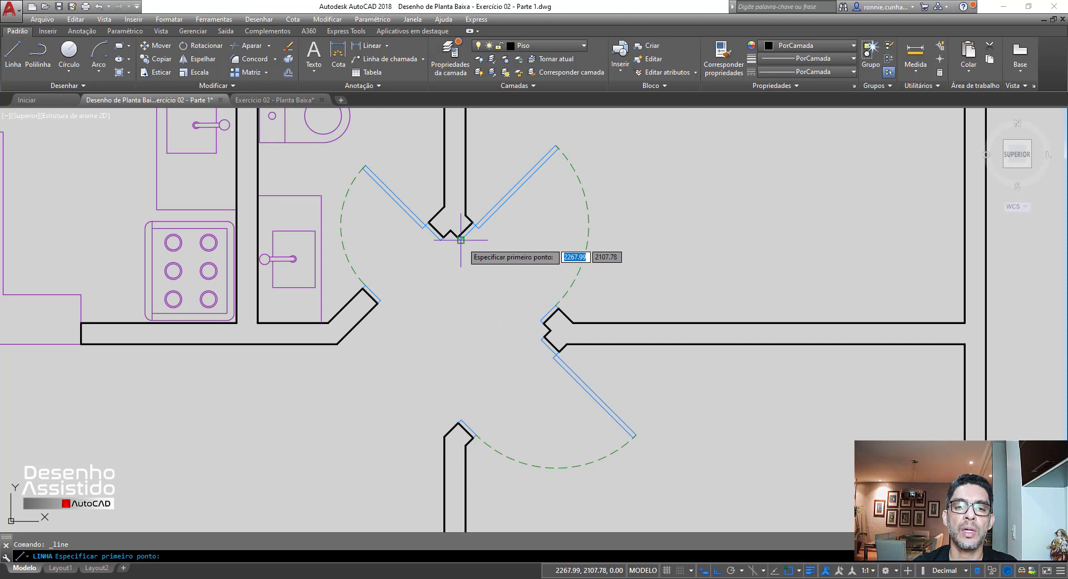
click(461, 240)
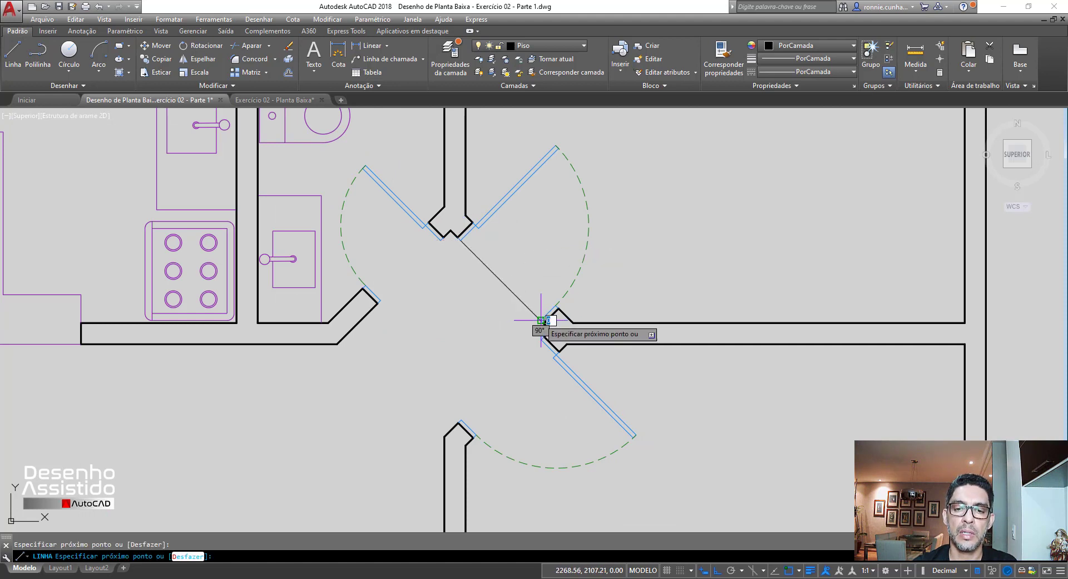
click(541, 321)
key(Return)
click(13, 54)
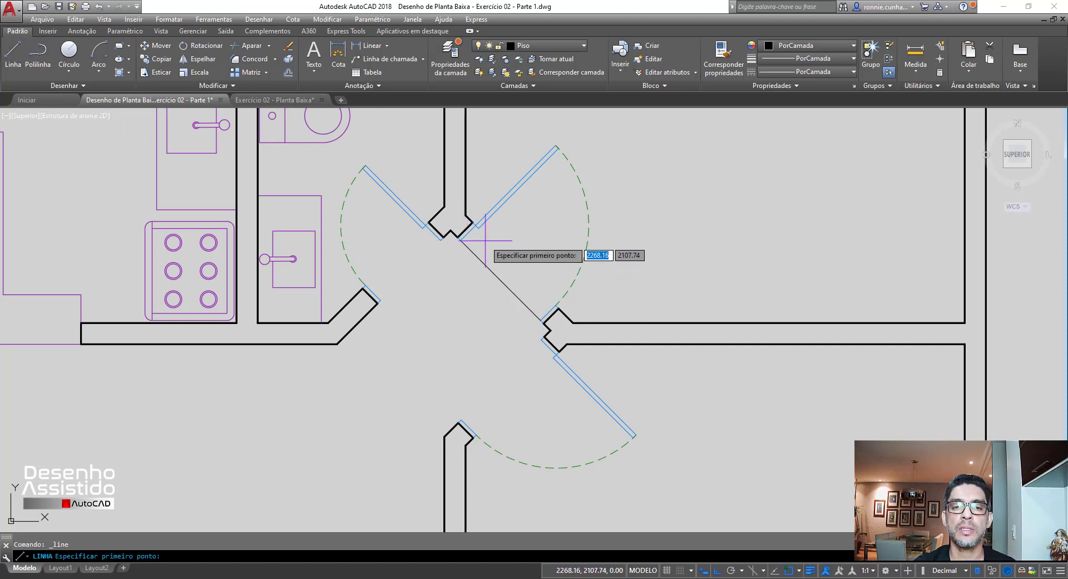
click(476, 225)
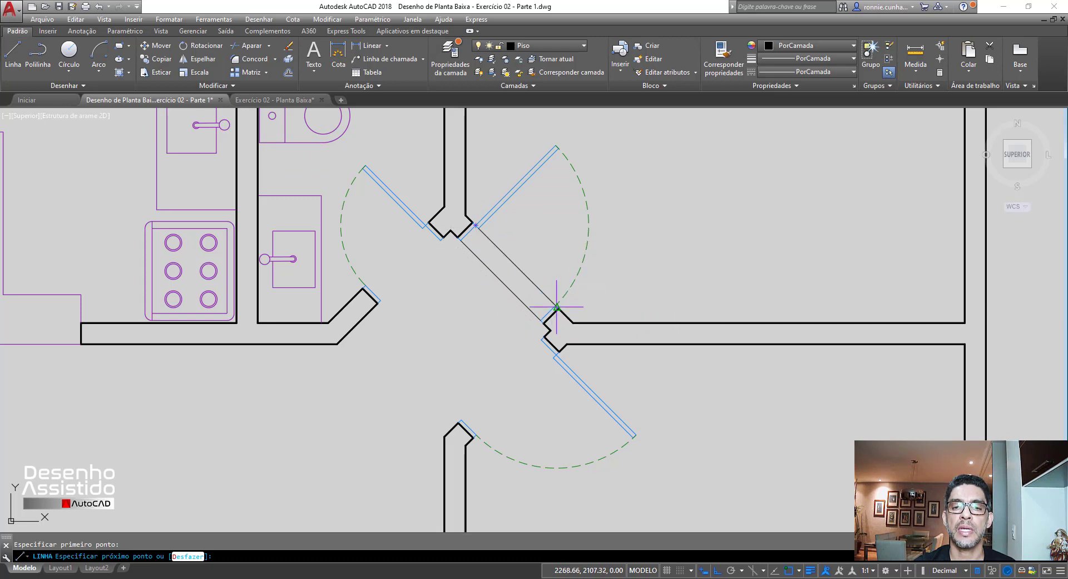
click(556, 306)
key(Return)
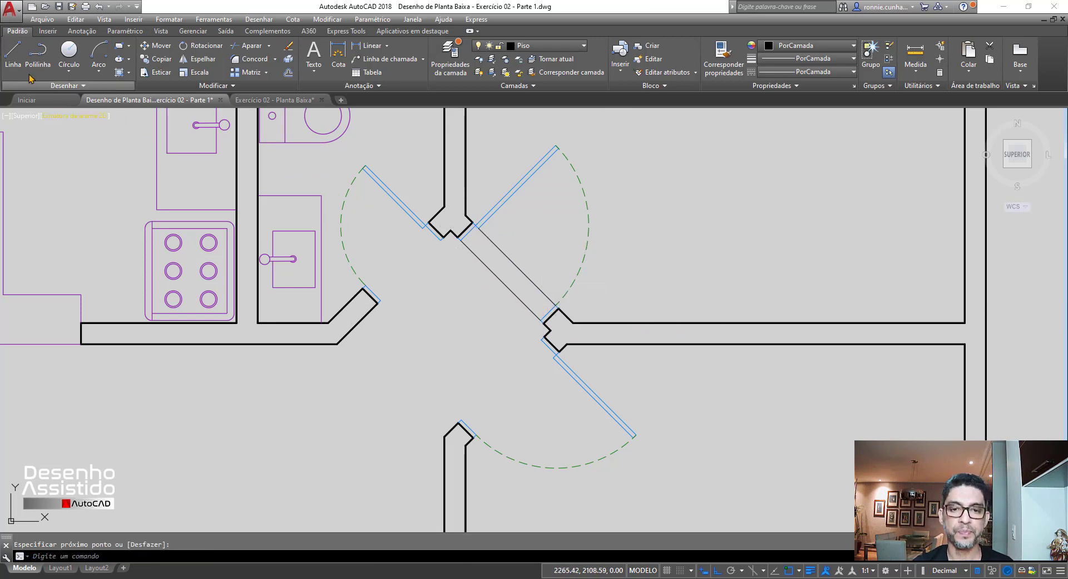
Draw two parallel floor lines across the bathroom's diagonal door opening, joining the matching corners of its jambs.
click(13, 54)
click(366, 286)
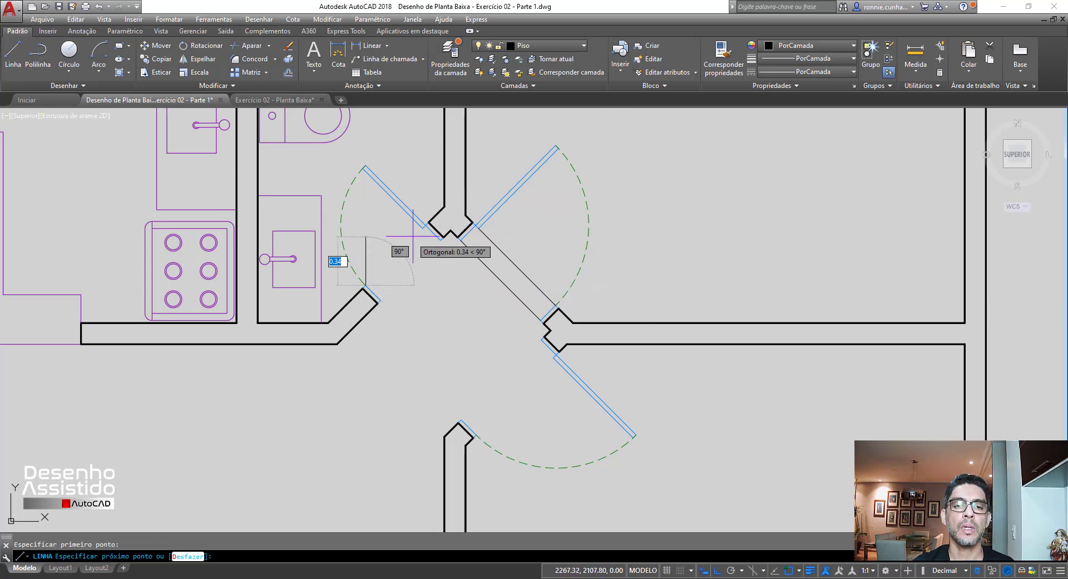
click(425, 227)
key(Escape)
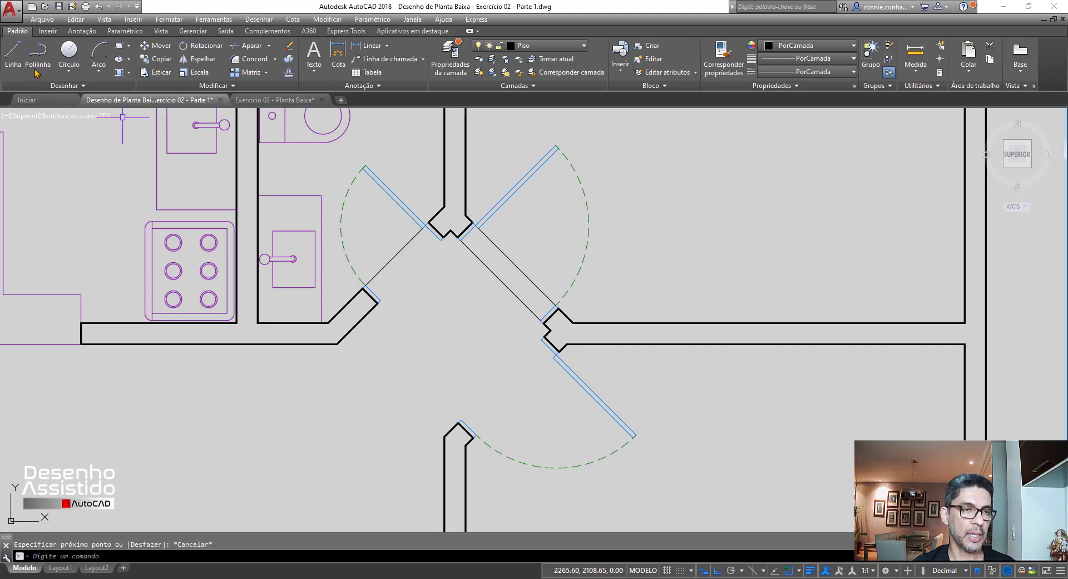
click(13, 54)
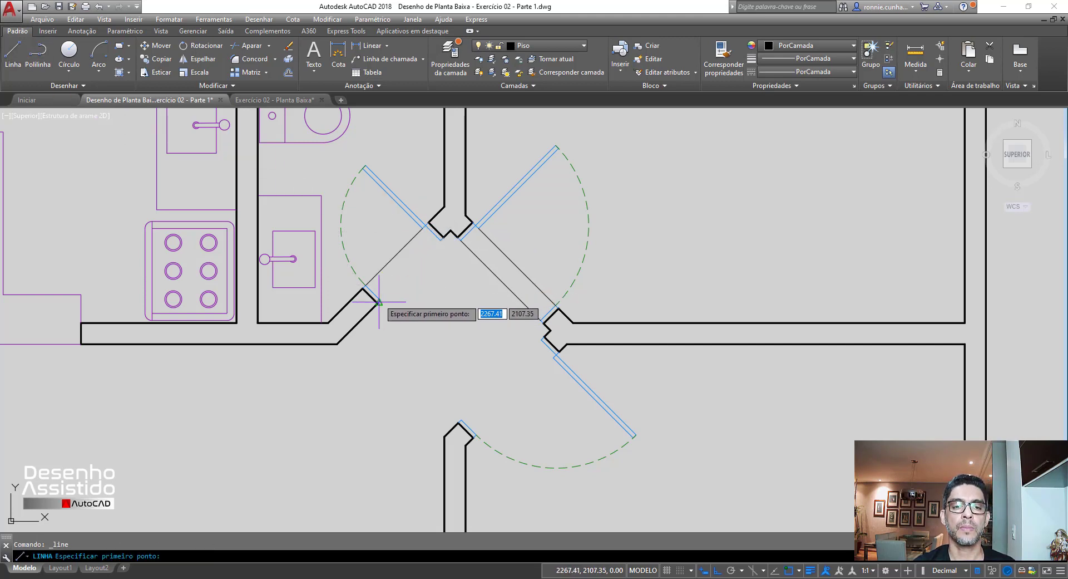
click(379, 302)
click(442, 238)
key(Escape)
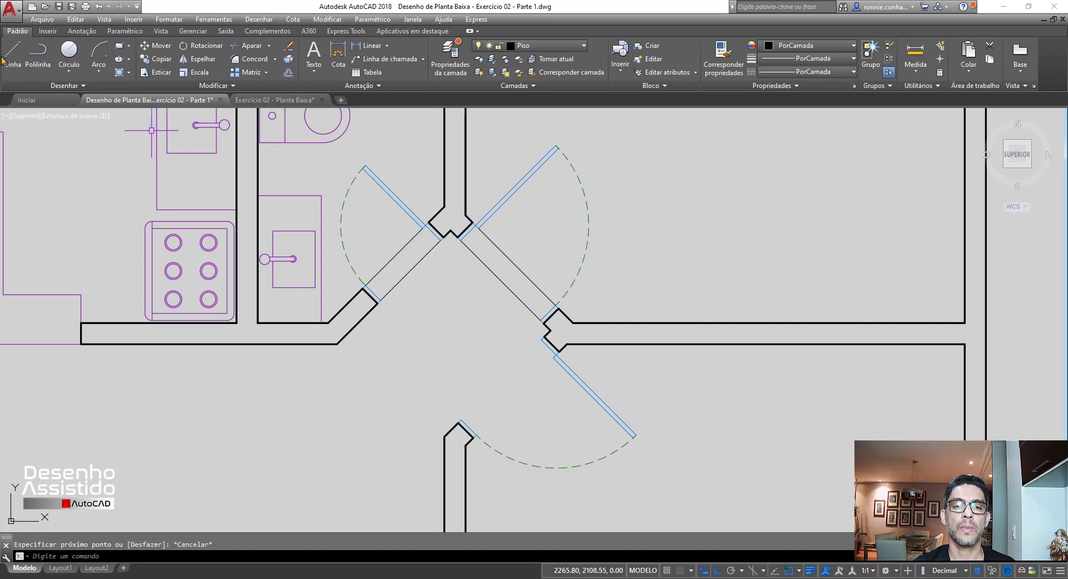
Draw two parallel floor lines across the lower bedroom's diagonal door opening, joining the matching corners of its jambs.
click(13, 54)
click(461, 420)
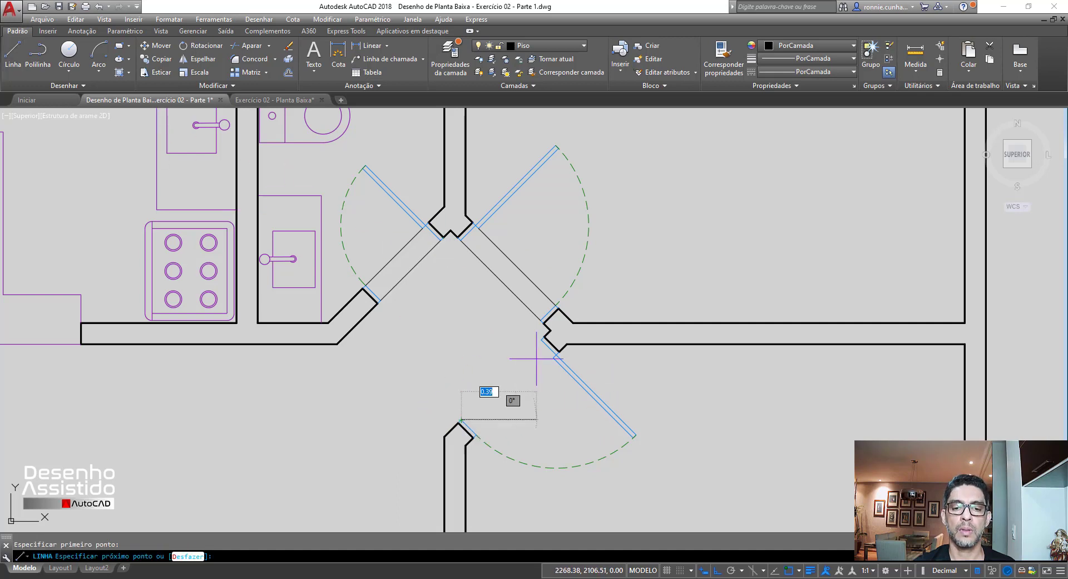
click(542, 339)
key(Return)
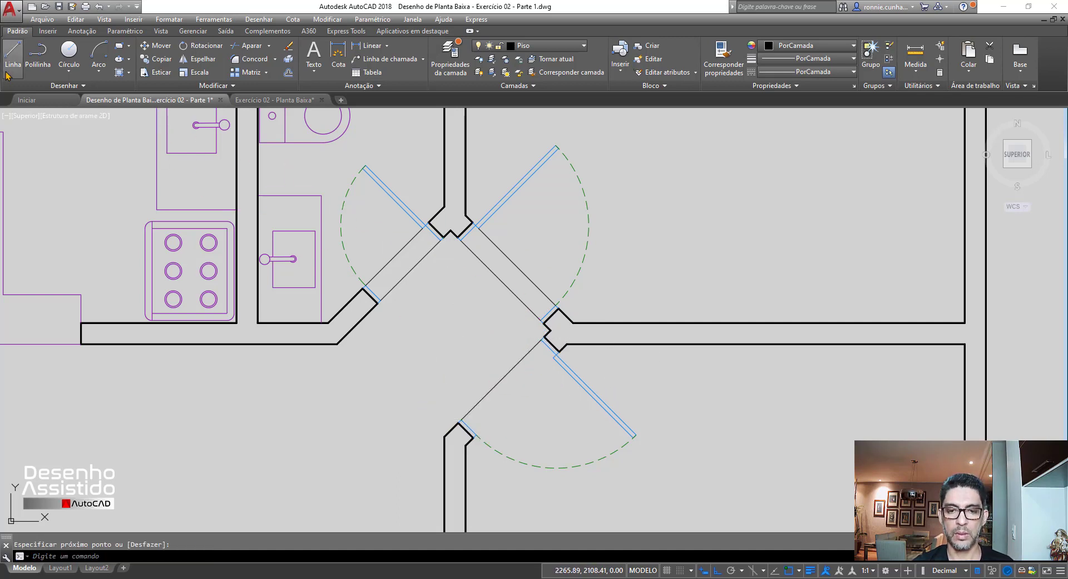
click(13, 54)
click(476, 436)
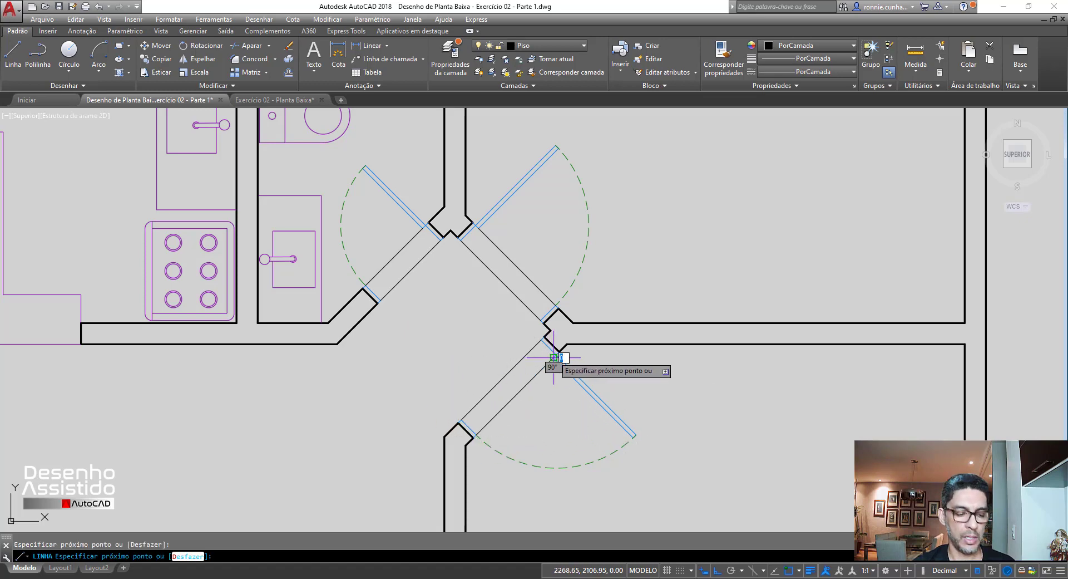
key(Escape)
Draw a horizontal floor line from the lower-left corner of the kitchen's L-shaped counter to the inner face of the left exterior wall.
scroll(553, 357, down, 5)
scroll(508, 267, up, 2)
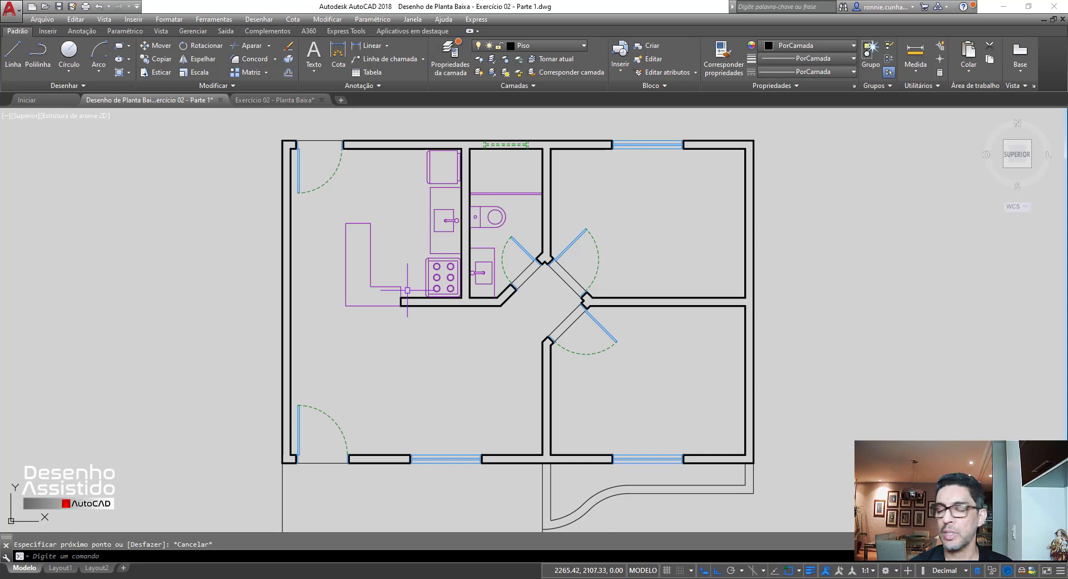
scroll(353, 306, up, 2)
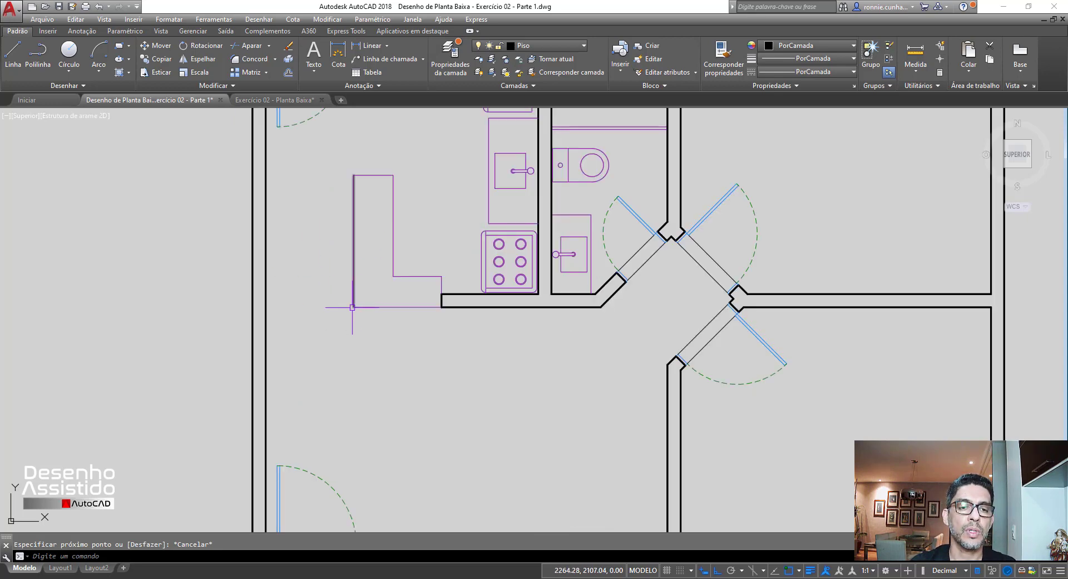
click(12, 53)
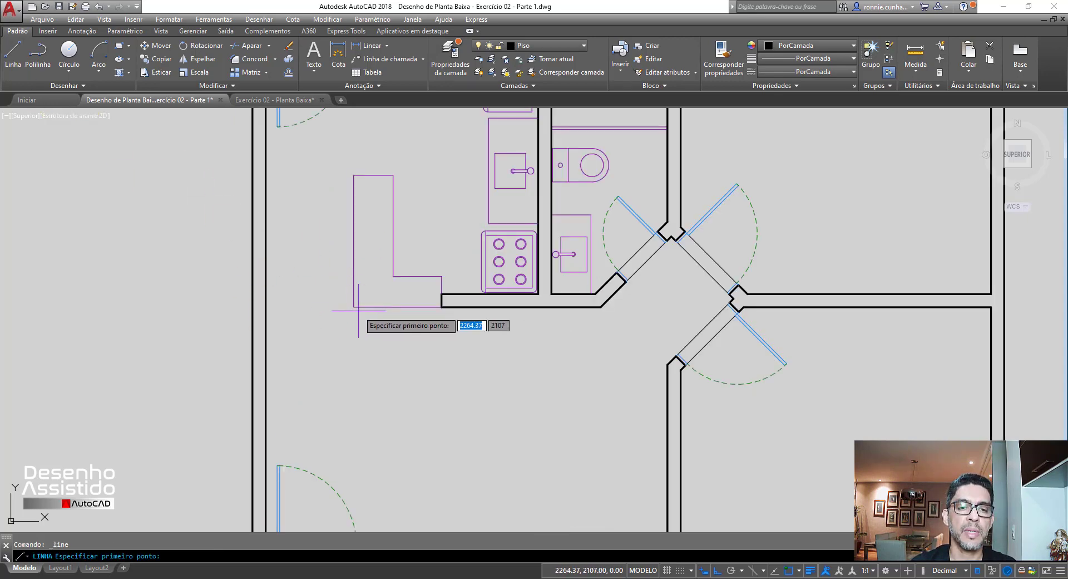
click(354, 306)
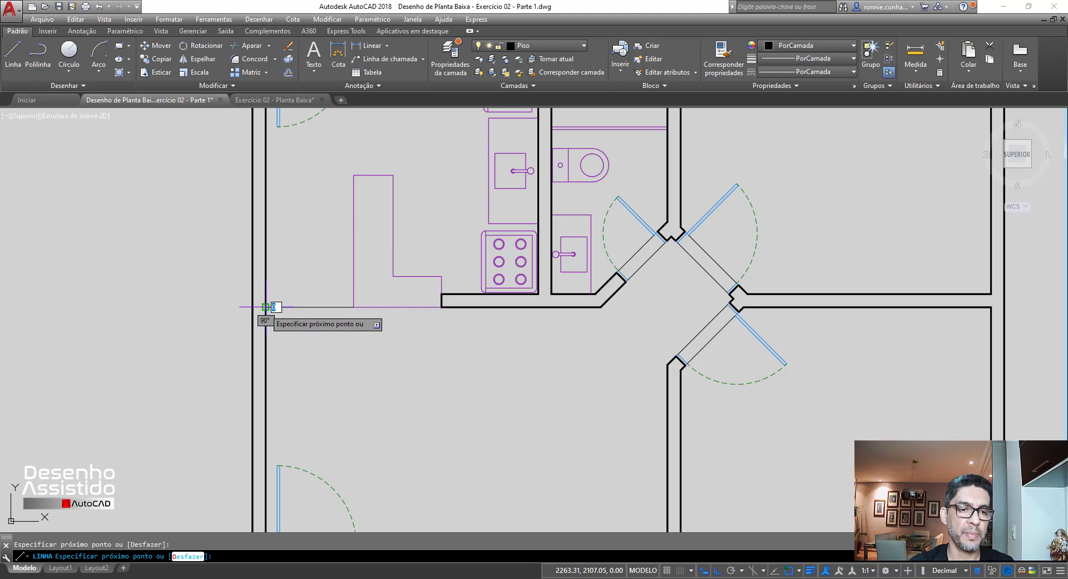
click(266, 307)
Offset the floor line between kitchen and living room by 0.15 toward the kitchen.
click(288, 72)
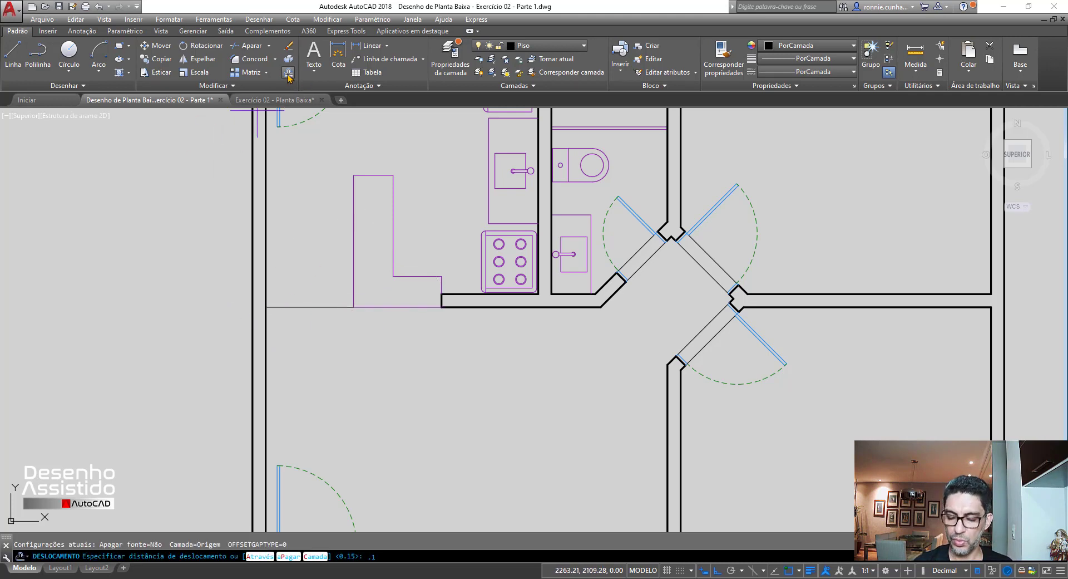
text(.15)
key(Return)
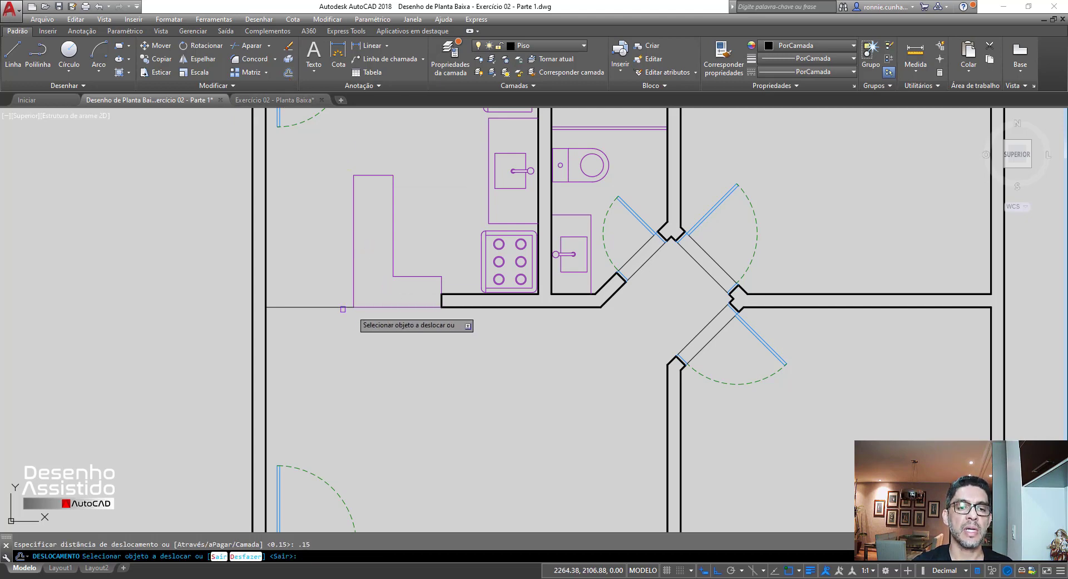
click(330, 307)
click(319, 265)
key(Escape)
scroll(357, 319, down, 5)
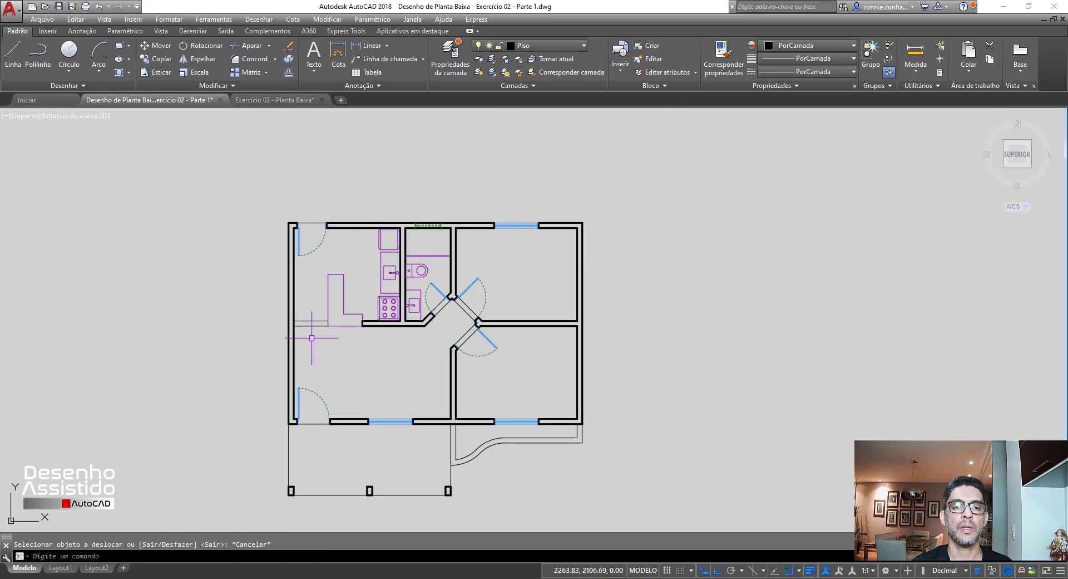
scroll(295, 311, up, 5)
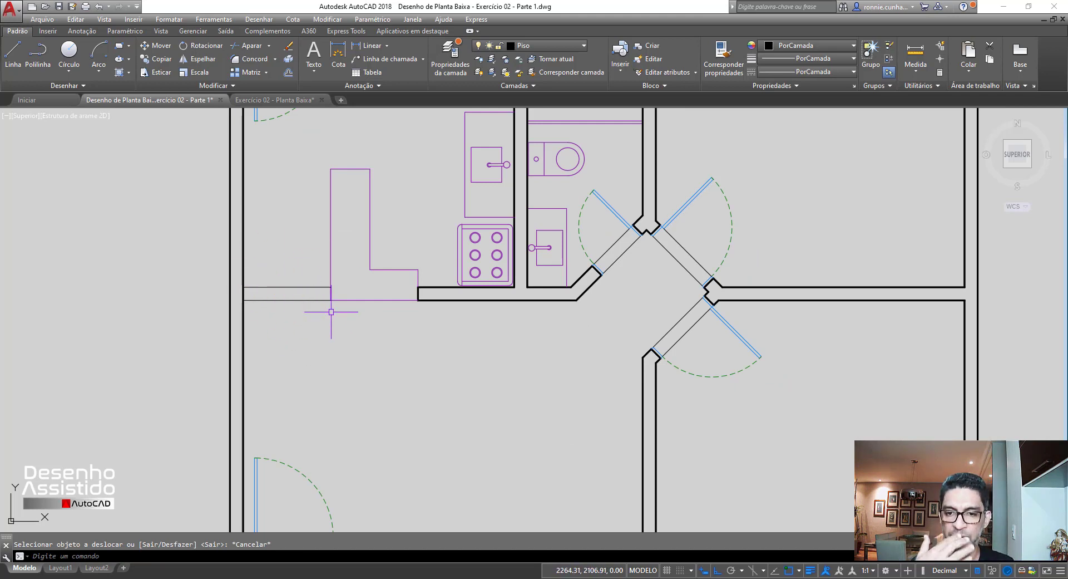
scroll(348, 305, down, 2)
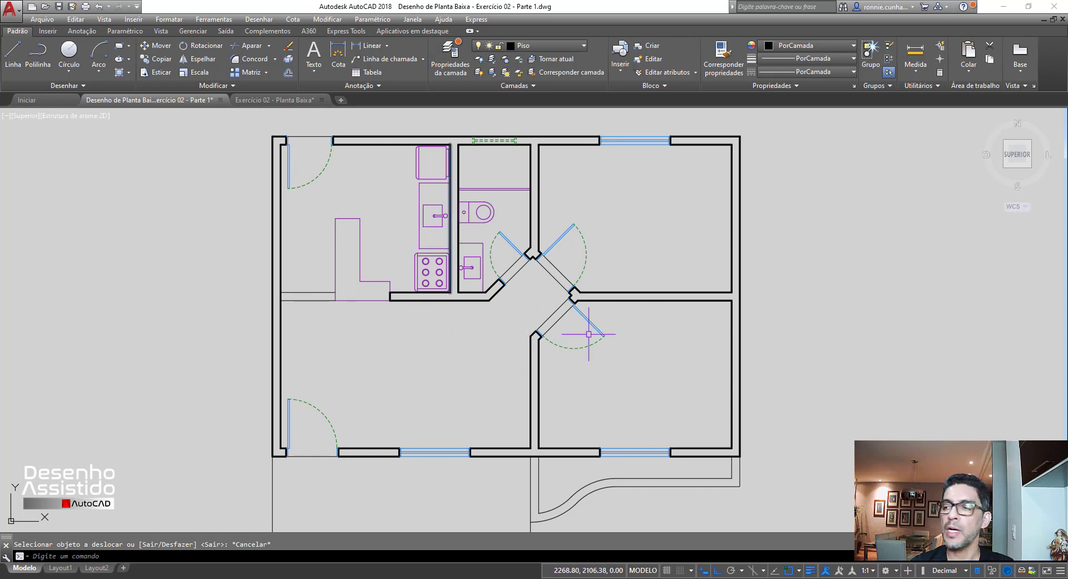
scroll(440, 251, down, 2)
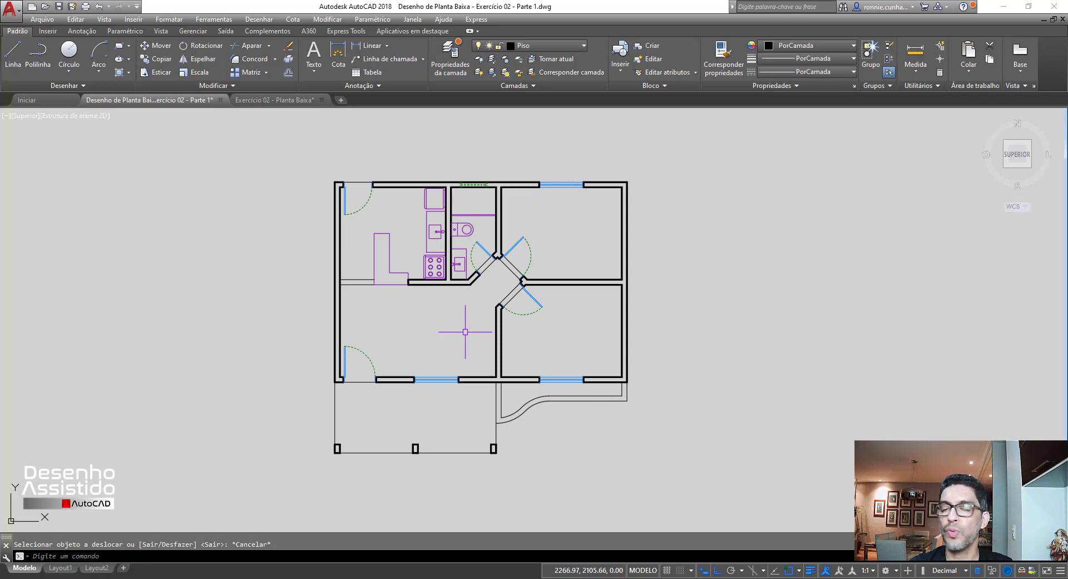
Make Texto the current layer.
click(572, 47)
click(537, 154)
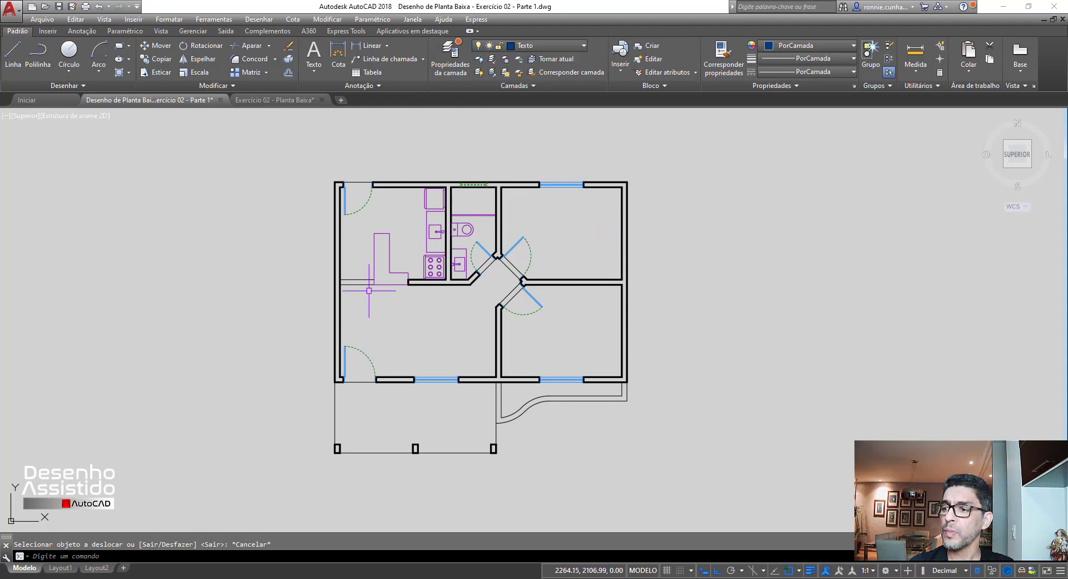
Add the multiline text SALA in the living room using the Standard text style.
scroll(380, 334, up, 2)
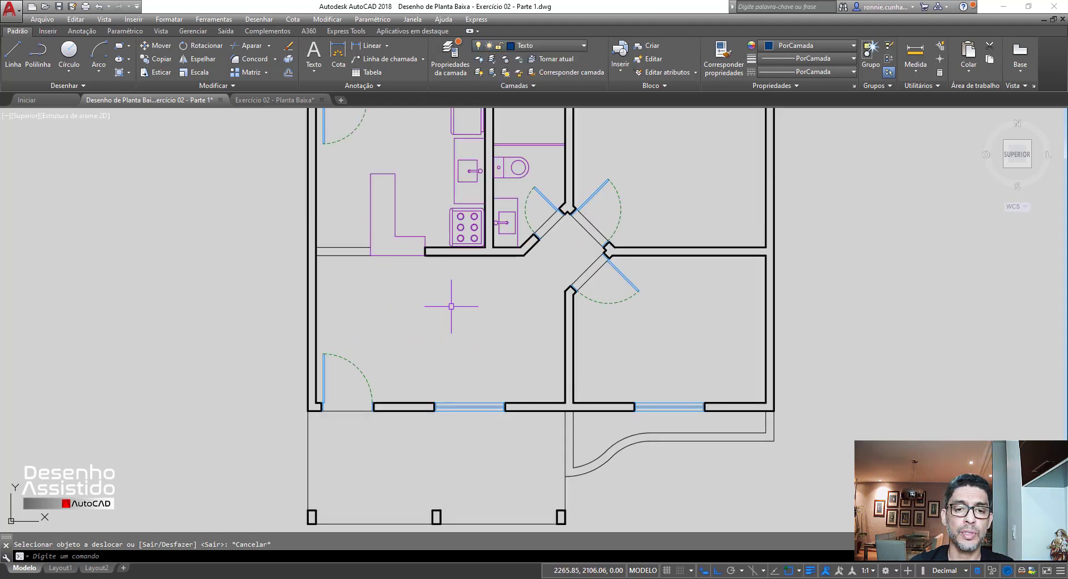
click(314, 55)
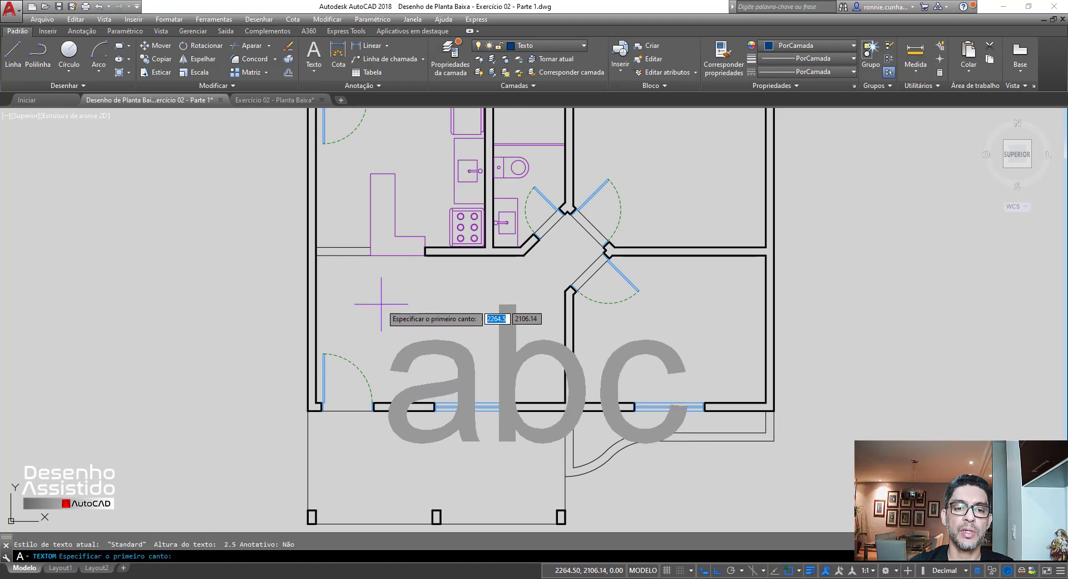
click(381, 304)
click(511, 358)
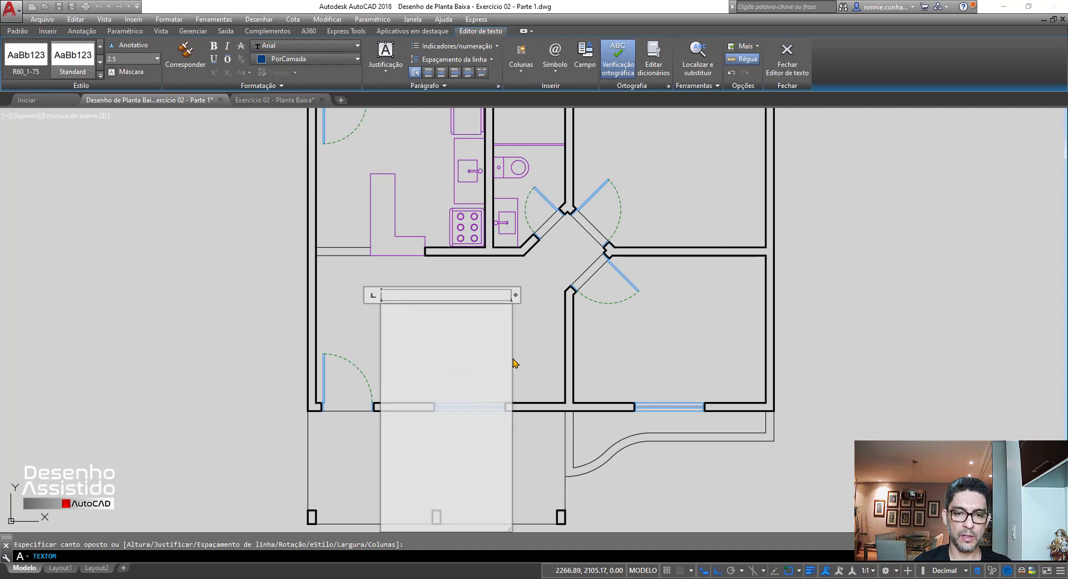
text(SALA)
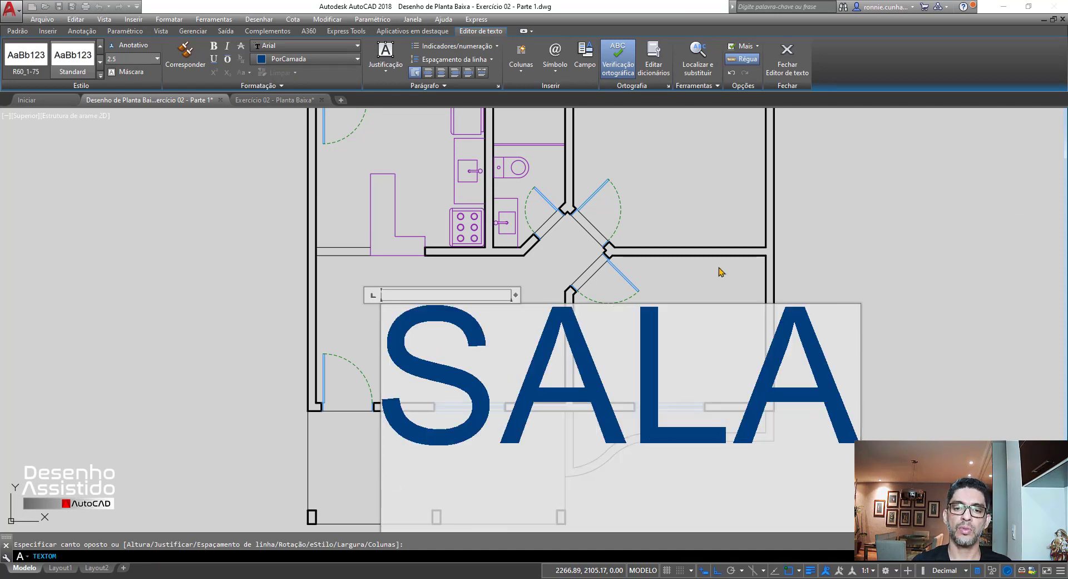
click(829, 231)
scroll(462, 323, down, 4)
scroll(493, 322, up, 2)
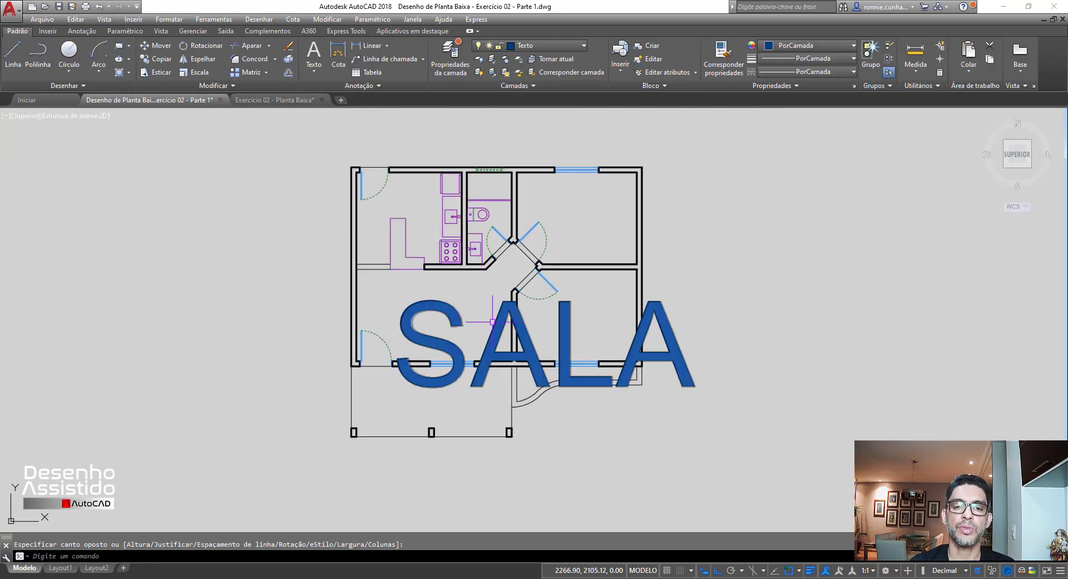
scroll(454, 337, up, 2)
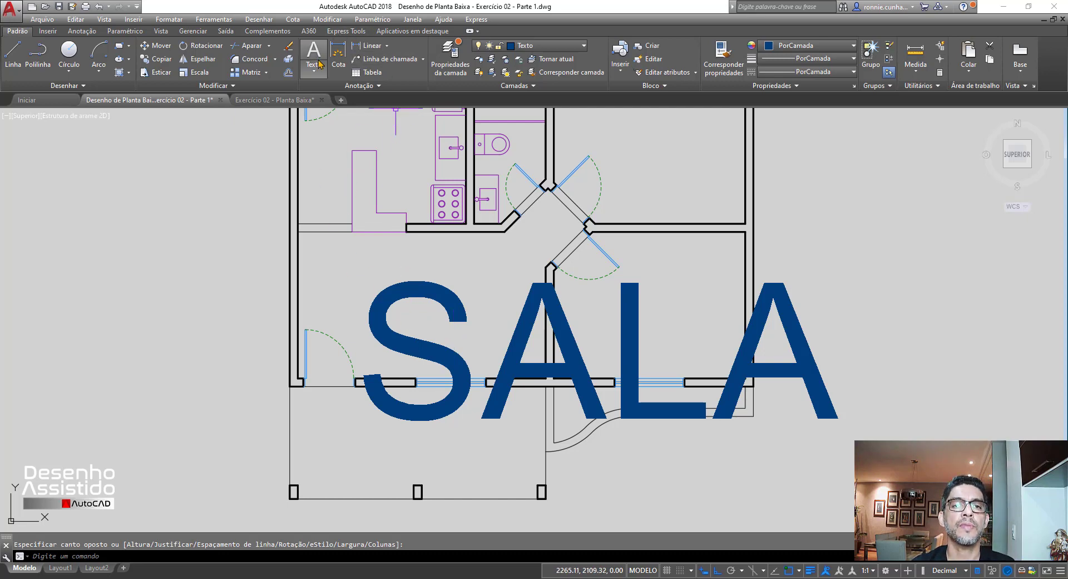
Delete the existing text style Anotações from the drawing's text styles.
click(380, 88)
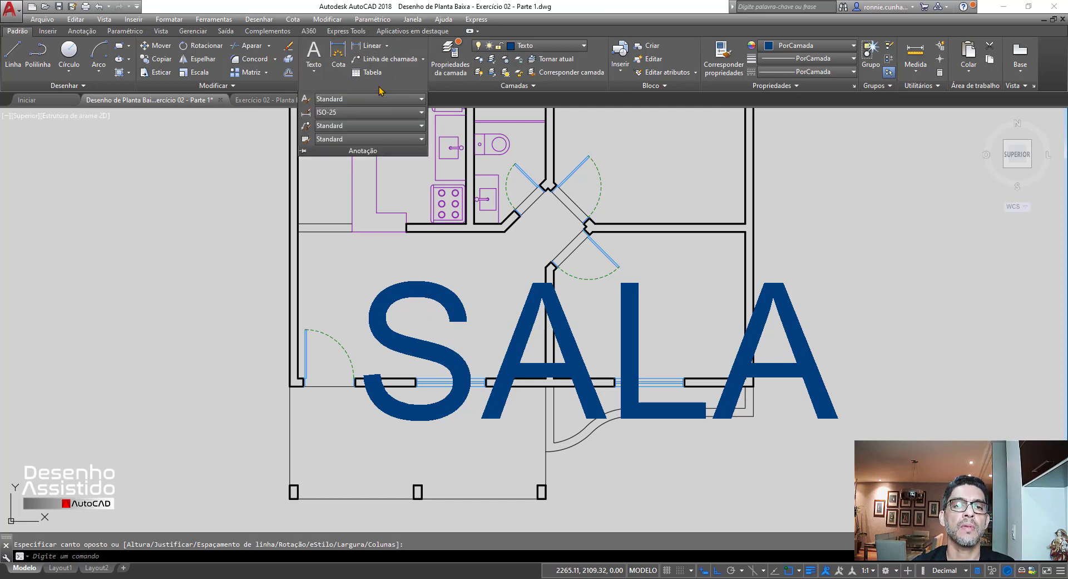
click(306, 101)
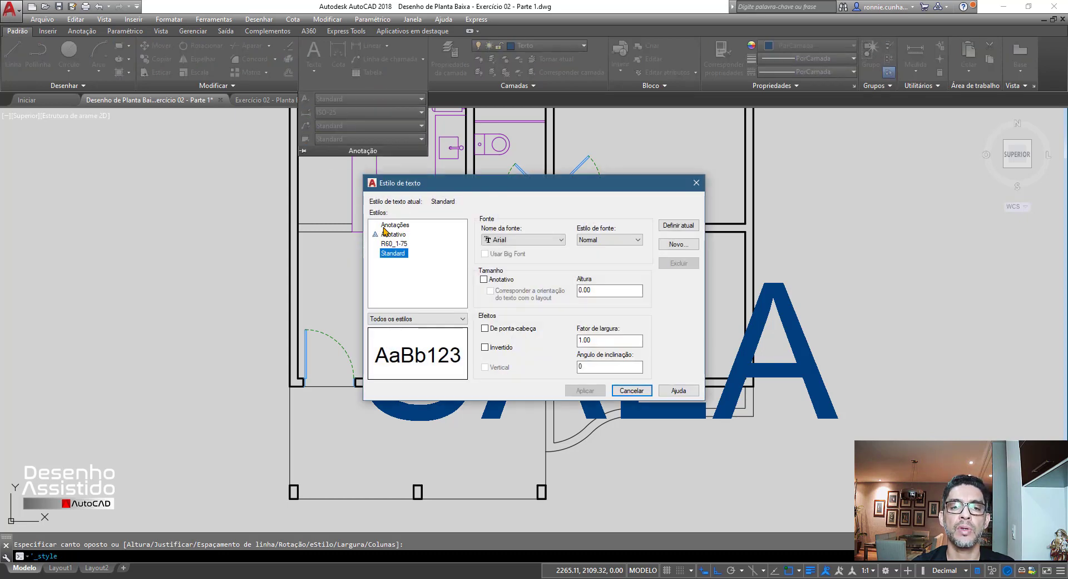
click(395, 225)
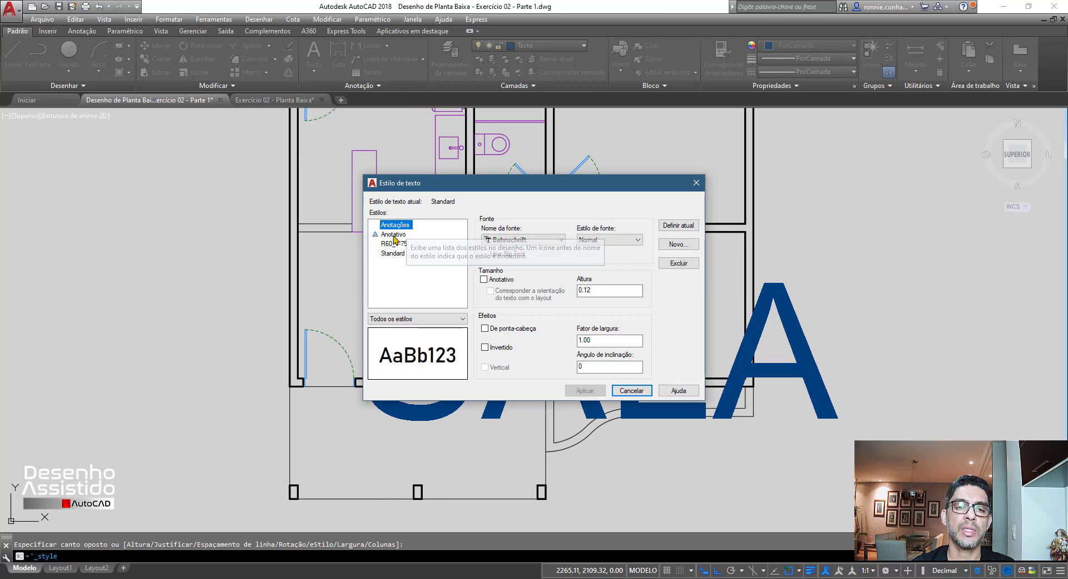
click(673, 263)
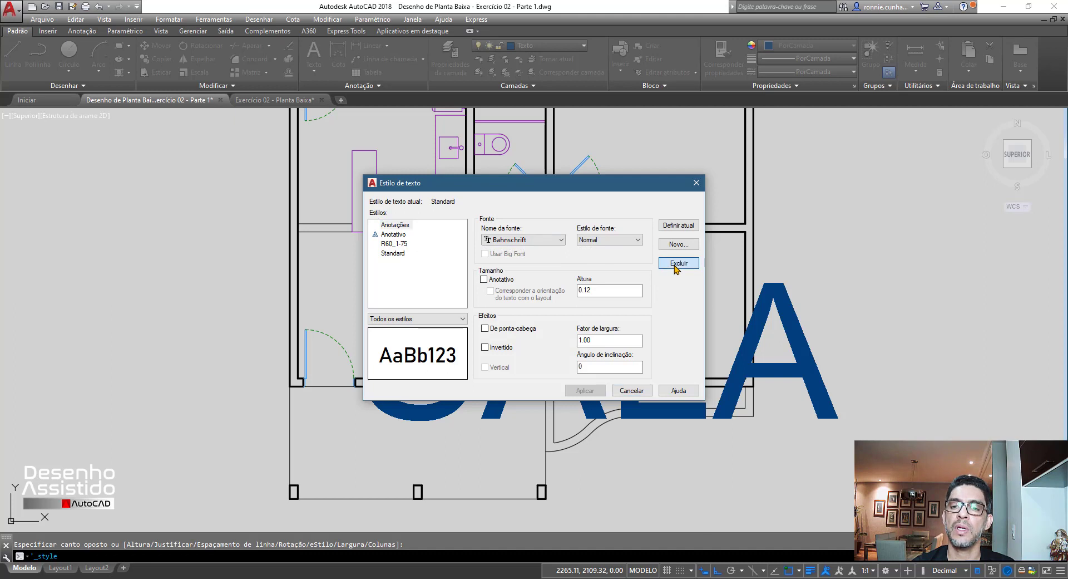
click(550, 315)
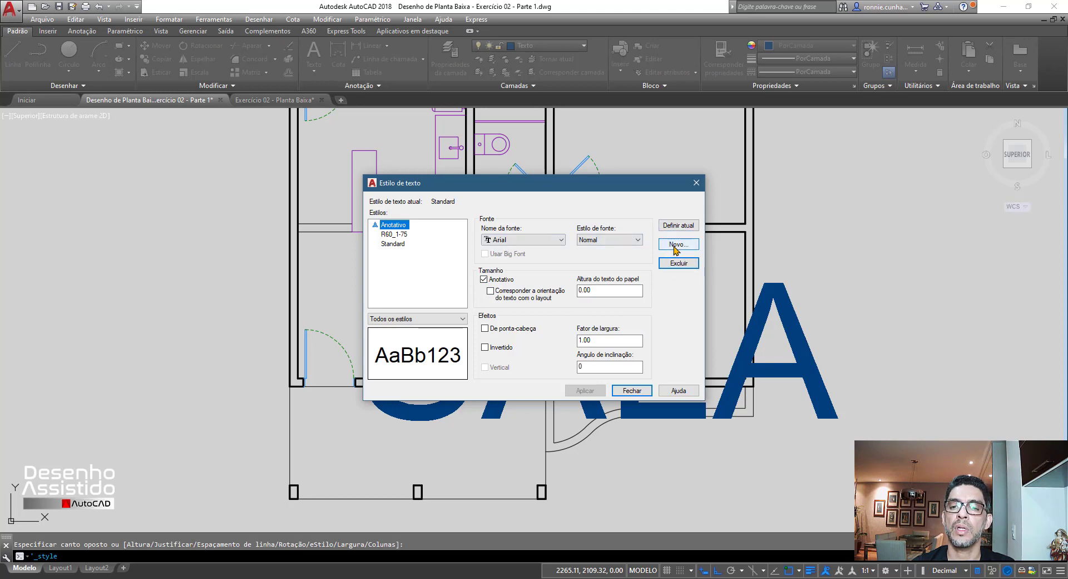
click(633, 391)
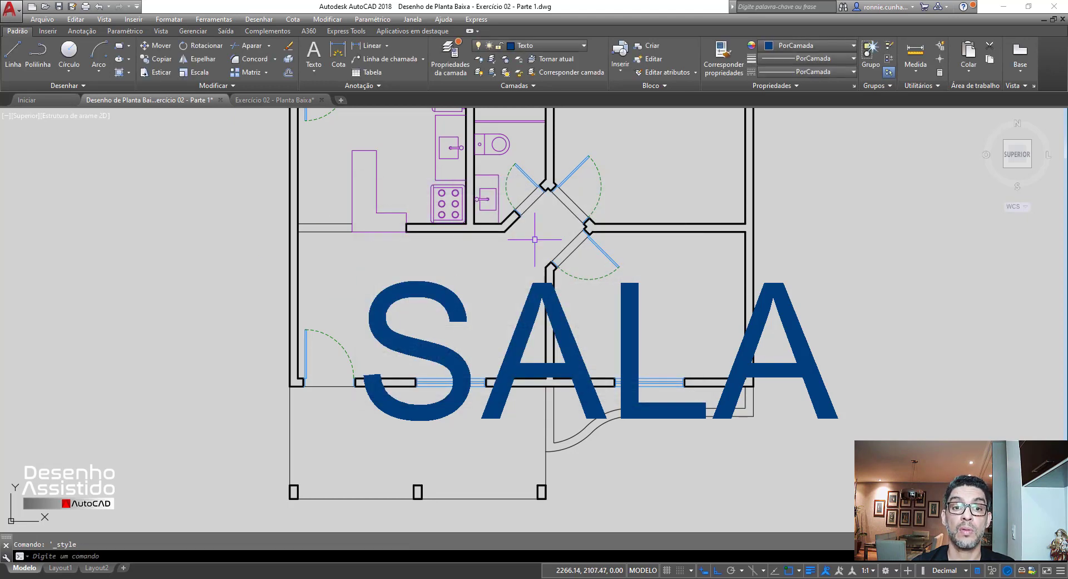
Create a new text style named Anotações.
click(380, 86)
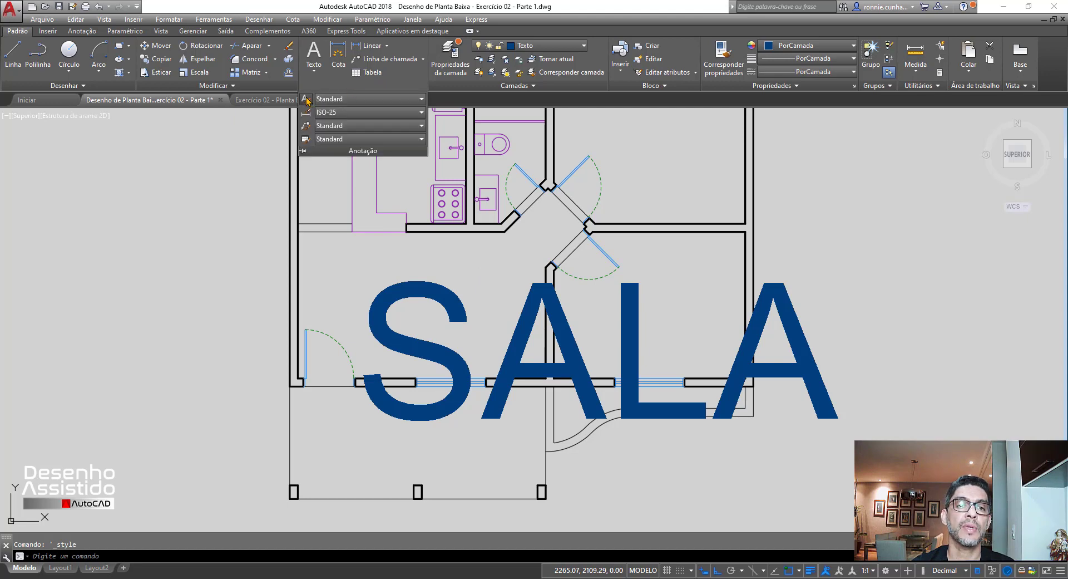
click(307, 101)
click(684, 245)
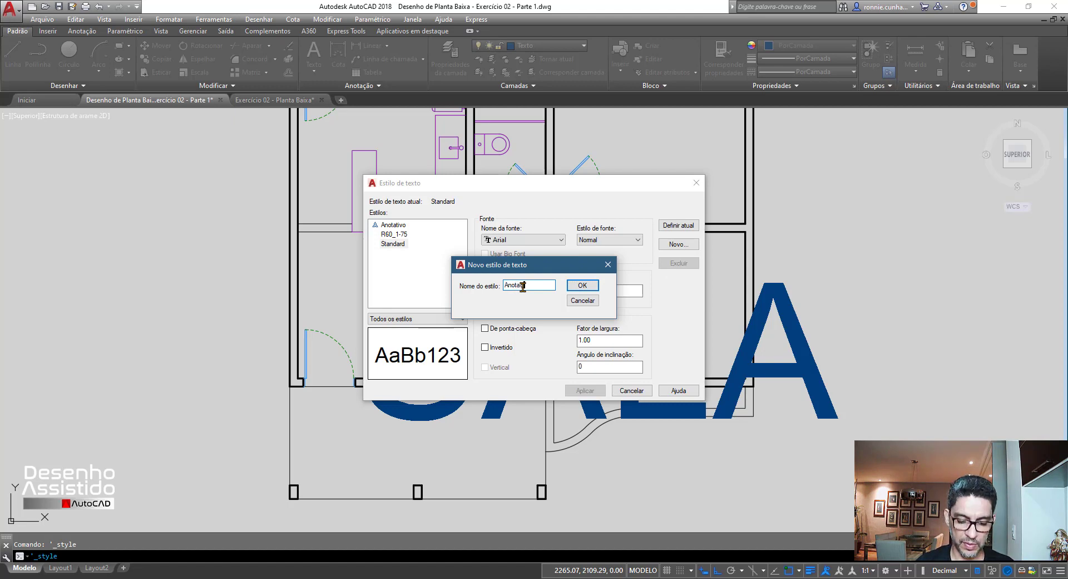
click(584, 286)
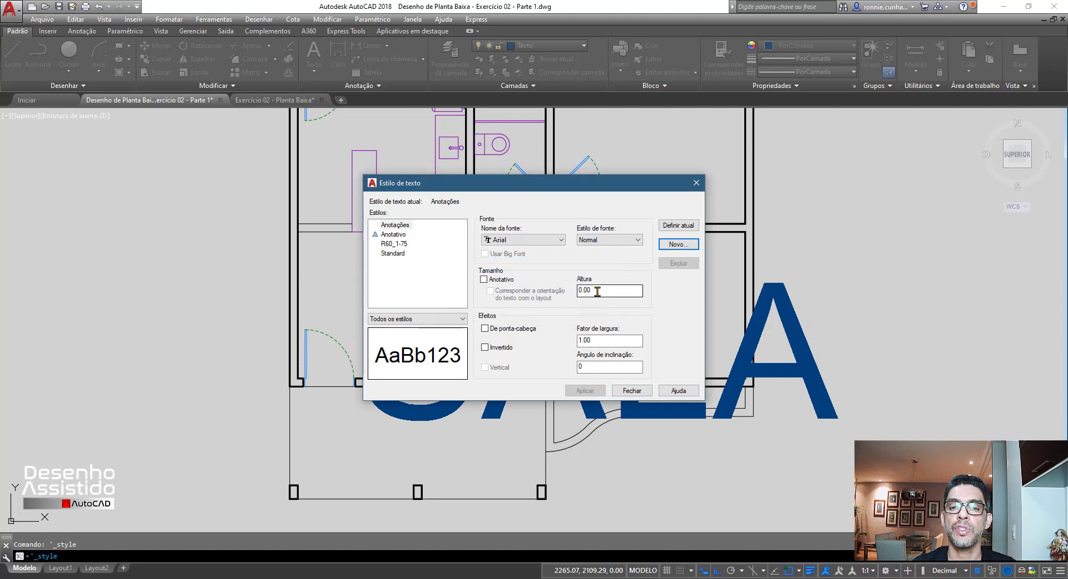
Set the text height of the Anotações style to 0.12, keeping the Arial font, and make it the current style.
drag(597, 291, 584, 292)
text(12)
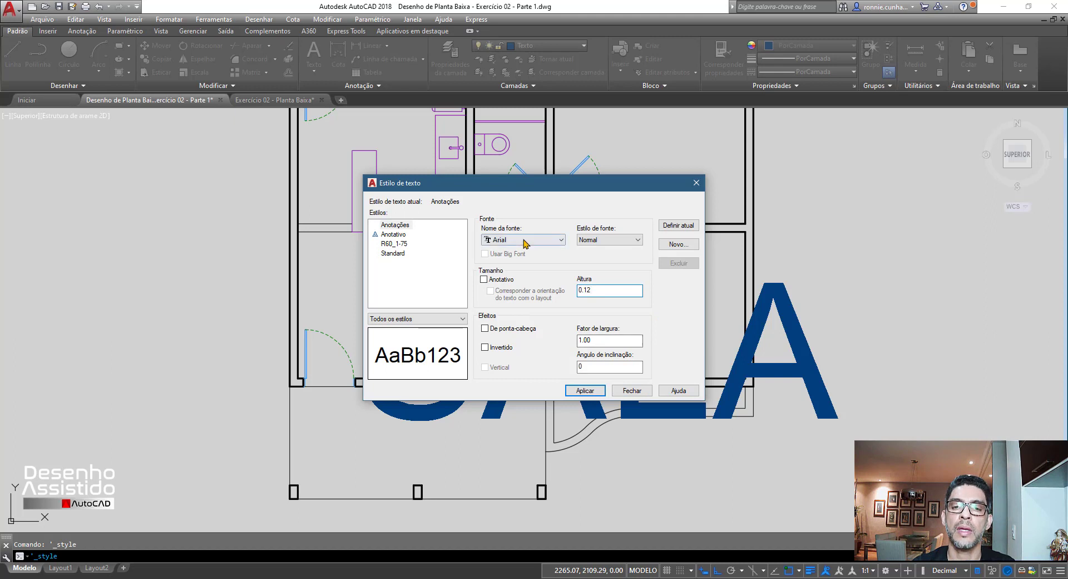
click(680, 229)
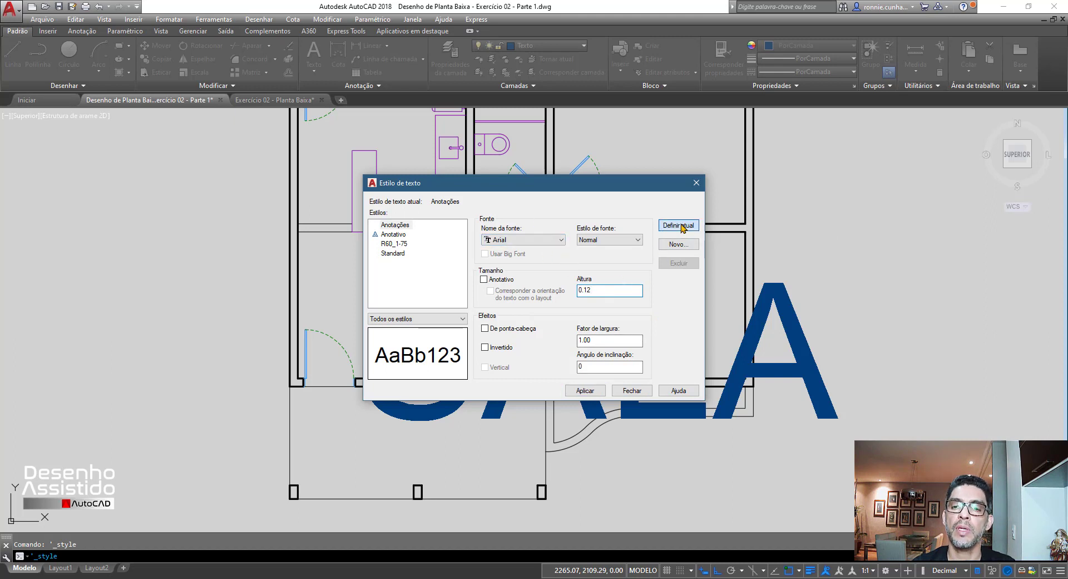
click(526, 323)
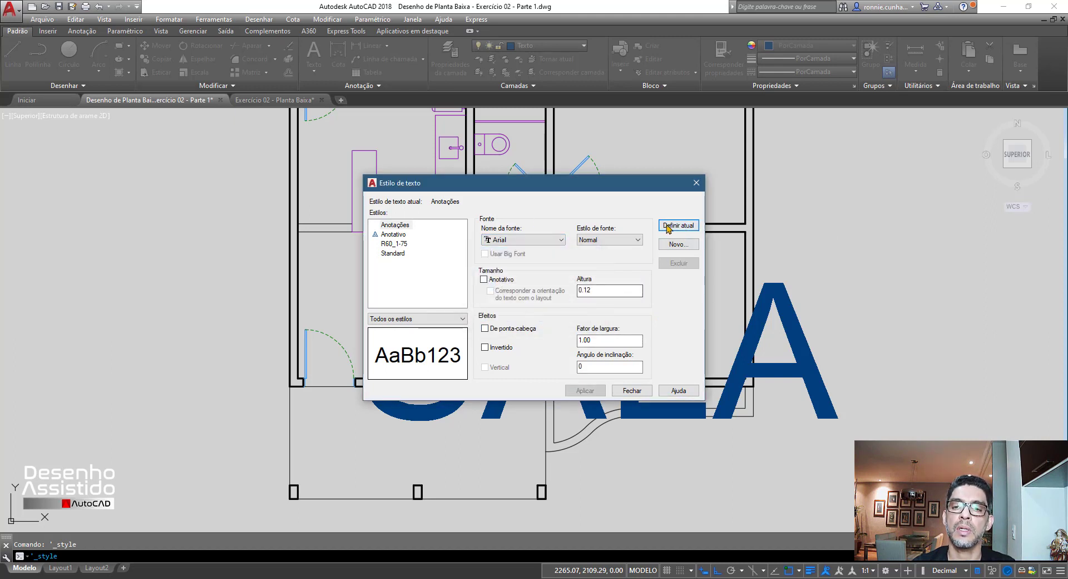
click(411, 225)
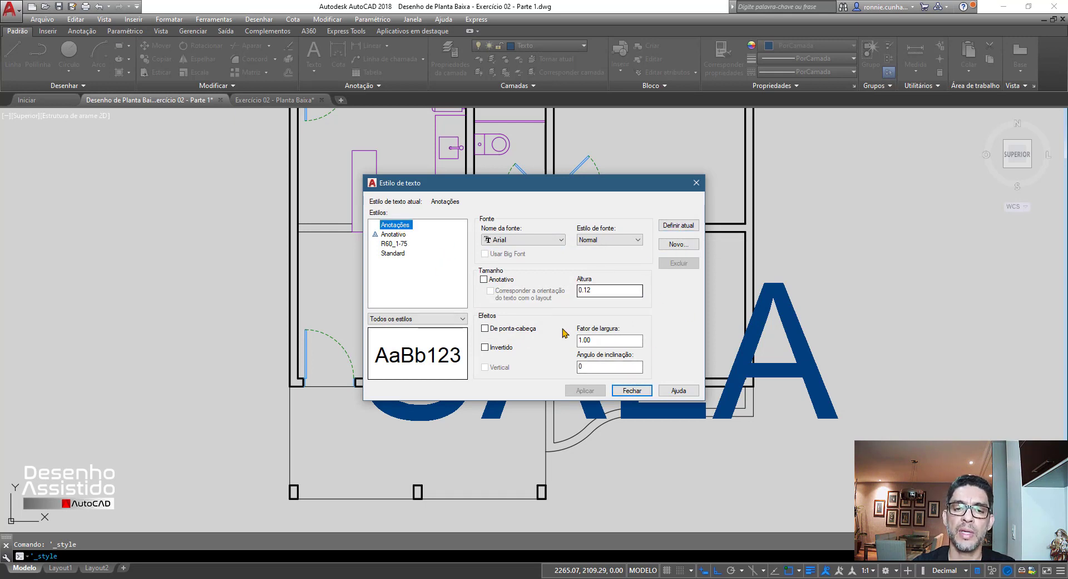
click(561, 240)
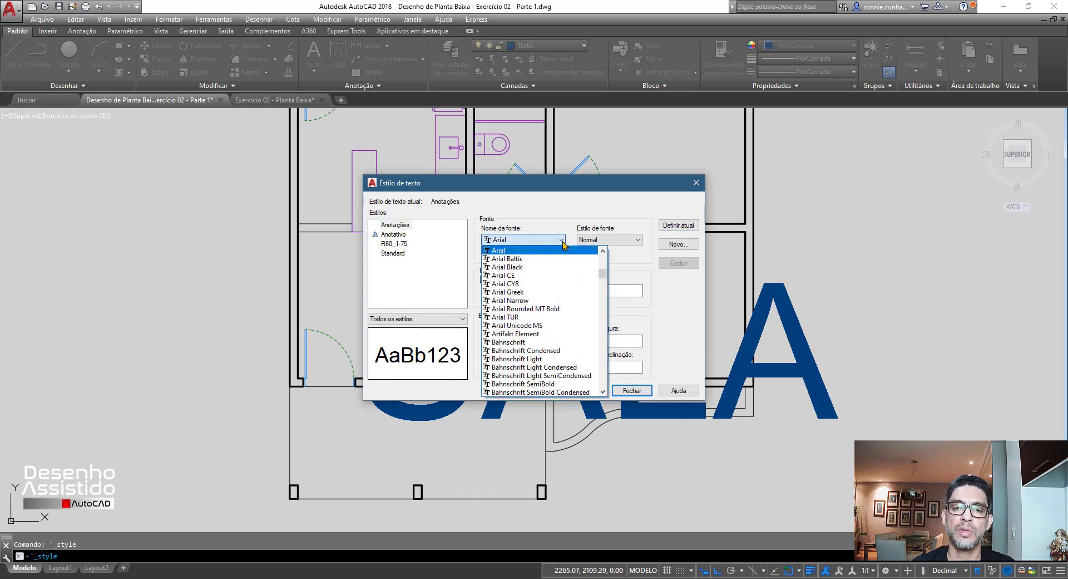
click(572, 209)
click(631, 390)
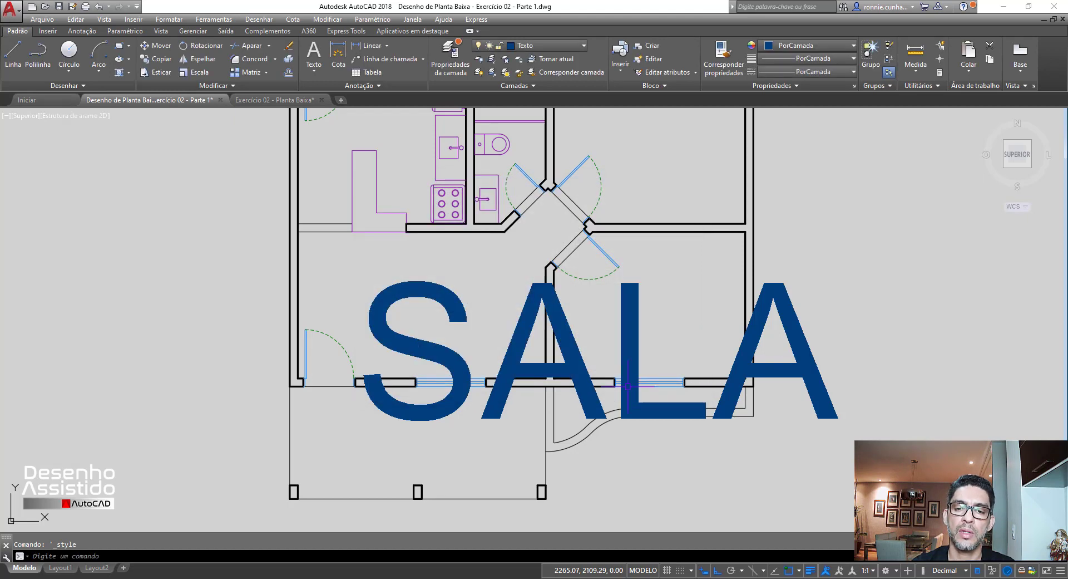
Replace the oversized SALA text with a new multiline text SALA in the living room, using the Anotações style.
click(461, 299)
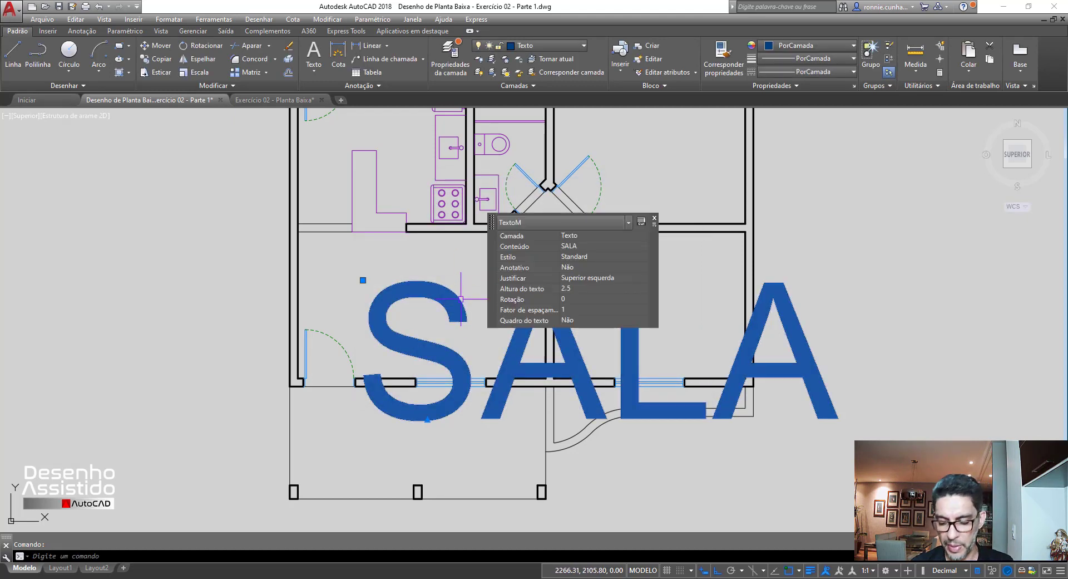
key(Delete)
click(314, 54)
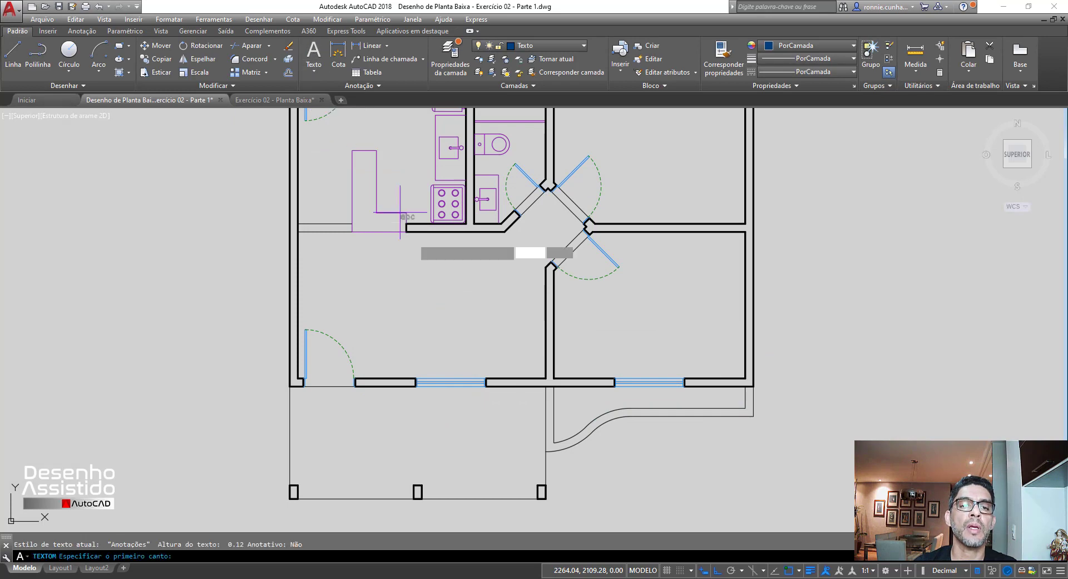
click(395, 297)
click(448, 313)
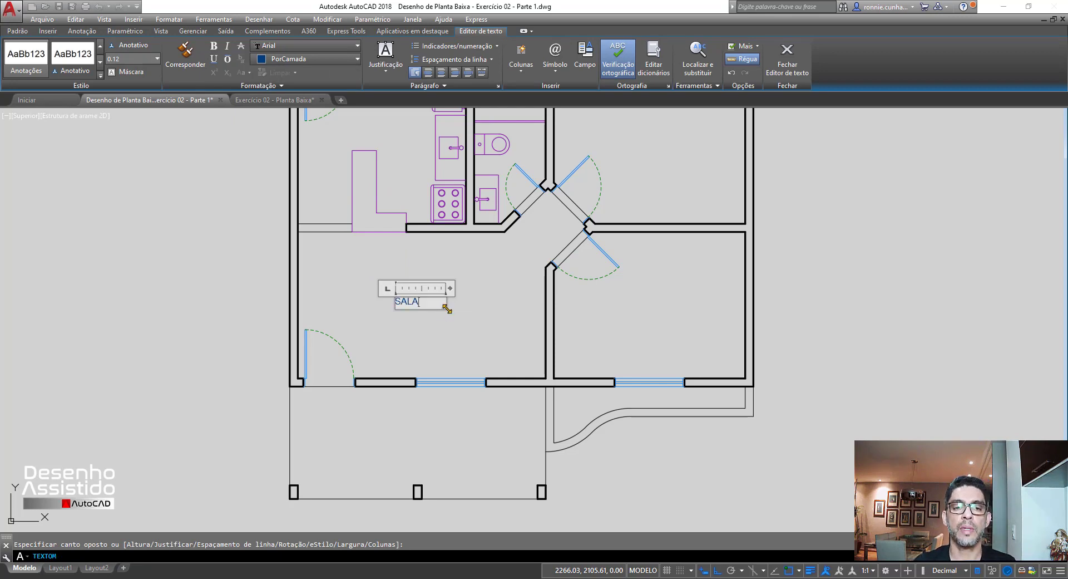
click(426, 295)
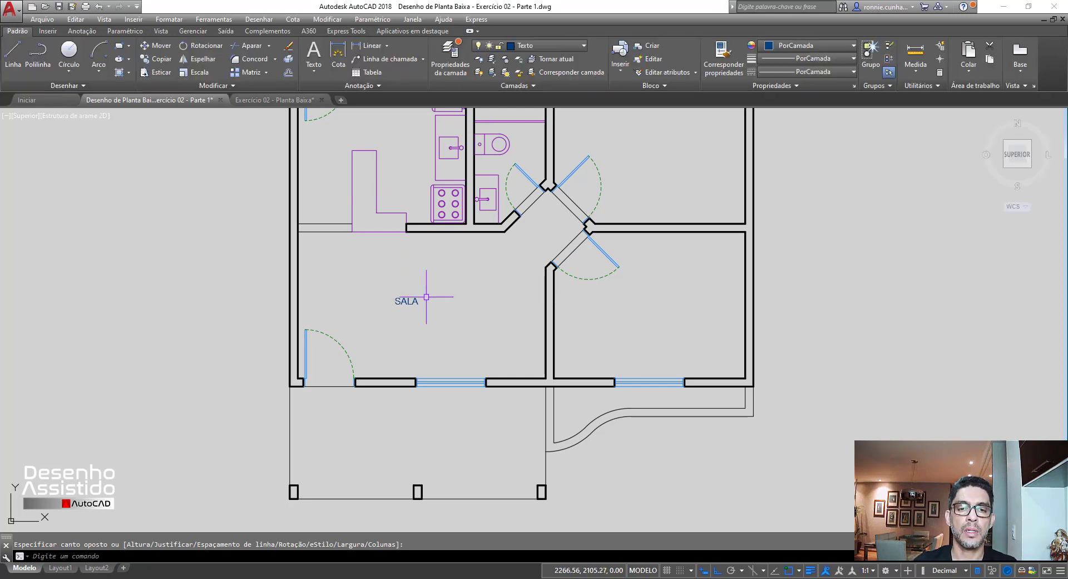
Move the SALA text slightly to the right so it sits horizontally centred in the living room.
click(160, 46)
click(404, 303)
key(Return)
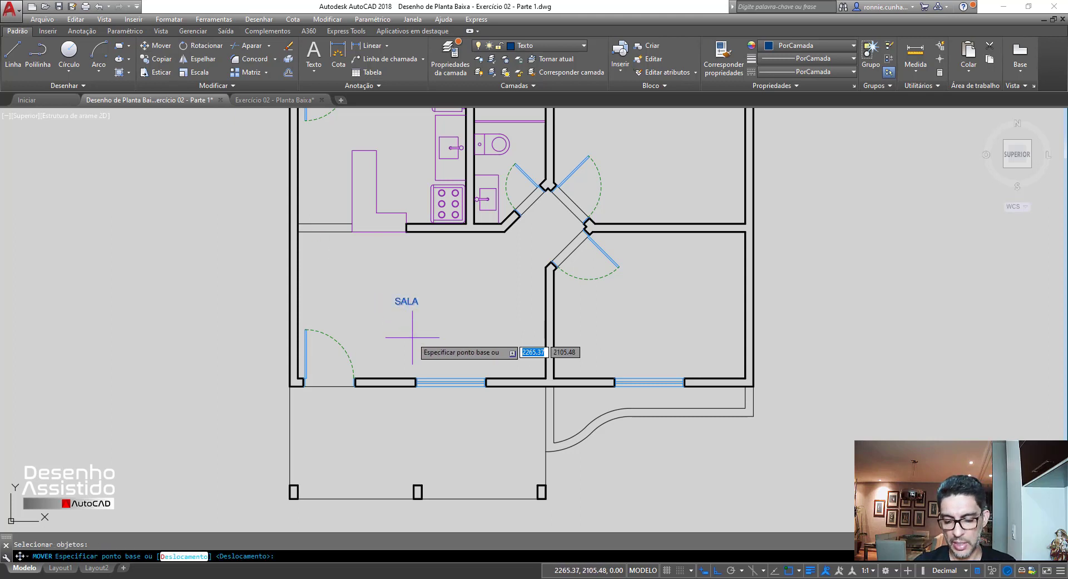
click(413, 325)
click(428, 327)
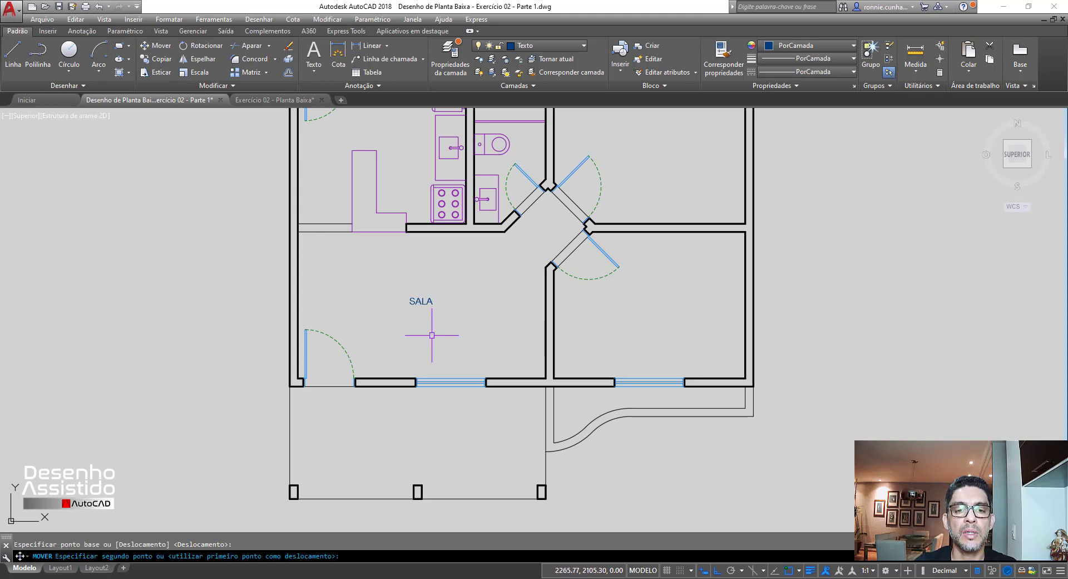
Move the SALA text about 0.1 straight down within the living room.
click(160, 45)
click(416, 301)
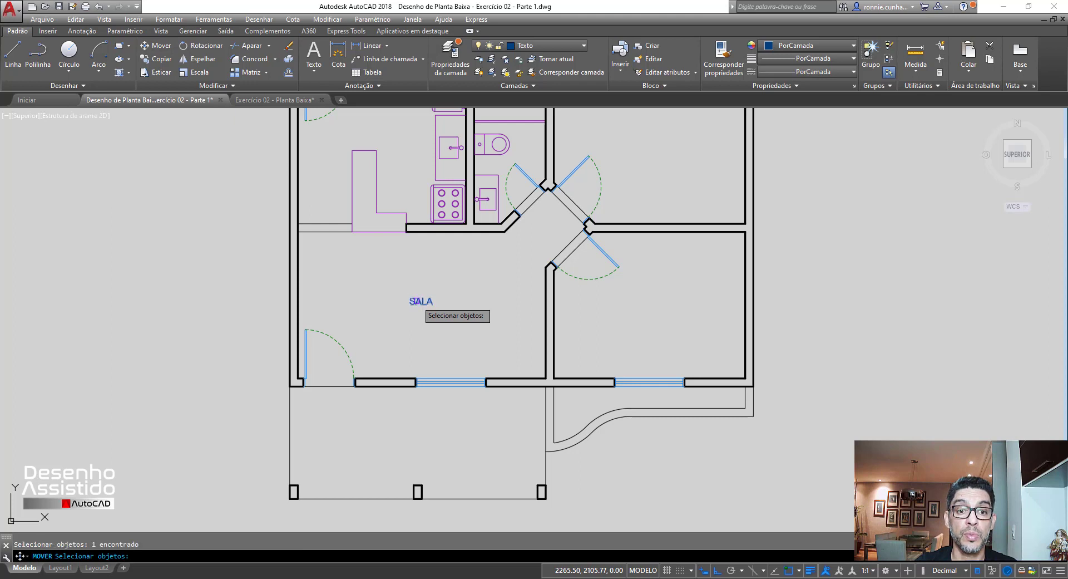
key(Return)
click(443, 282)
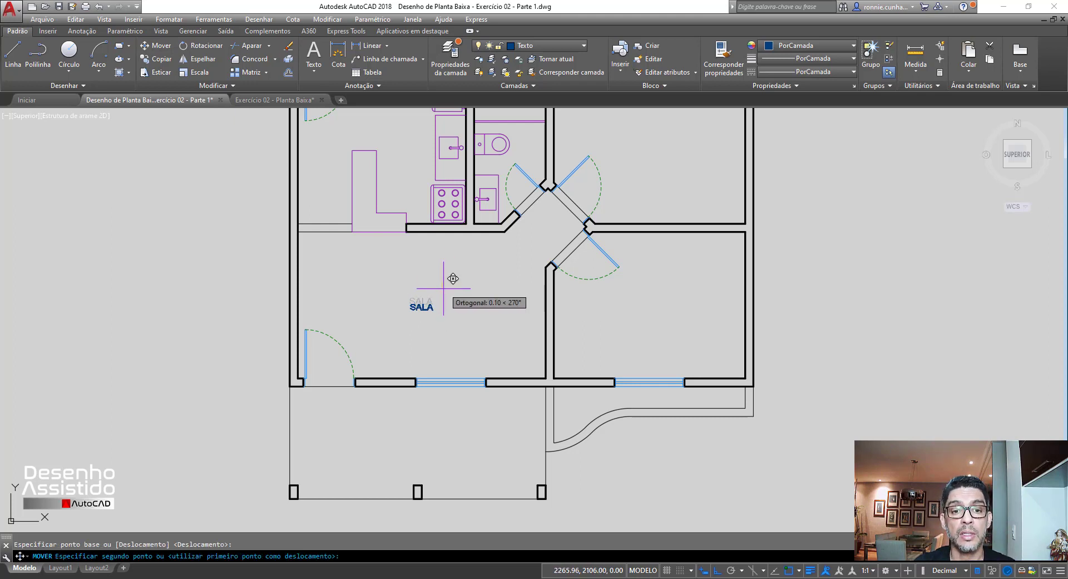
click(443, 287)
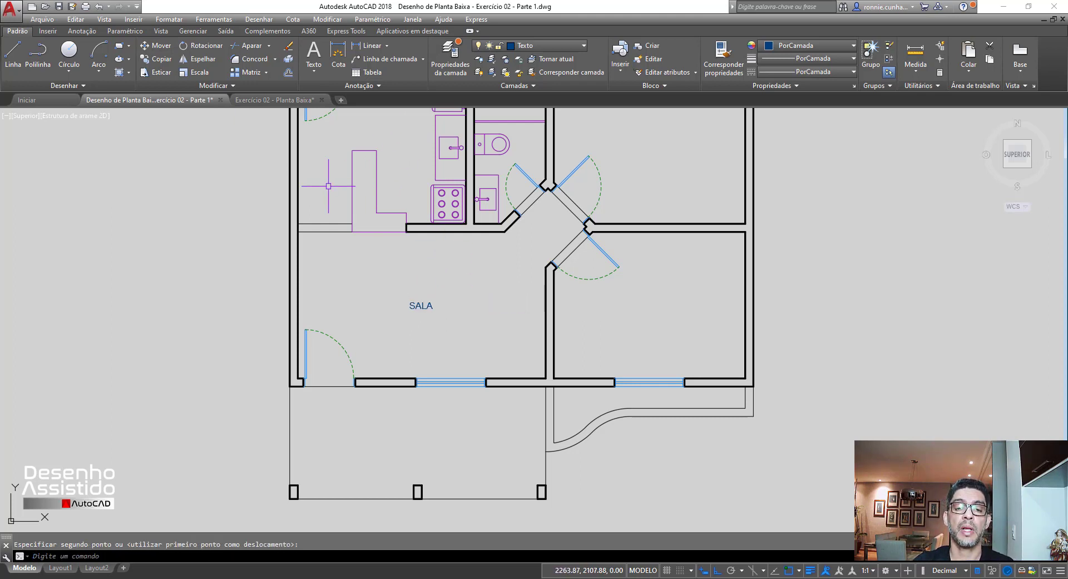
Copy the SALA text from the living room horizontally into the lower-right bedroom.
scroll(377, 328, down, 2)
scroll(370, 317, up, 2)
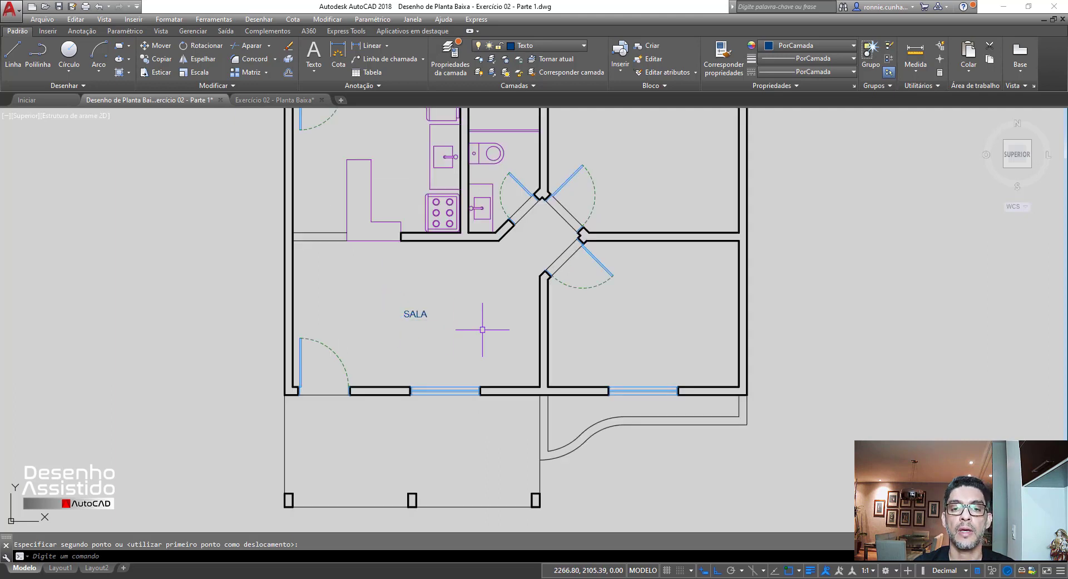
scroll(448, 335, down, 2)
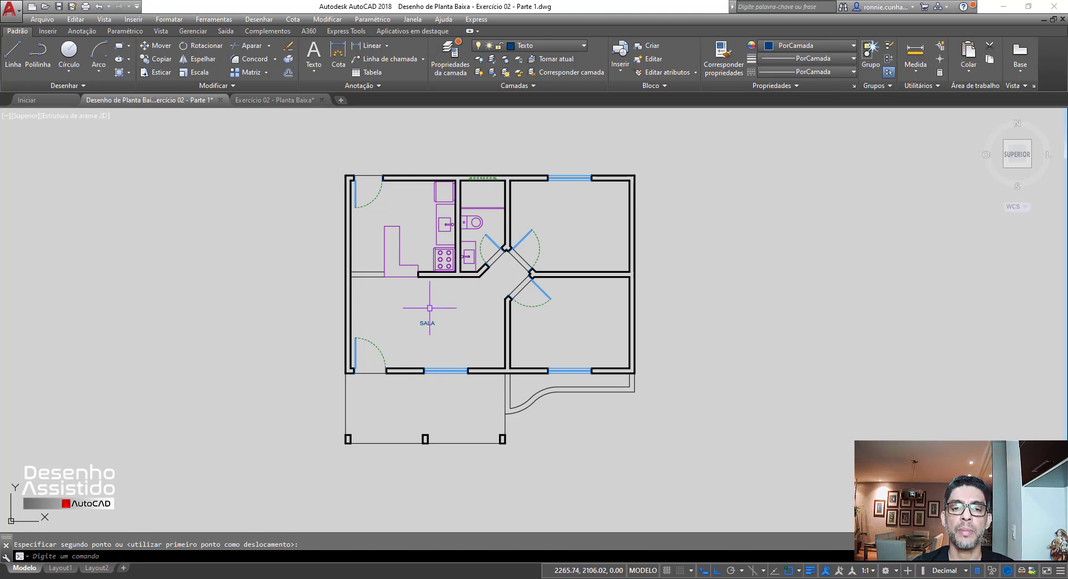
click(151, 59)
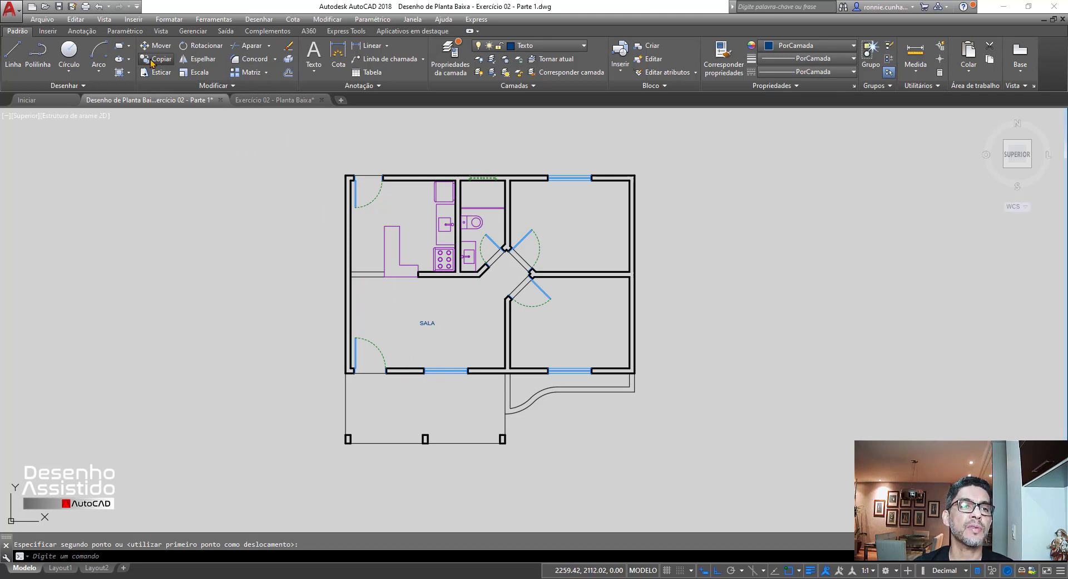
click(428, 323)
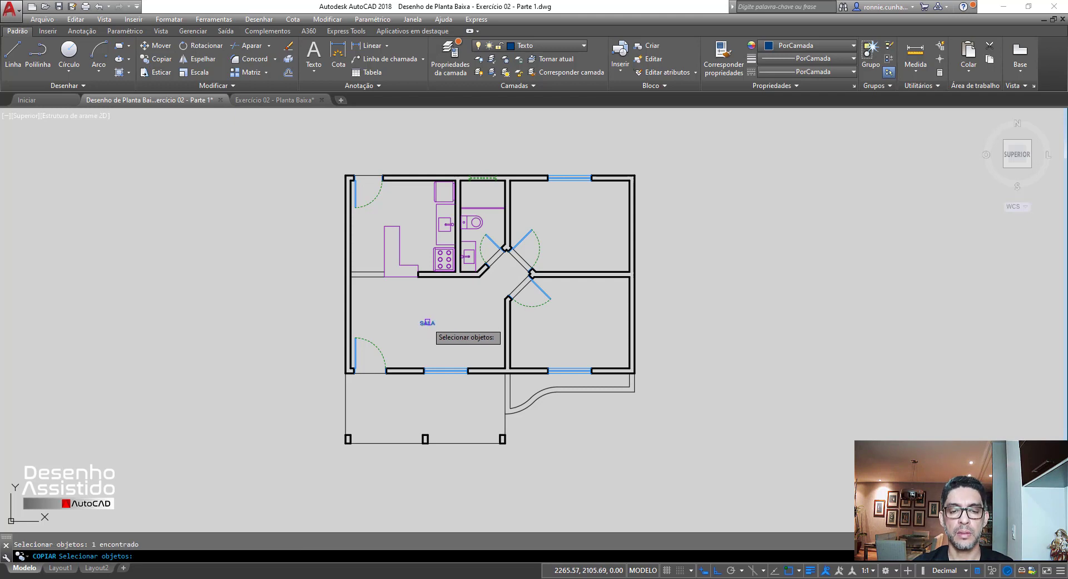
key(Return)
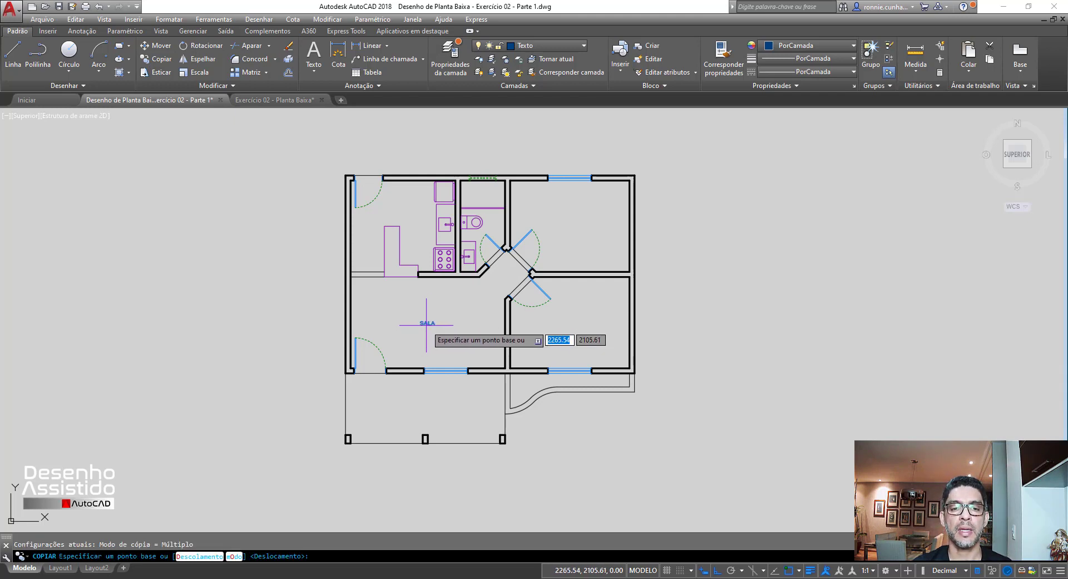
click(427, 324)
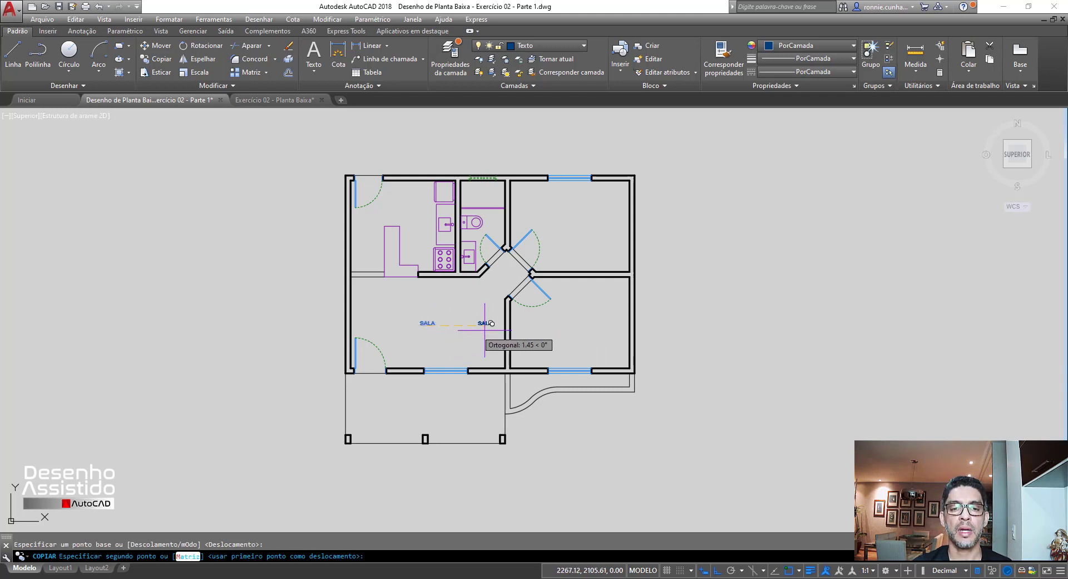
click(578, 328)
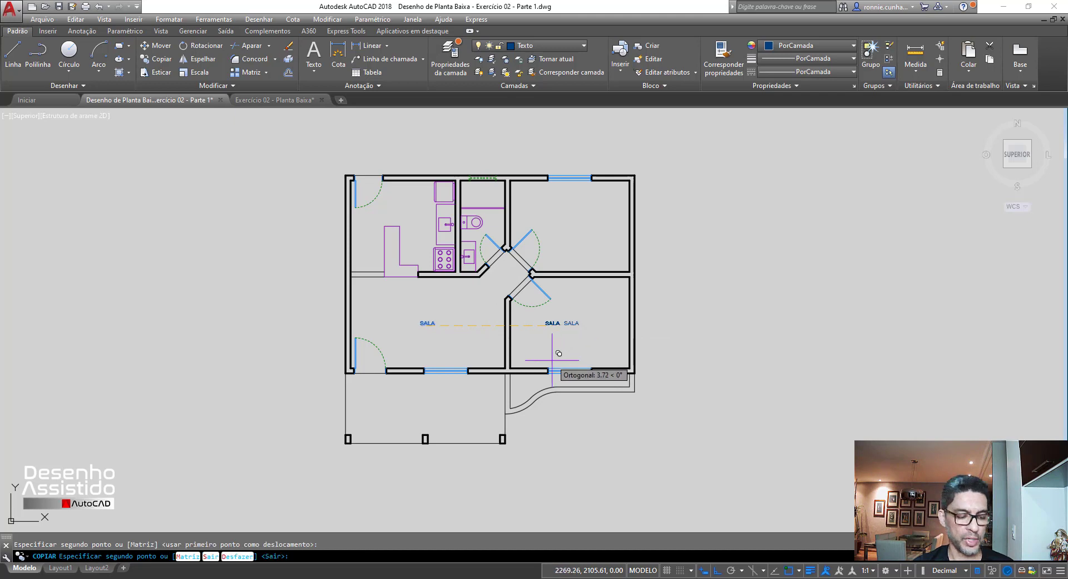
key(Escape)
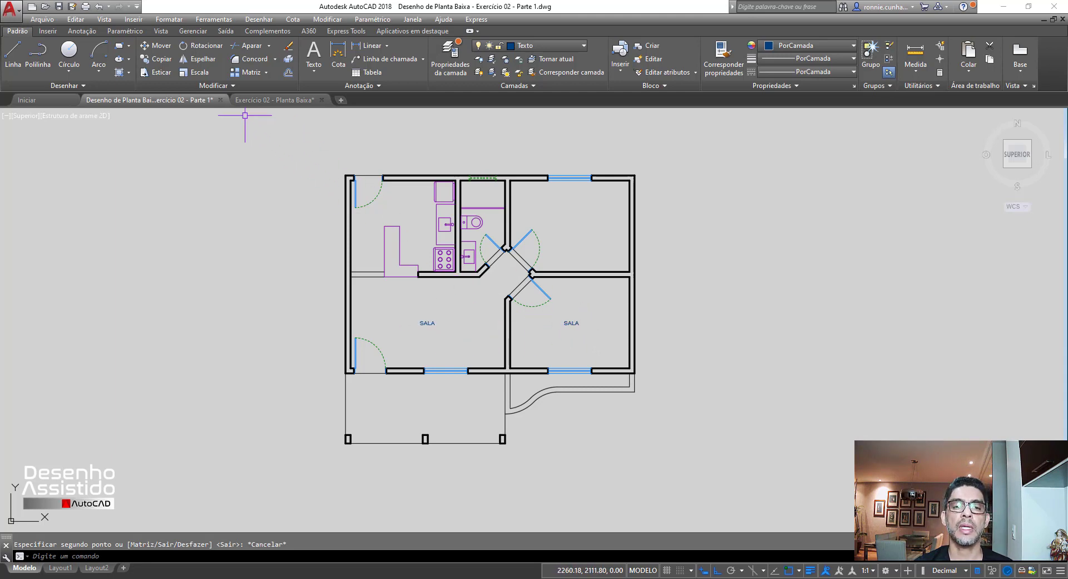
Copy the living room and lower-right bedroom SALA texts straight up into the kitchen and the upper-right bedroom.
click(150, 64)
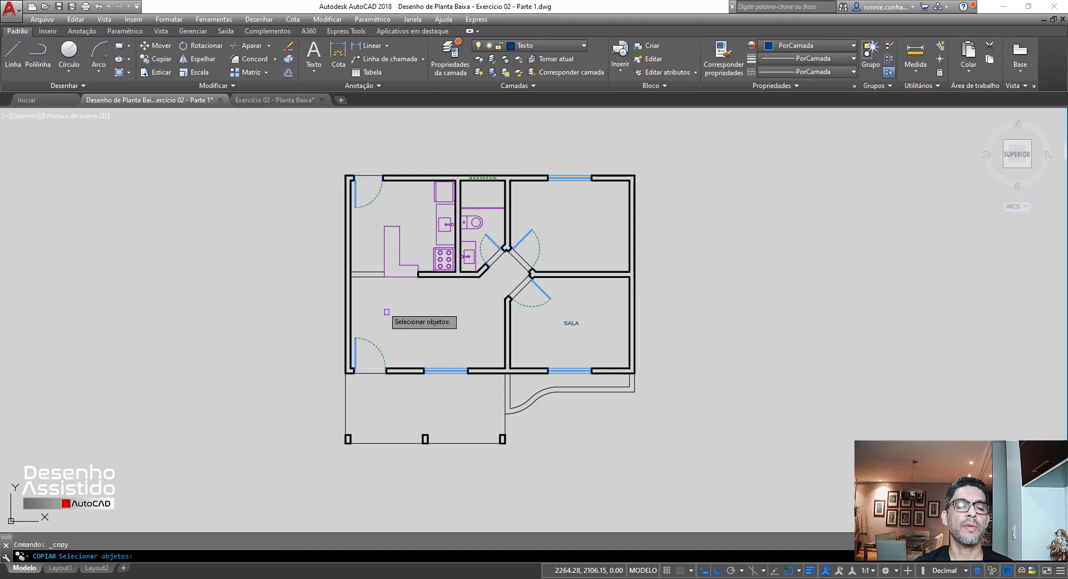
click(424, 324)
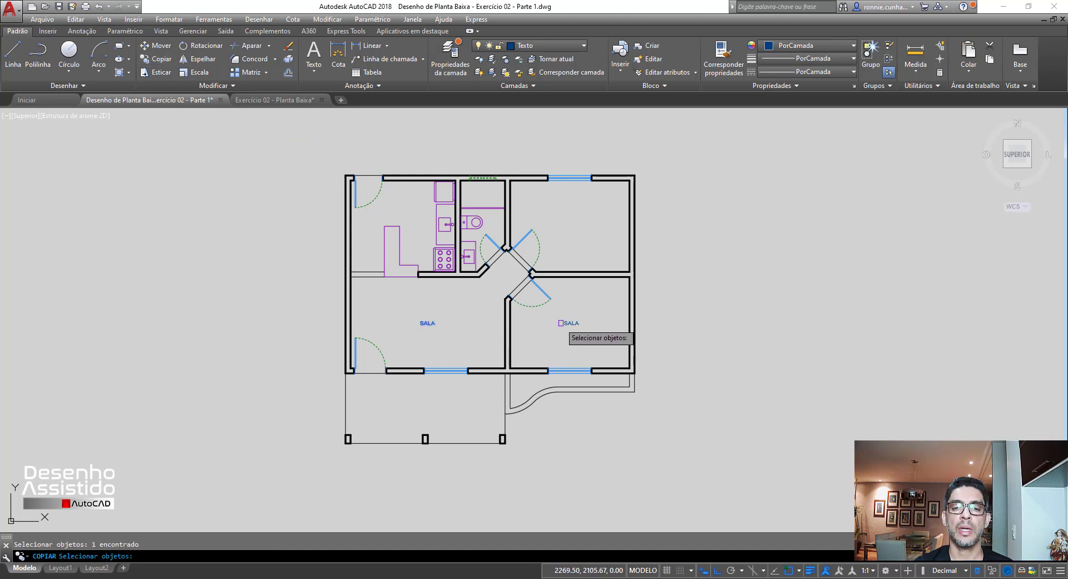
click(572, 324)
key(Return)
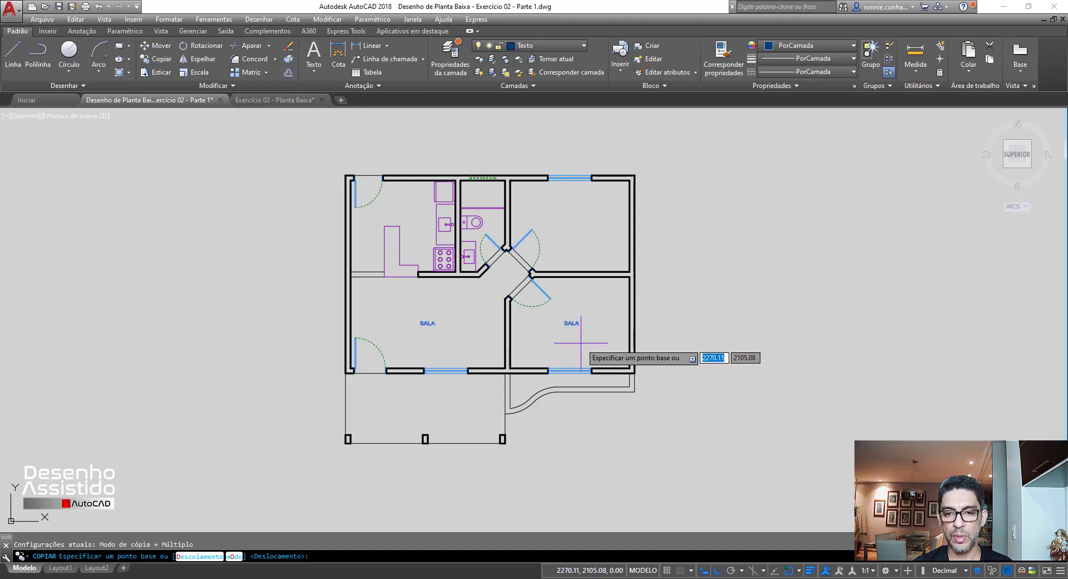
click(581, 344)
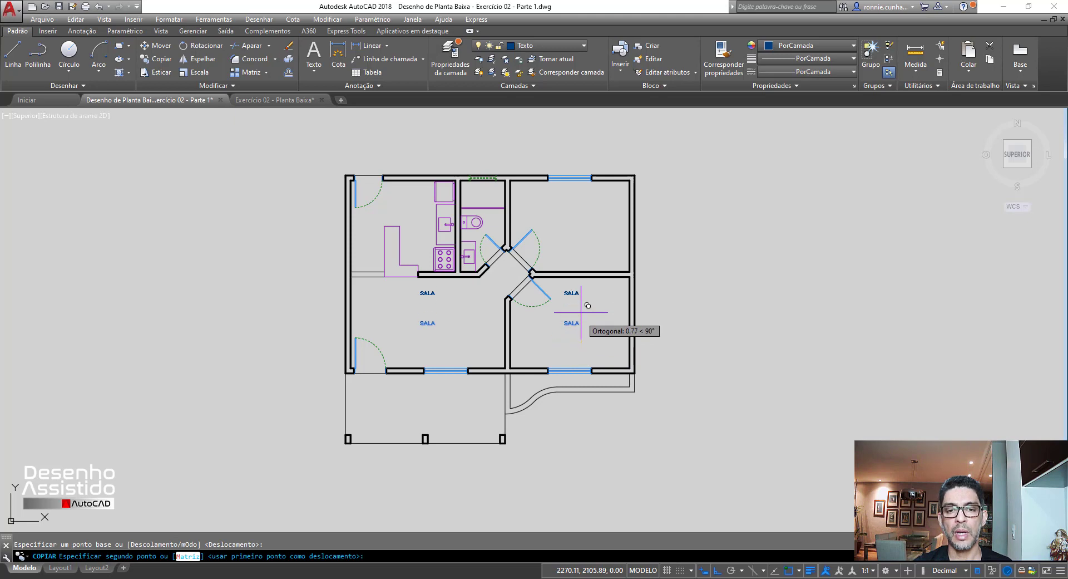
click(590, 238)
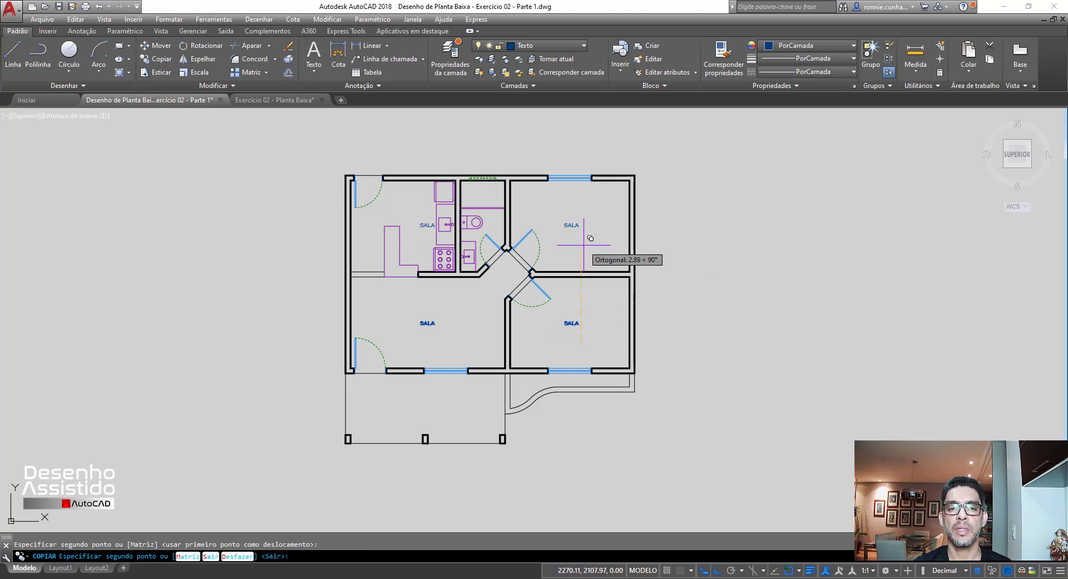
key(Escape)
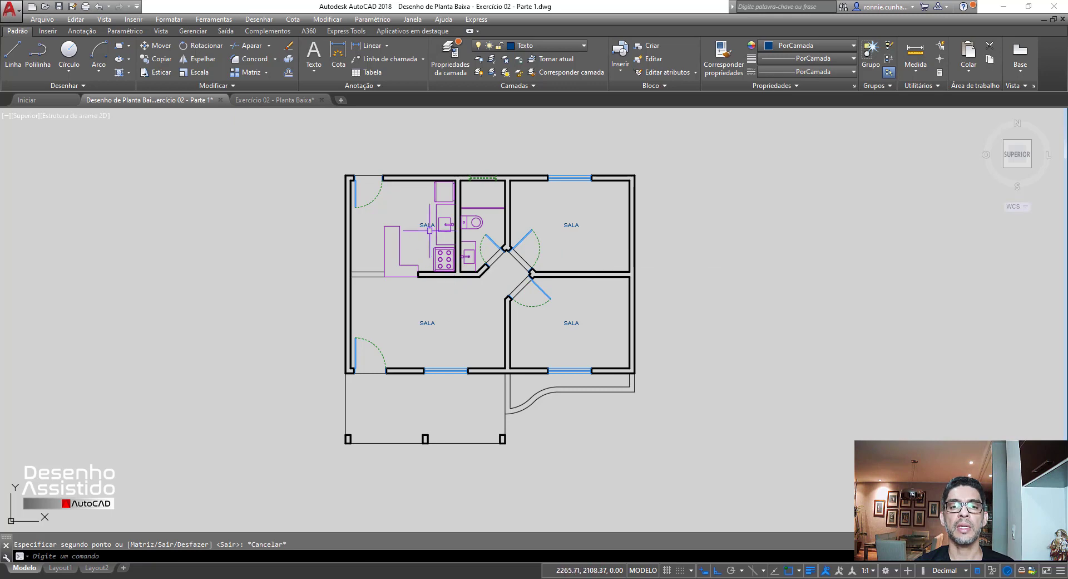
Move the kitchen's SALA text slightly to the left, clear of the sink counter.
scroll(421, 226, up, 4)
click(153, 54)
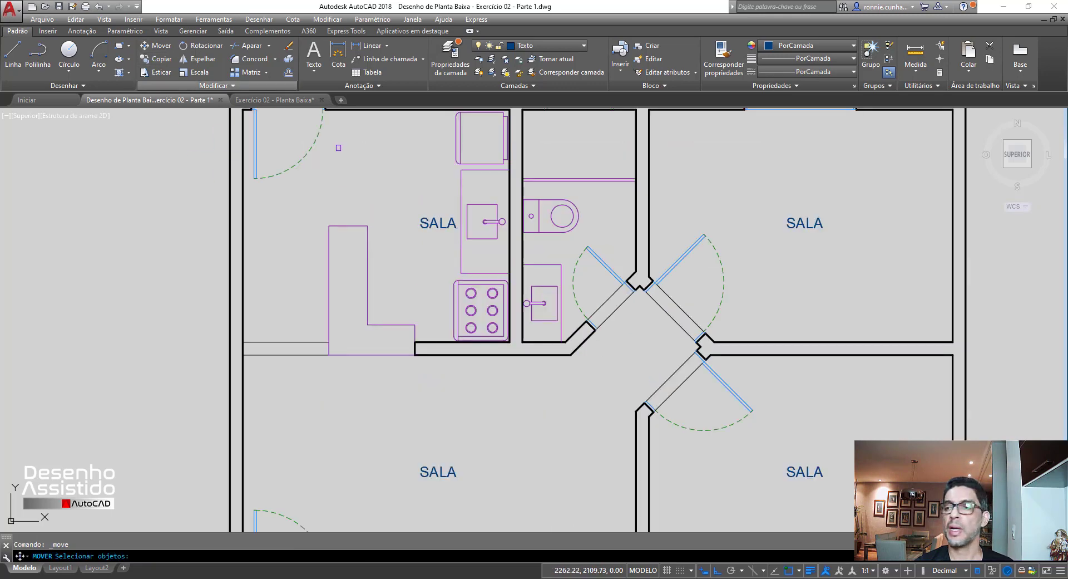
click(426, 227)
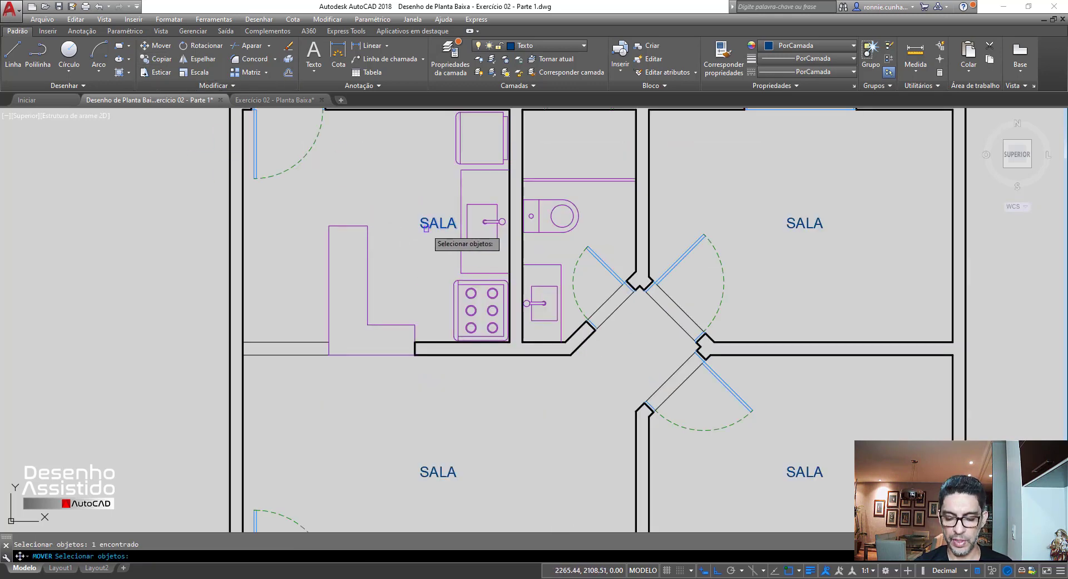
key(Return)
click(432, 240)
click(400, 239)
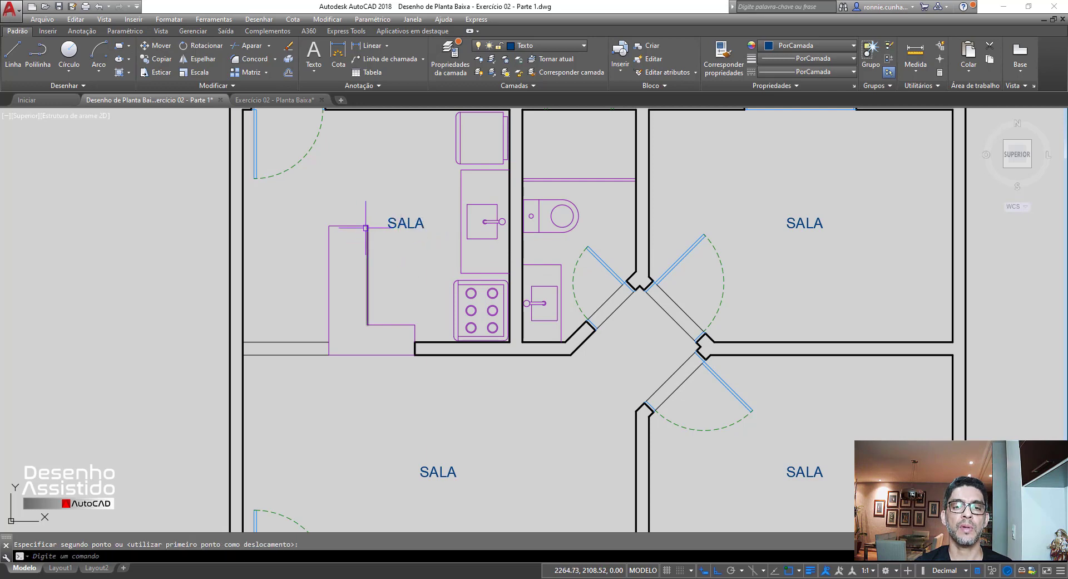
Copy the upper-right bedroom's SALA text horizontally into the bathroom, beside the toilet.
scroll(366, 227, down, 2)
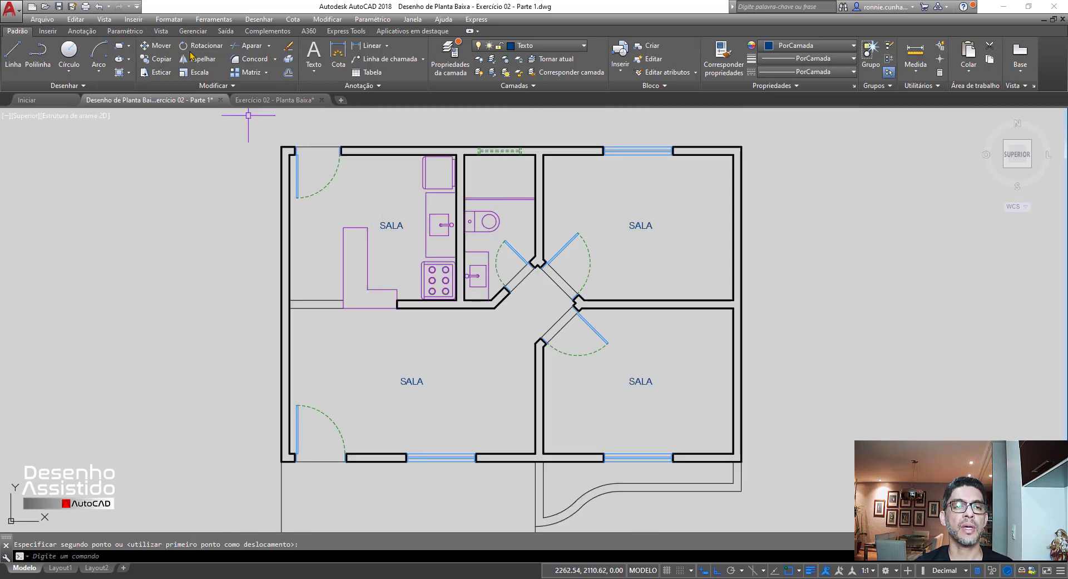
click(158, 58)
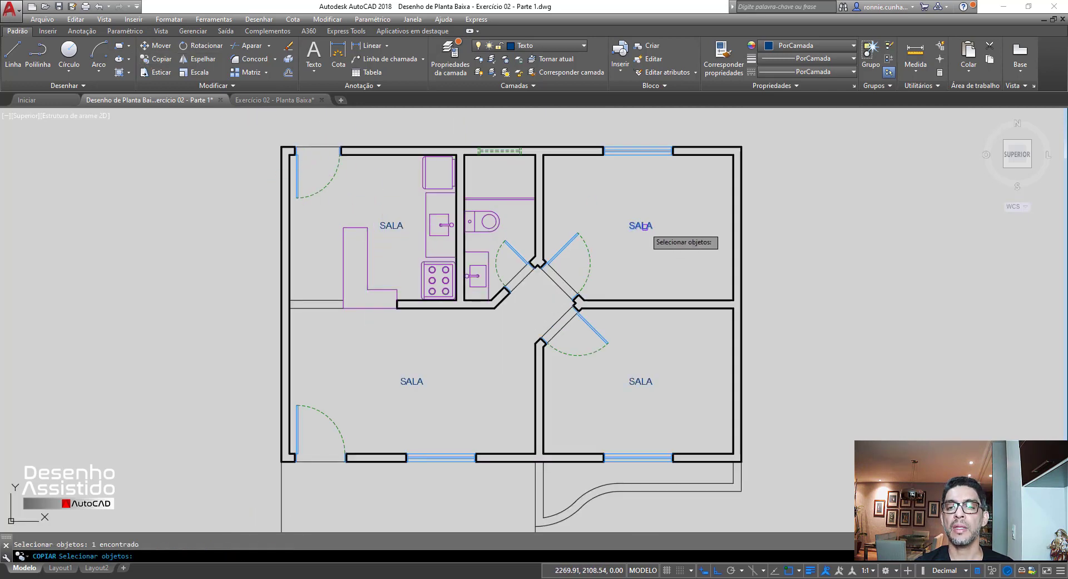
key(Return)
click(661, 225)
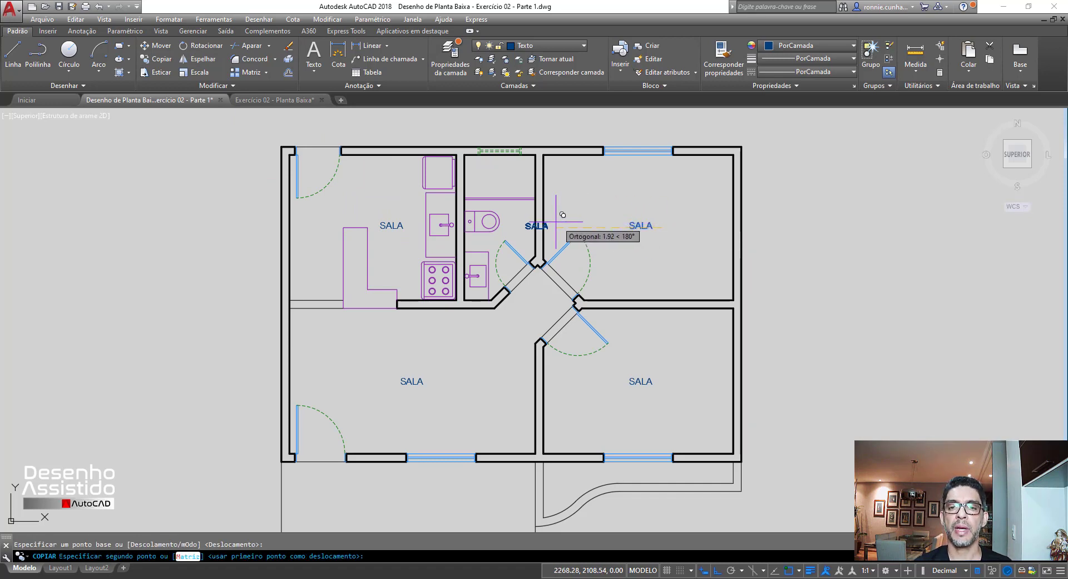
click(534, 222)
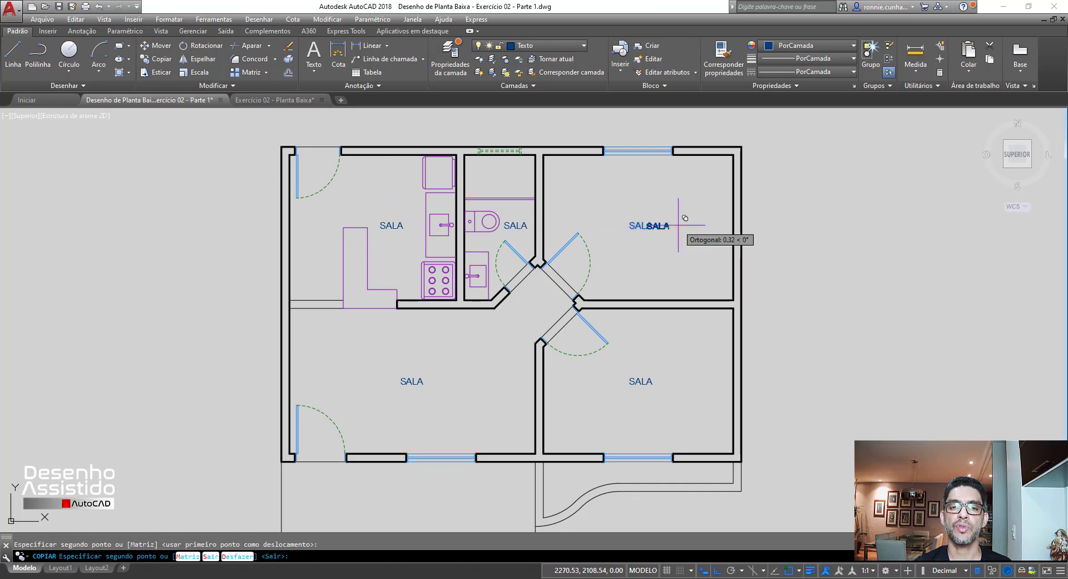
scroll(590, 245, down, 4)
scroll(596, 267, up, 2)
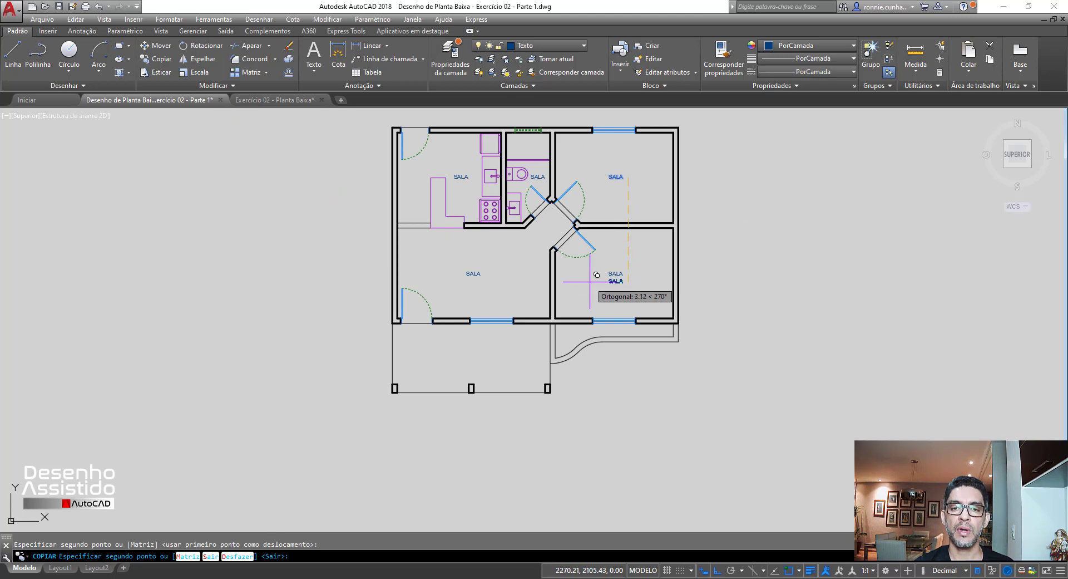
key(Escape)
Copy the living room's SALA text straight down into the open area with the three pillars below it.
click(167, 61)
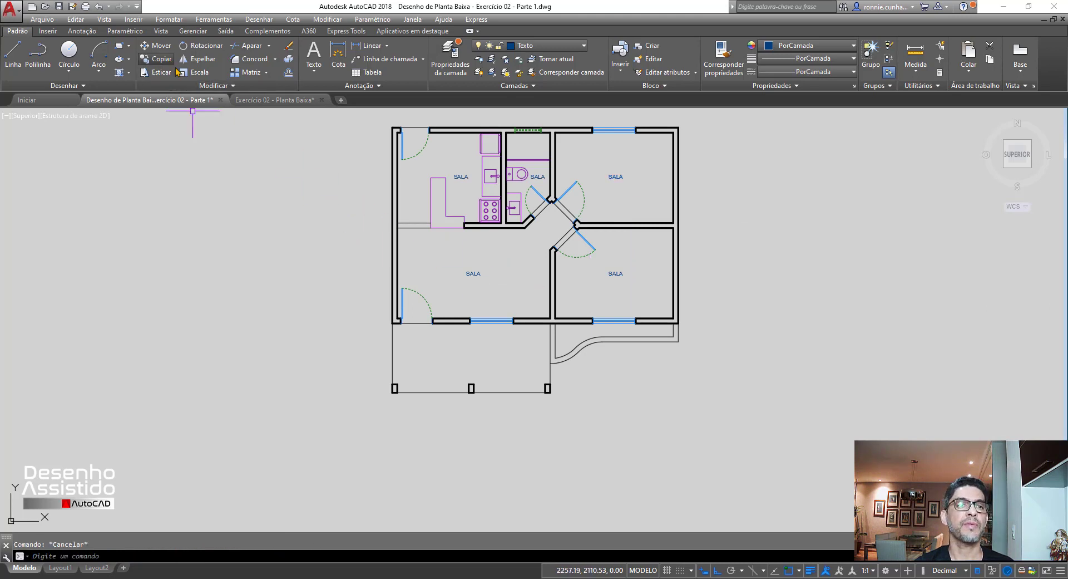
click(474, 273)
key(Return)
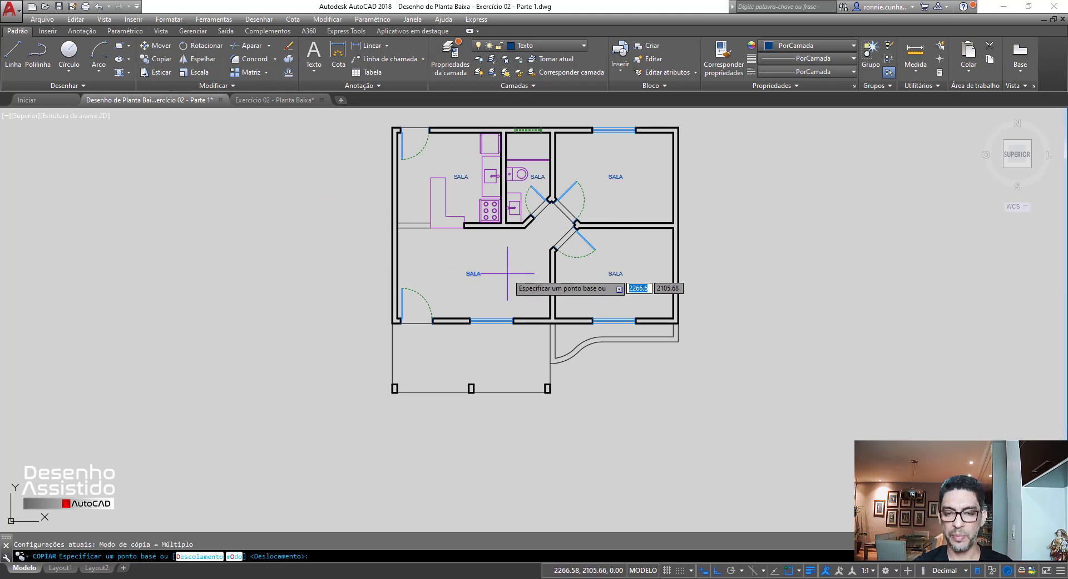
click(507, 271)
click(510, 352)
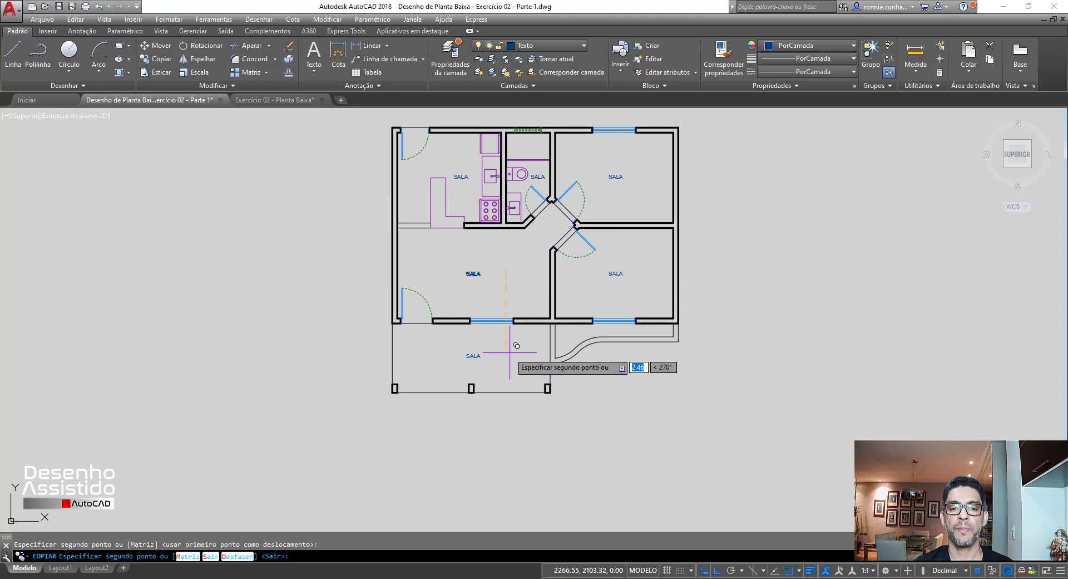
key(Escape)
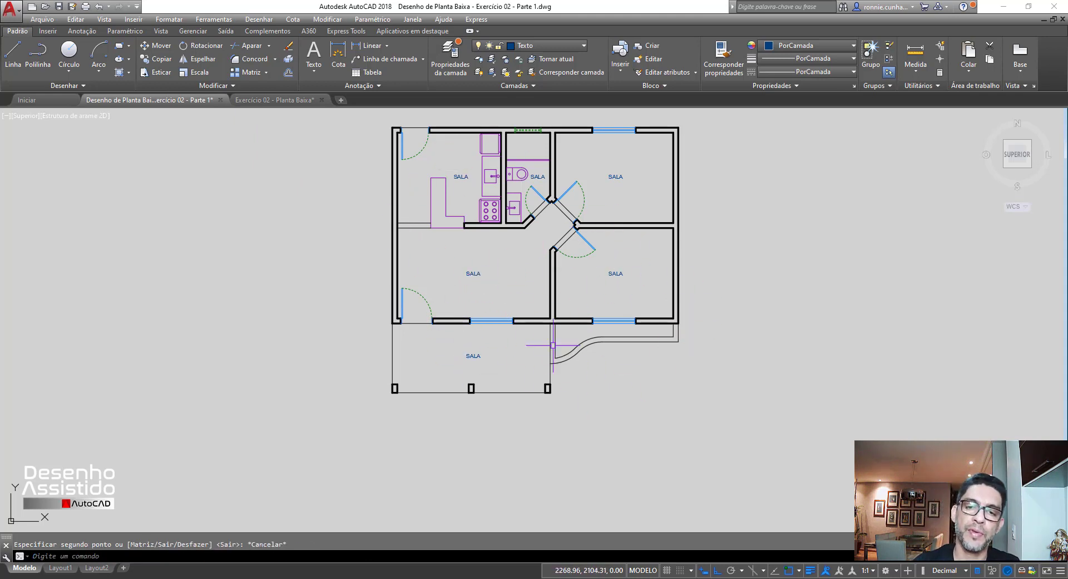
Change the SALA text in the open area below the living room to TERRAÇO.
scroll(476, 363, up, 4)
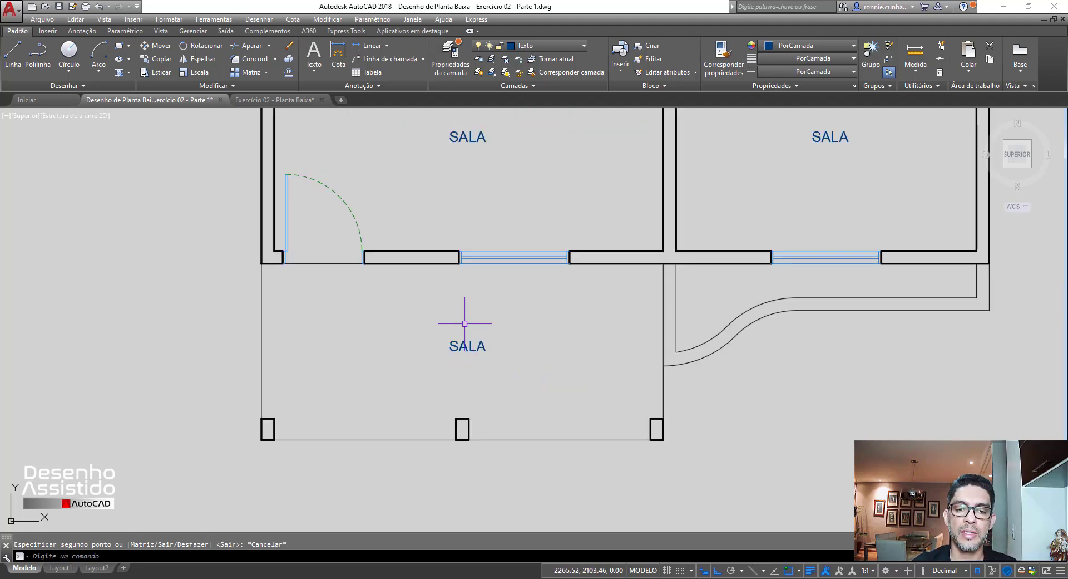
scroll(465, 320, up, 5)
scroll(460, 362, down, 3)
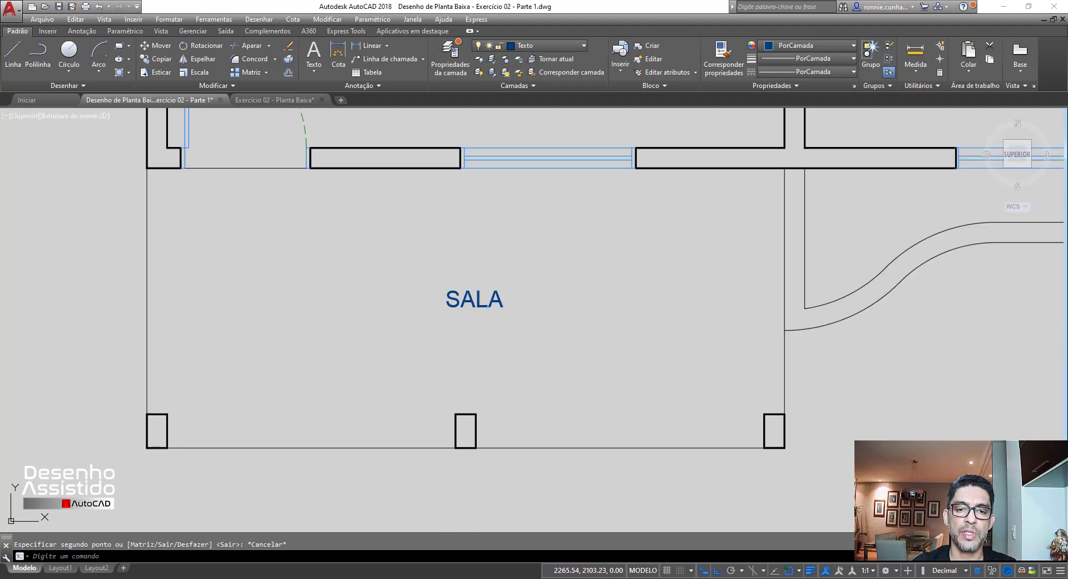
double_click(503, 303)
drag(503, 303, 444, 305)
text(TERRA)
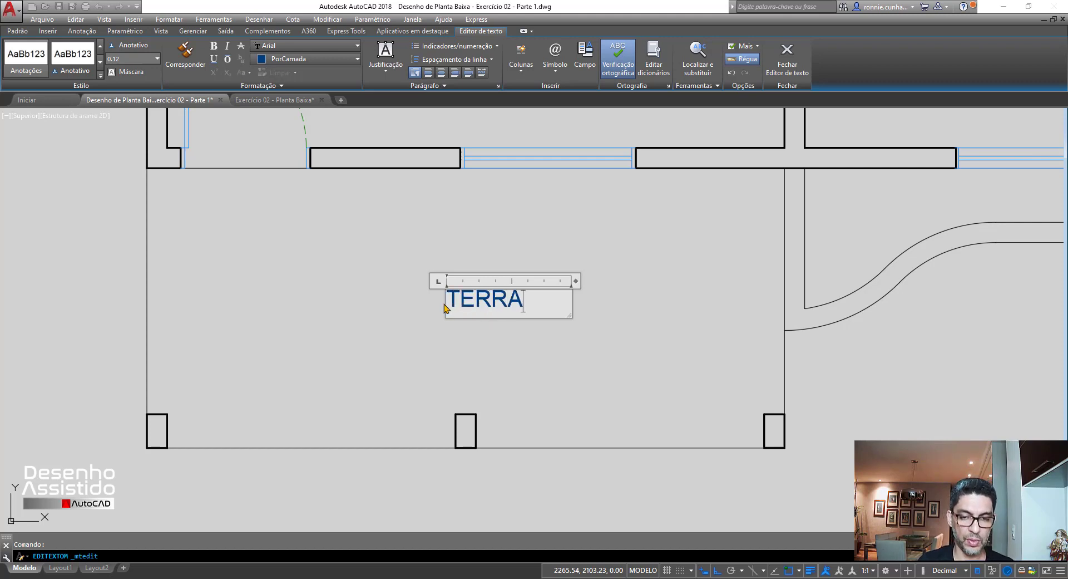
text(ÇO)
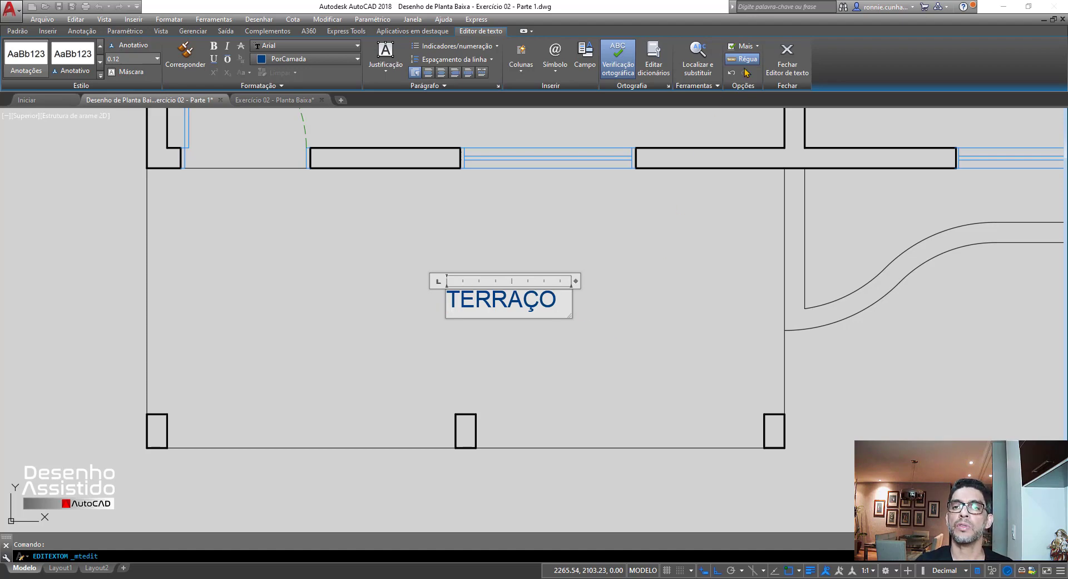
click(788, 58)
Change the SALA text in the lower-right bedroom to QUARTO.
scroll(467, 395, down, 6)
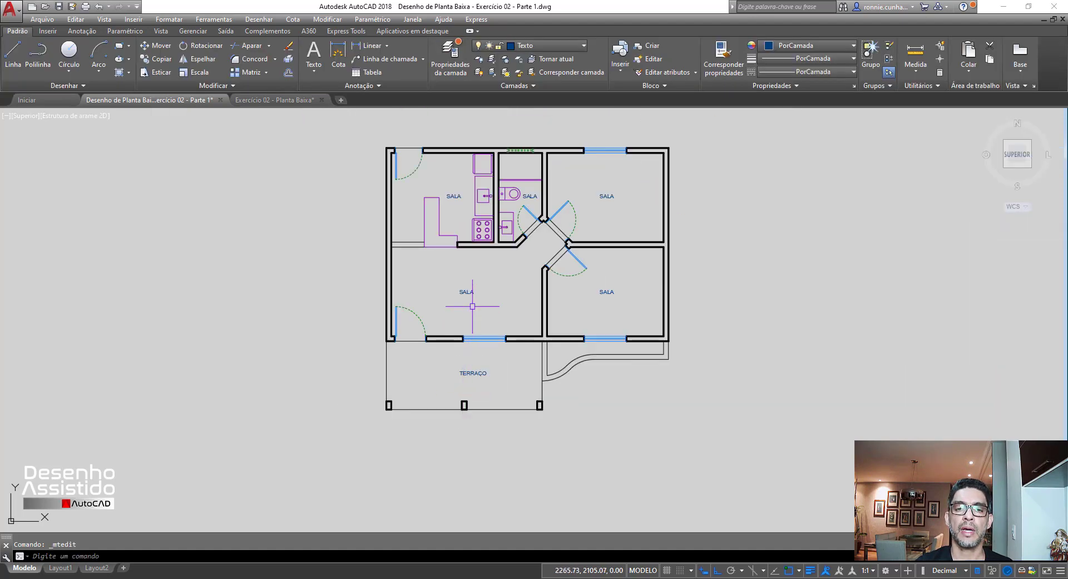
scroll(472, 306, up, 2)
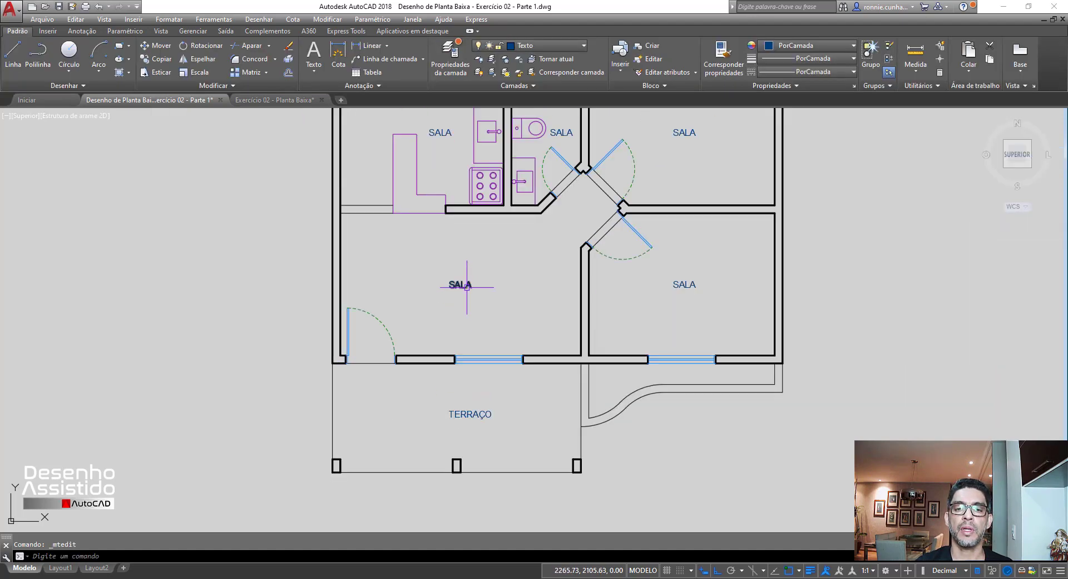
double_click(693, 286)
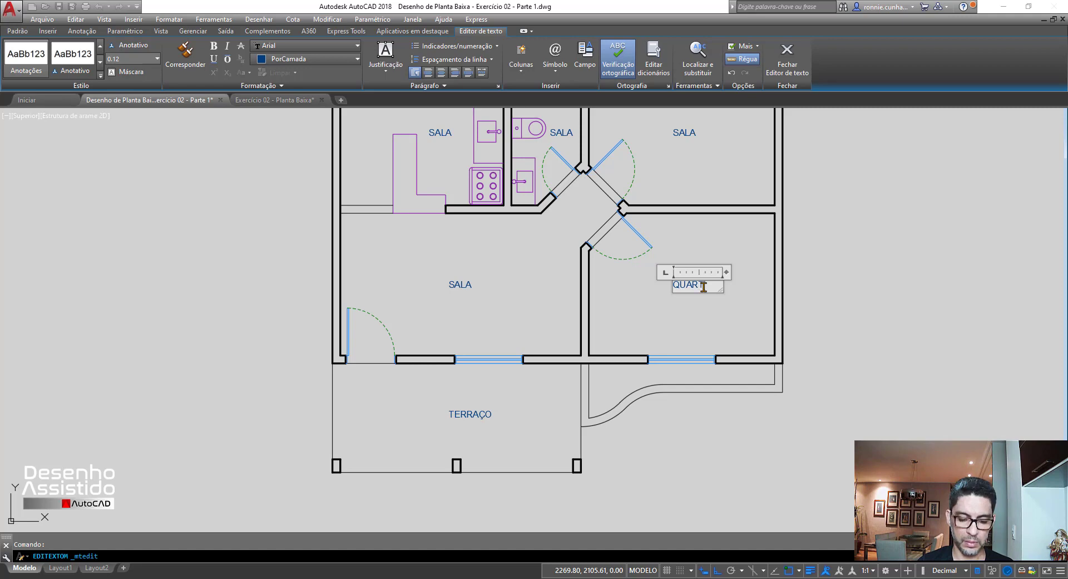
click(824, 302)
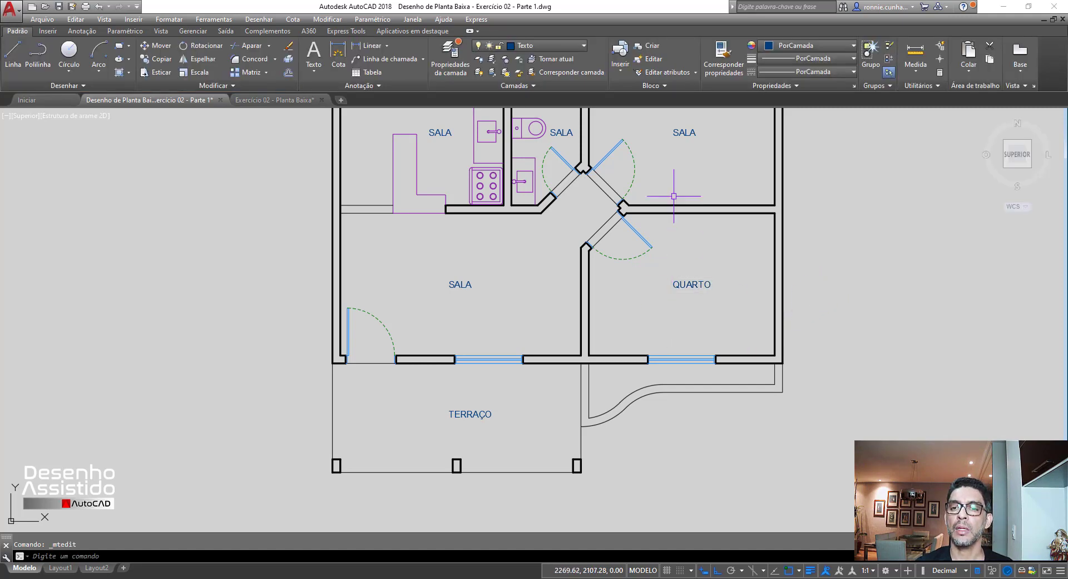
Open the SALA text in the upper-right bedroom for editing.
click(686, 132)
double_click(696, 134)
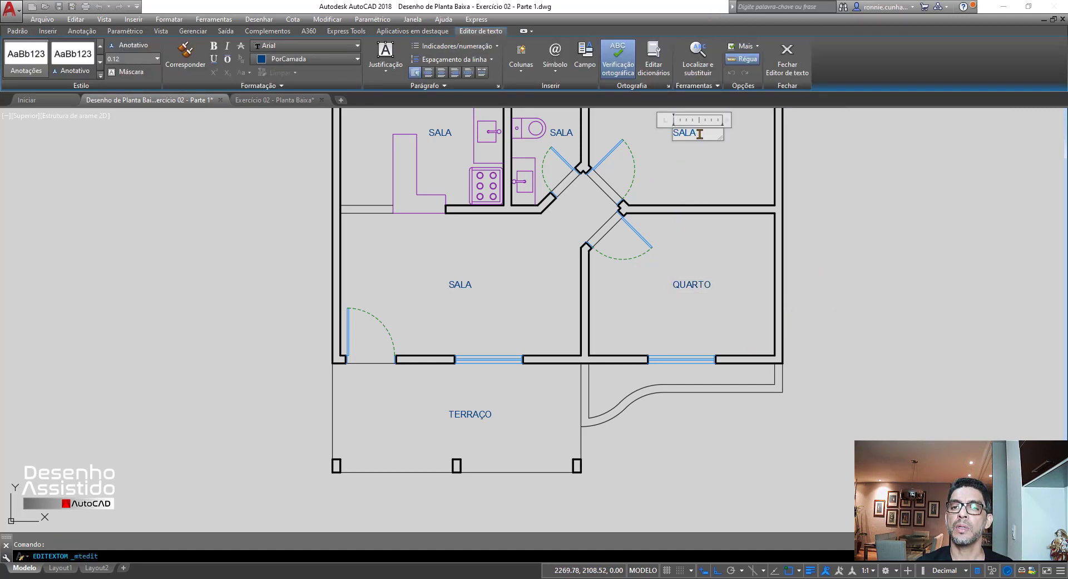
Change the lower-right bedroom's label to QUARTO 2 and the upper-right bedroom's label to QUARTO 1.
click(706, 298)
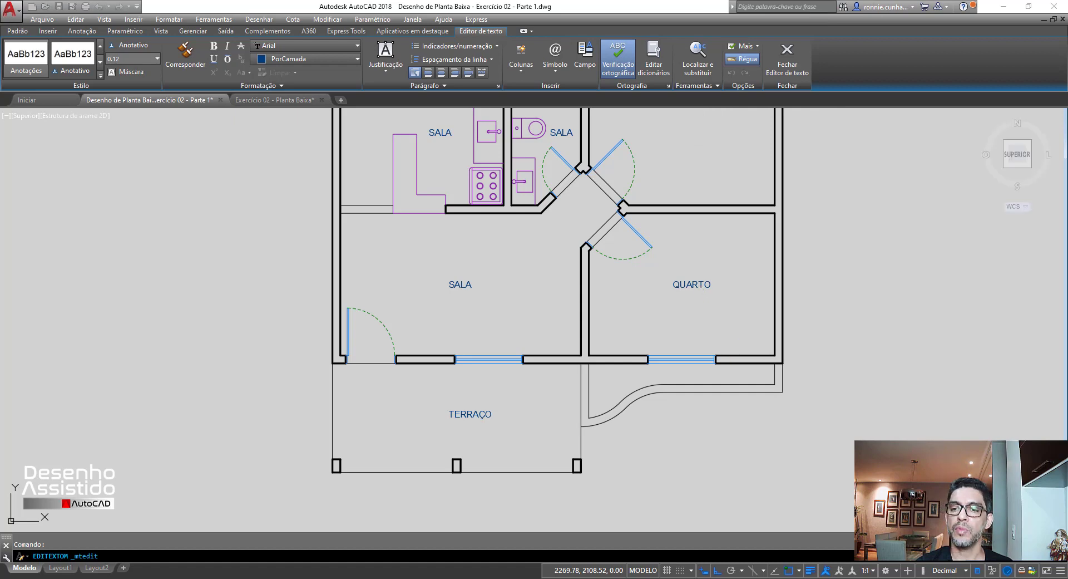
click(691, 284)
double_click(692, 284)
double_click(711, 288)
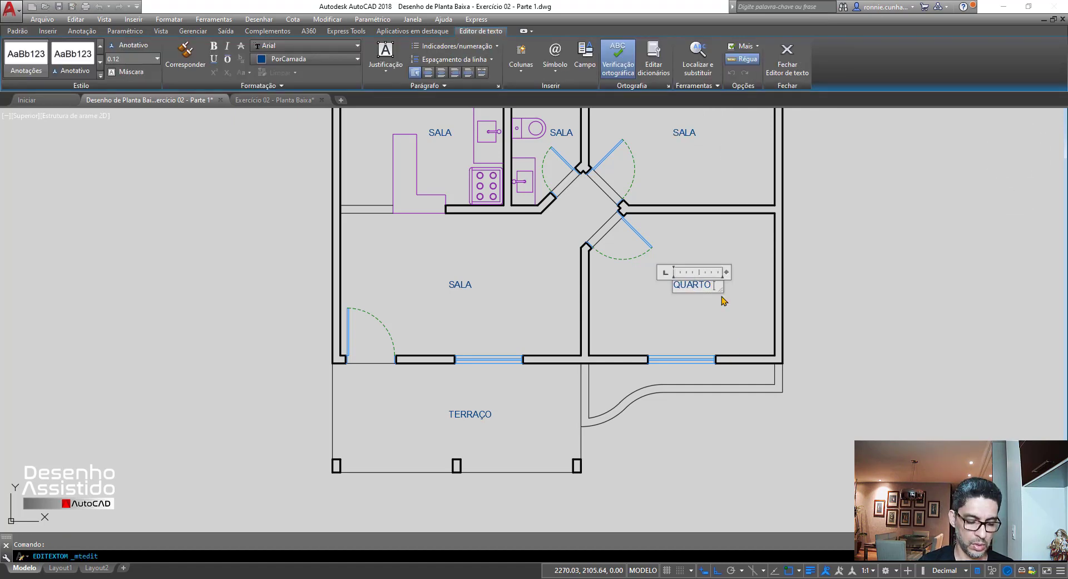
text(02)
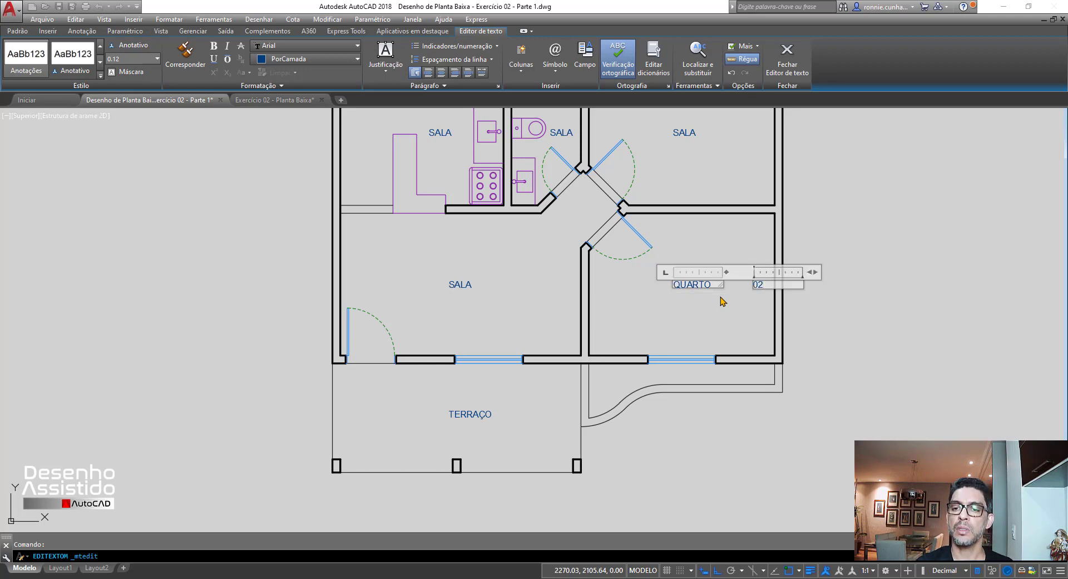
key(BackSpace)
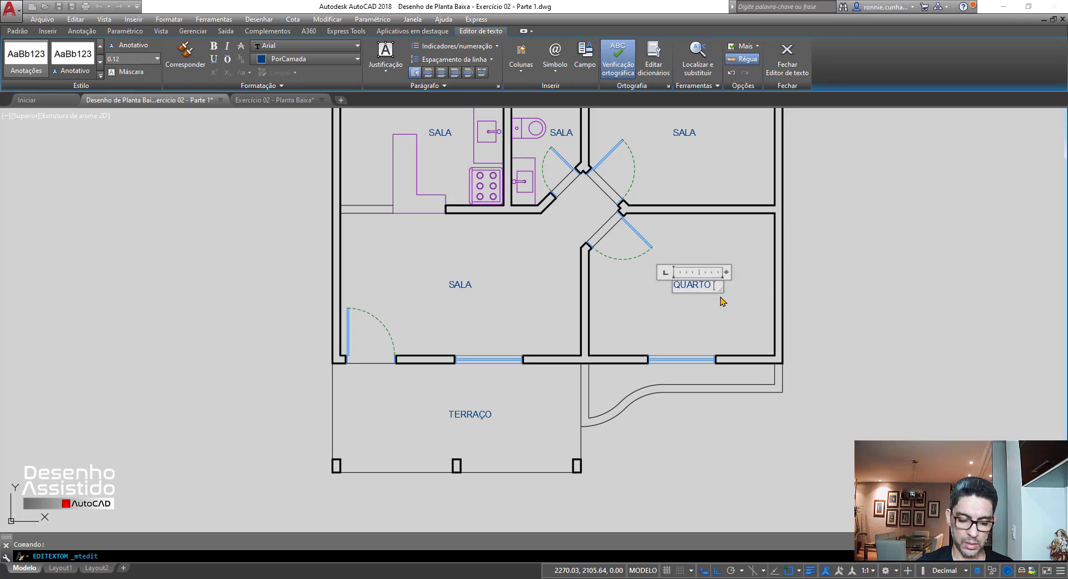
click(779, 298)
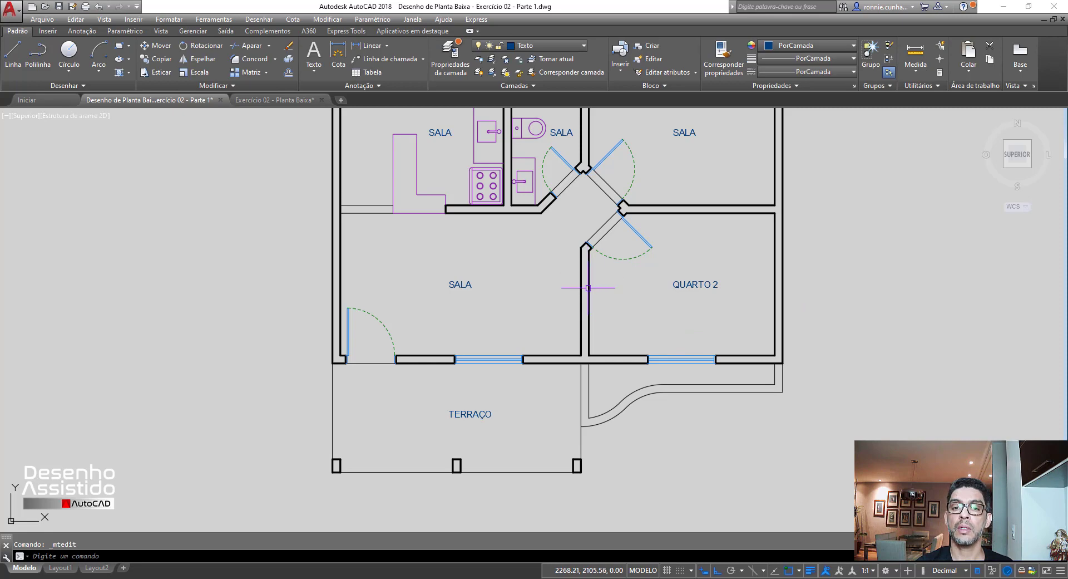
double_click(684, 132)
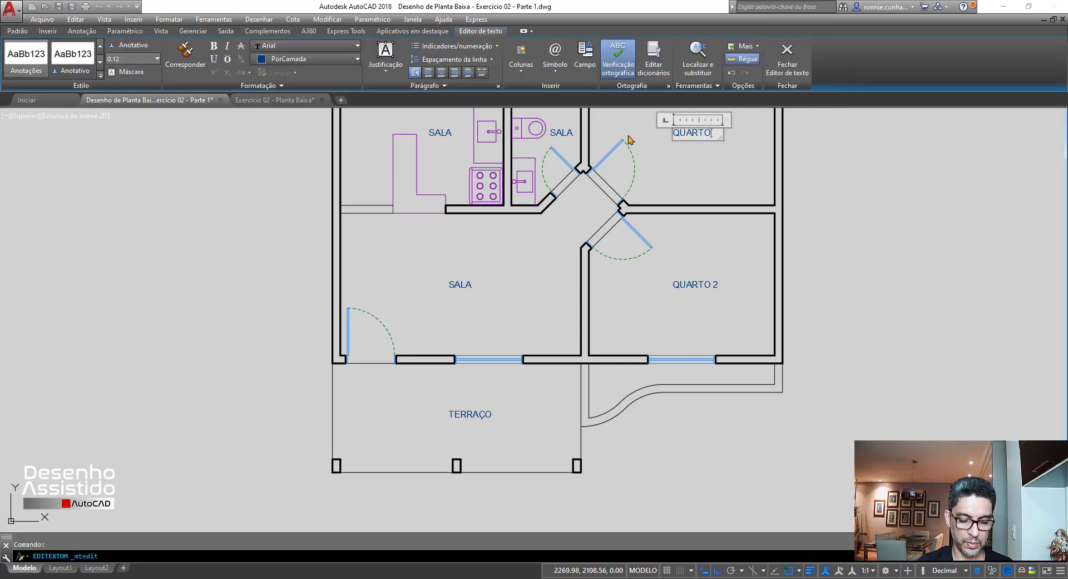
click(701, 257)
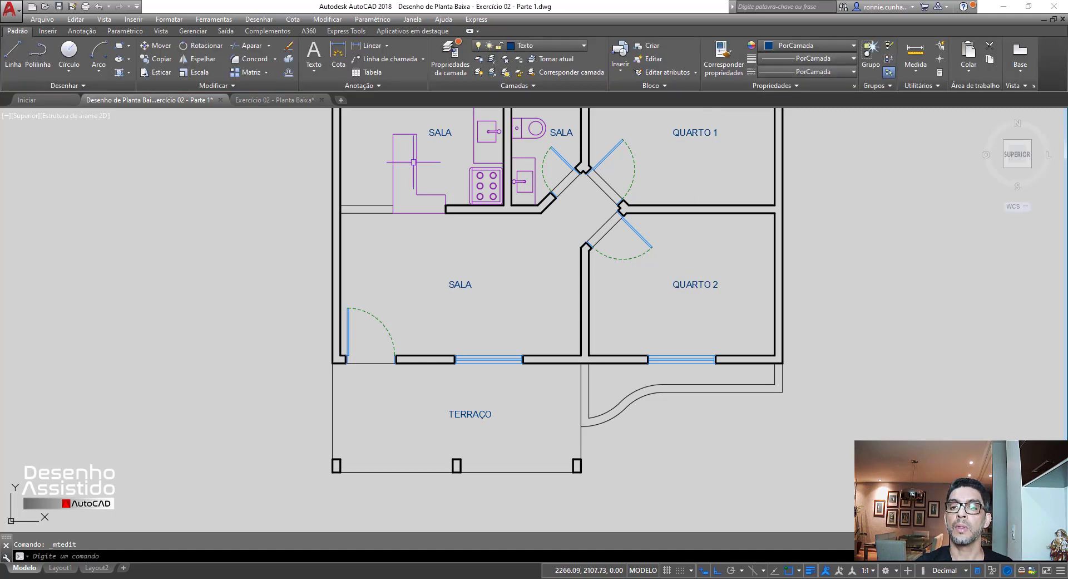
Move the QUARTO 1 and QUARTO 2 labels together slightly to the left to centre them in their rooms.
click(156, 45)
click(698, 133)
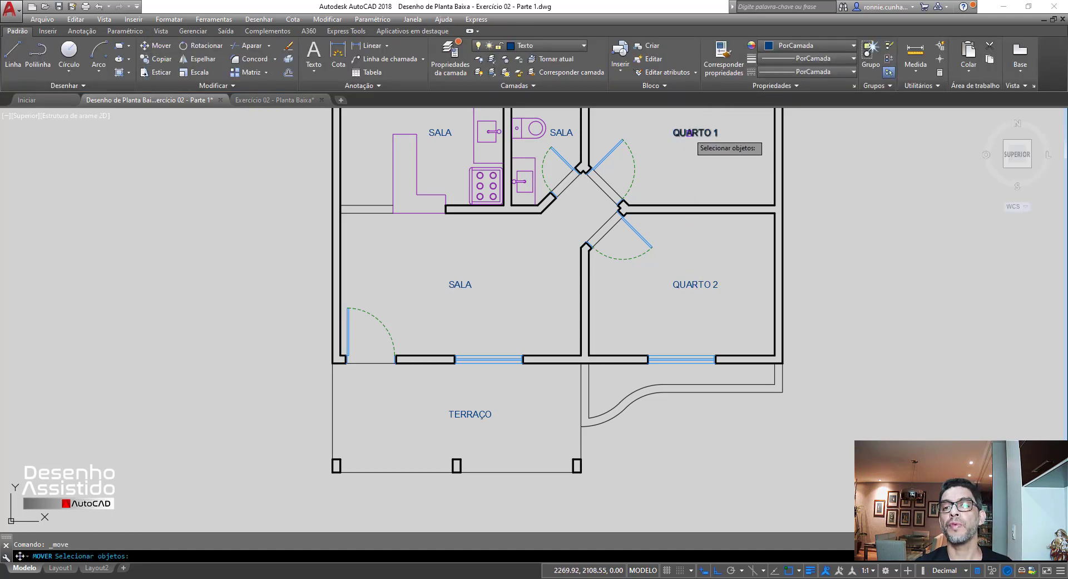
click(712, 284)
key(Return)
click(715, 285)
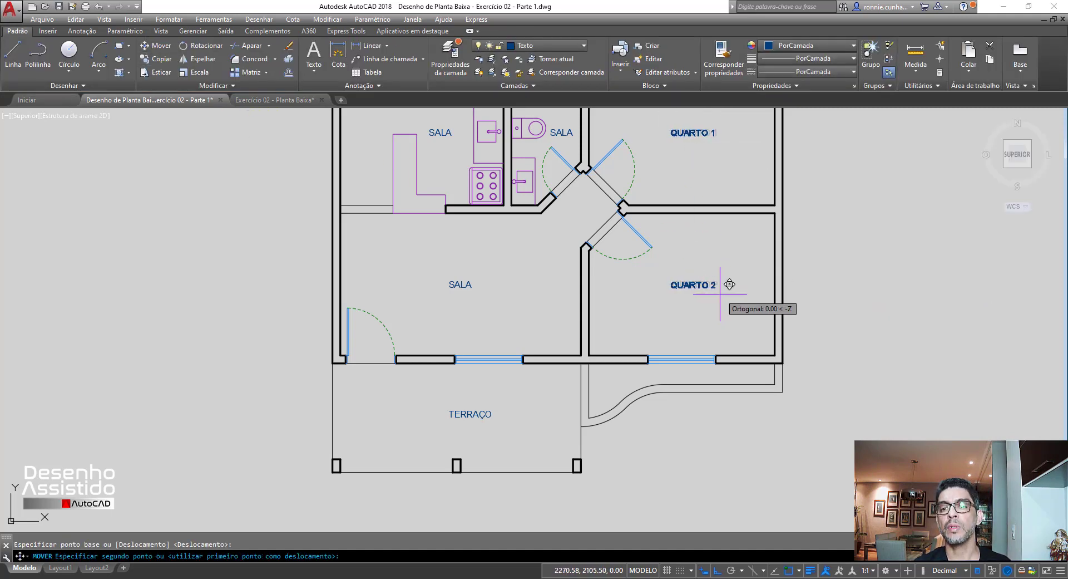
click(704, 285)
scroll(637, 320, down, 2)
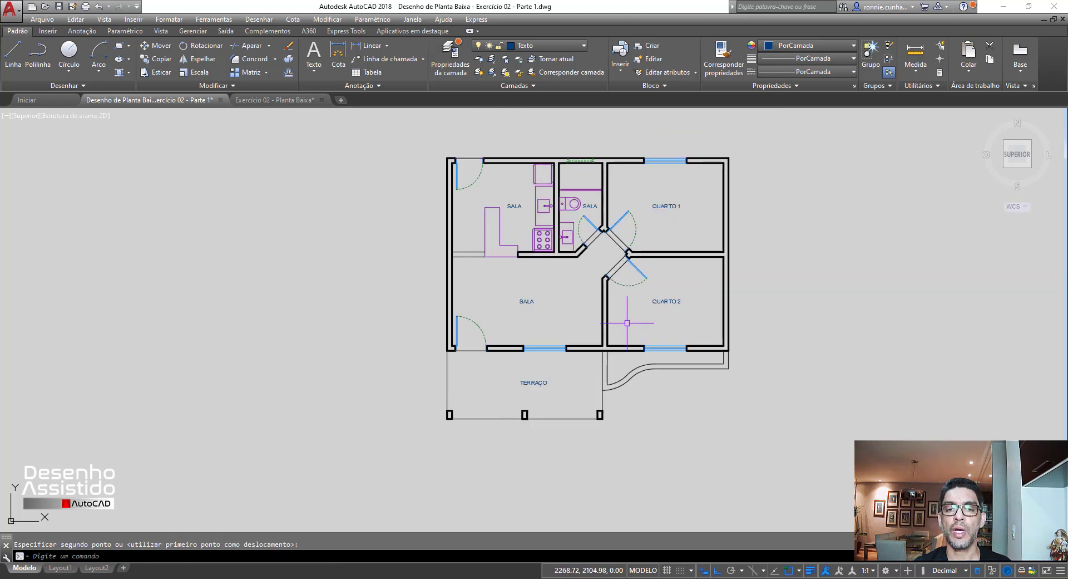
Change the kitchen's SALA label to COZINHA and the bathroom's SALA label to BWC.
scroll(632, 306, up, 2)
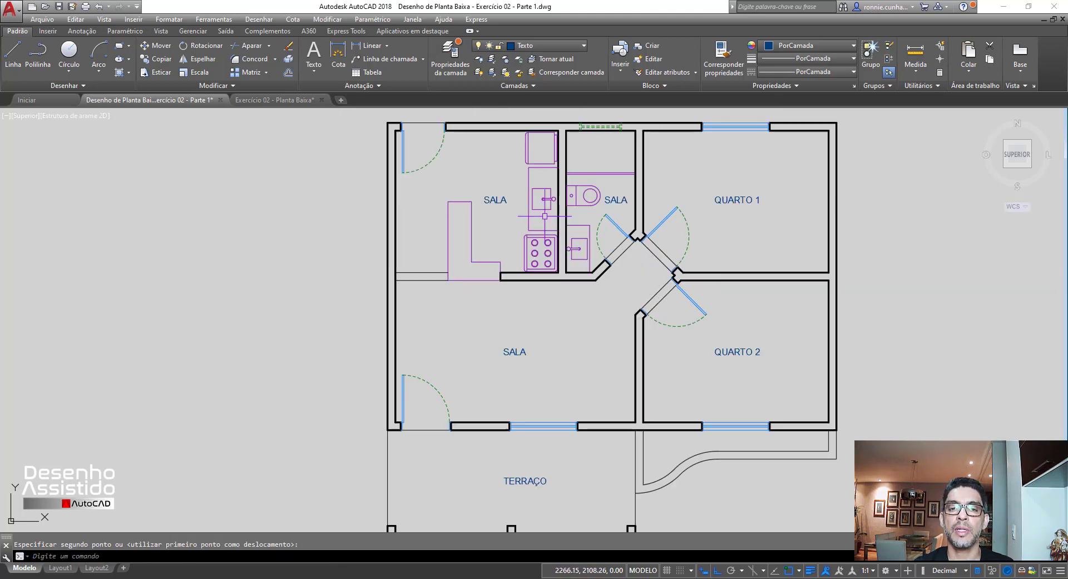
double_click(512, 202)
text(COZINHA)
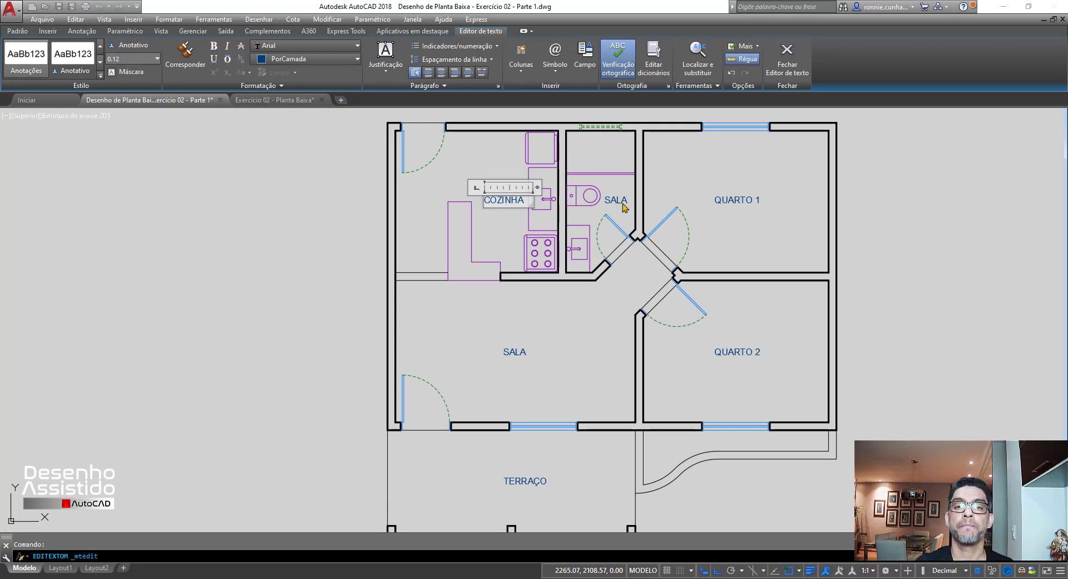
click(623, 206)
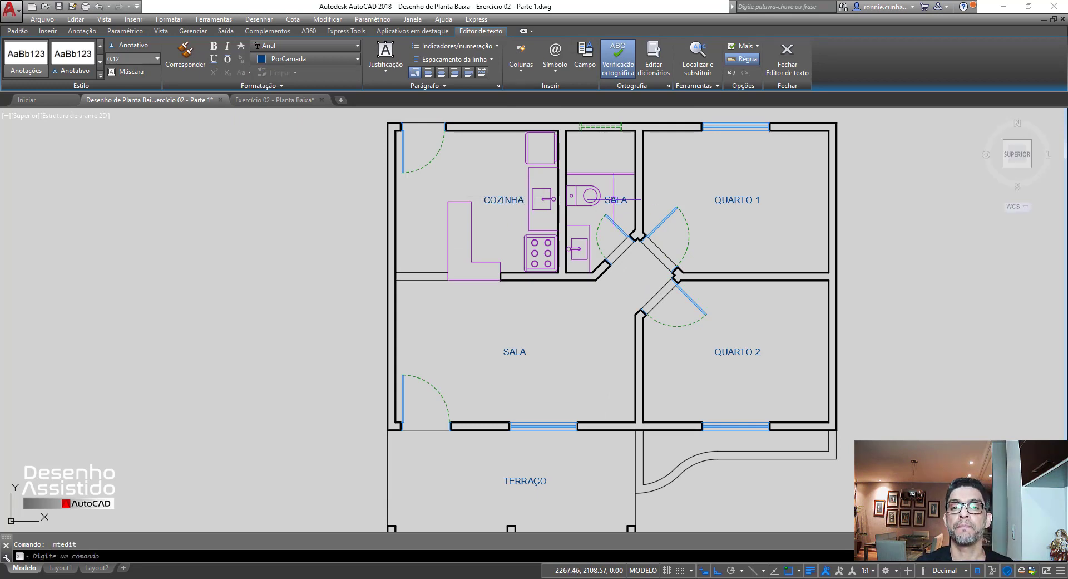
double_click(618, 203)
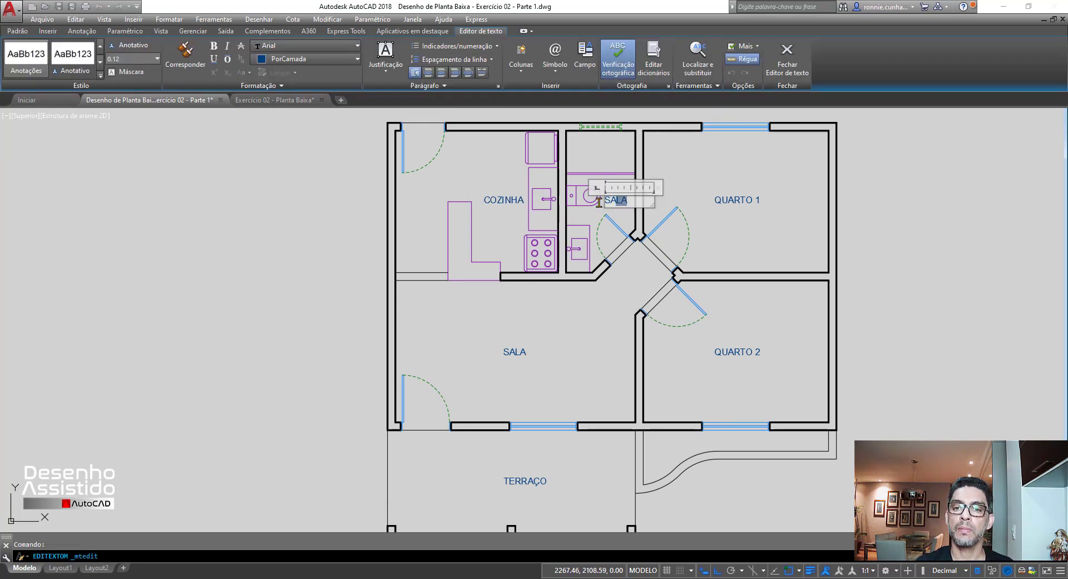
text(BW)
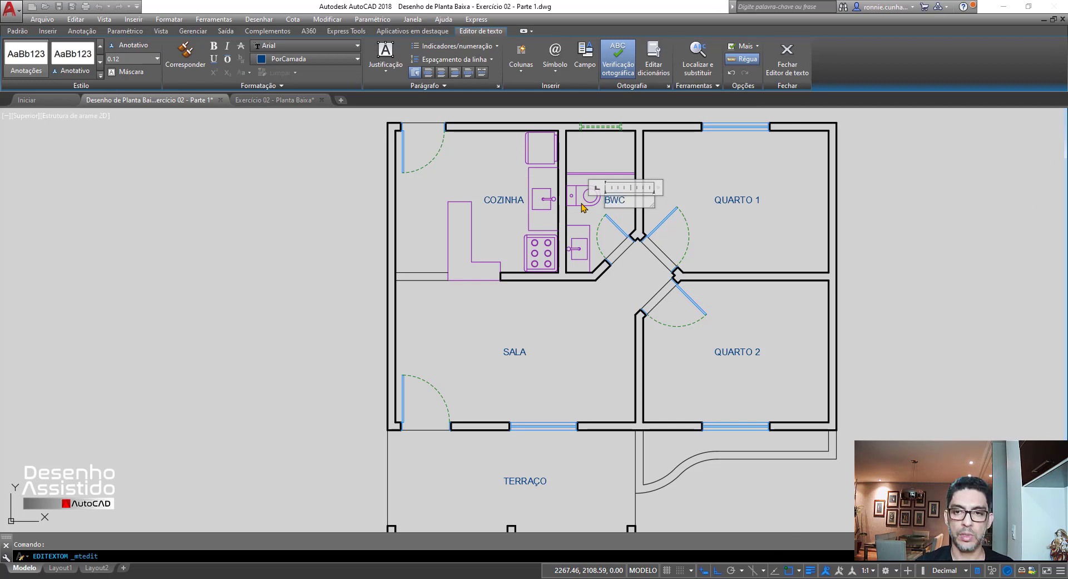
text(C)
click(733, 235)
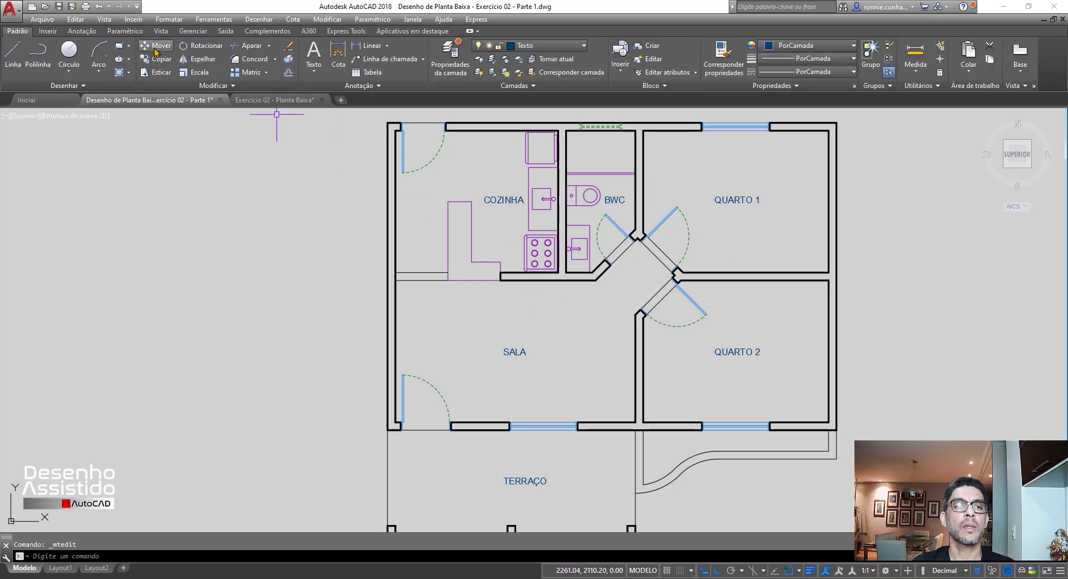
Move the COZINHA label slightly to the left, away from the kitchen sink counter.
click(157, 46)
click(492, 201)
key(Return)
click(505, 229)
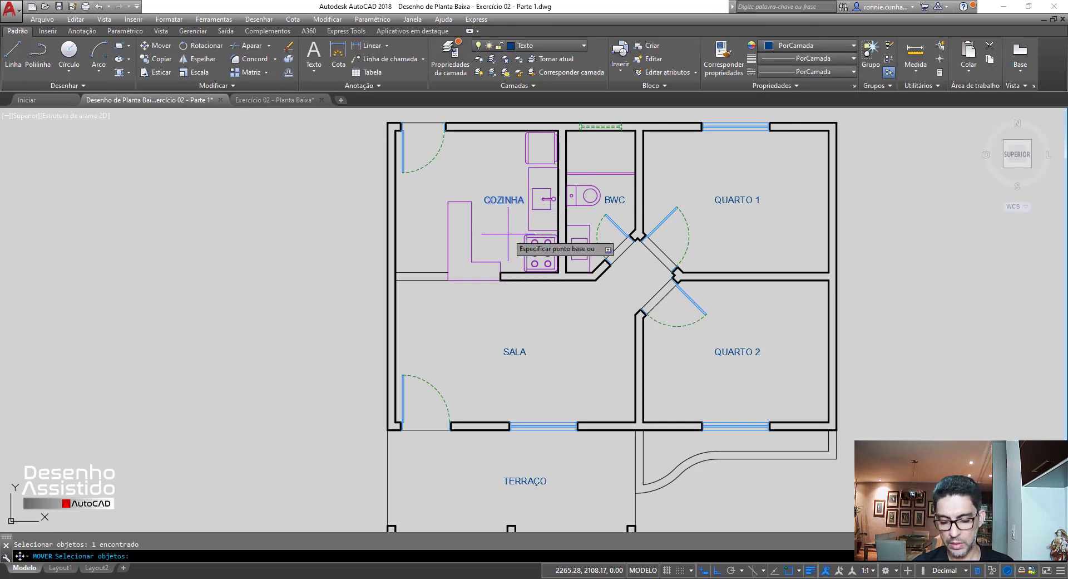
click(508, 219)
scroll(478, 190, down, 2)
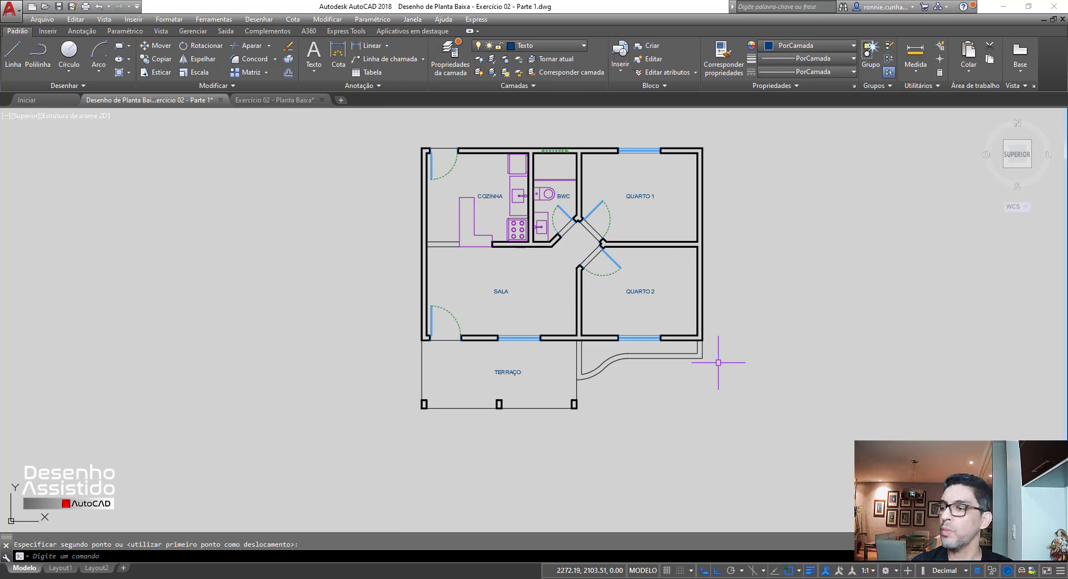
Copy the BWC label into the small hall between the three angled doors, with ortho mode off.
scroll(574, 195, up, 2)
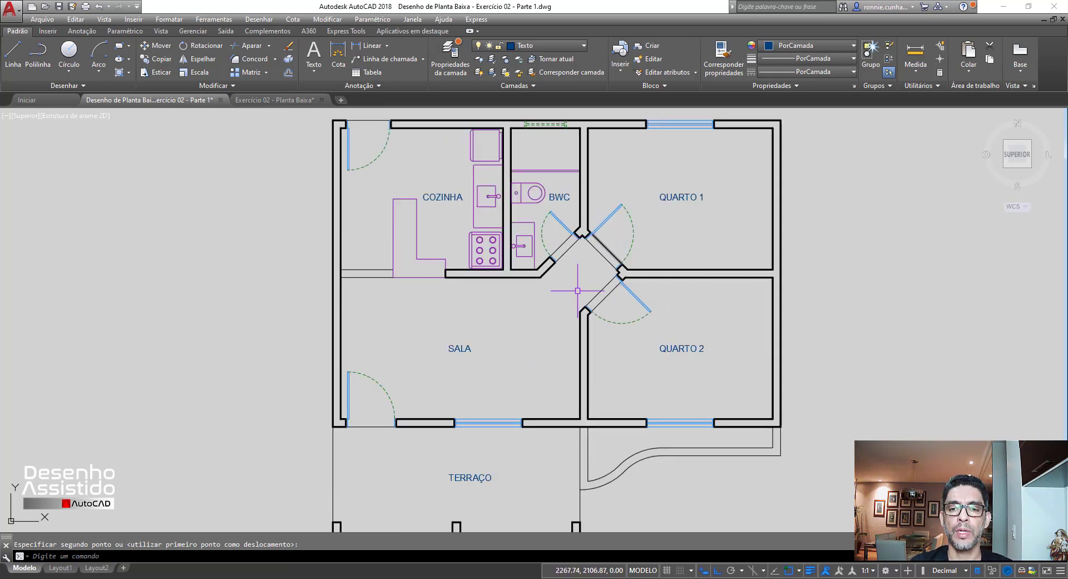
click(158, 58)
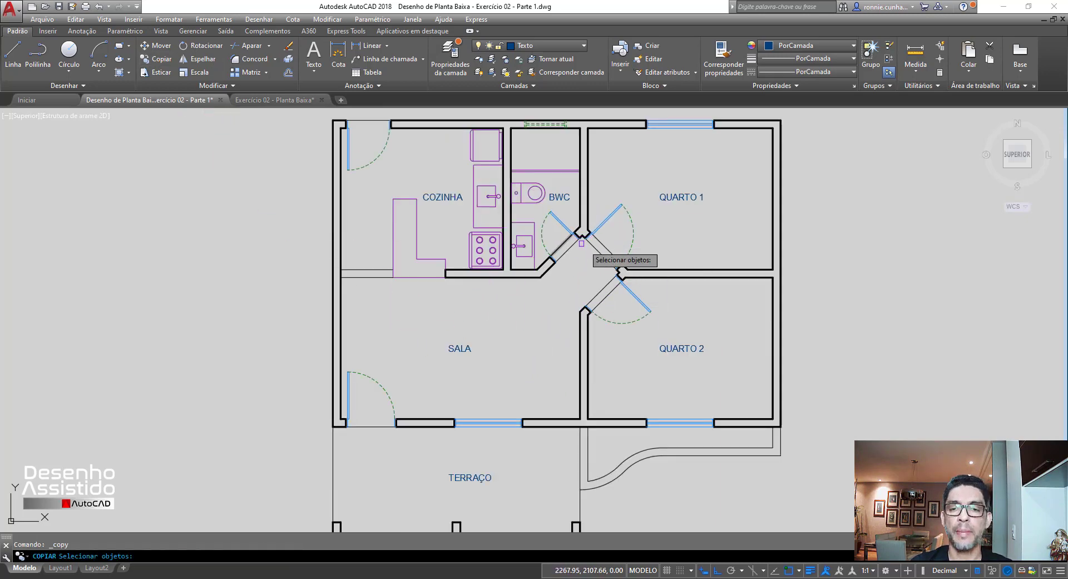
click(557, 196)
key(Return)
click(581, 201)
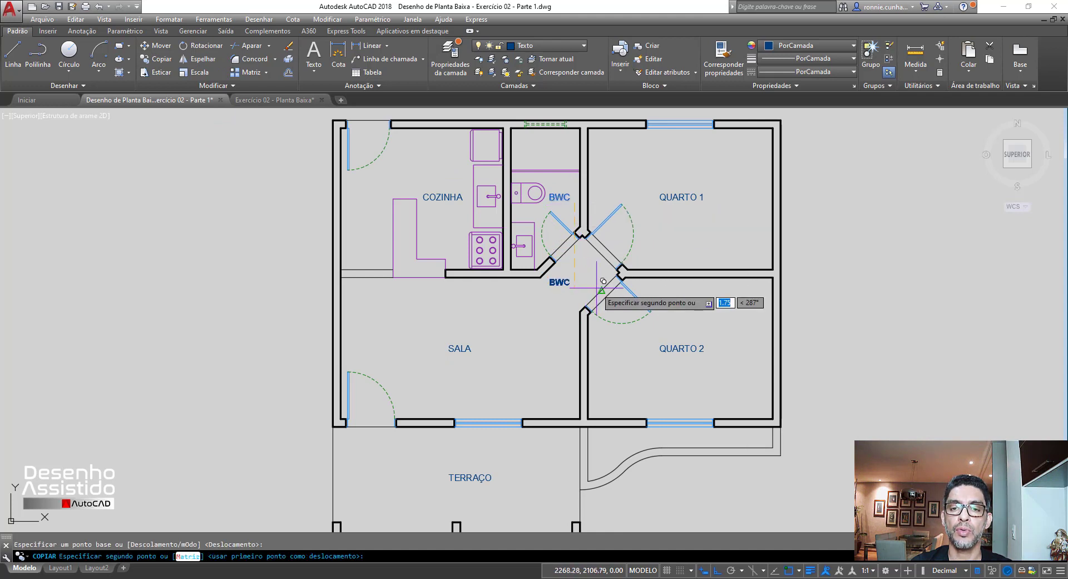
key(F8)
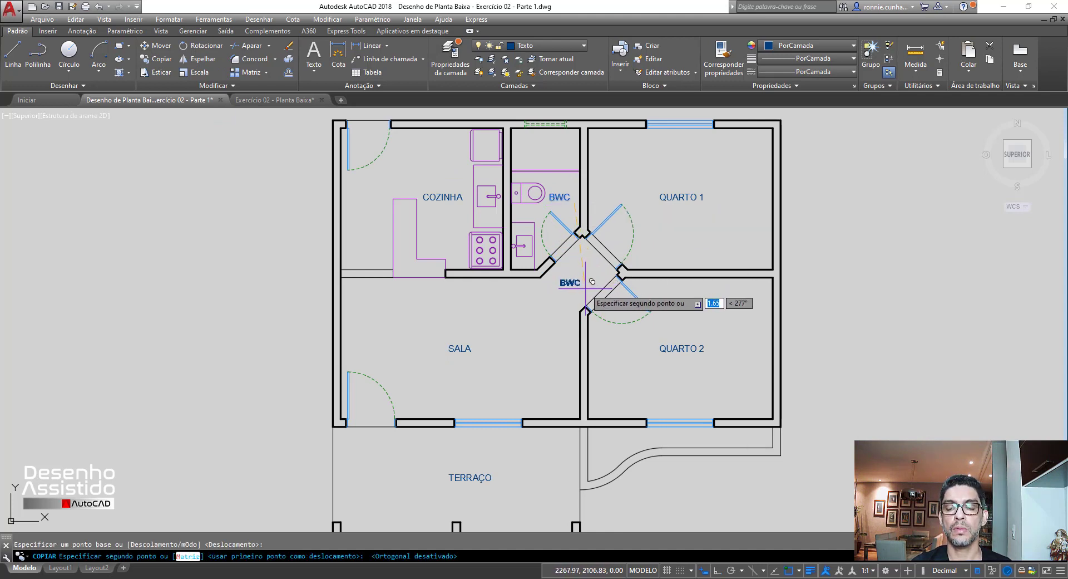
click(607, 266)
key(Escape)
Change the text of the copied label in the hall to HALL.
double_click(576, 268)
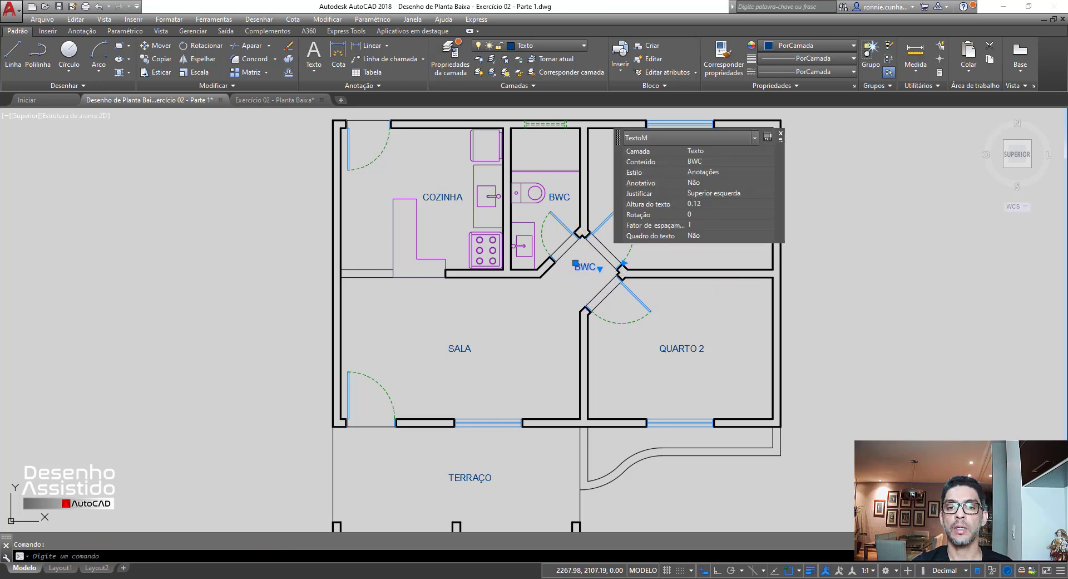
text(HALL)
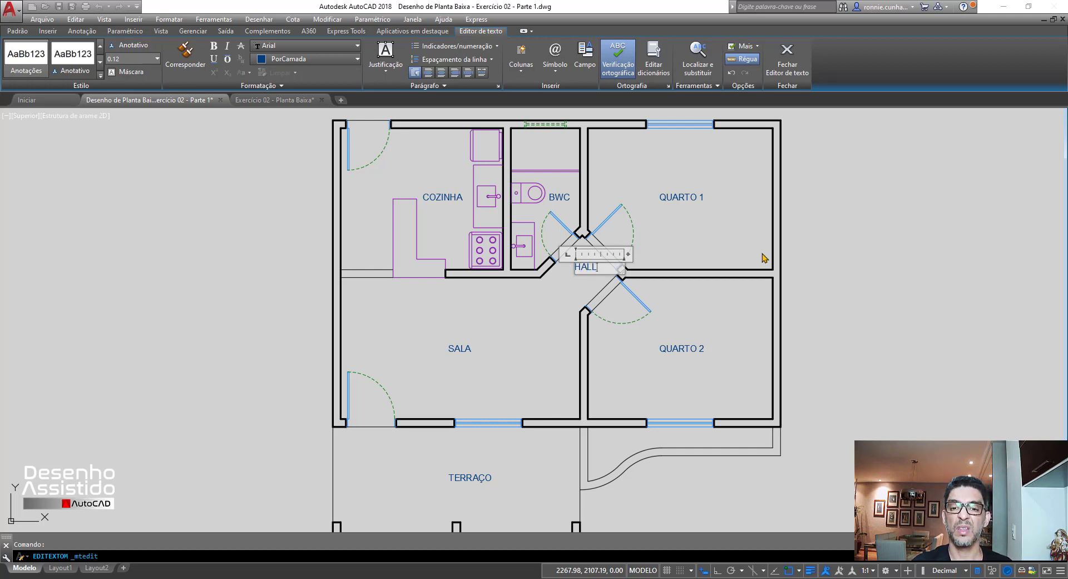
click(852, 265)
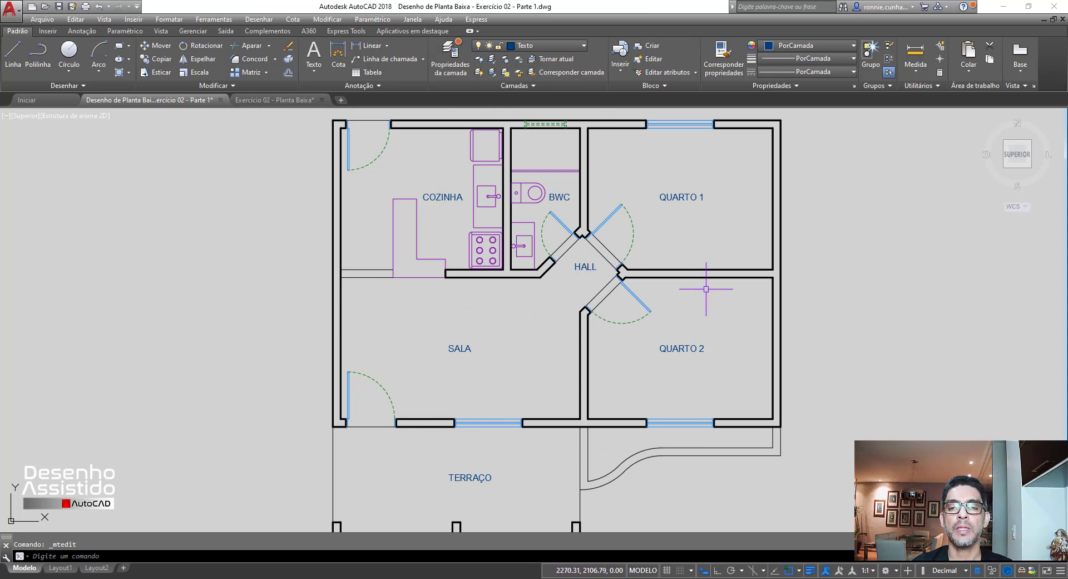
Make Hachura the current layer.
scroll(550, 281, down, 2)
scroll(513, 395, up, 2)
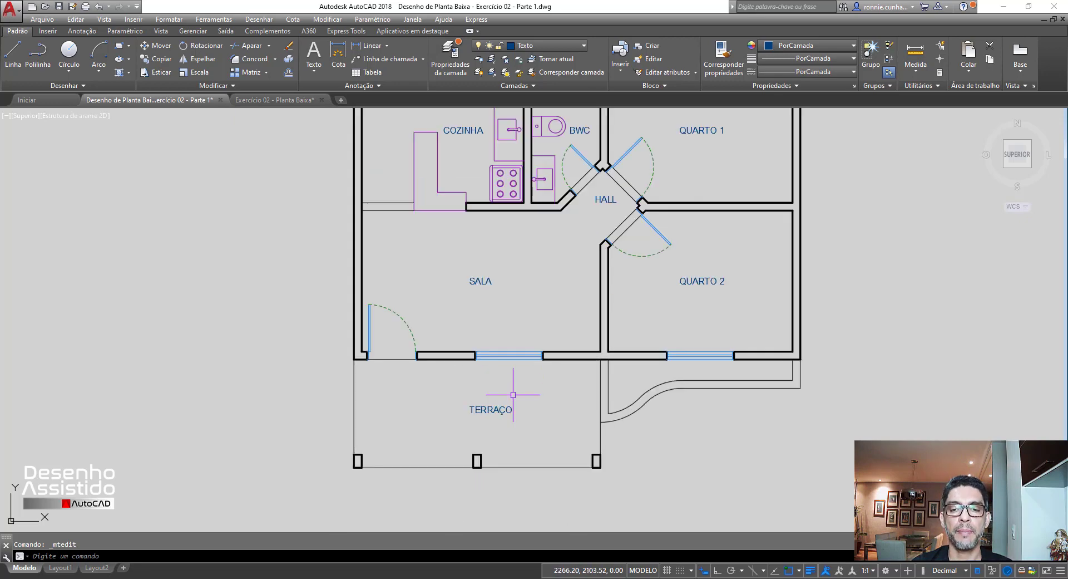
scroll(513, 394, down, 2)
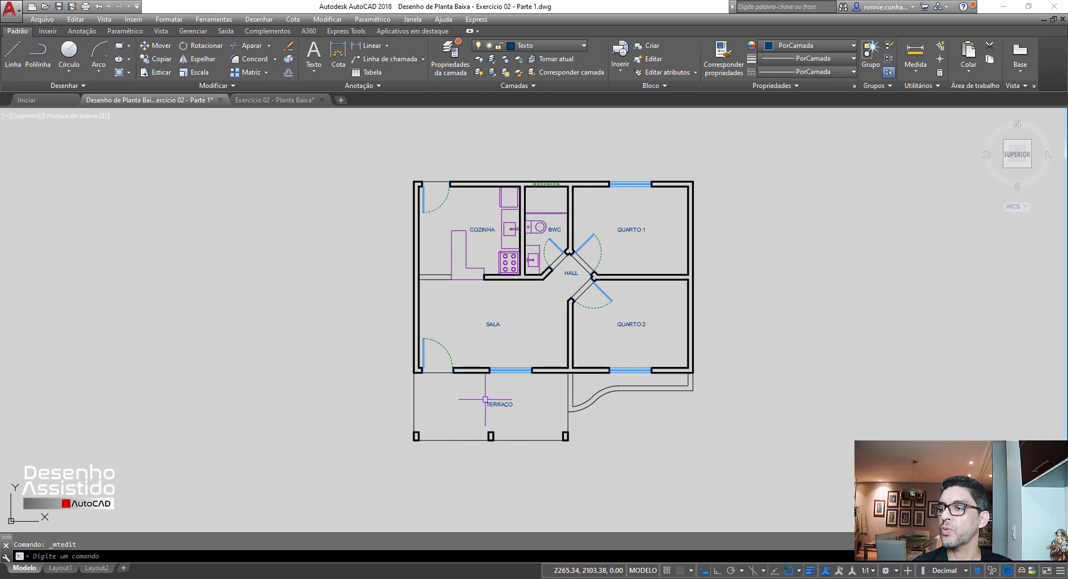
click(560, 47)
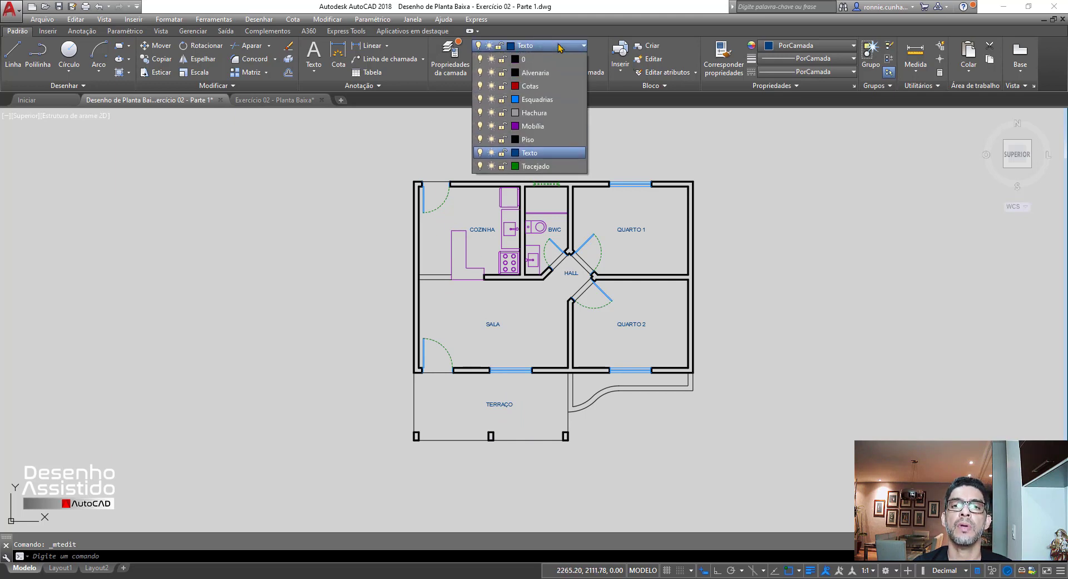
click(537, 117)
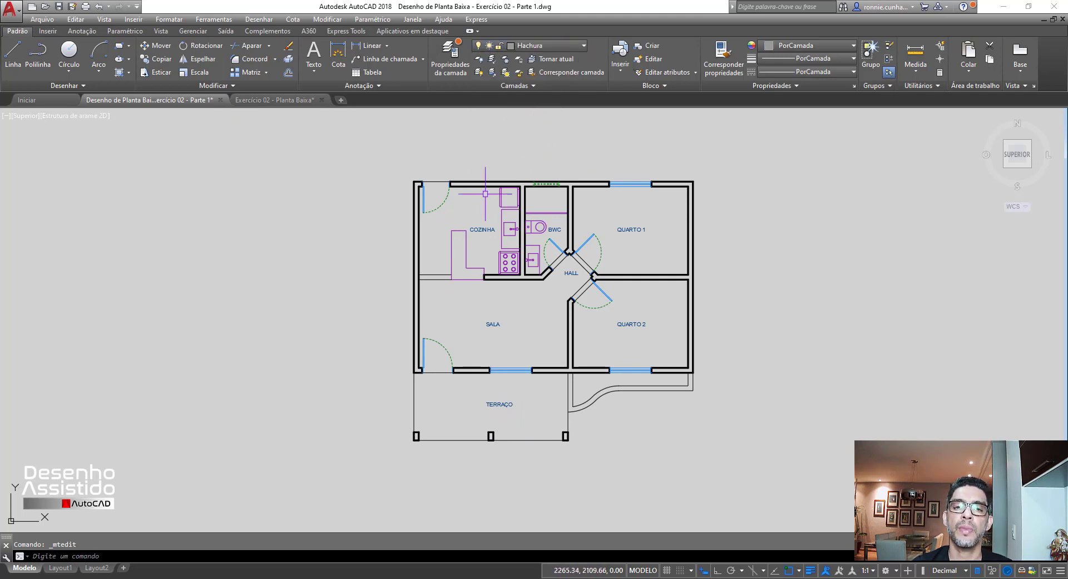
Move the TERRAÇO label slightly to the left so that it is centred in the terrace.
scroll(485, 194, up, 2)
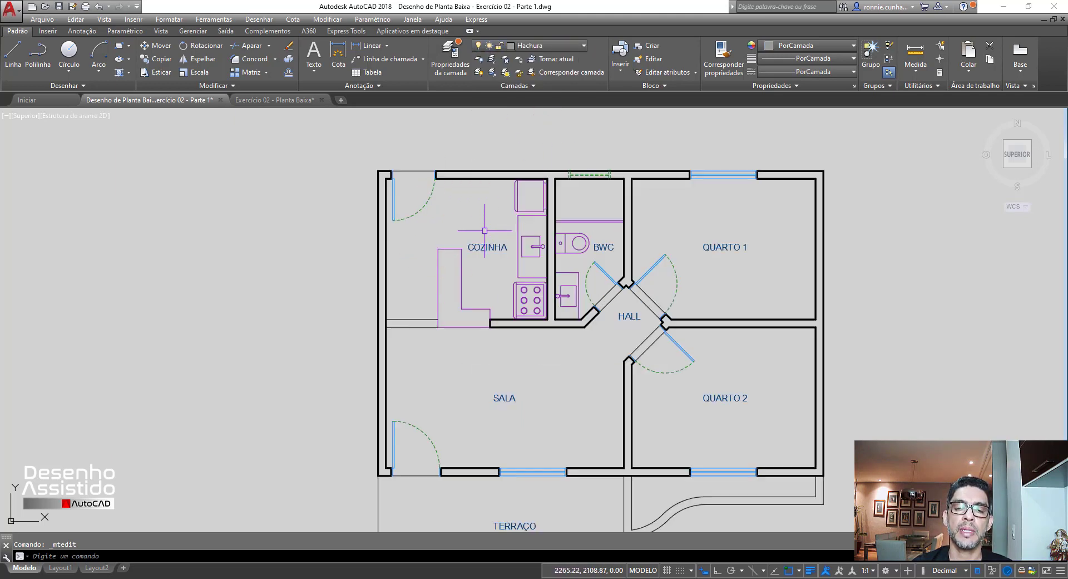
scroll(434, 207, down, 5)
scroll(430, 341, up, 8)
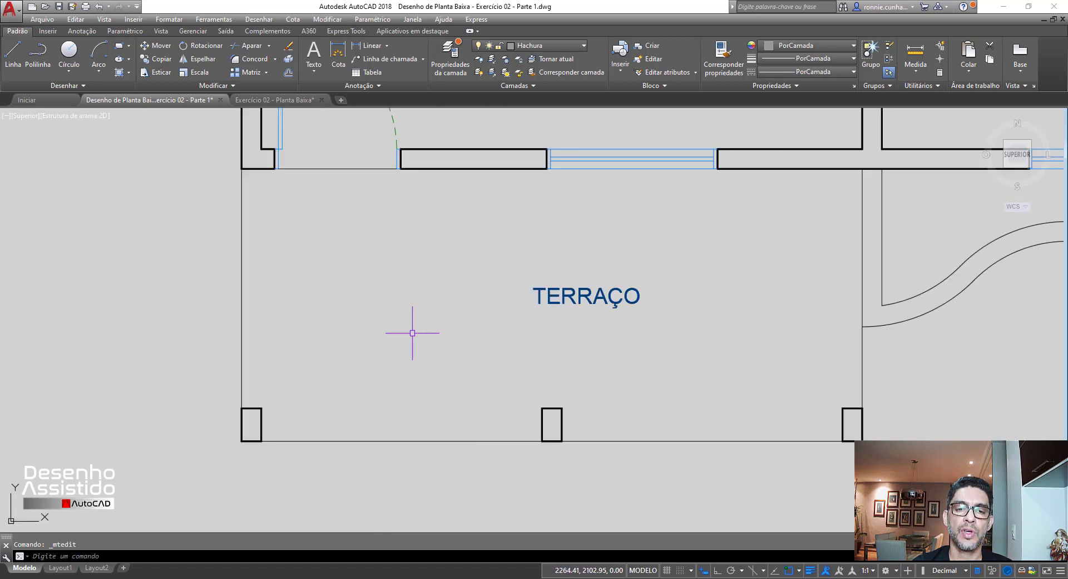
scroll(521, 345, down, 3)
scroll(520, 345, up, 2)
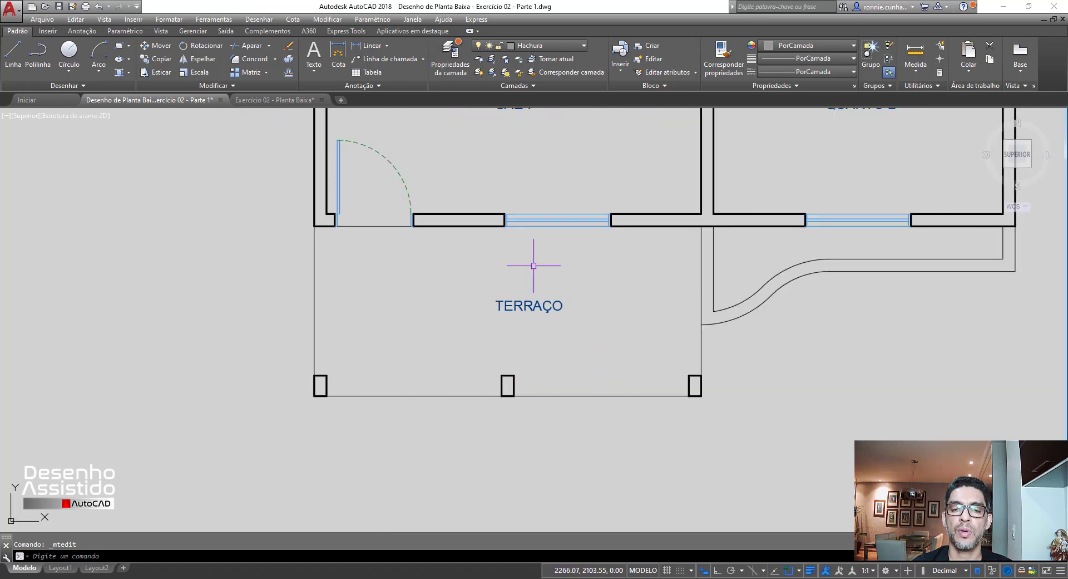
click(151, 44)
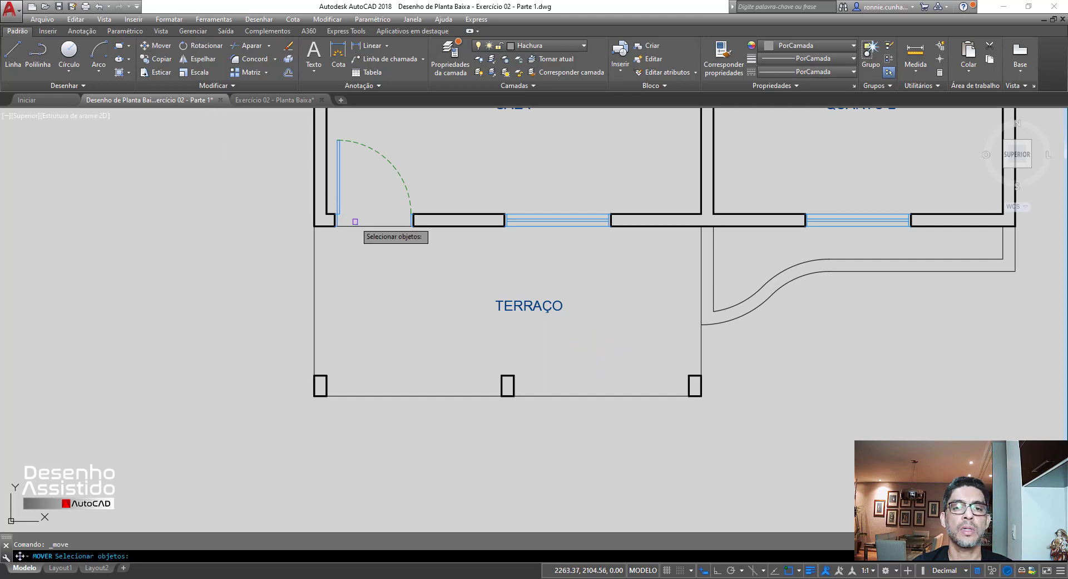
click(523, 306)
key(Return)
click(612, 314)
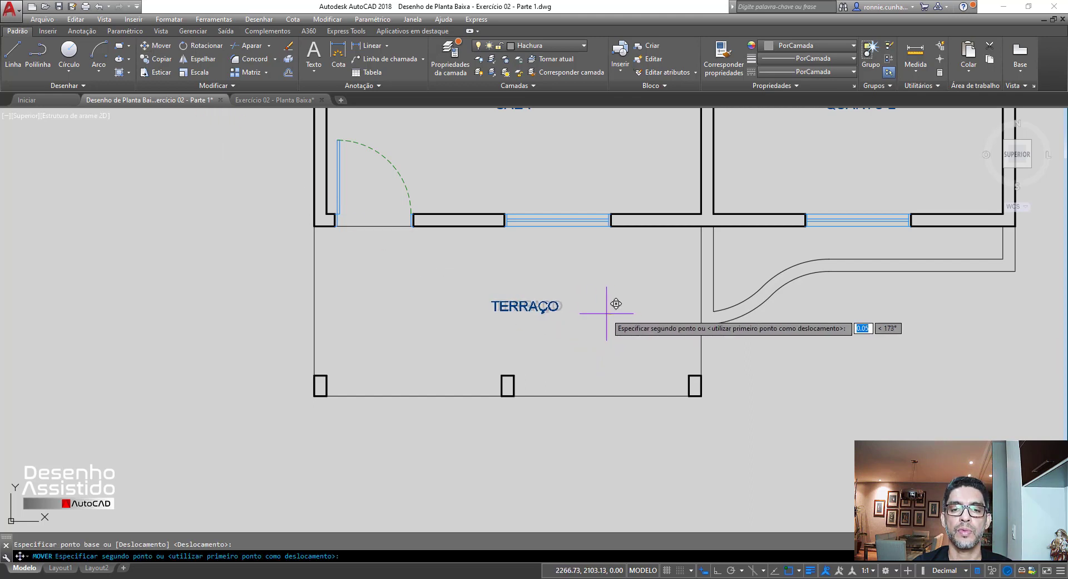
scroll(493, 358, down, 2)
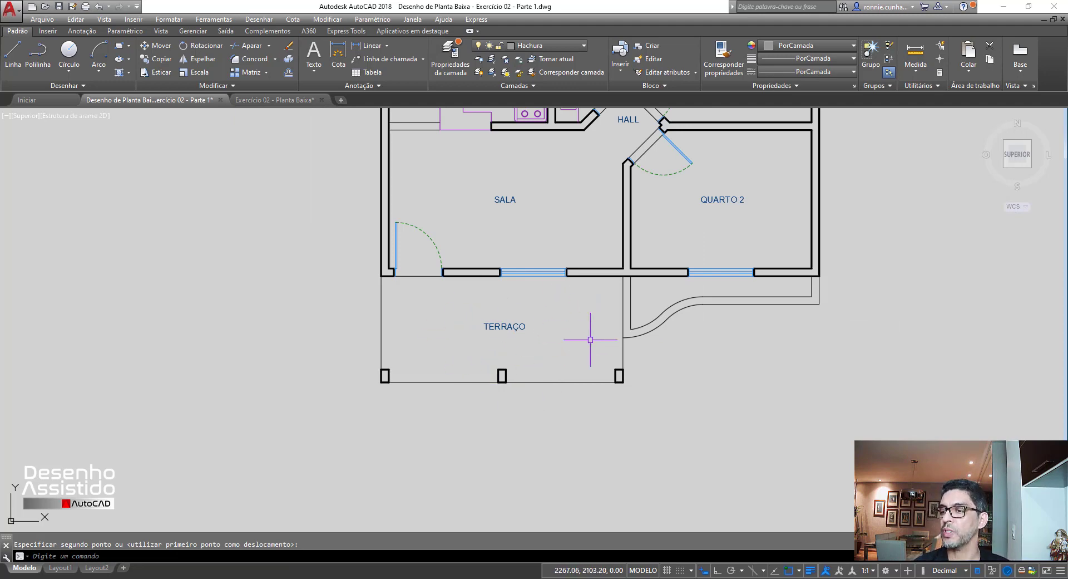
Hatch the terrace with the user-defined pattern (USUÁRIO) at a line spacing of 0.3.
right_click(492, 324)
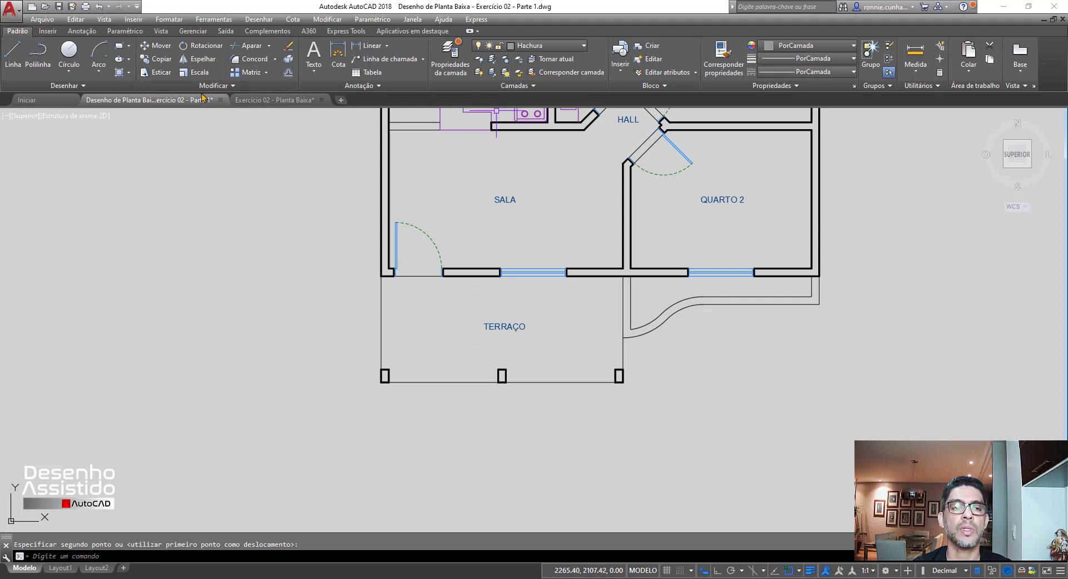
click(117, 73)
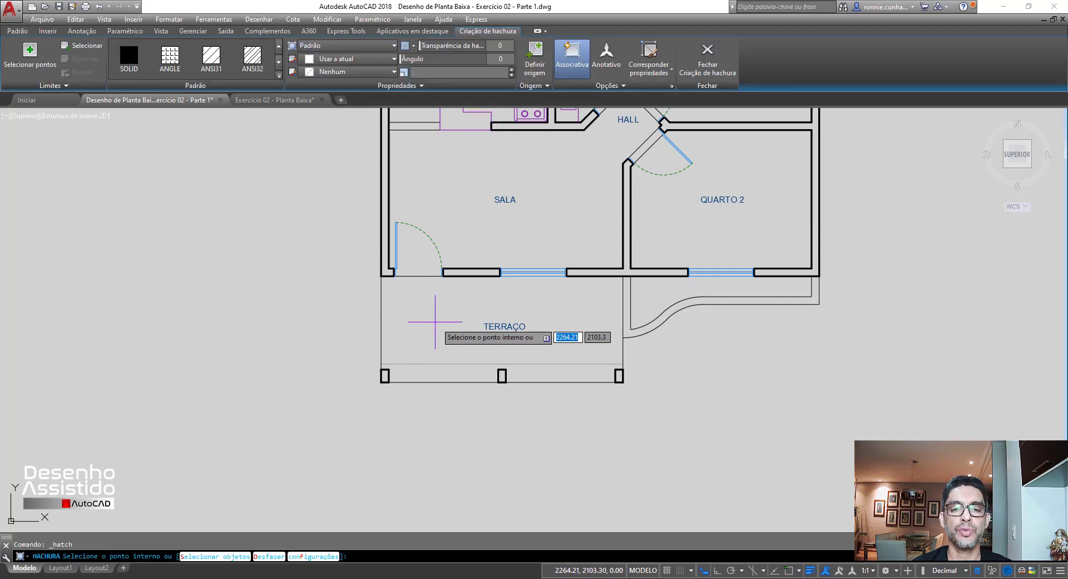
click(279, 77)
drag(280, 61, 288, 196)
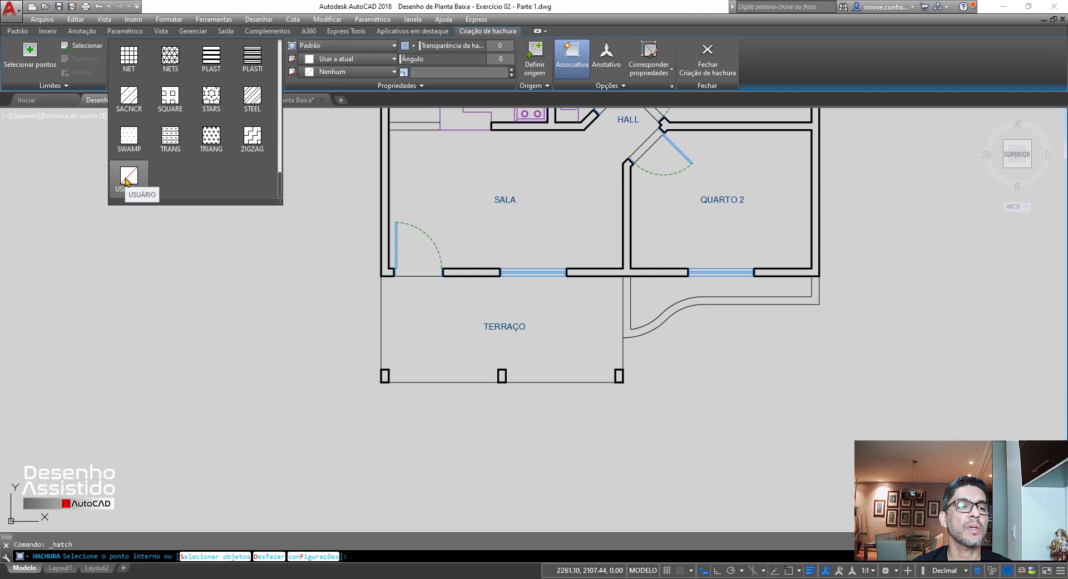
click(127, 180)
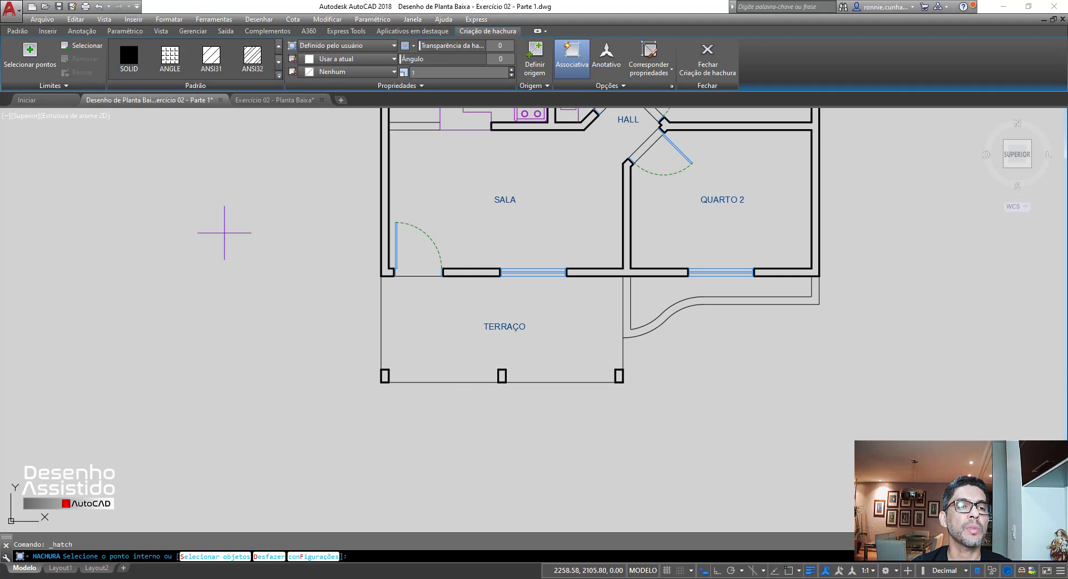
click(423, 313)
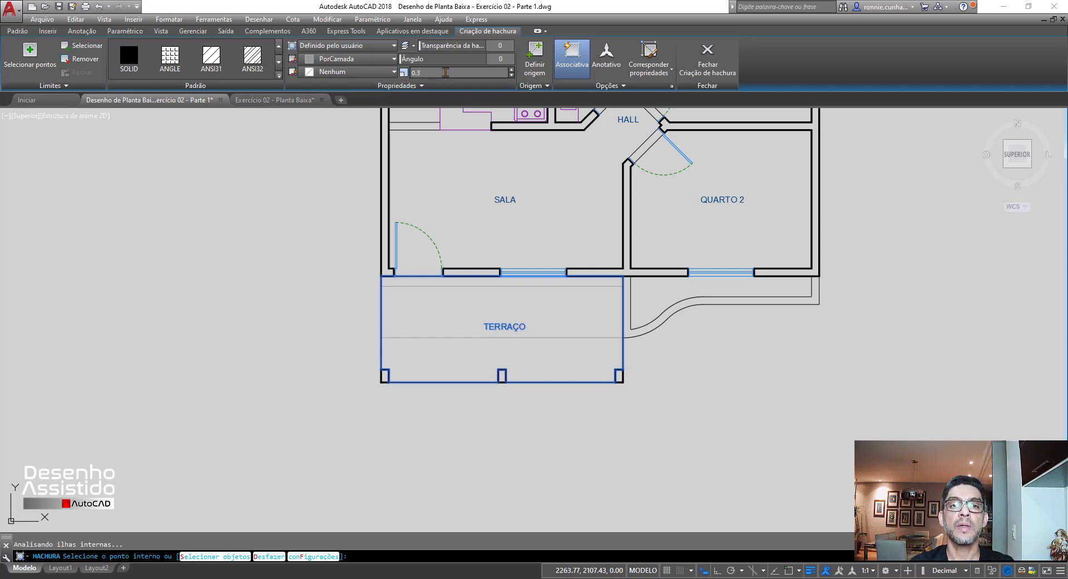
key(Return)
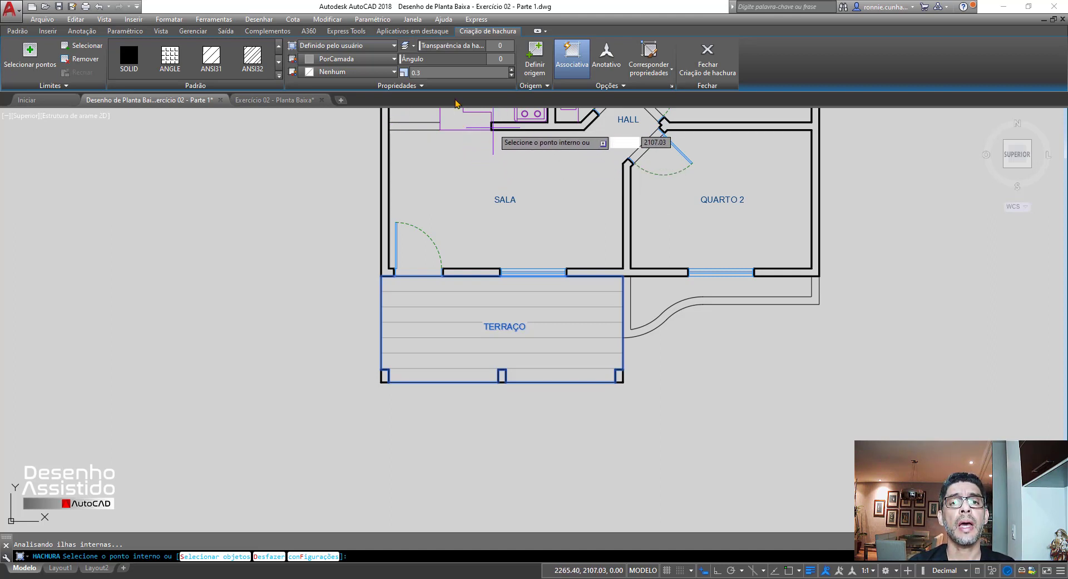
Make the terrace hatch double so that it forms a square tile grid, and finish the hatch.
click(422, 86)
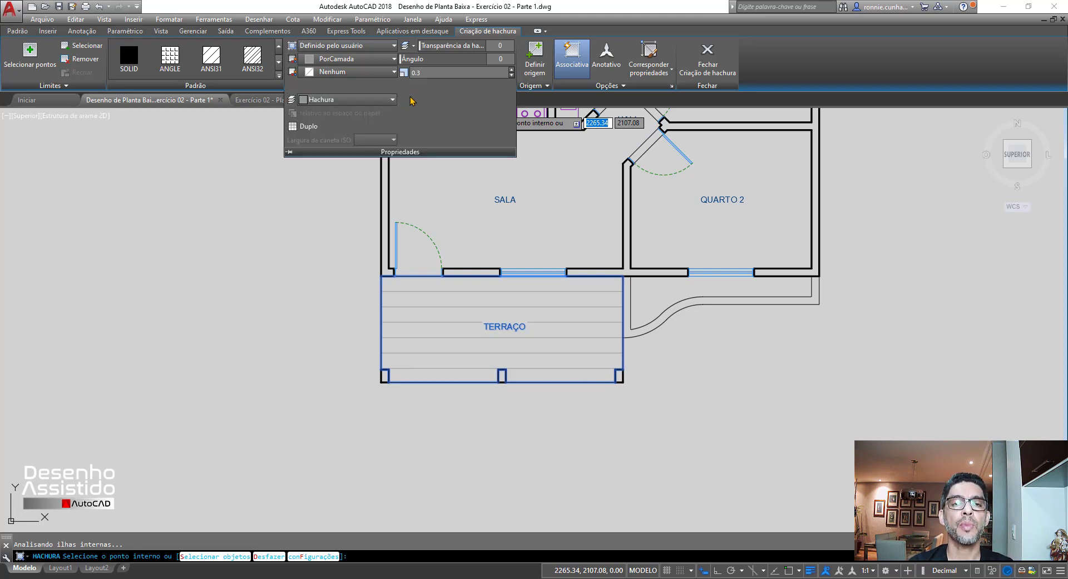
click(306, 126)
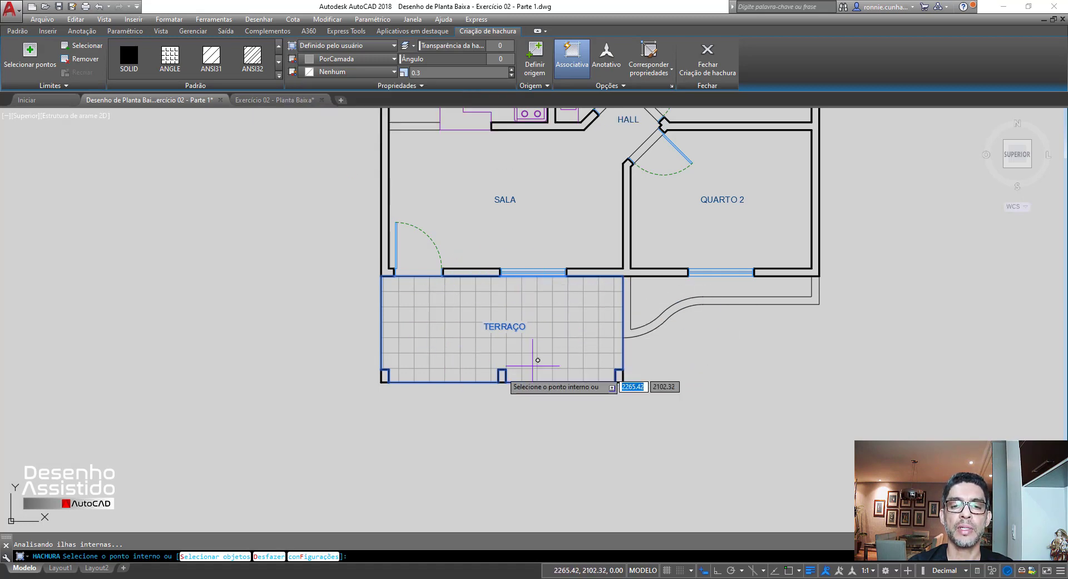
scroll(537, 362, down, 2)
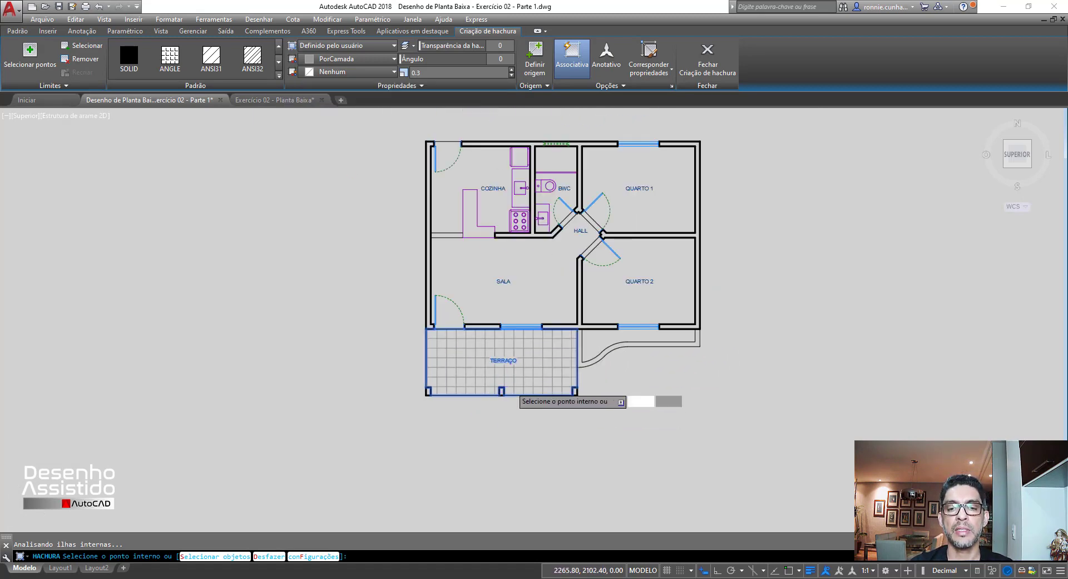
scroll(514, 386, up, 4)
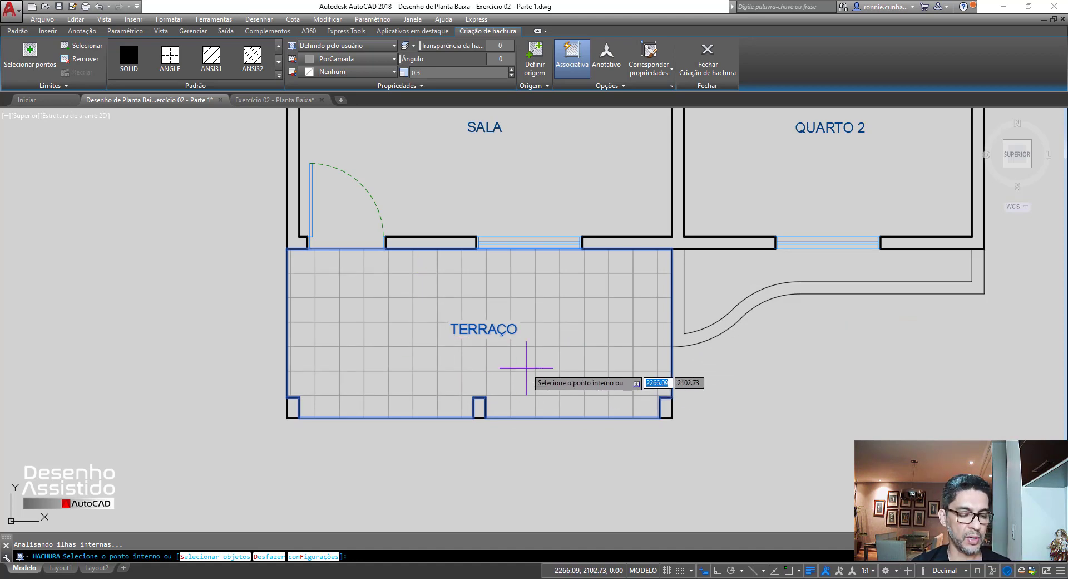
key(Escape)
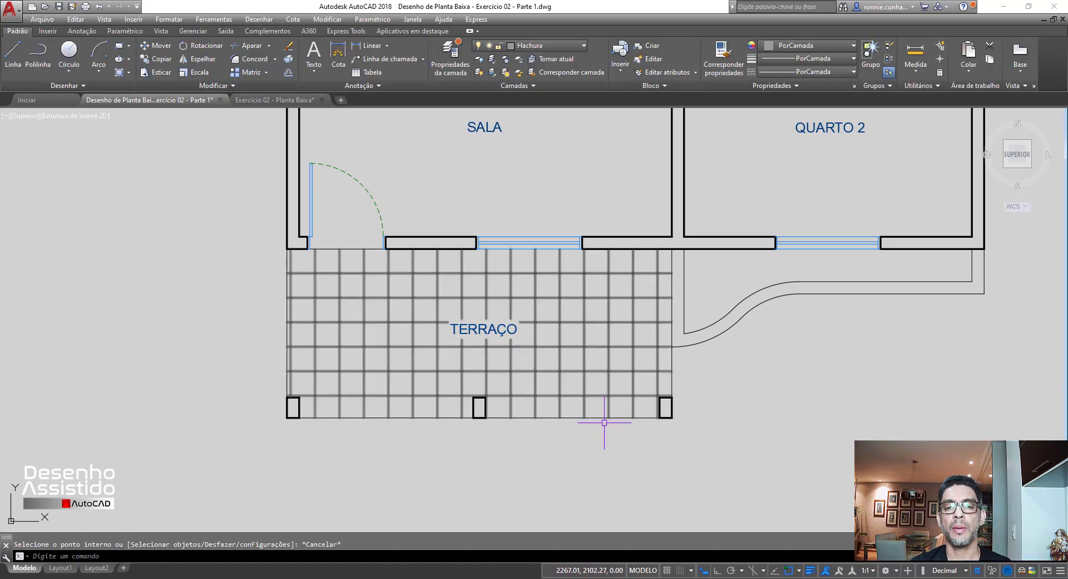
Hatch the COZINHA floor around the counters and appliances with the same double user-defined pattern at 0.3 spacing.
scroll(546, 425, down, 4)
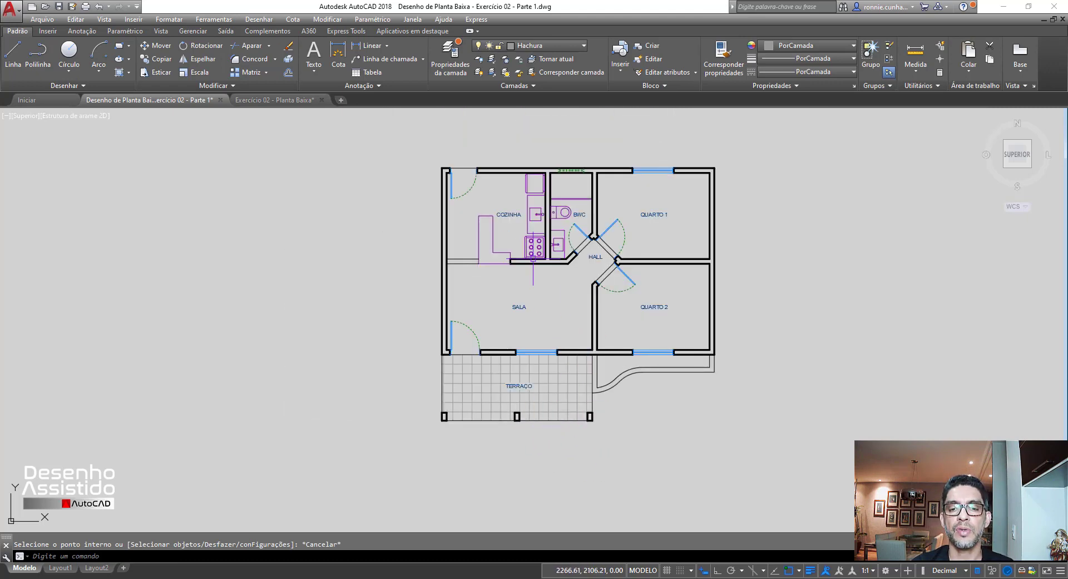
scroll(501, 202, up, 2)
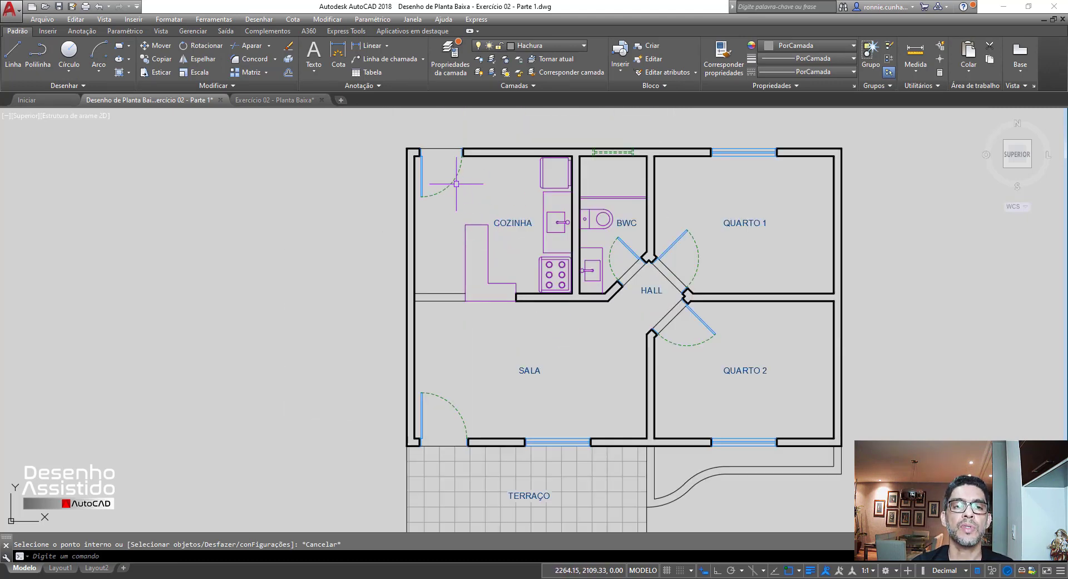
click(120, 75)
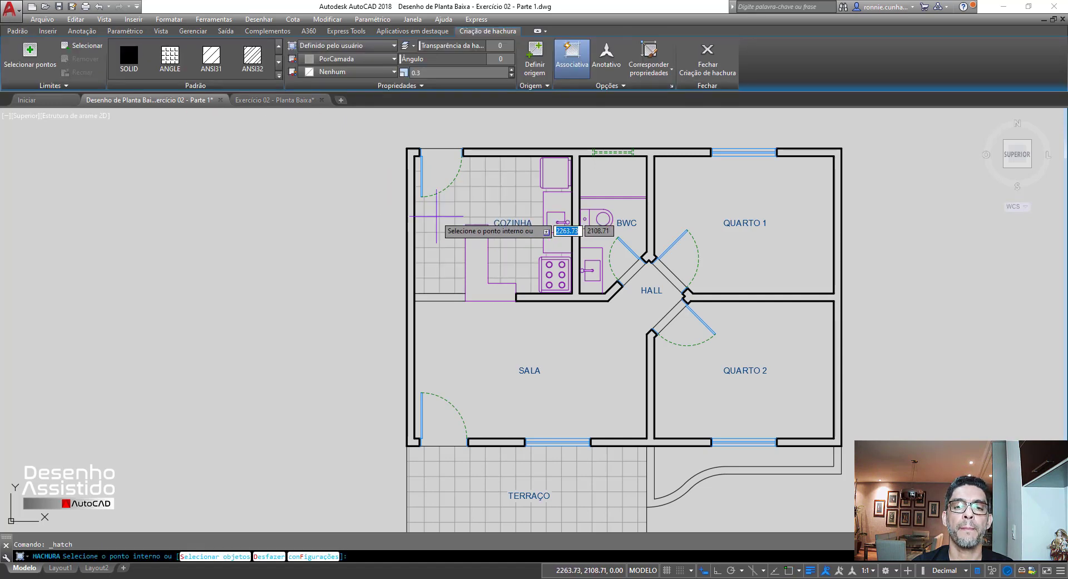
click(429, 192)
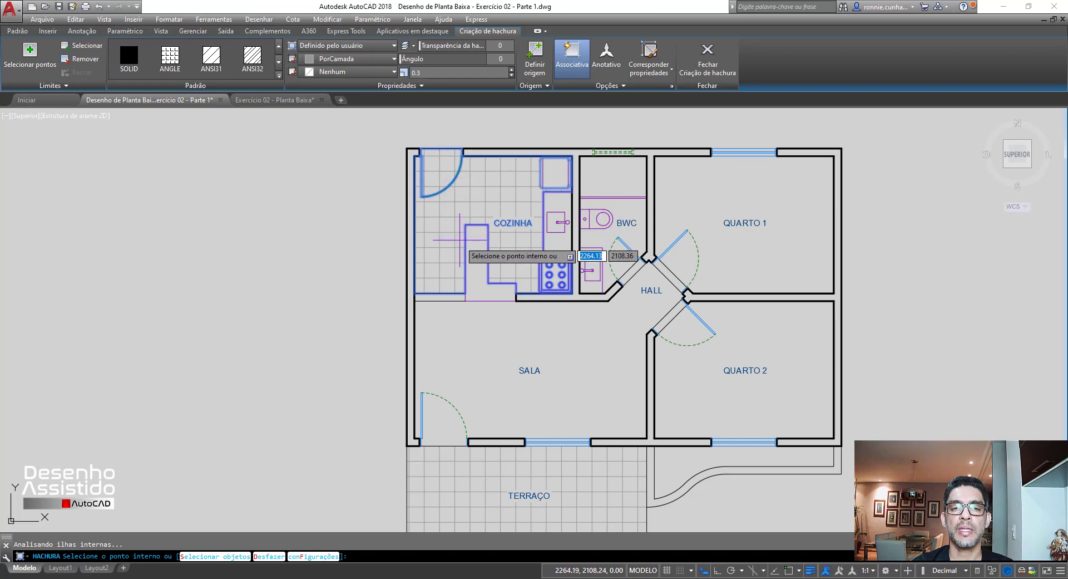
scroll(470, 295, down, 4)
scroll(498, 348, up, 2)
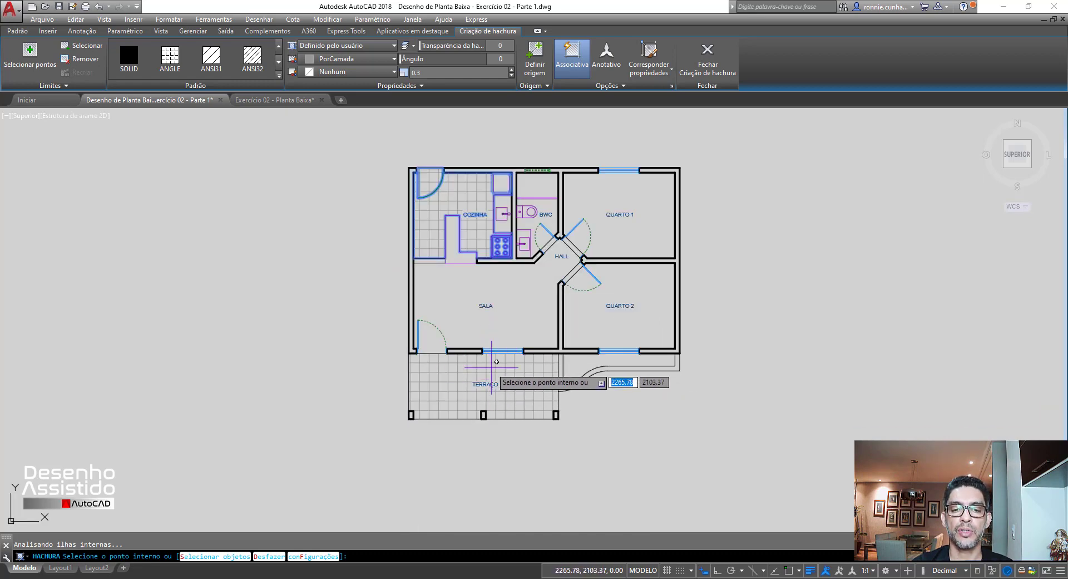
scroll(462, 162, up, 4)
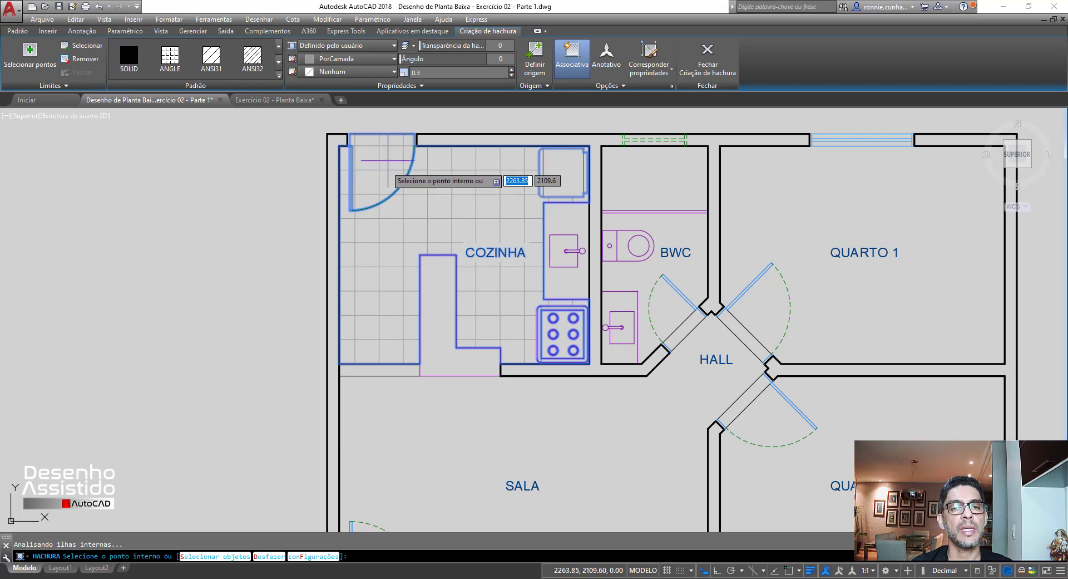
key(Return)
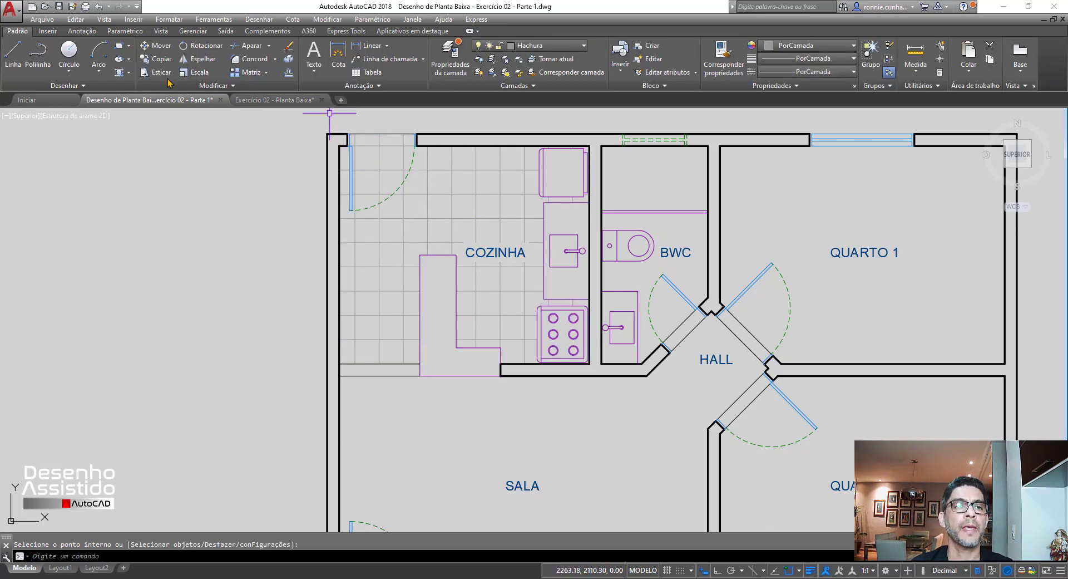
Hatch both floor areas of the BWC, the shower and the main part, with the same 0.3 tile grid.
click(118, 76)
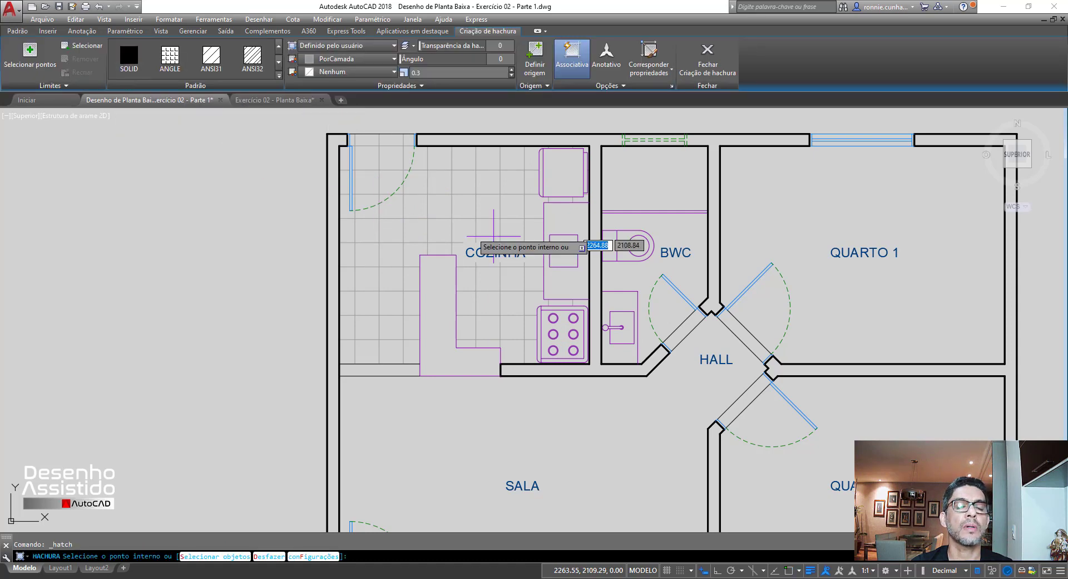
click(655, 186)
click(658, 227)
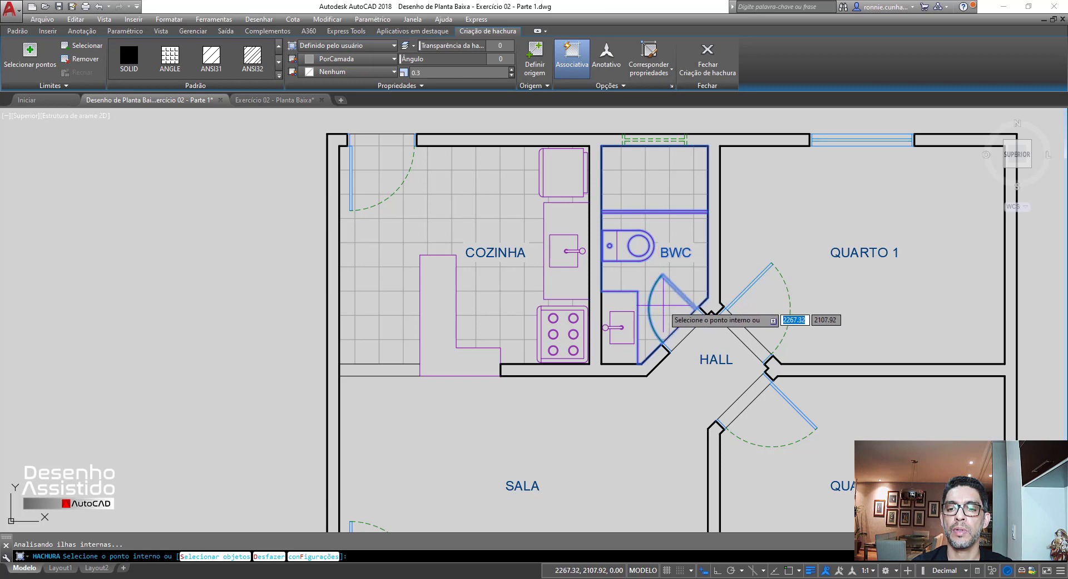
key(Return)
scroll(537, 233, down, 4)
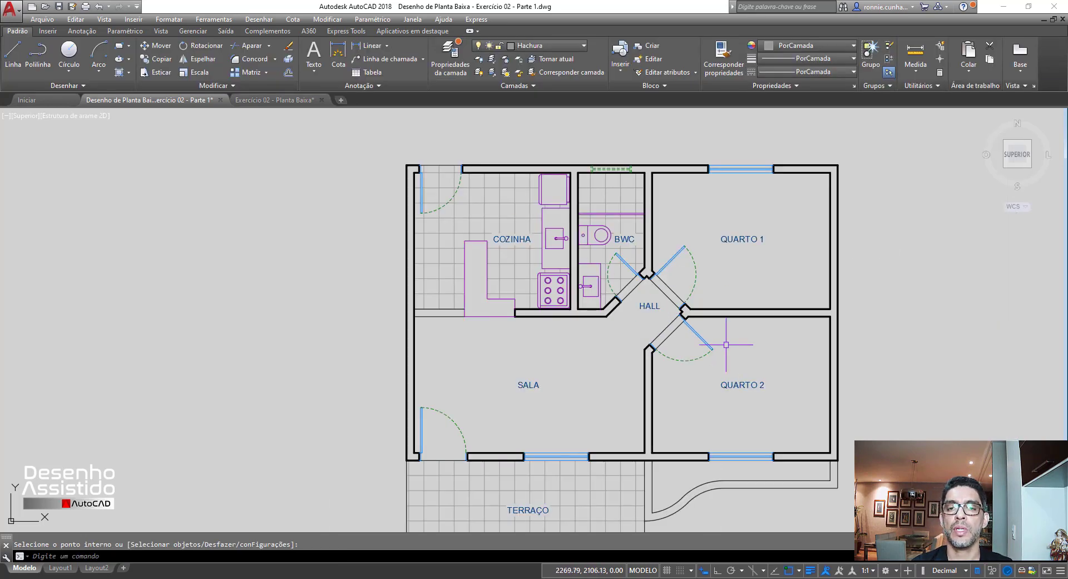
scroll(642, 329, up, 2)
scroll(536, 265, down, 2)
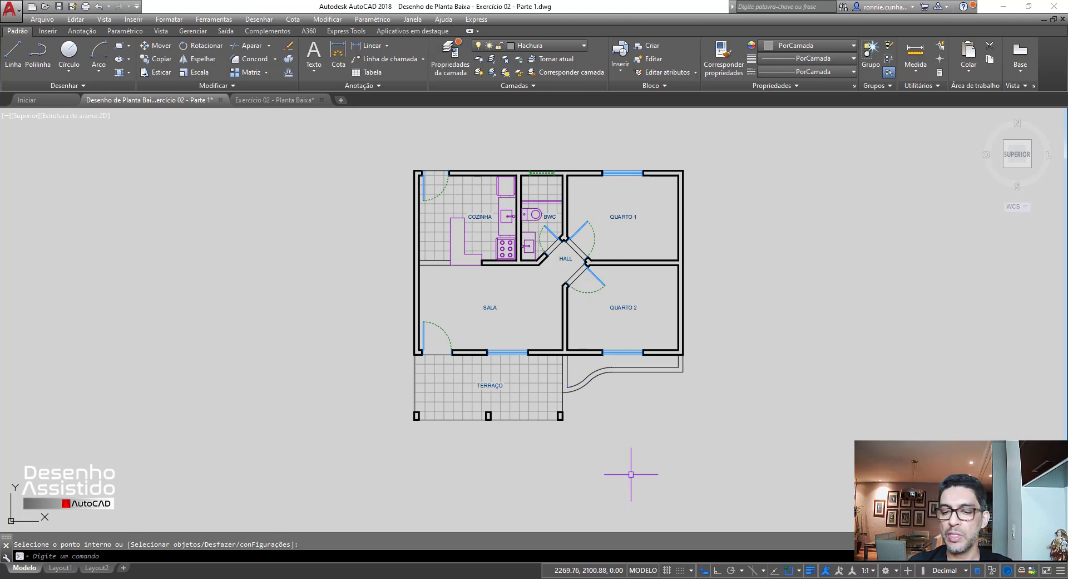
Check the reference plan Exercício 02 - Planta Baixa.pdf in Foxit Reader for the ceramic tile size and laying start points, and return to AutoCAD.
mouse_move(562, 577)
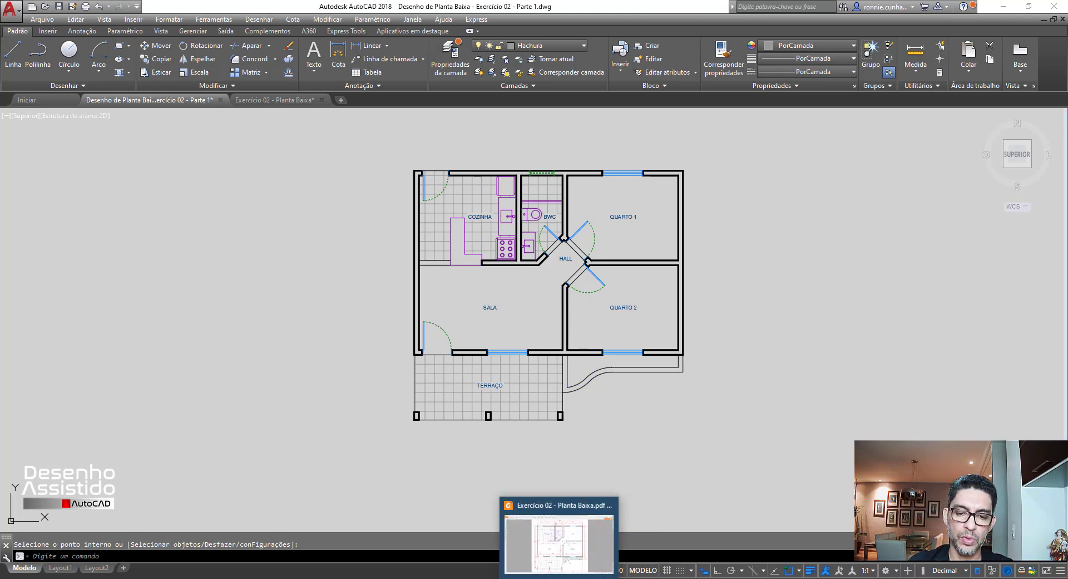
click(565, 548)
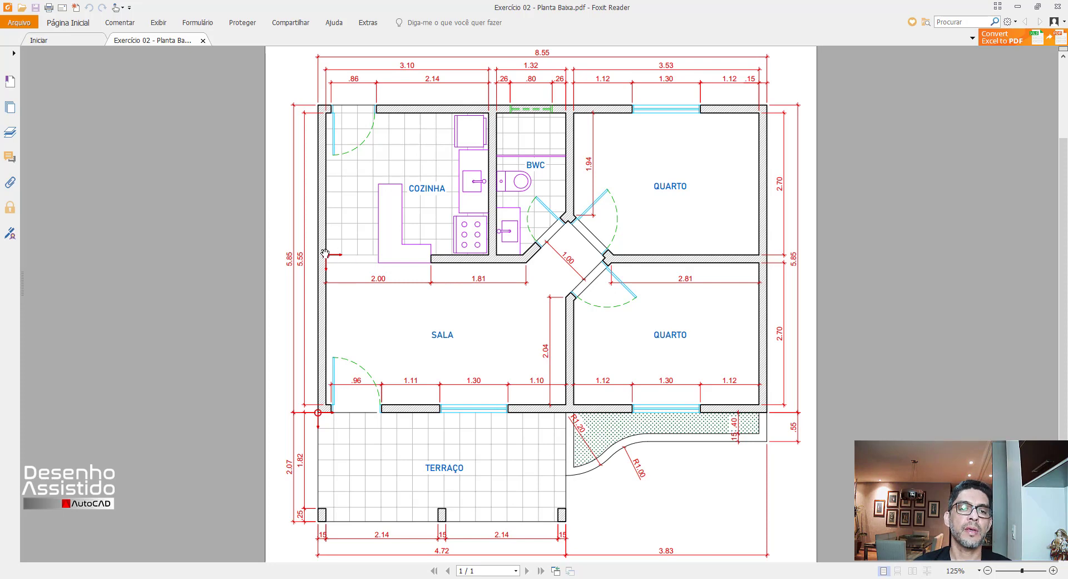
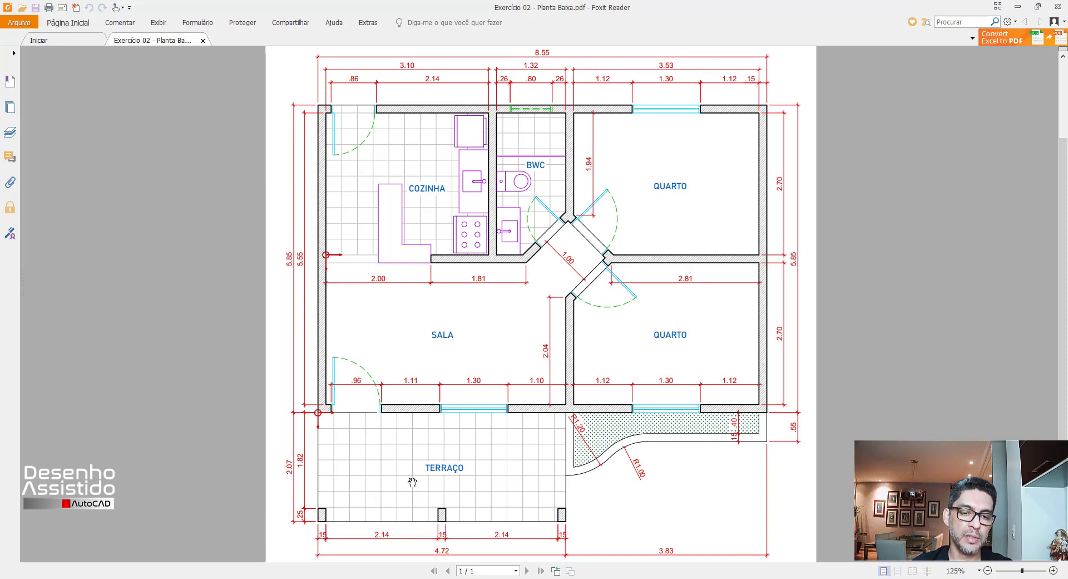
scroll(437, 467, down, 3)
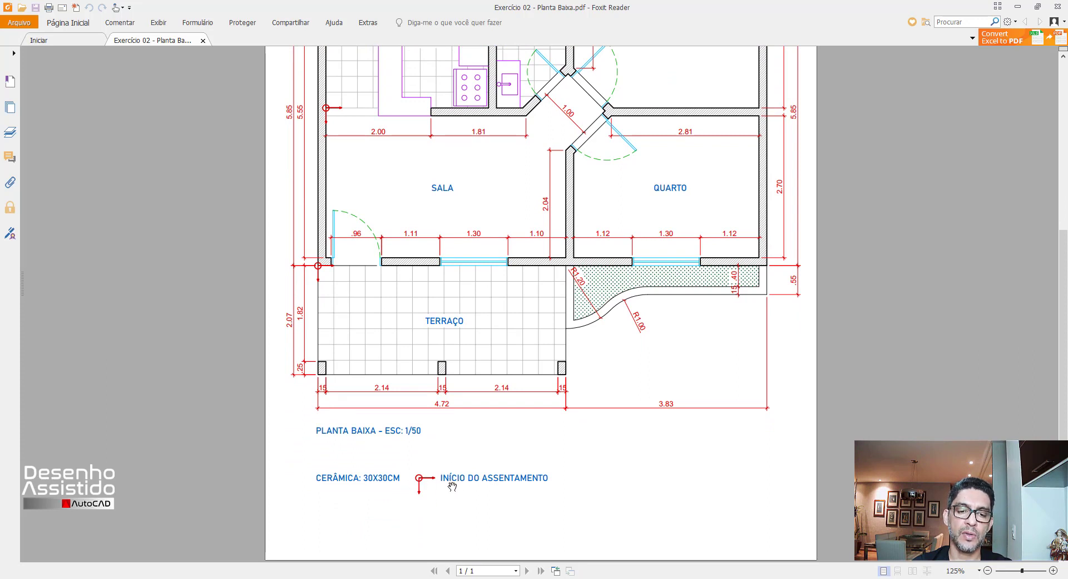
scroll(466, 402, up, 3)
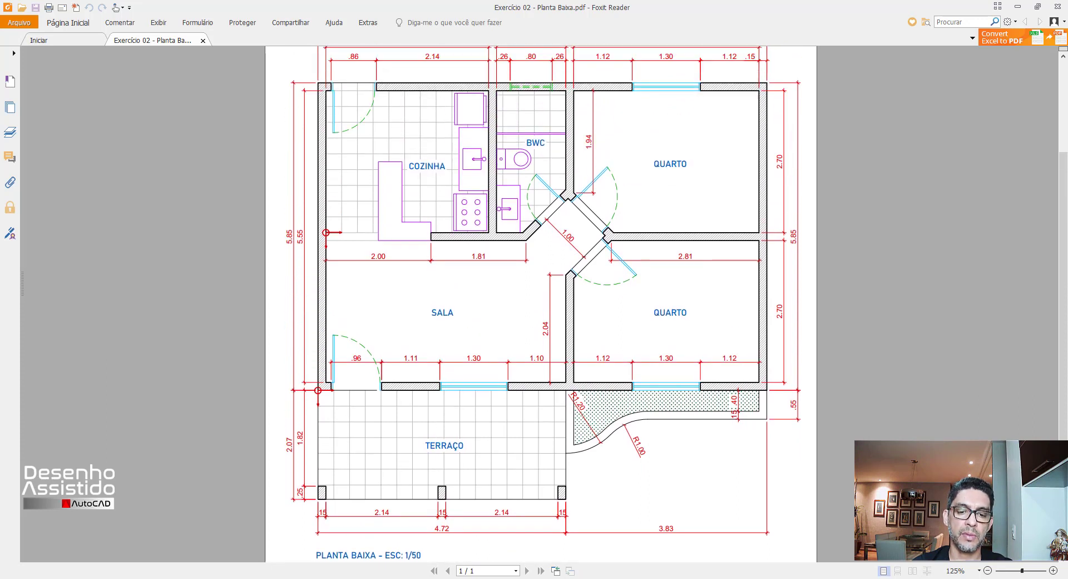
click(473, 548)
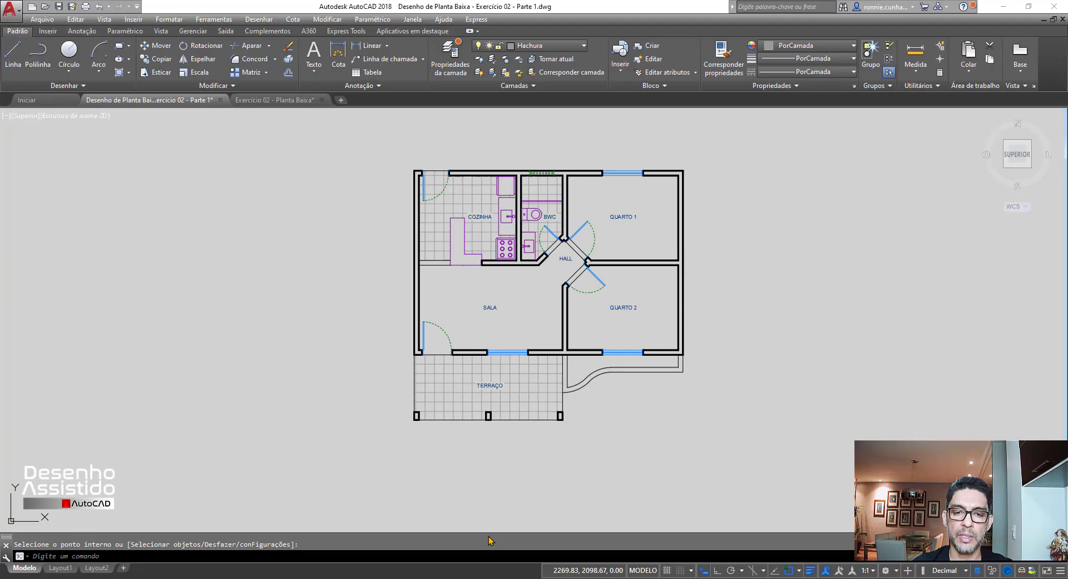
Turn off the Quick Properties display and redefine the terrace hatch's origin at the outer house corner beside the SALA door.
scroll(436, 389, up, 6)
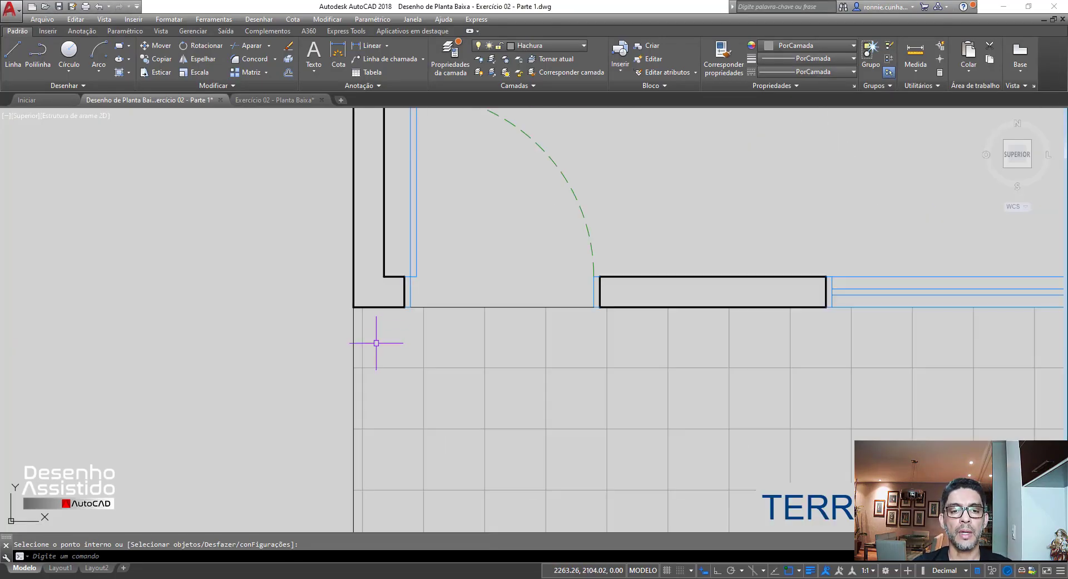
scroll(376, 316, up, 4)
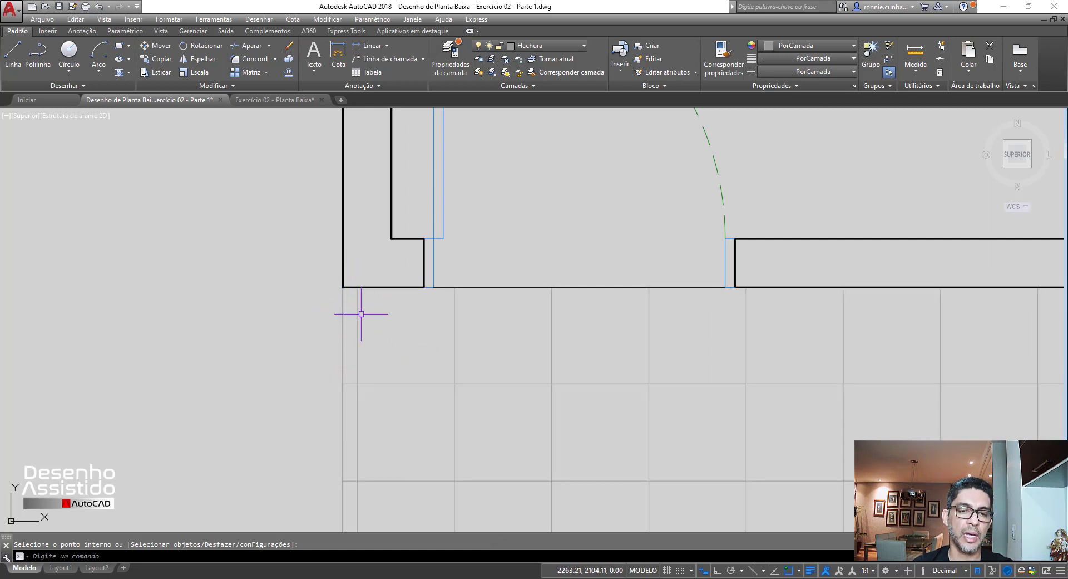
scroll(352, 315, down, 4)
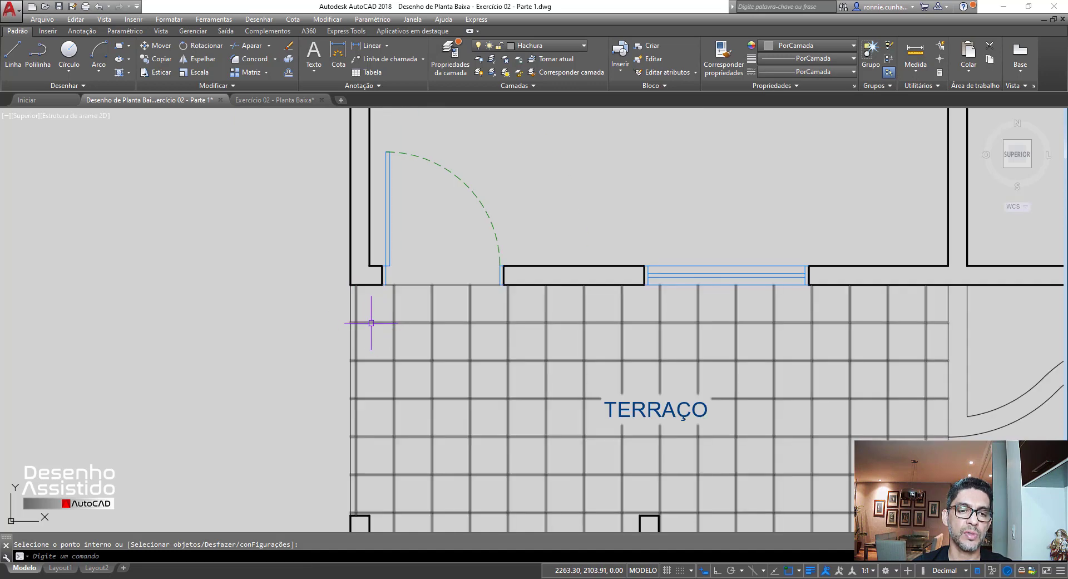
click(372, 323)
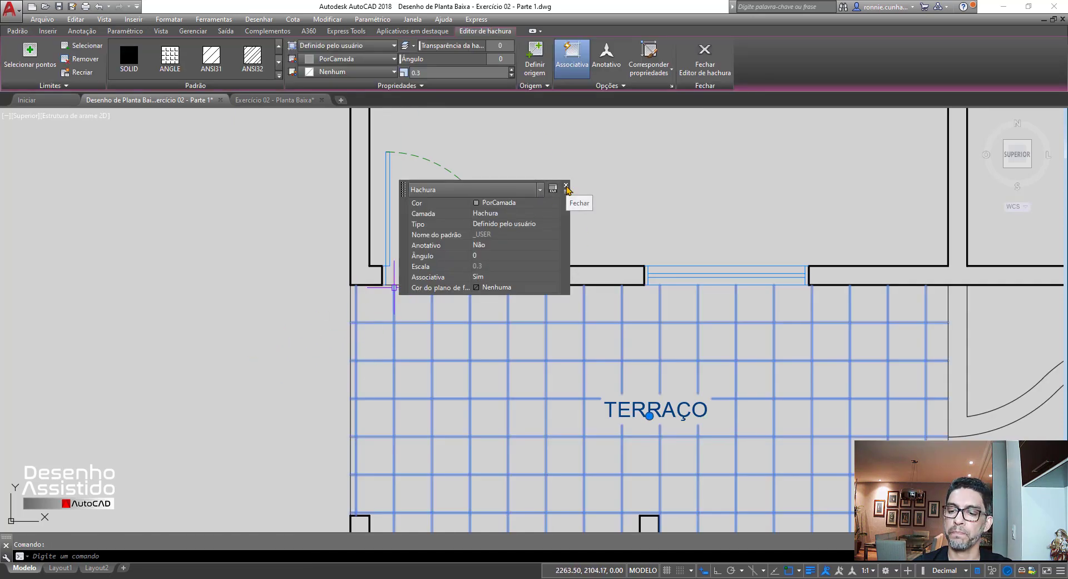
click(978, 570)
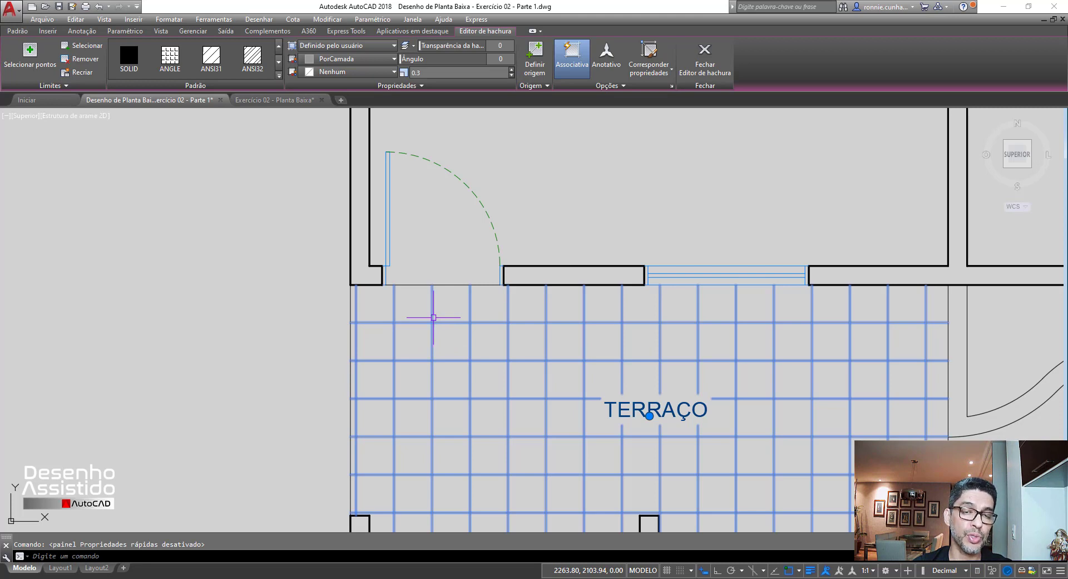
click(532, 54)
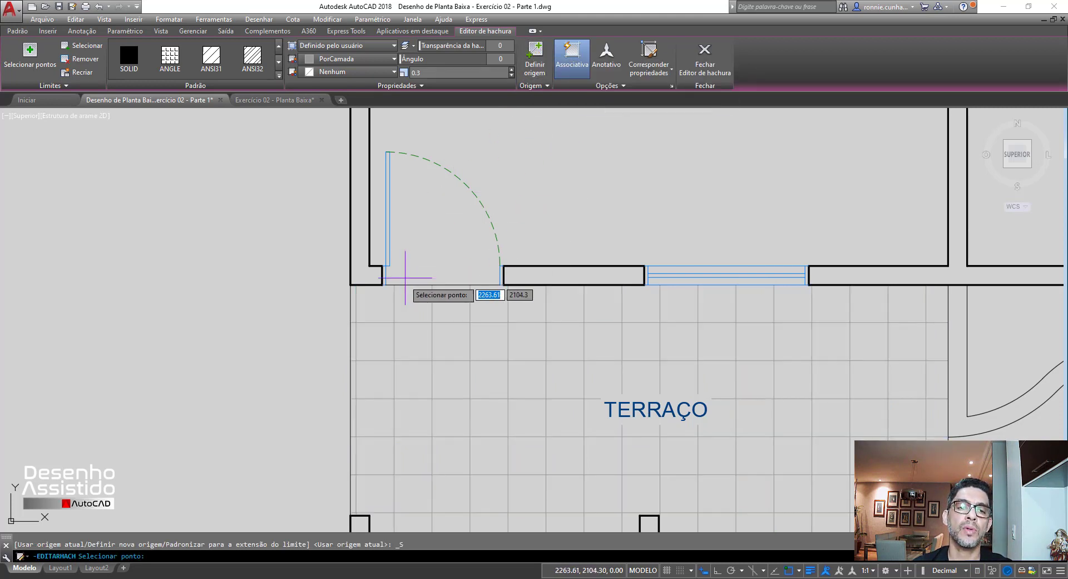
scroll(354, 281, up, 5)
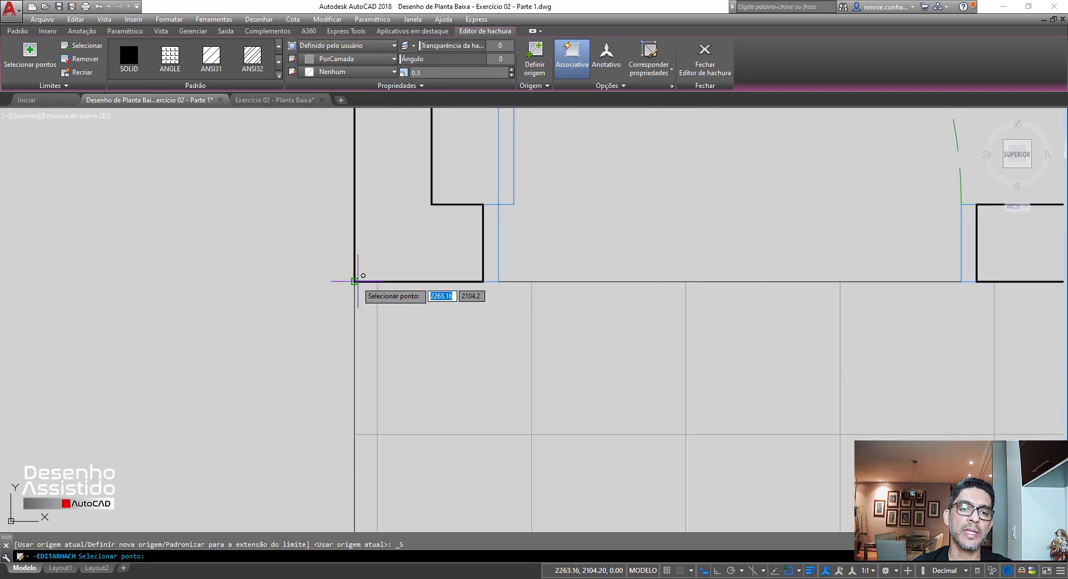
click(355, 281)
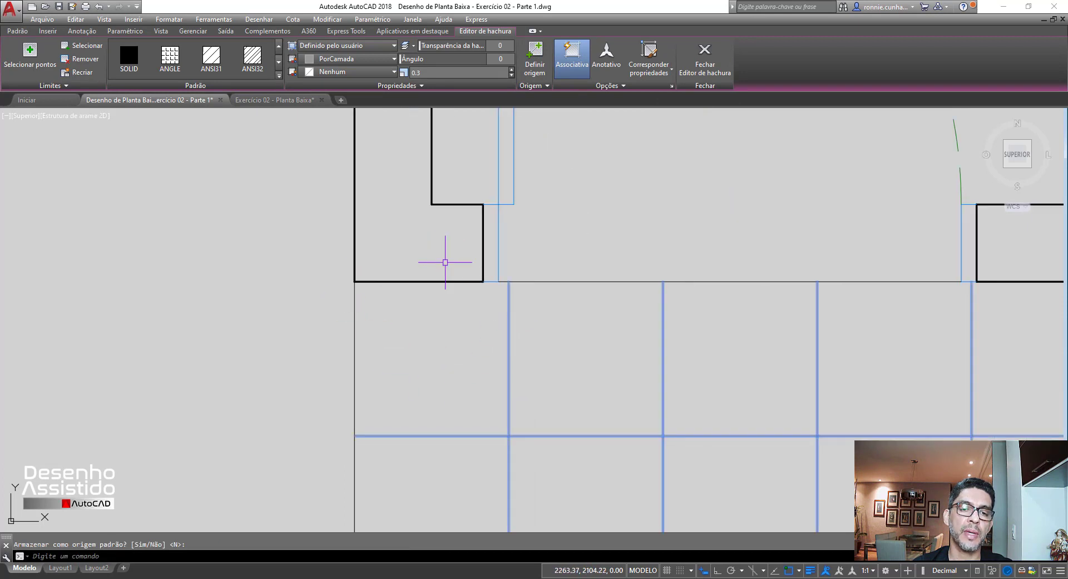
scroll(352, 274, down, 5)
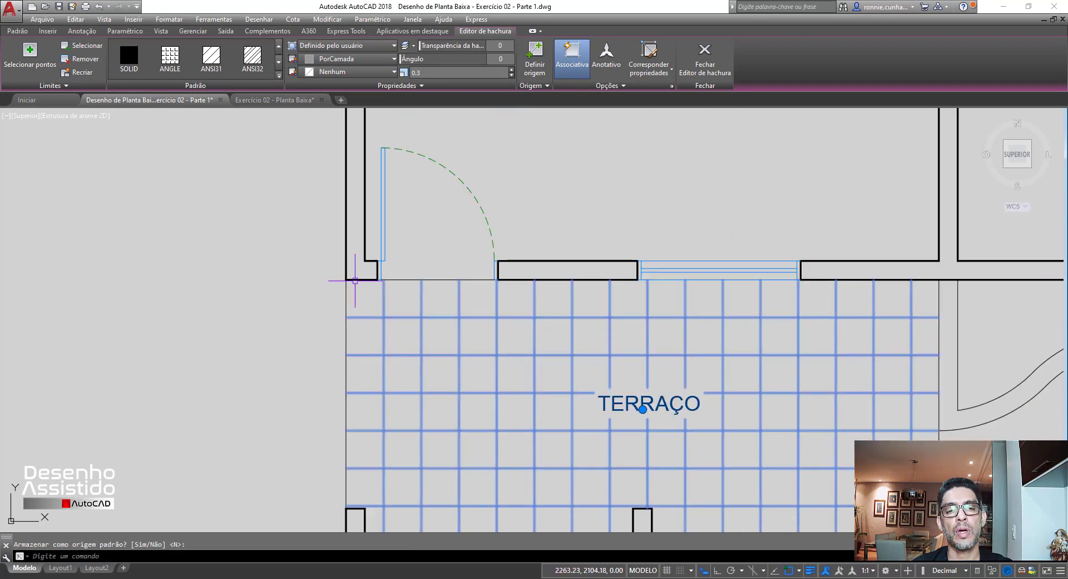
scroll(377, 286, down, 2)
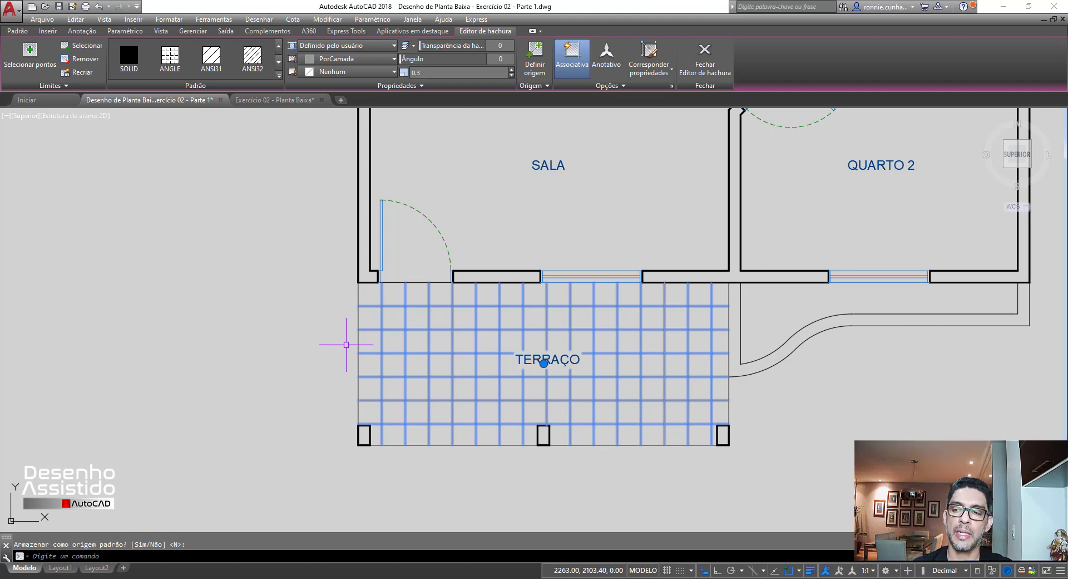
Redefine the COZINHA hatch's origin at the kitchen's lower-left inner corner, where the outer wall meets the low wall towards the SALA.
scroll(350, 358, down, 5)
scroll(367, 345, up, 10)
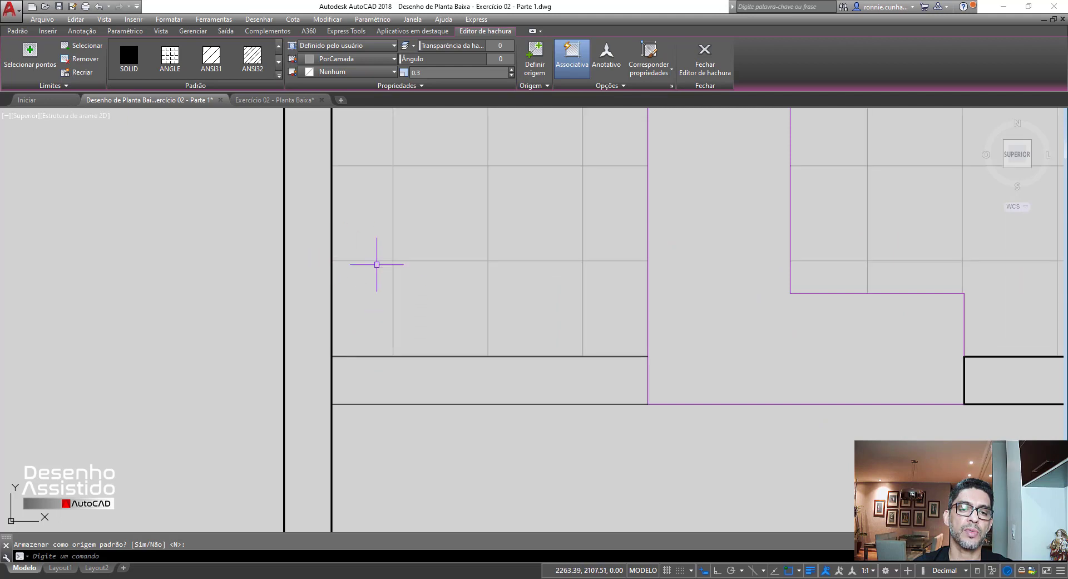
scroll(432, 332, down, 4)
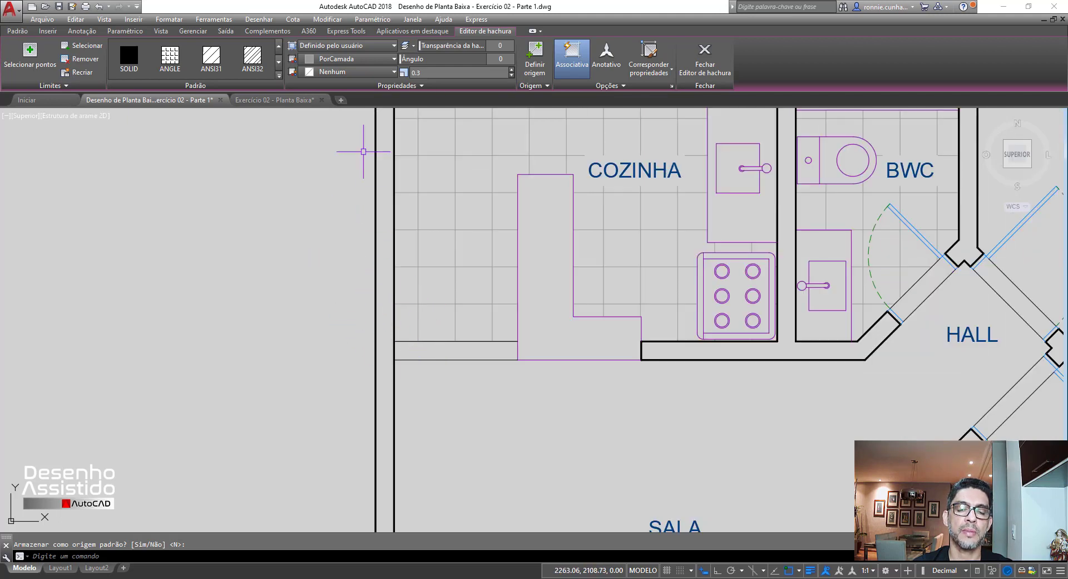
key(Return)
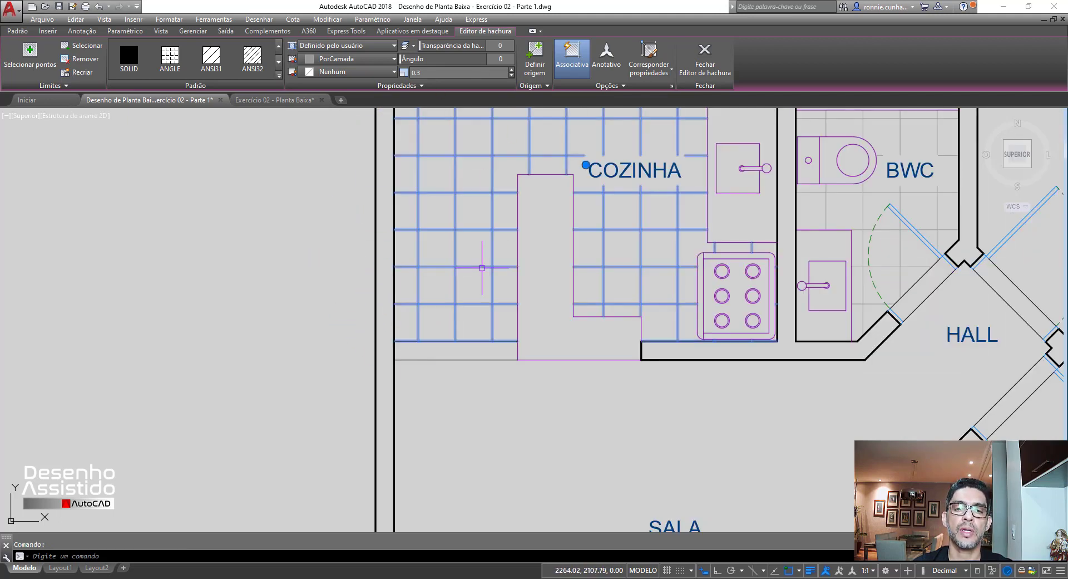
click(534, 54)
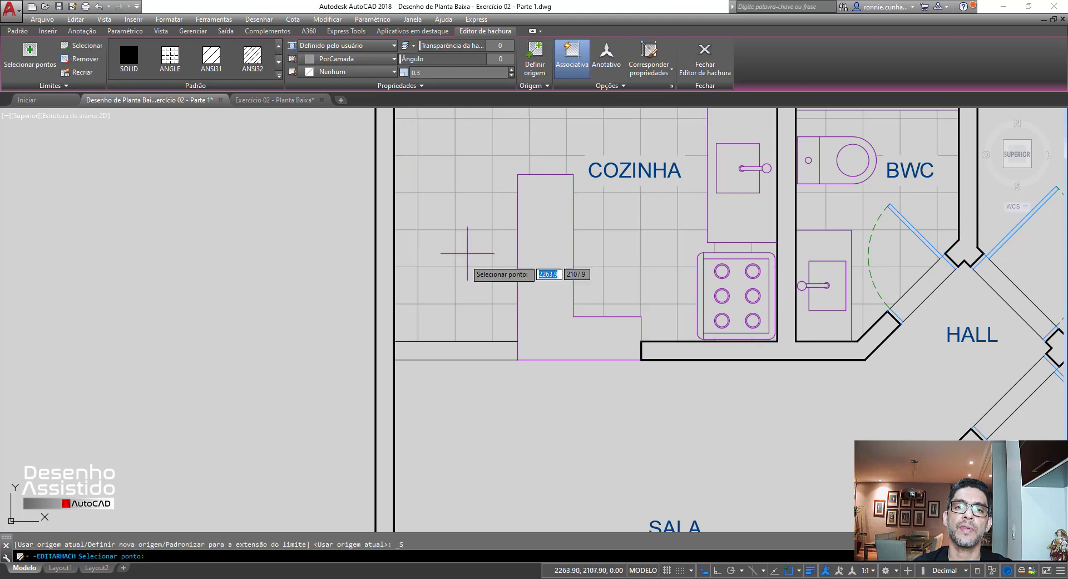
click(396, 340)
scroll(397, 340, down, 4)
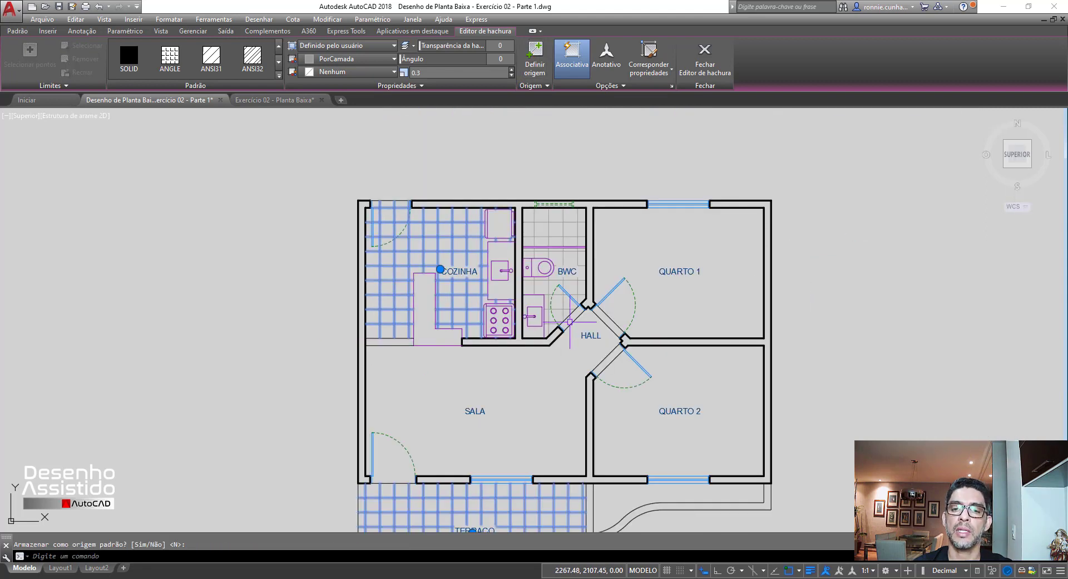
Redefine the BWC hatch's origin at the right wall's inner corner beside the door, and finish editing the hatches.
scroll(590, 292, up, 6)
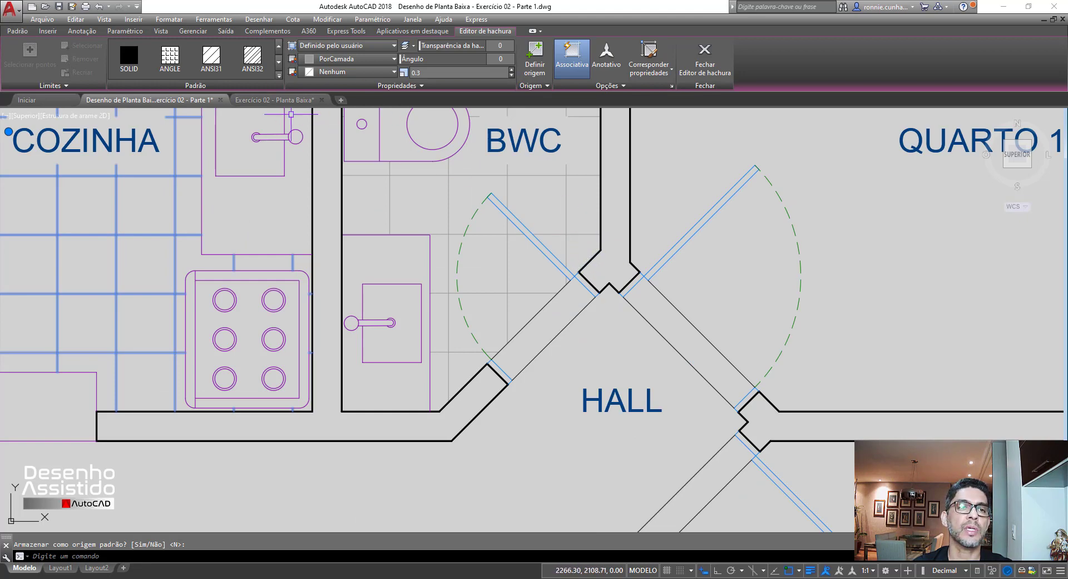
click(535, 54)
click(597, 244)
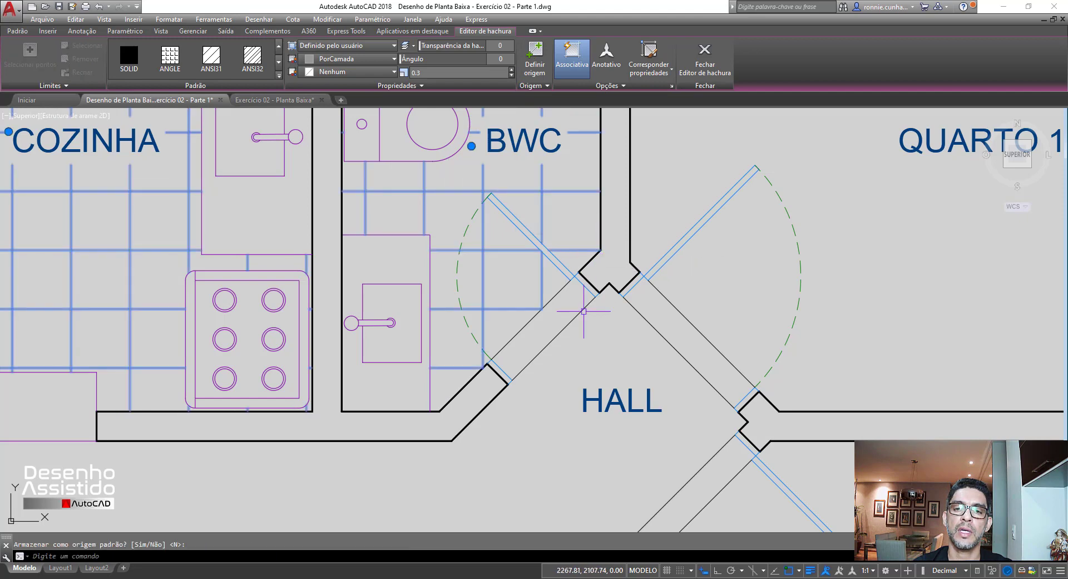
scroll(543, 359, down, 2)
scroll(544, 359, down, 4)
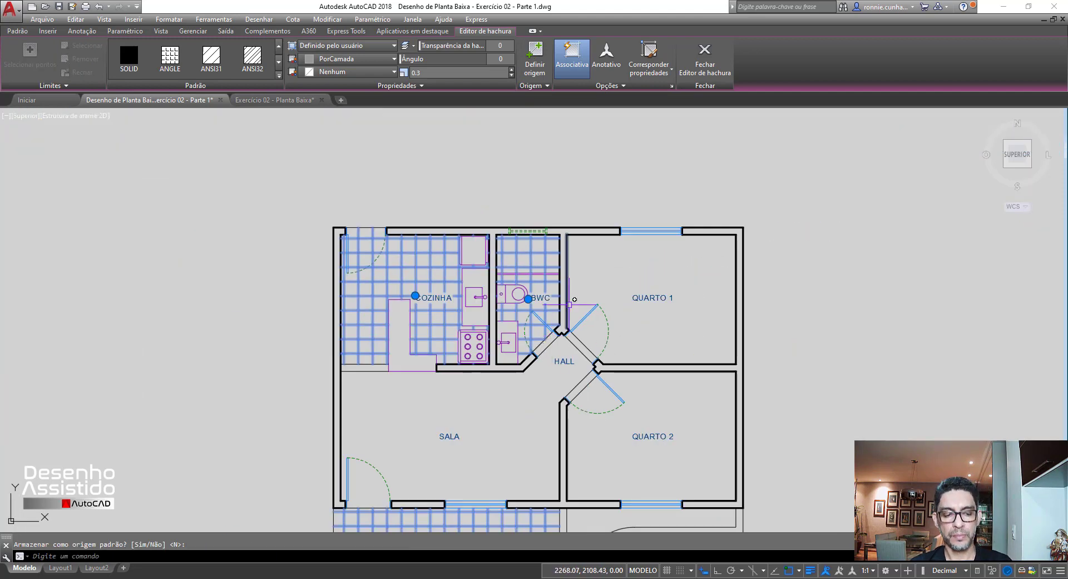
key(Escape)
scroll(449, 202, down, 2)
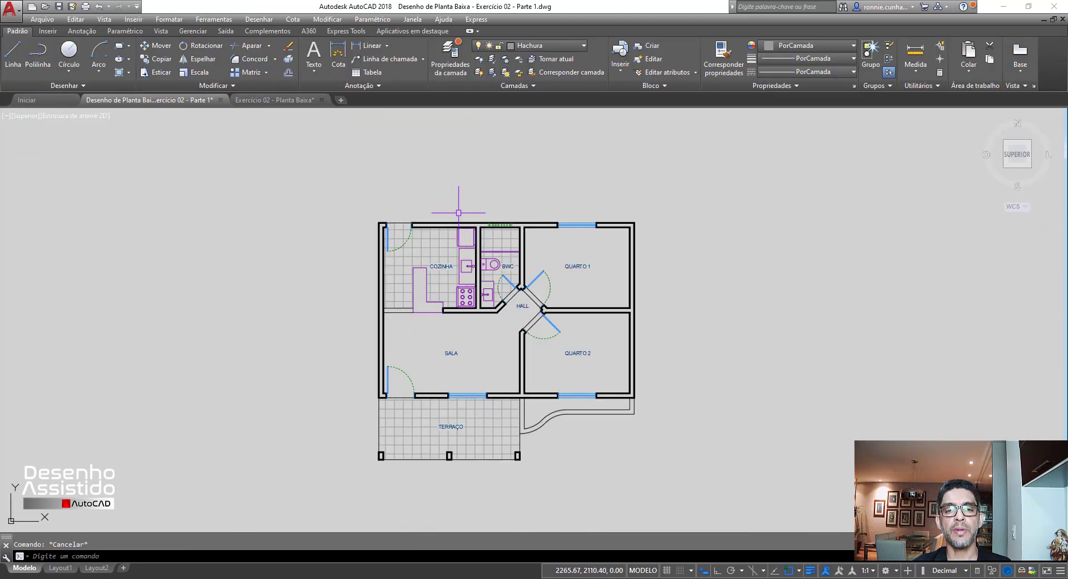
Hatch the curved planter area below QUARTO 2 with the GRASS pattern at scale 0.02.
scroll(622, 469, up, 4)
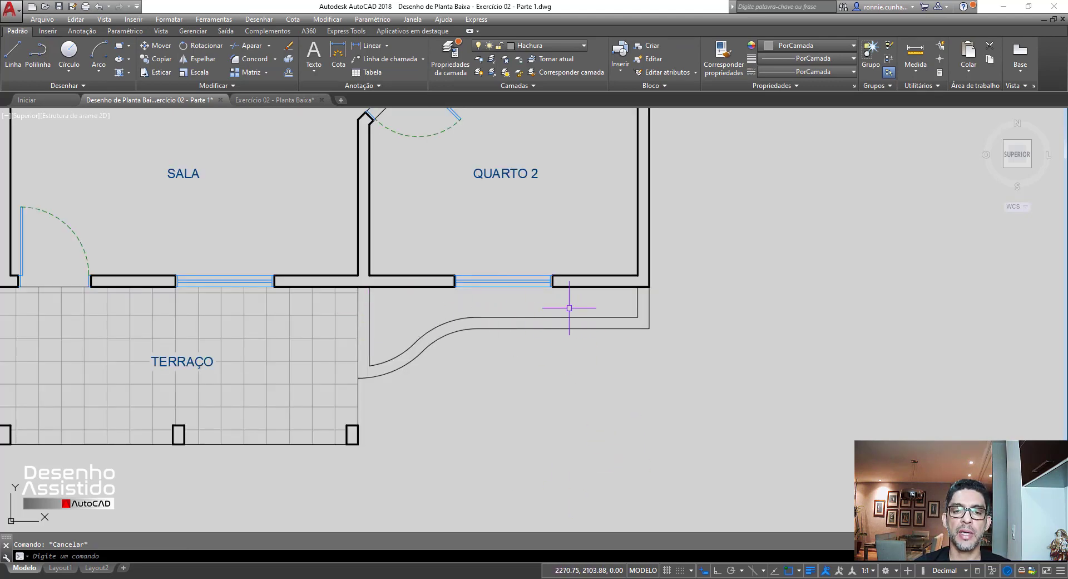
scroll(435, 307, down, 2)
scroll(394, 305, up, 2)
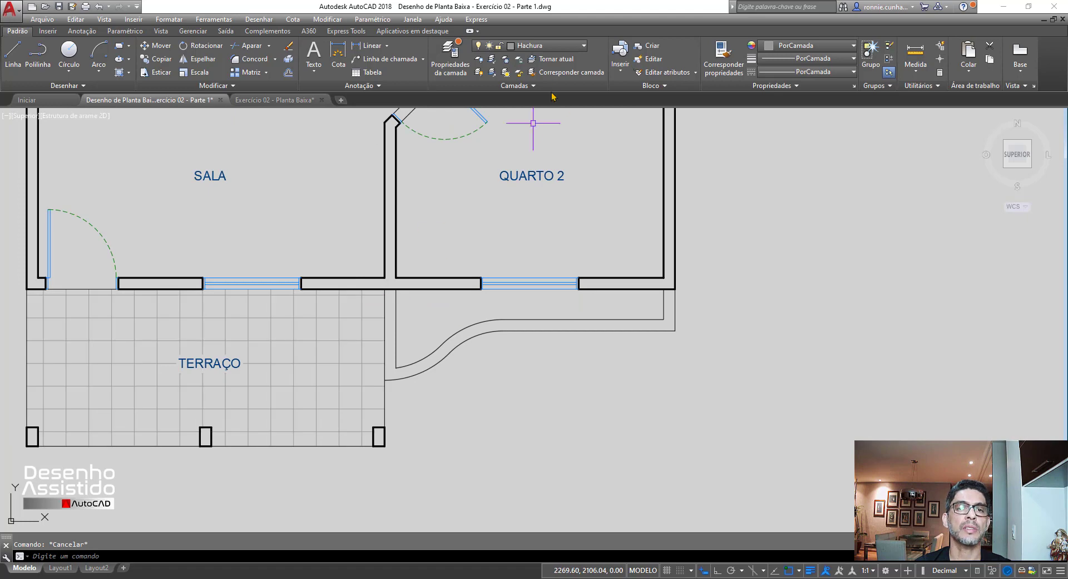
click(119, 72)
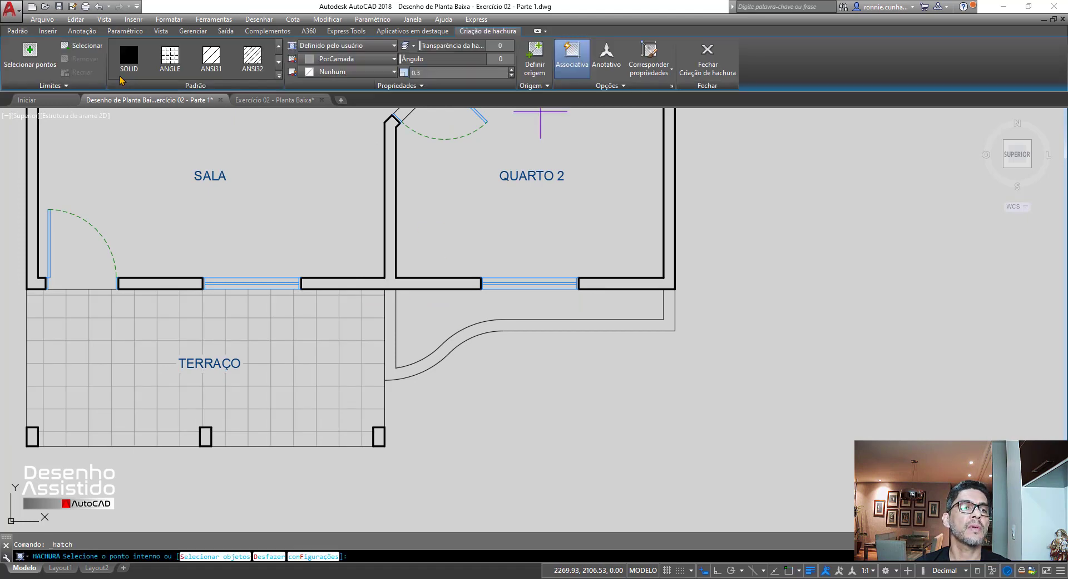
click(279, 75)
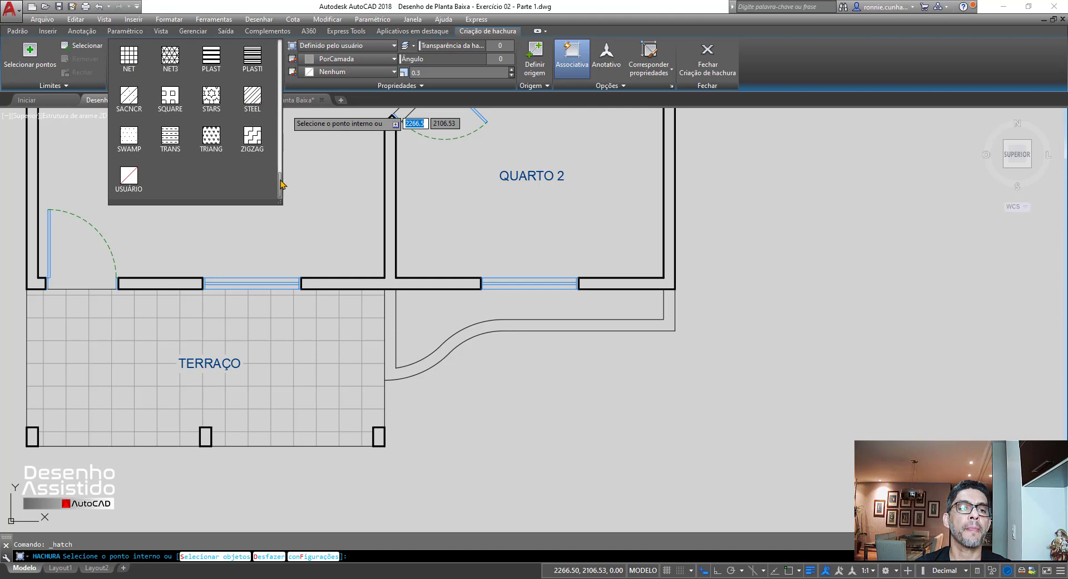
drag(281, 183, 267, 121)
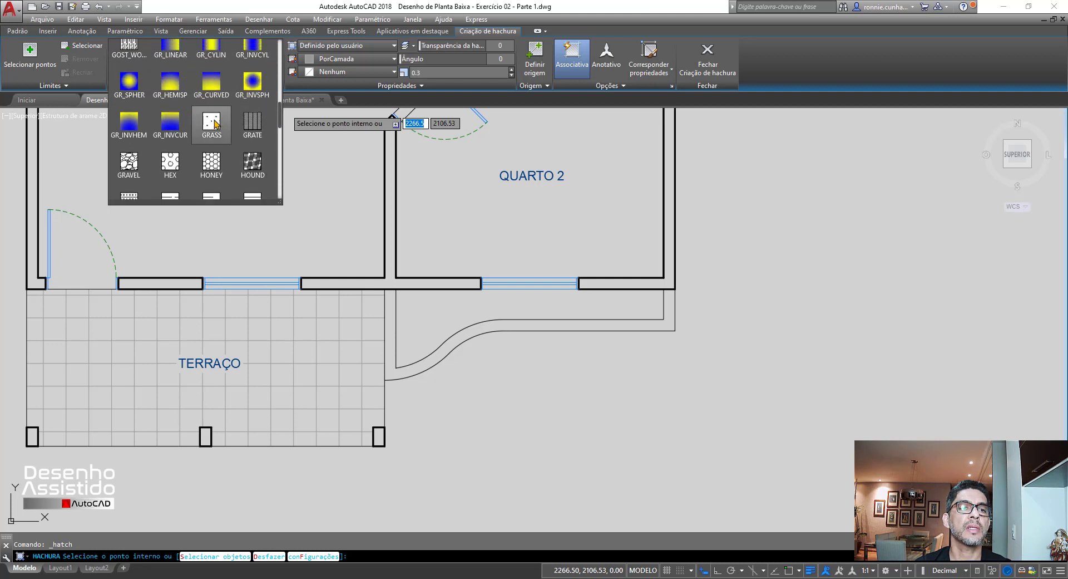
click(212, 74)
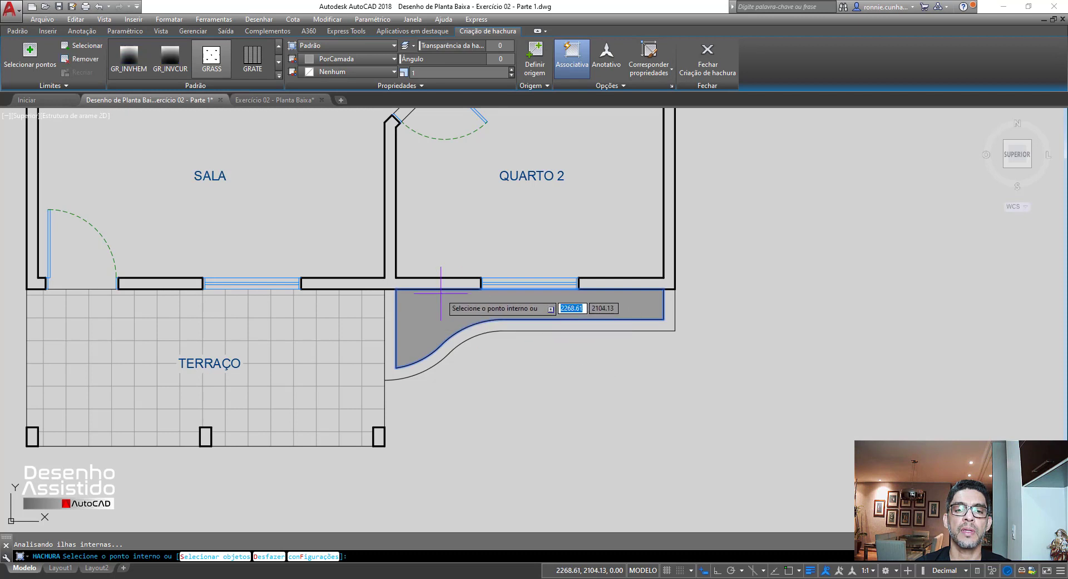
click(411, 73)
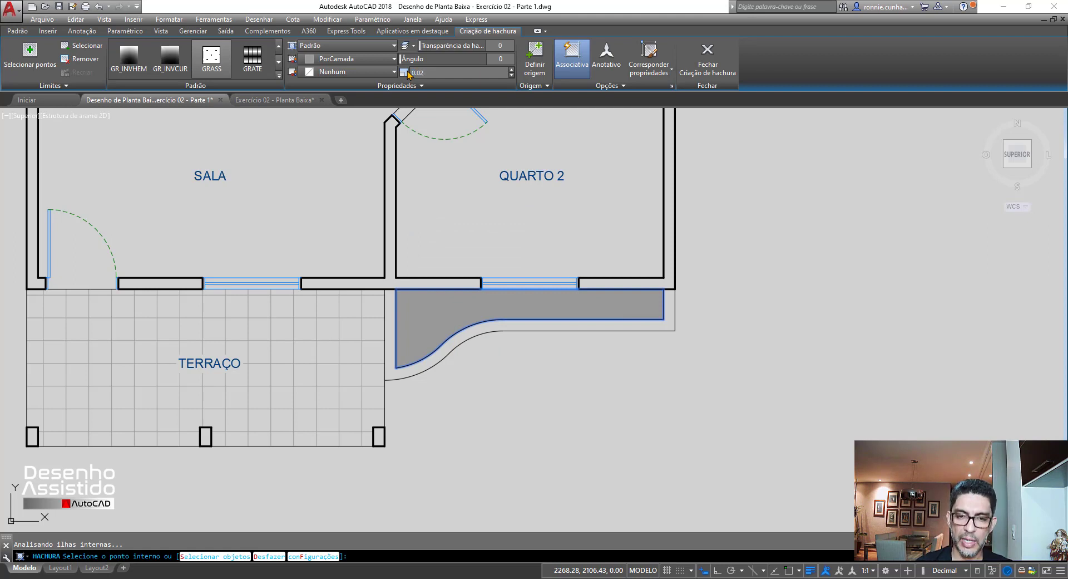
text(0.02)
key(Return)
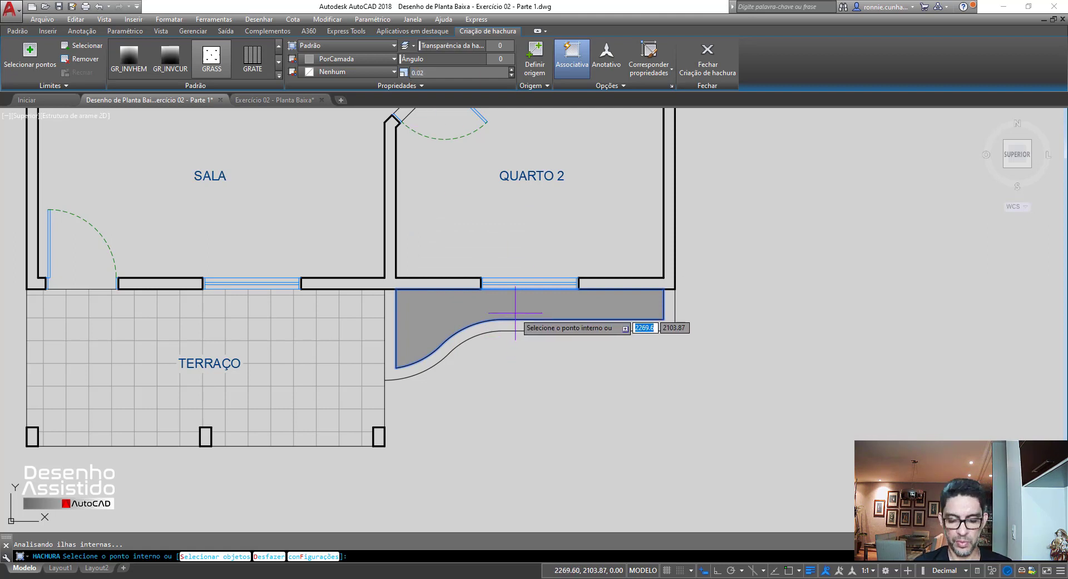
key(Return)
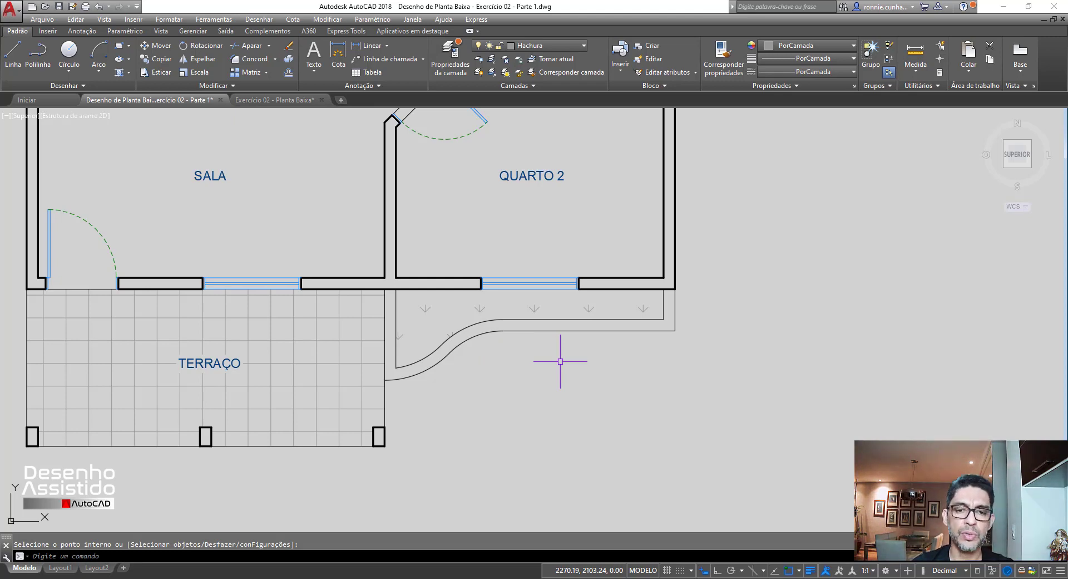
Make the planter's grass hatch denser by trying scale 0.001, settle on a slightly larger scale, and clear the selection.
scroll(417, 317, up, 2)
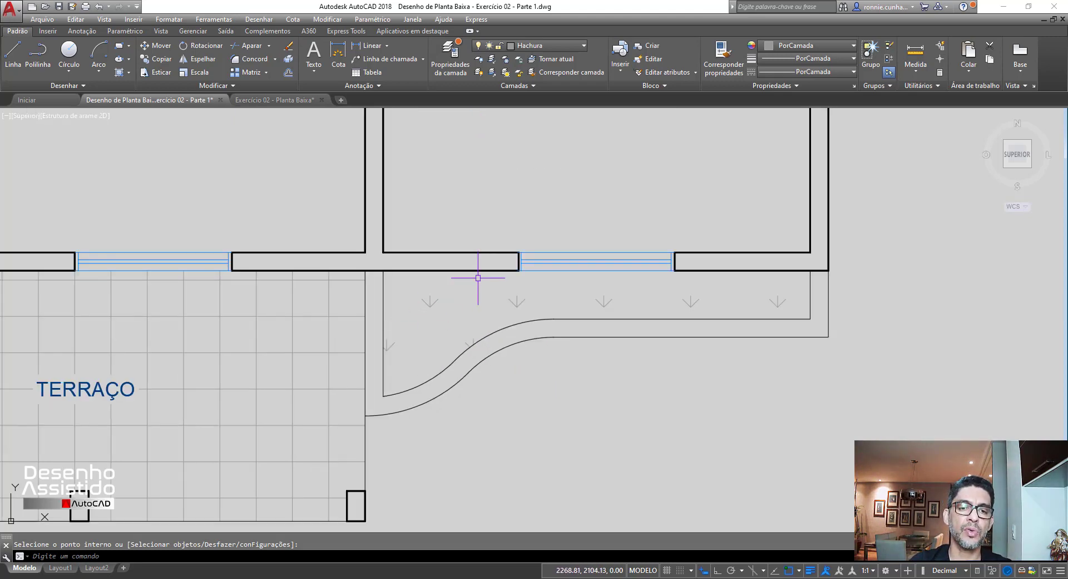
scroll(479, 277, down, 3)
scroll(451, 295, up, 3)
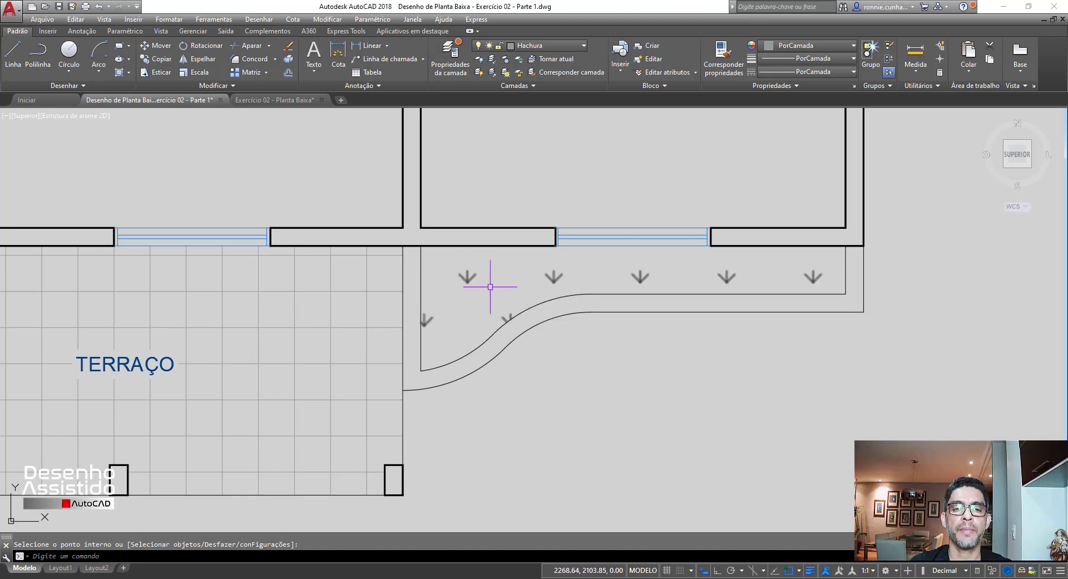
key(Return)
click(467, 280)
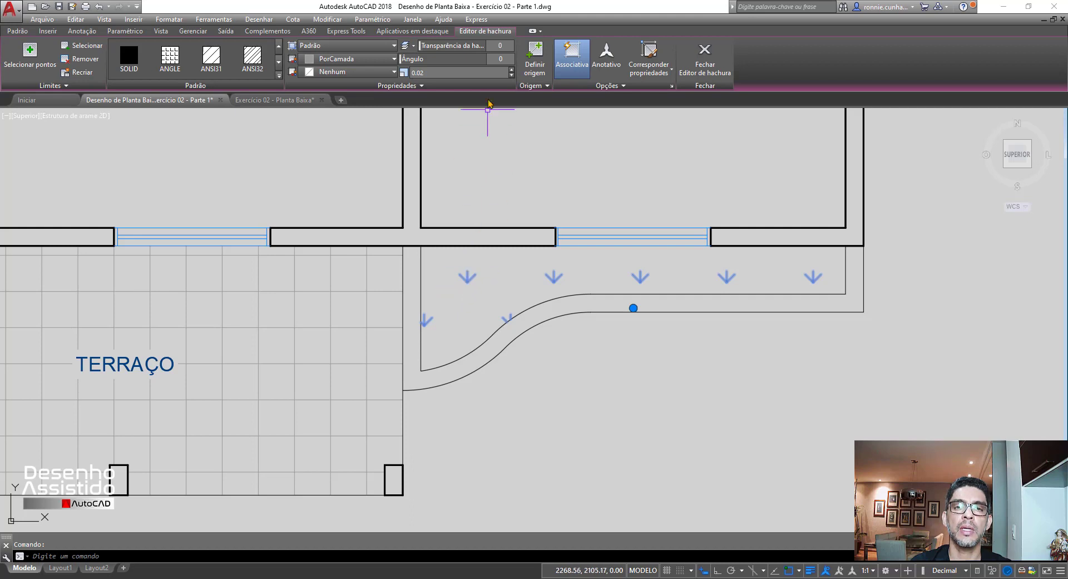
click(454, 73)
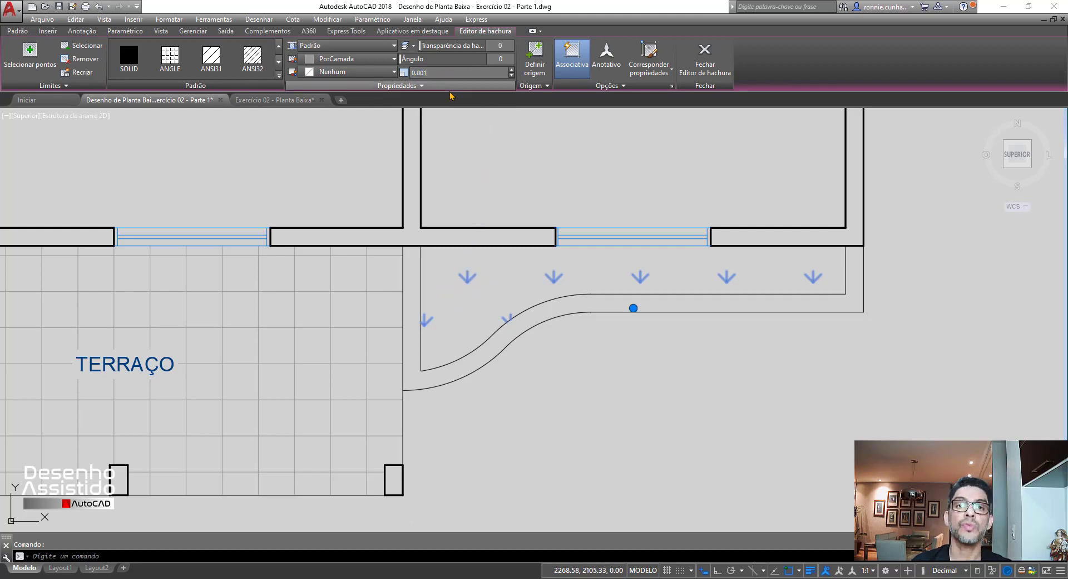
text(0.001)
key(Return)
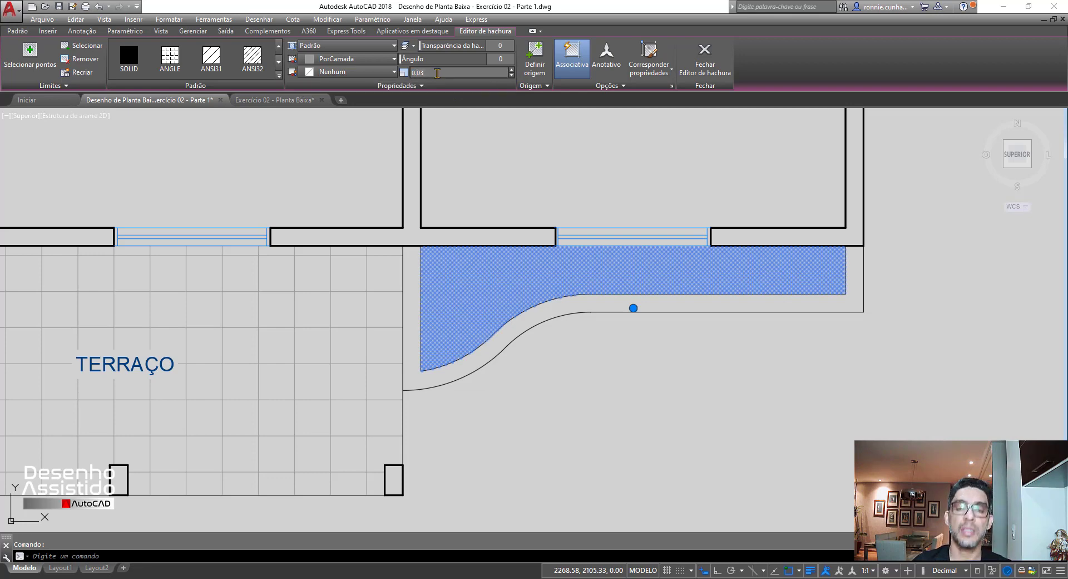
key(Return)
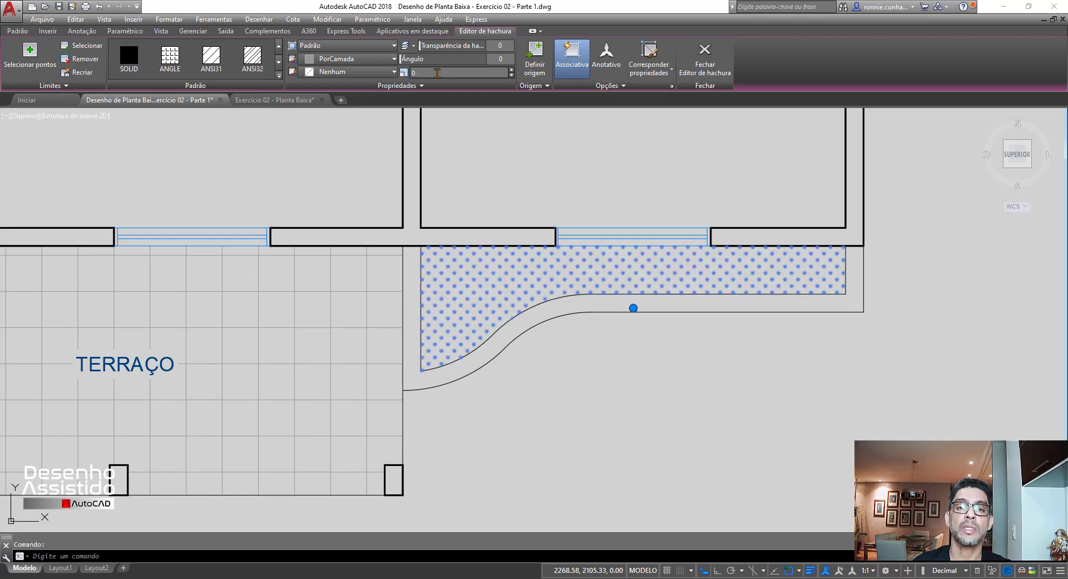
key(Escape)
scroll(608, 385, down, 4)
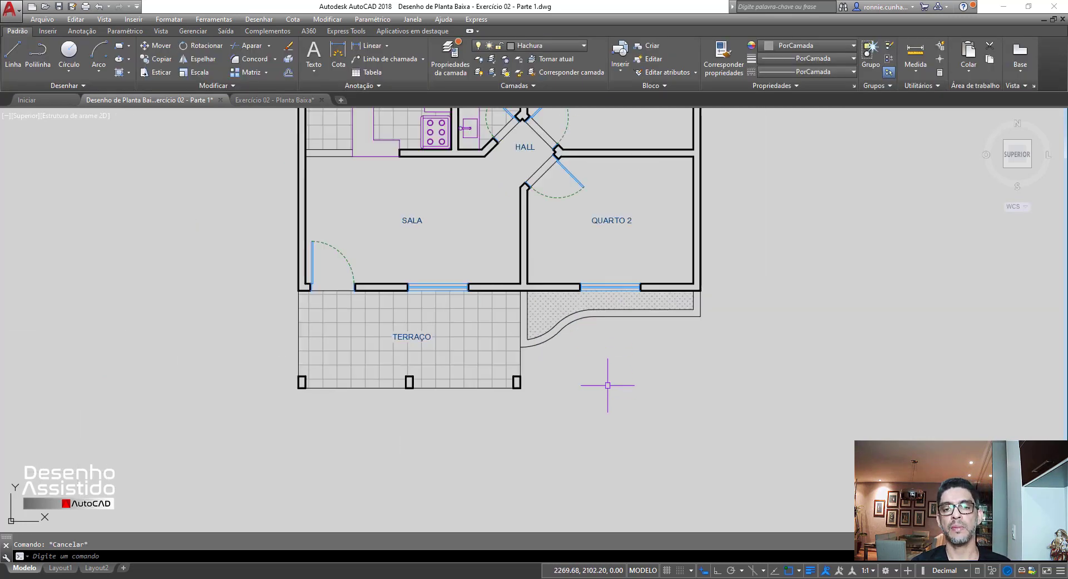
scroll(608, 385, up, 2)
scroll(605, 364, up, 4)
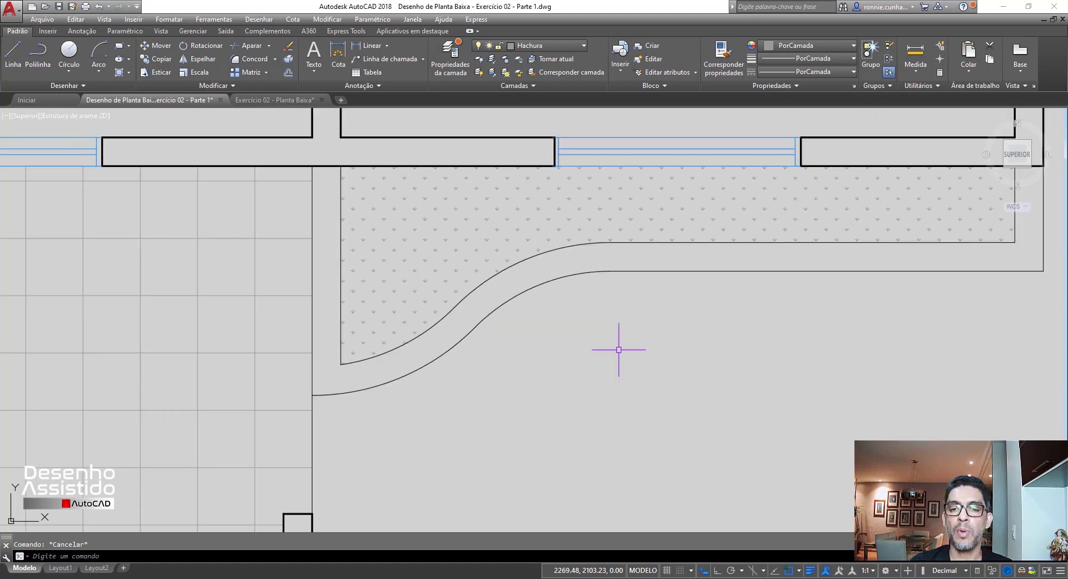
scroll(617, 350, down, 4)
scroll(651, 353, down, 2)
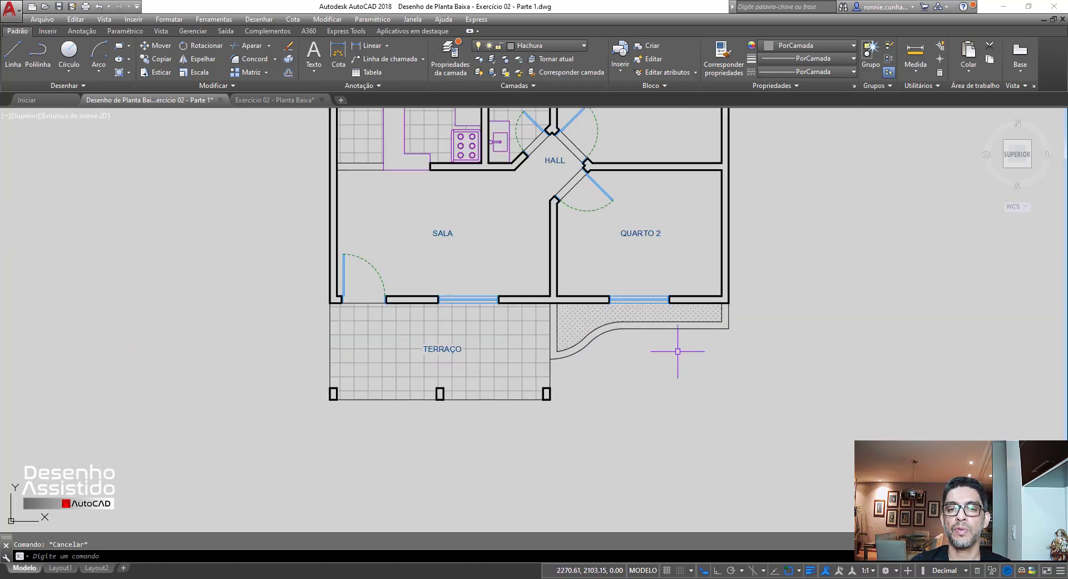
scroll(668, 356, up, 2)
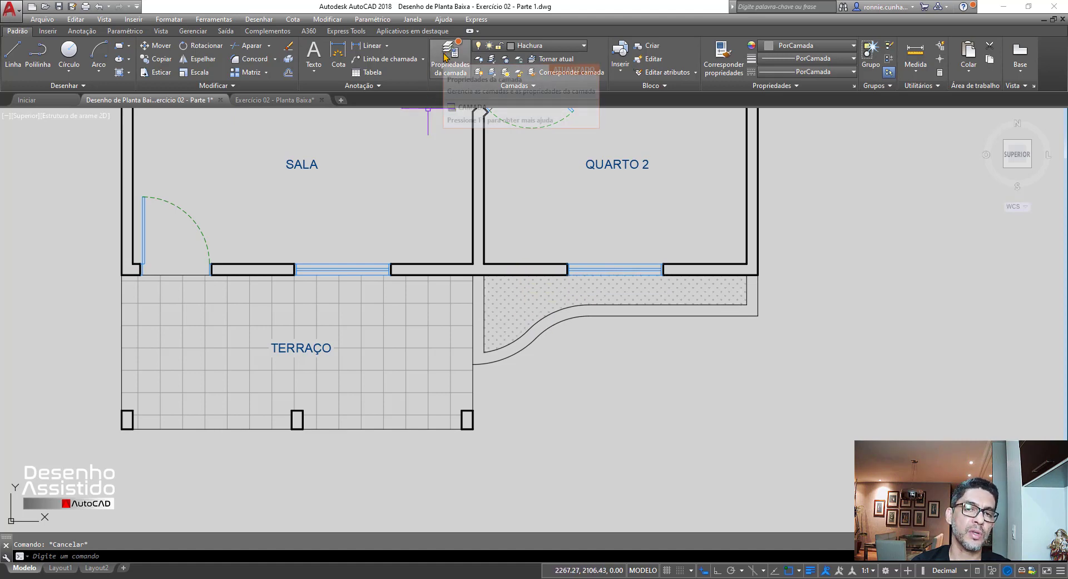
Create a new layer named Hachura Grama.
click(436, 73)
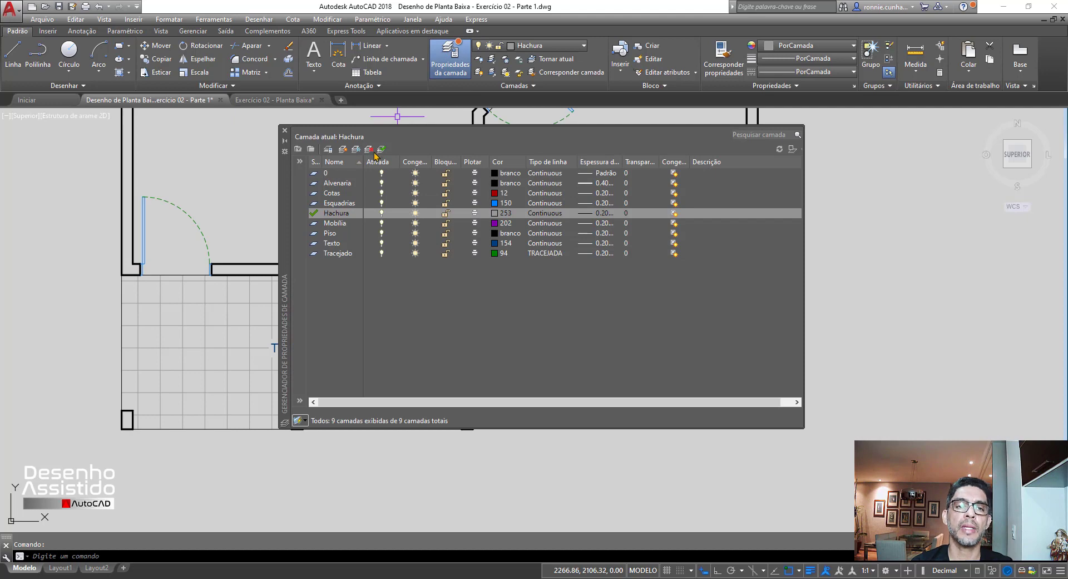
click(343, 149)
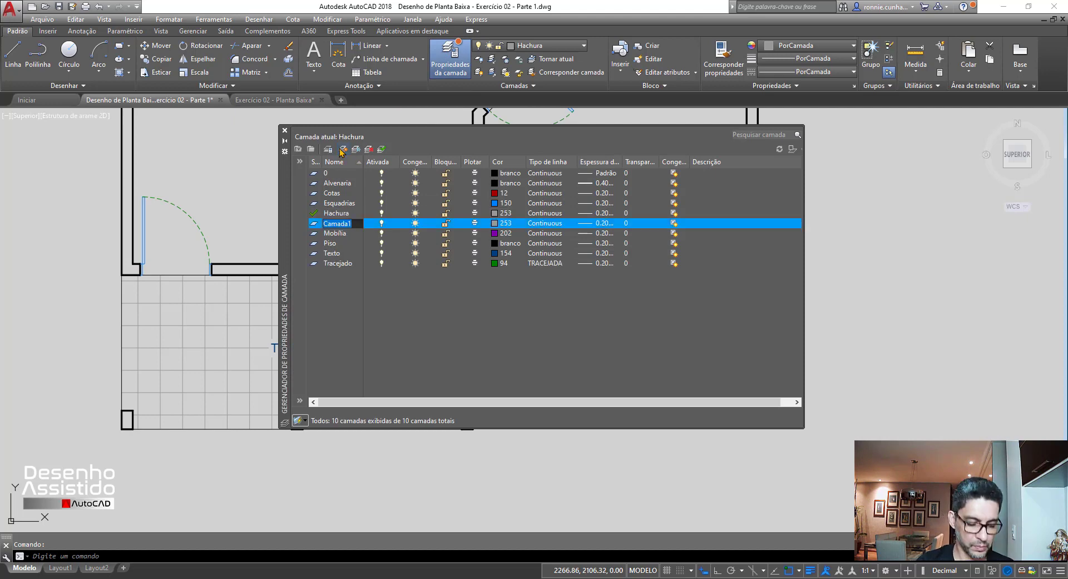
text(hACH)
key(BackSpace)
key(BackSpace)
key(BackSpace)
text(achura Grama)
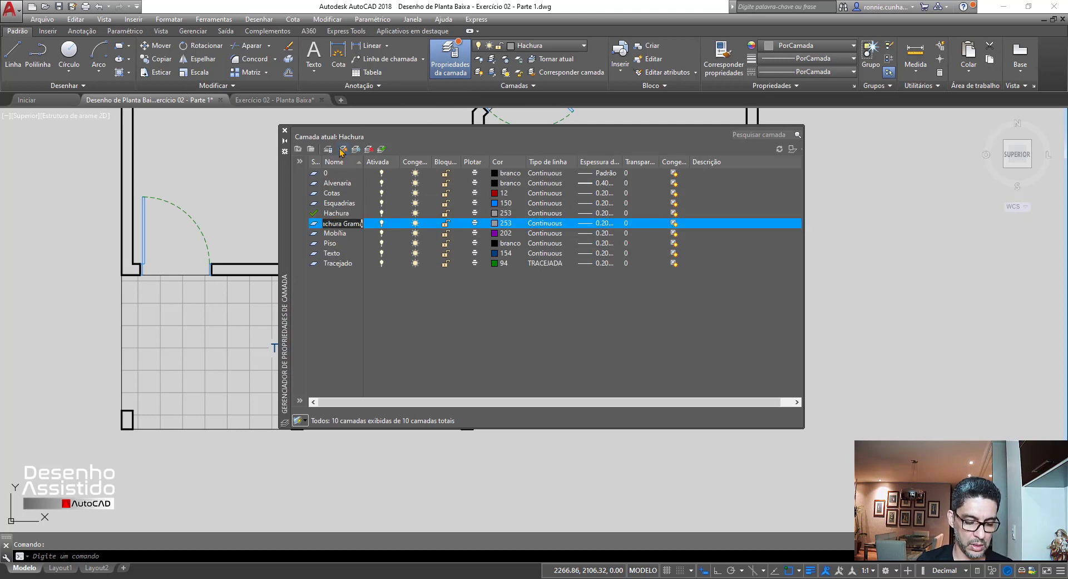
key(Return)
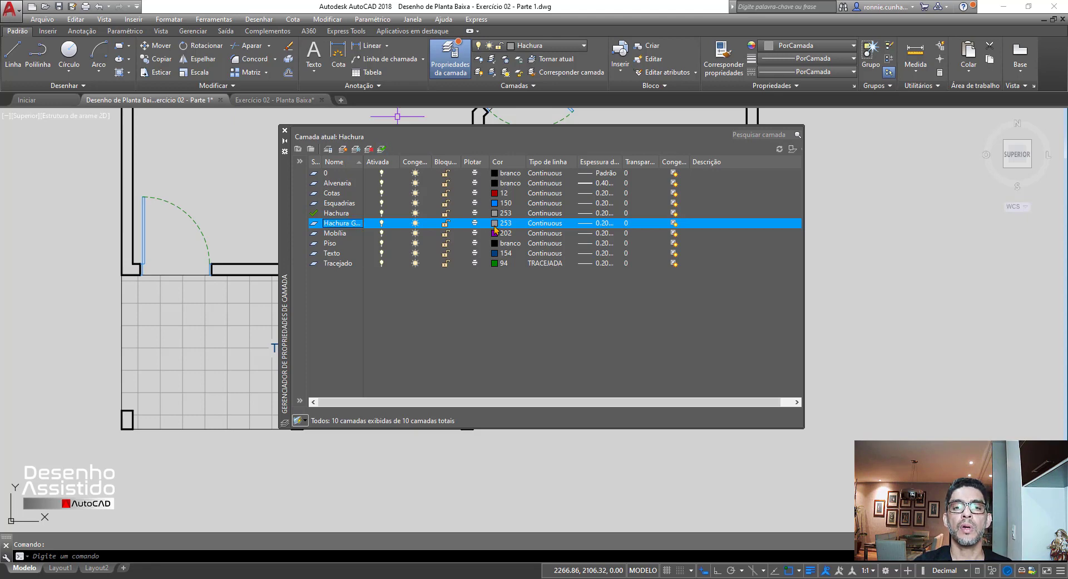
Set the Hachura Grama layer's colour to index 72 and close the layer manager.
click(495, 224)
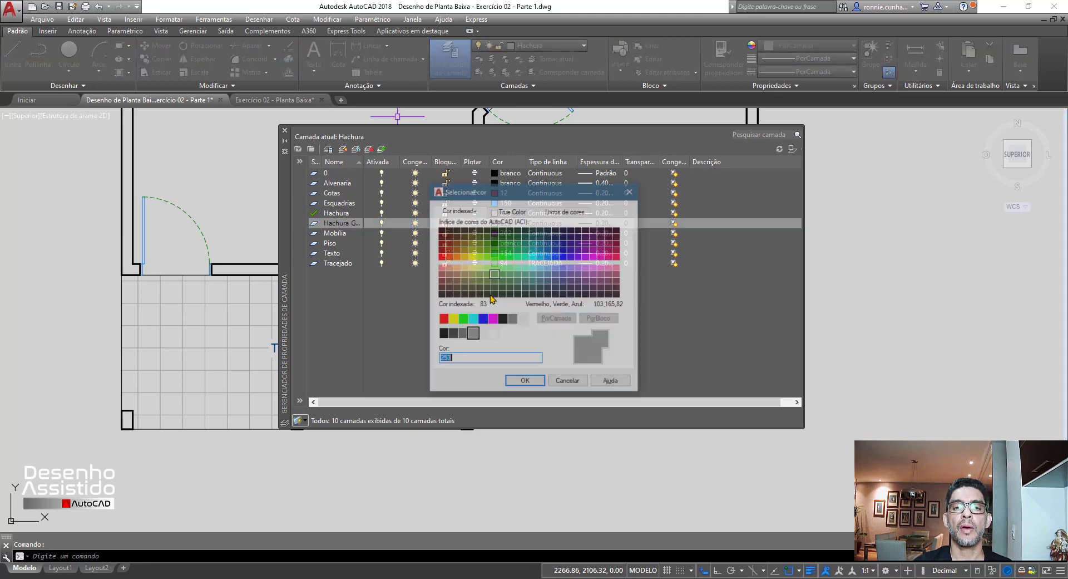
click(487, 252)
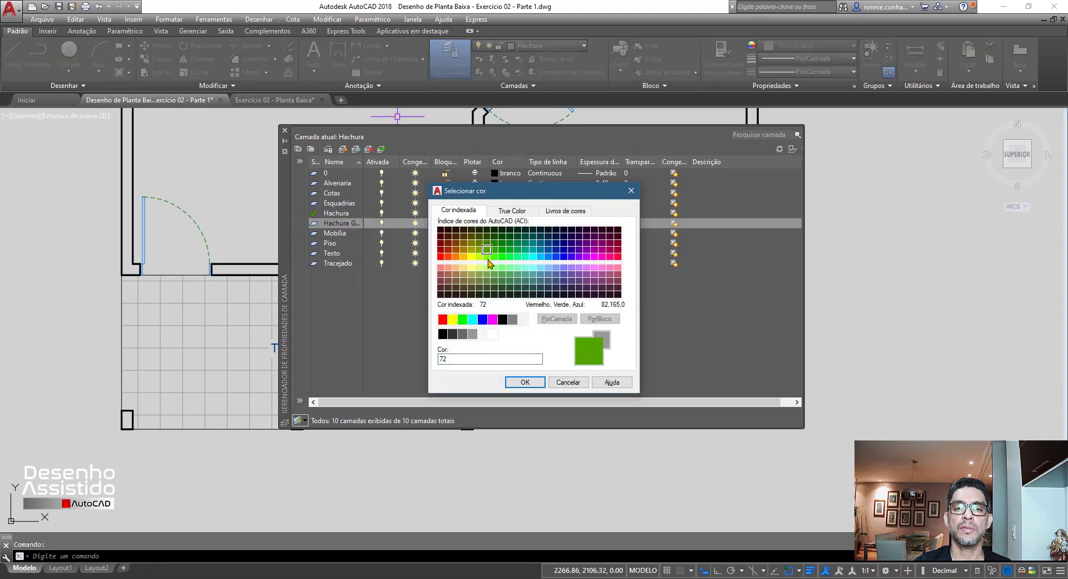
click(525, 383)
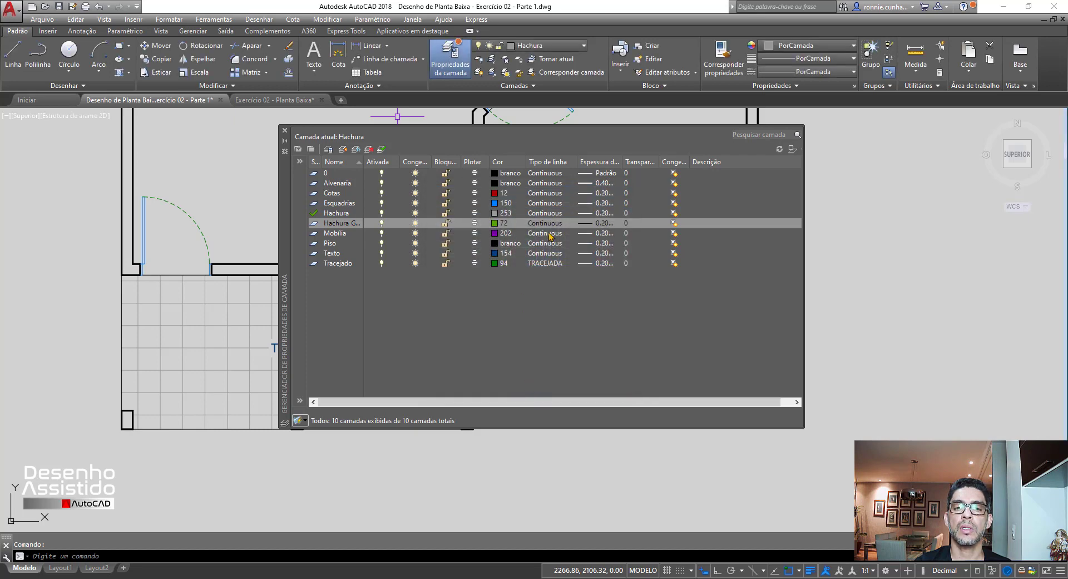
click(285, 130)
Move the planter's grass hatch to the Hachura Grama layer and clear the selection.
click(519, 301)
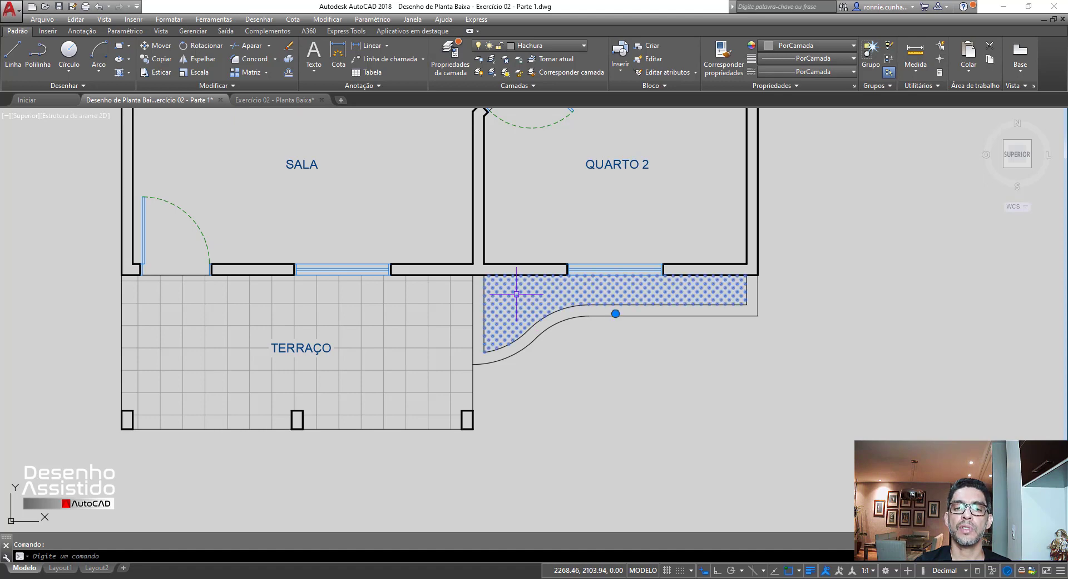
click(20, 32)
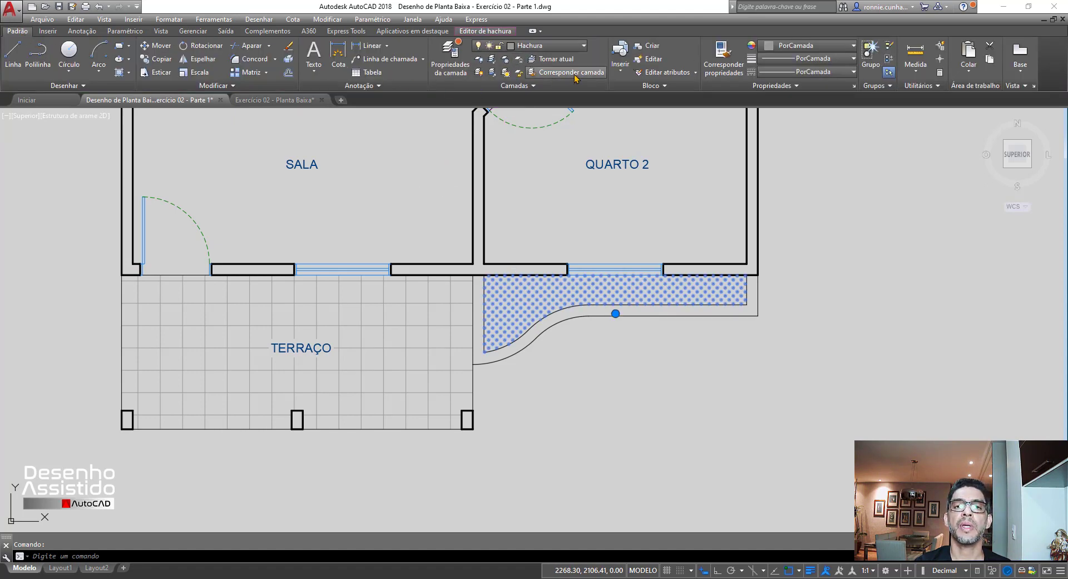
click(583, 45)
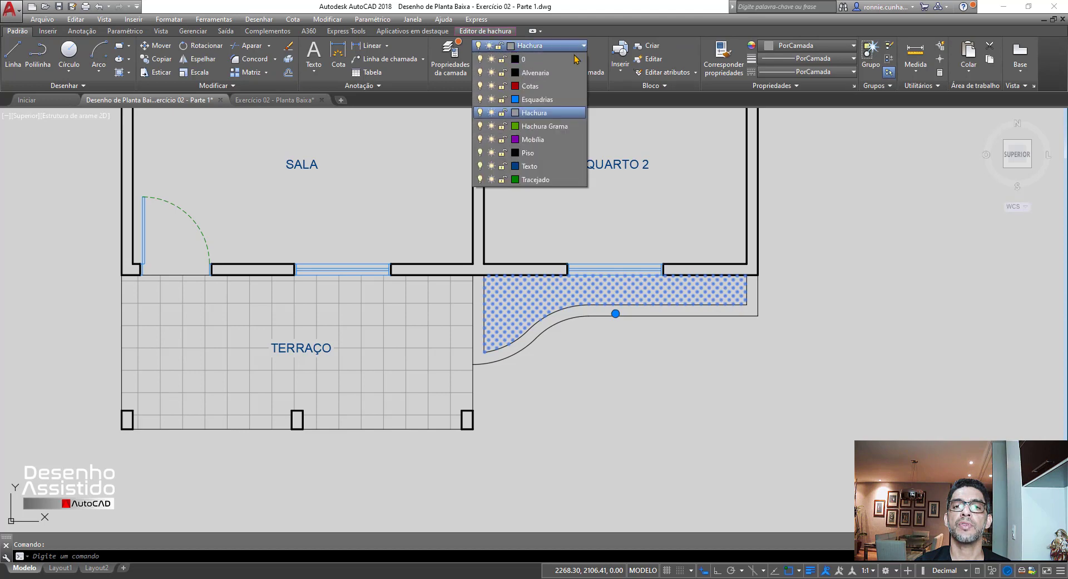
click(539, 132)
key(Escape)
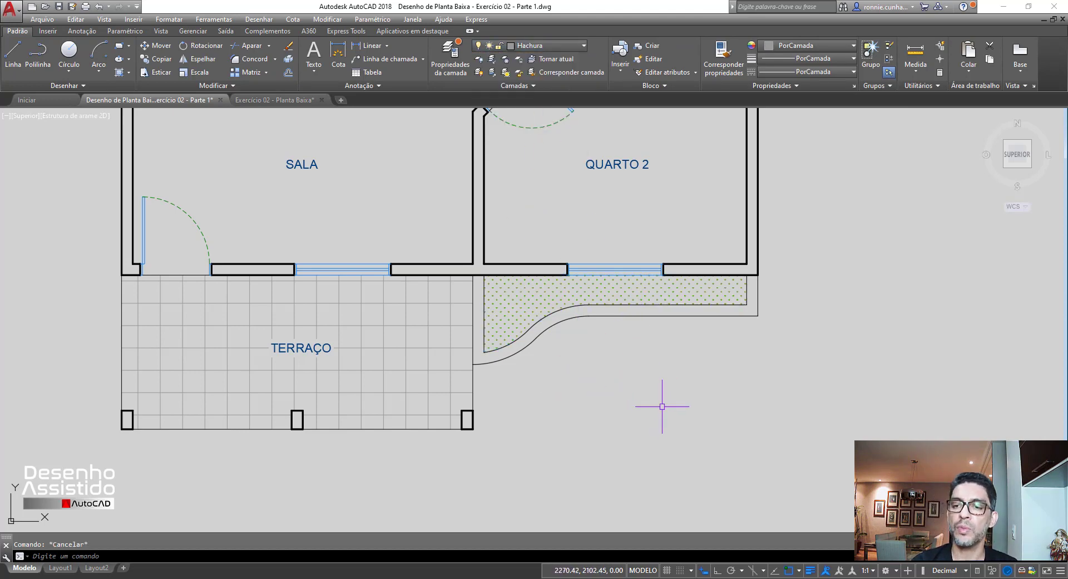
Review the available dimension styles and the ISO-25 preview in the Dimension Style Manager, and close it unchanged.
scroll(656, 418, down, 4)
scroll(640, 356, up, 3)
scroll(584, 334, down, 3)
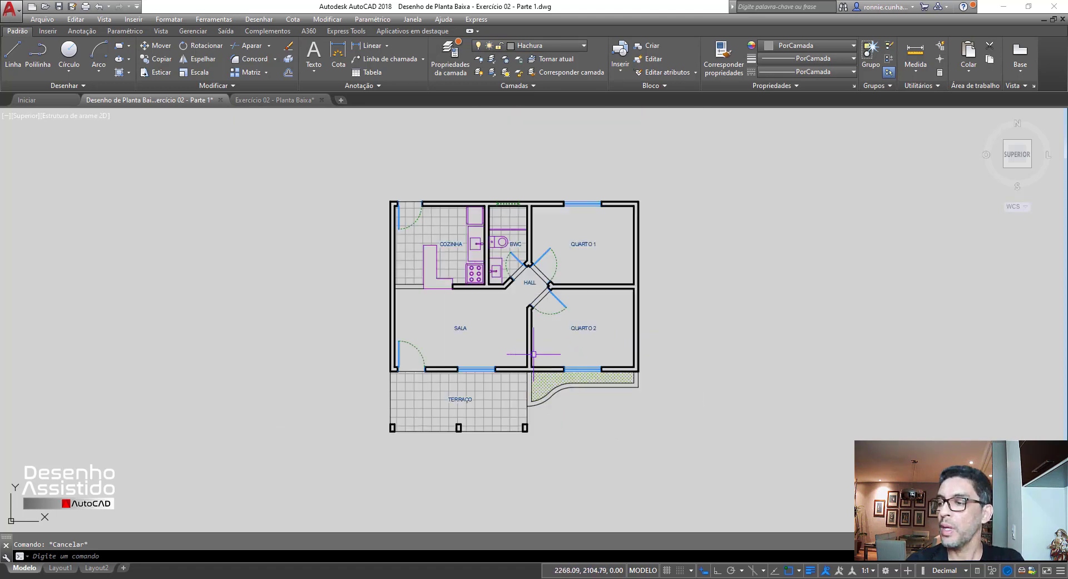
scroll(562, 297, up, 3)
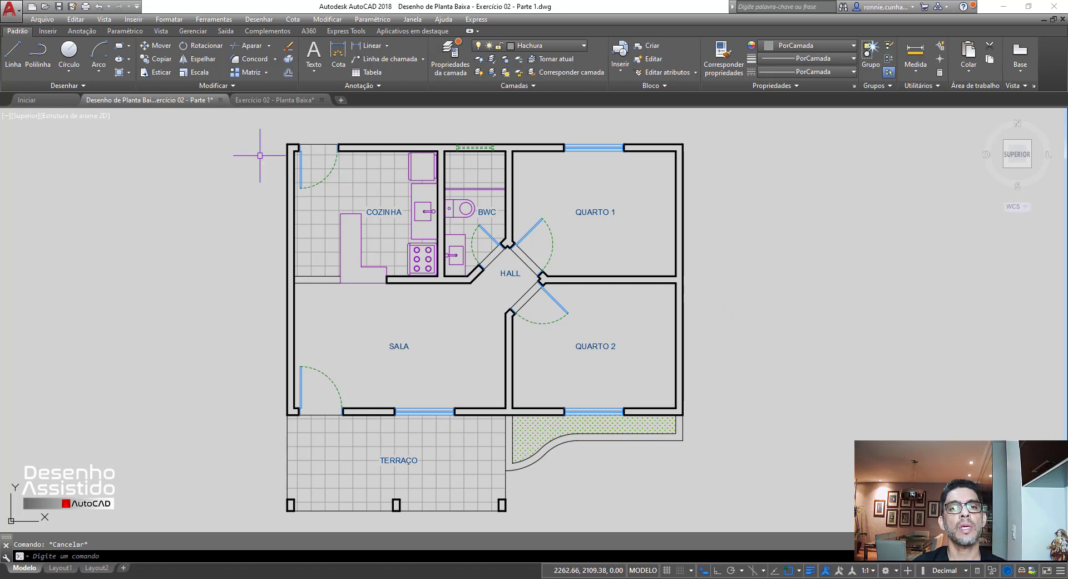
click(377, 86)
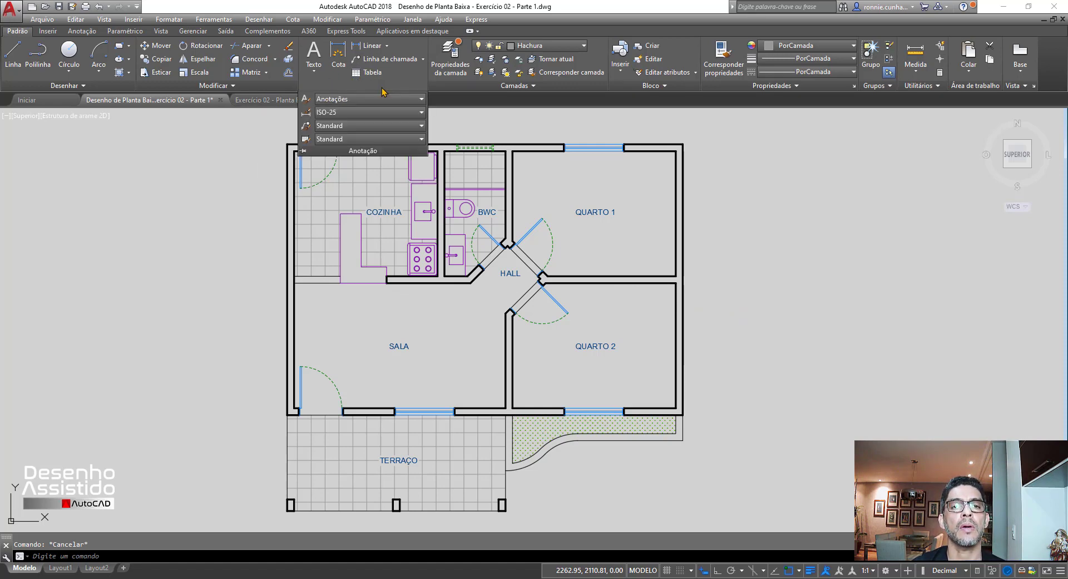
click(307, 115)
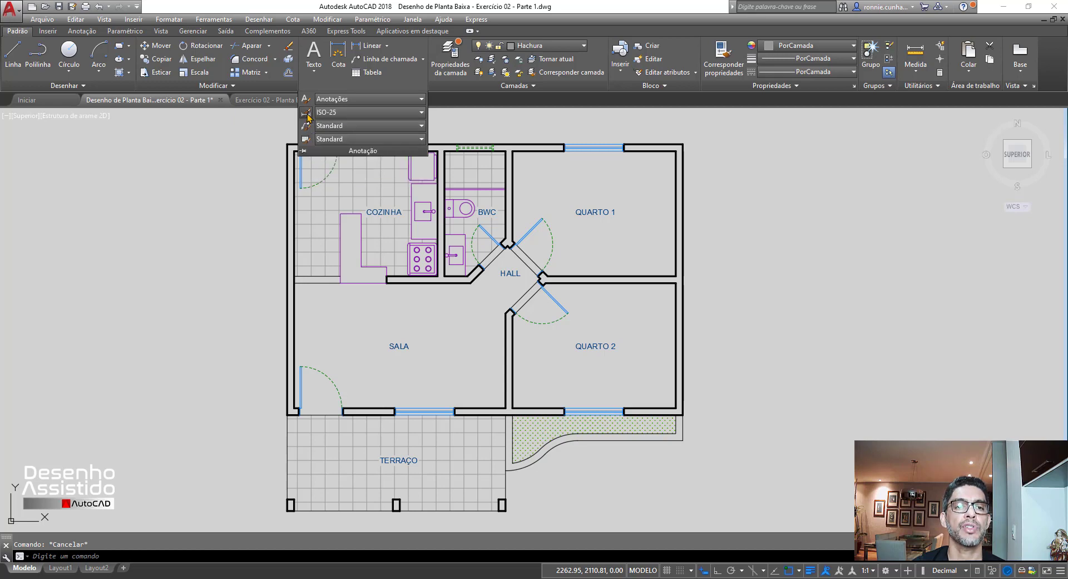
drag(531, 200, 773, 176)
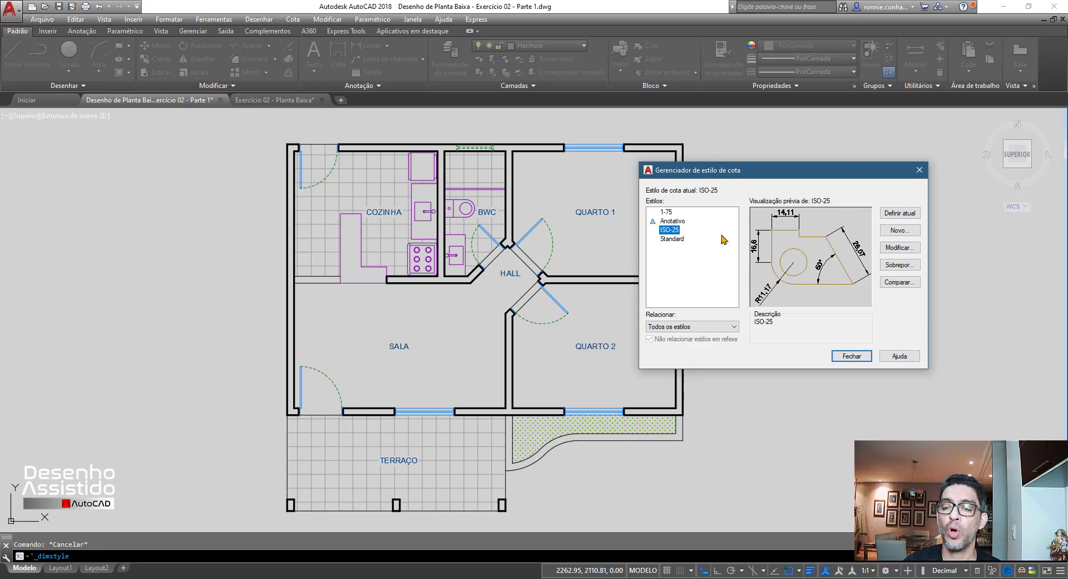
click(864, 359)
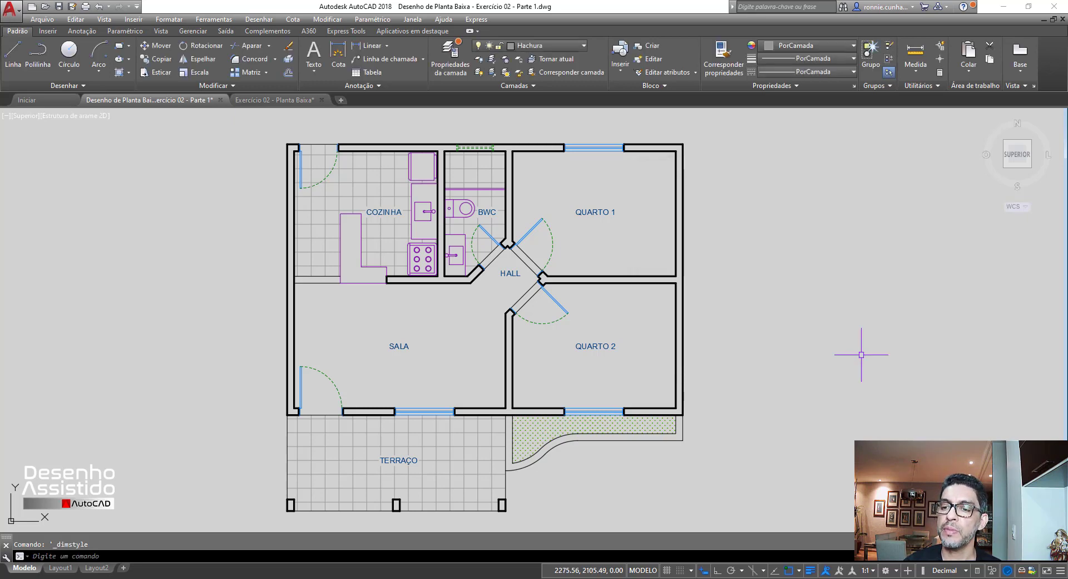
Make Cotas the current layer and add a vertical linear dimension between QUARTO 1's right inner corners, placed outside the house.
click(580, 47)
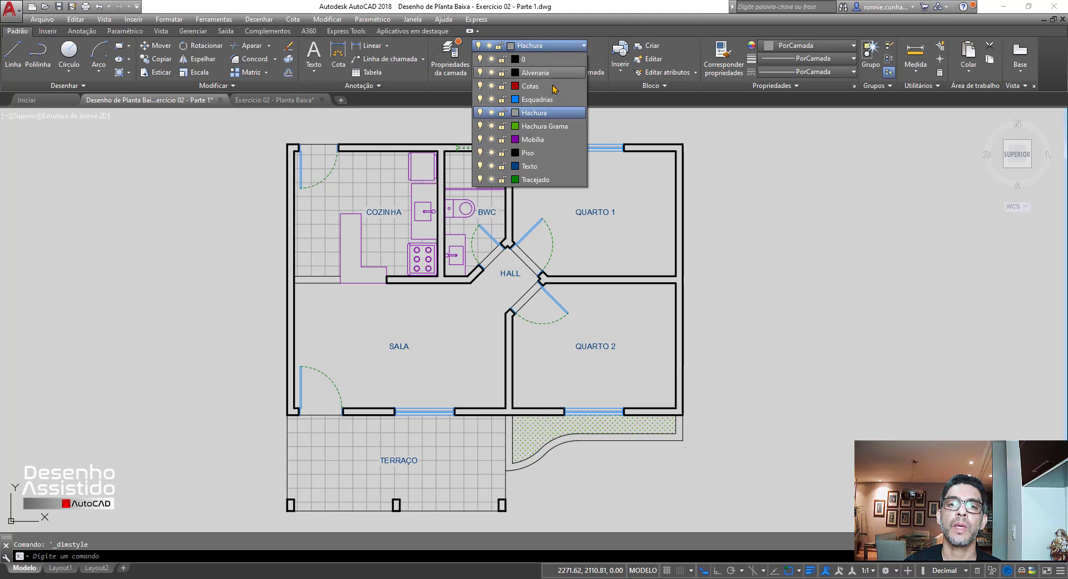
click(543, 87)
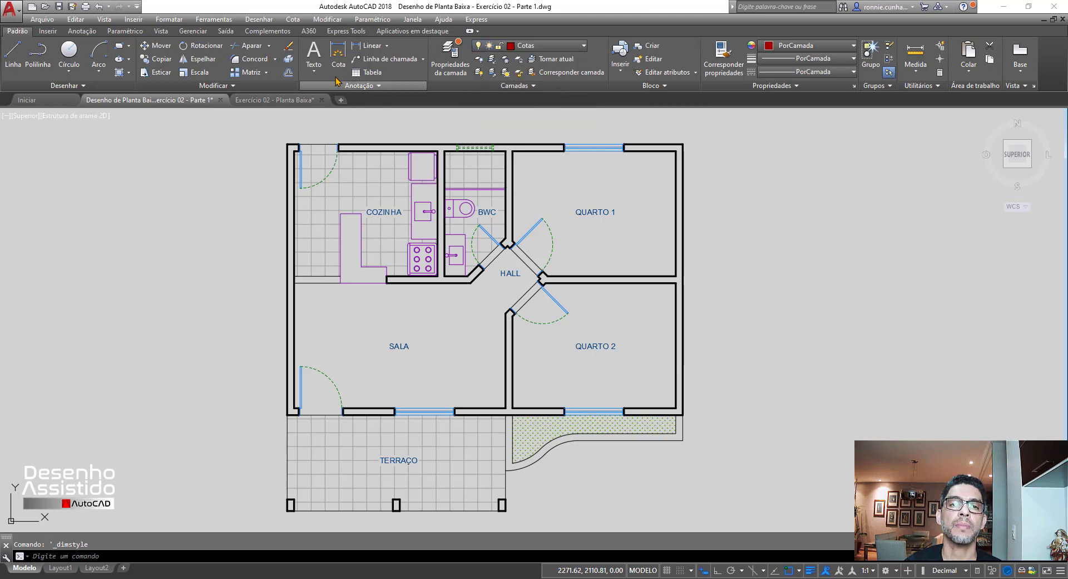
click(359, 46)
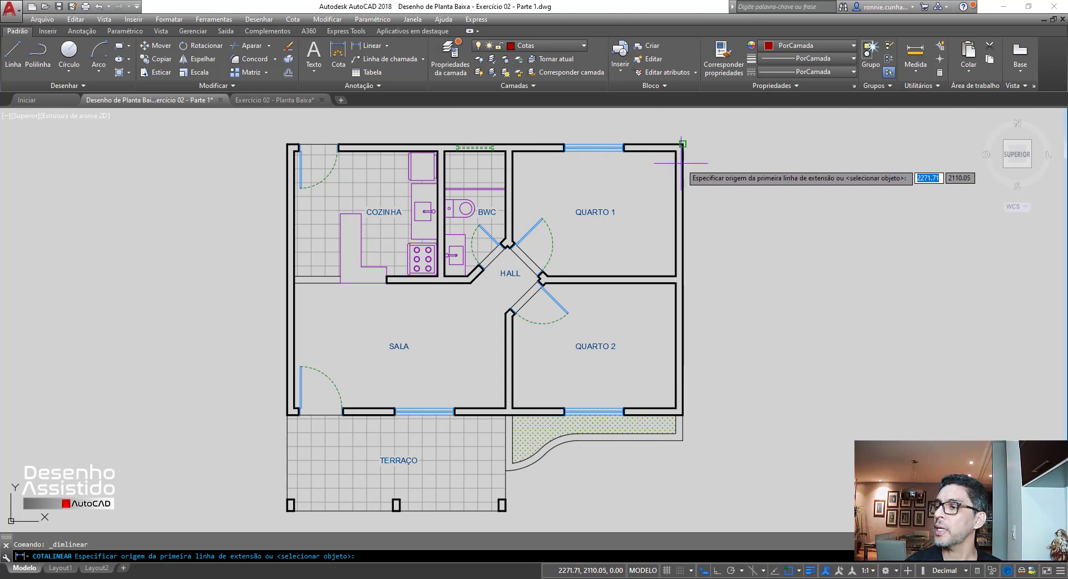
click(676, 150)
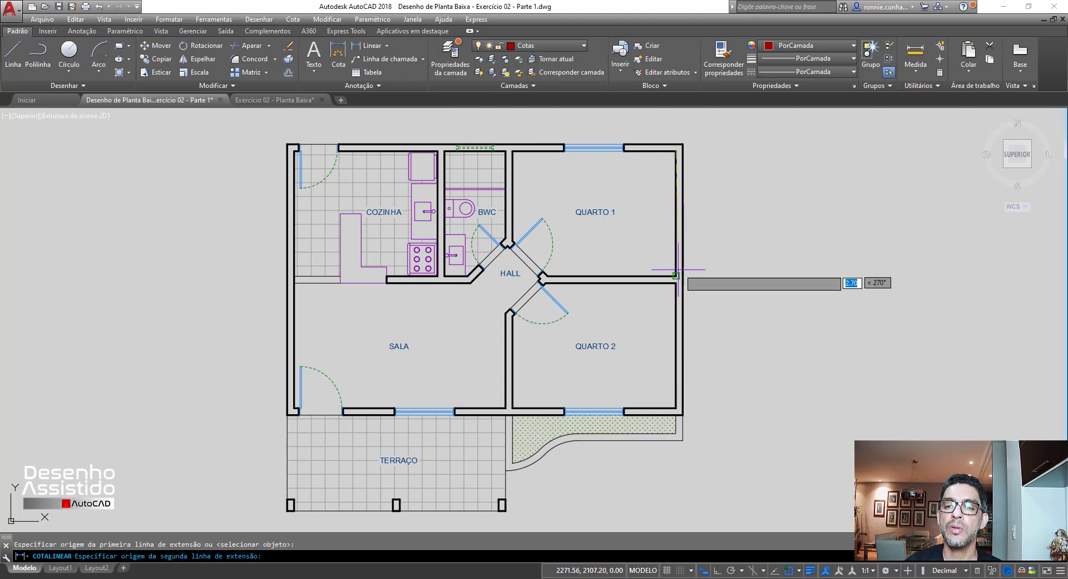
click(675, 276)
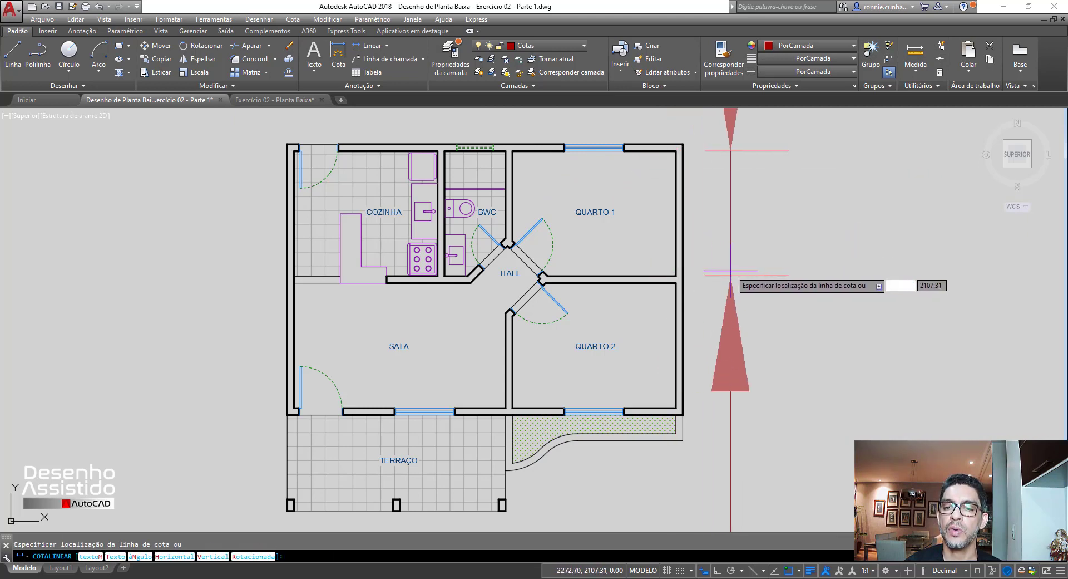
click(739, 282)
Compare the new dimension's text and arrow sizes with the house plan.
scroll(616, 236, down, 8)
scroll(627, 236, up, 8)
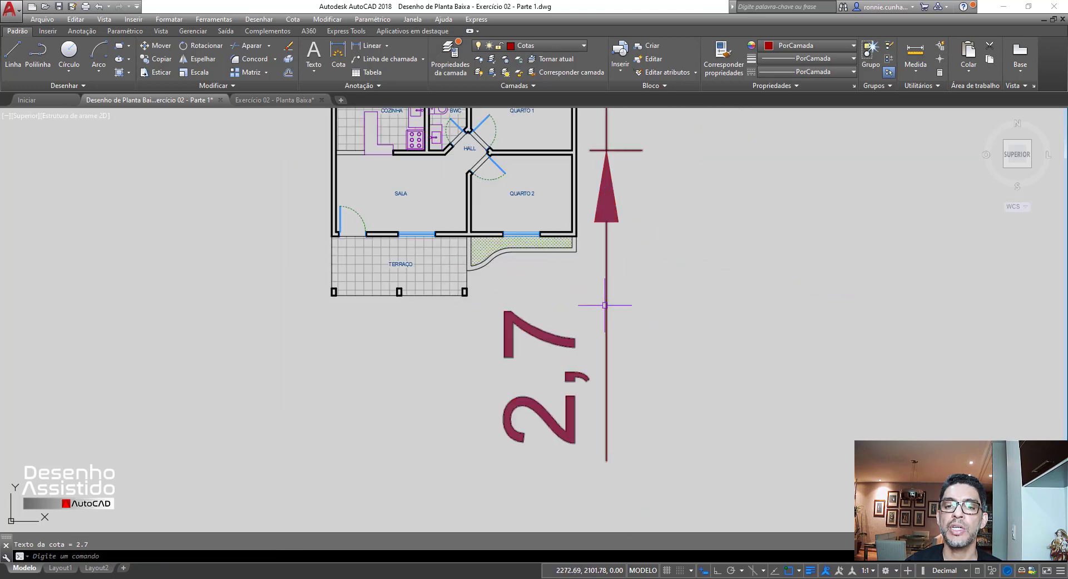
scroll(616, 302, down, 4)
scroll(592, 344, up, 1)
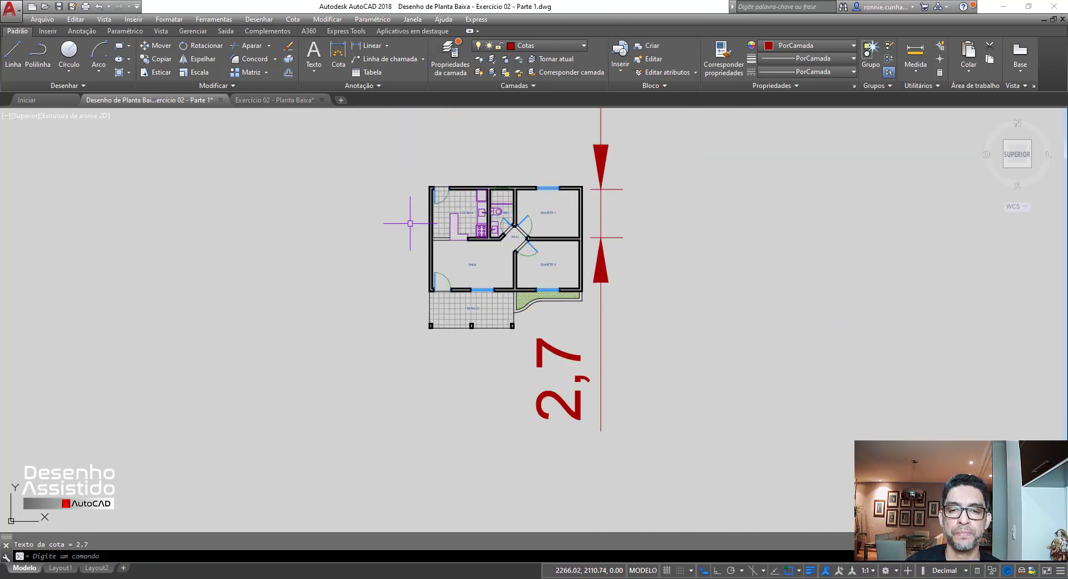
scroll(444, 192, up, 2)
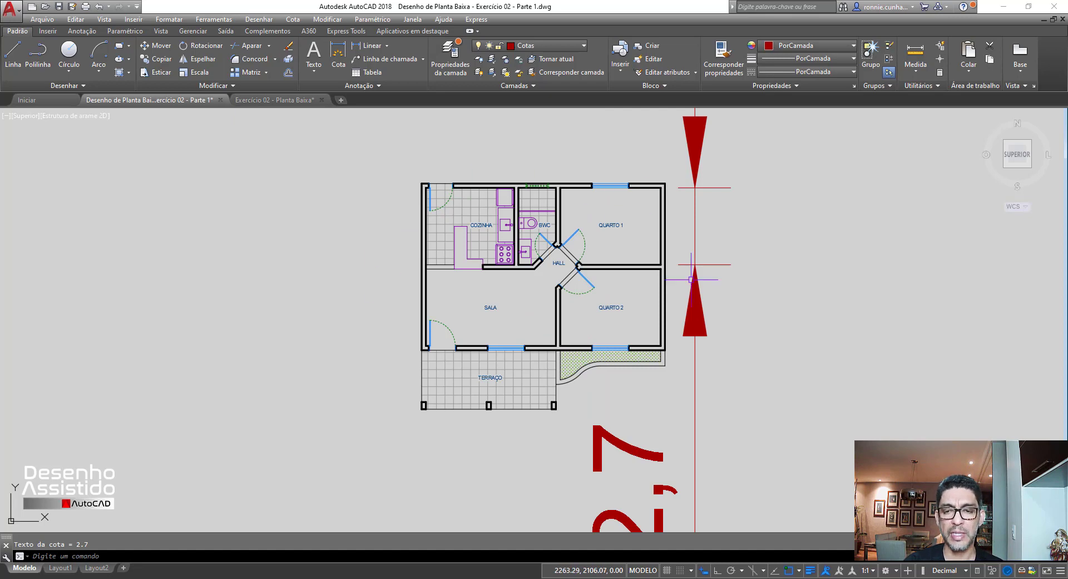
scroll(409, 249, down, 2)
scroll(615, 256, up, 2)
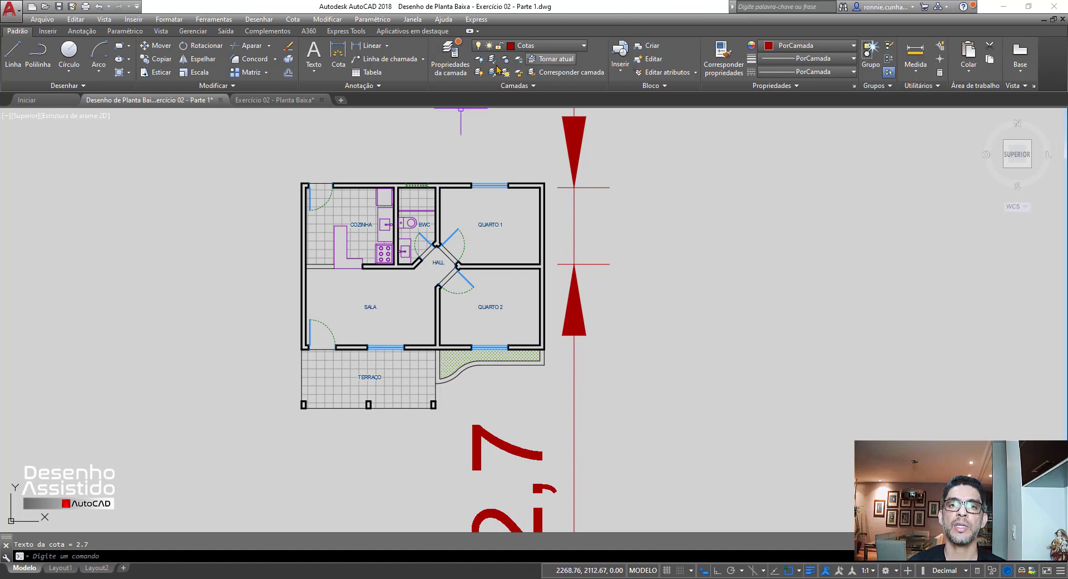
In the ISO-25 dimension style, set the extension beyond dimension lines to 0.1 and the offset from origin to 0.1.
click(341, 87)
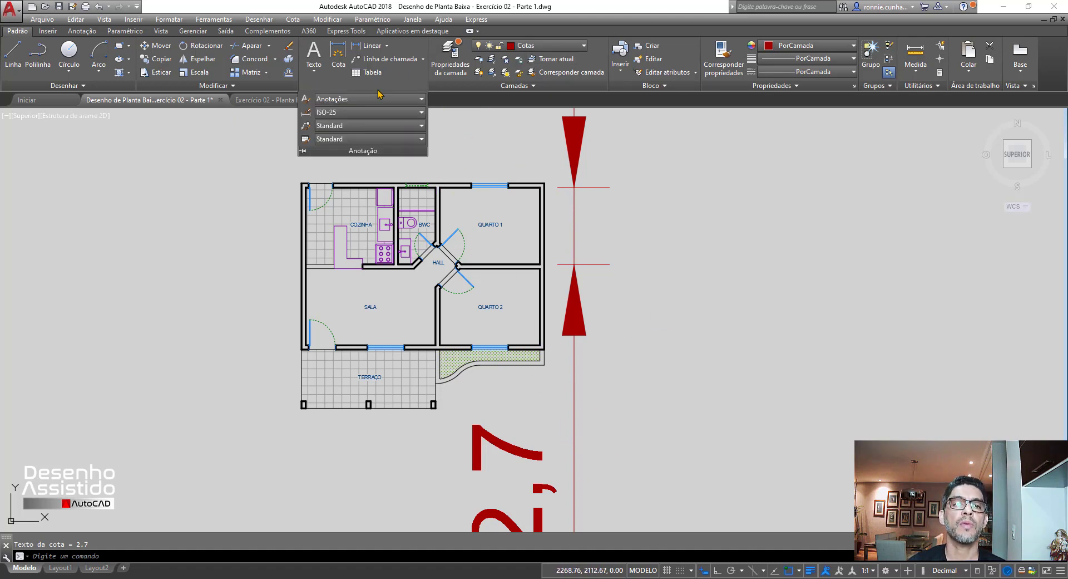
click(306, 112)
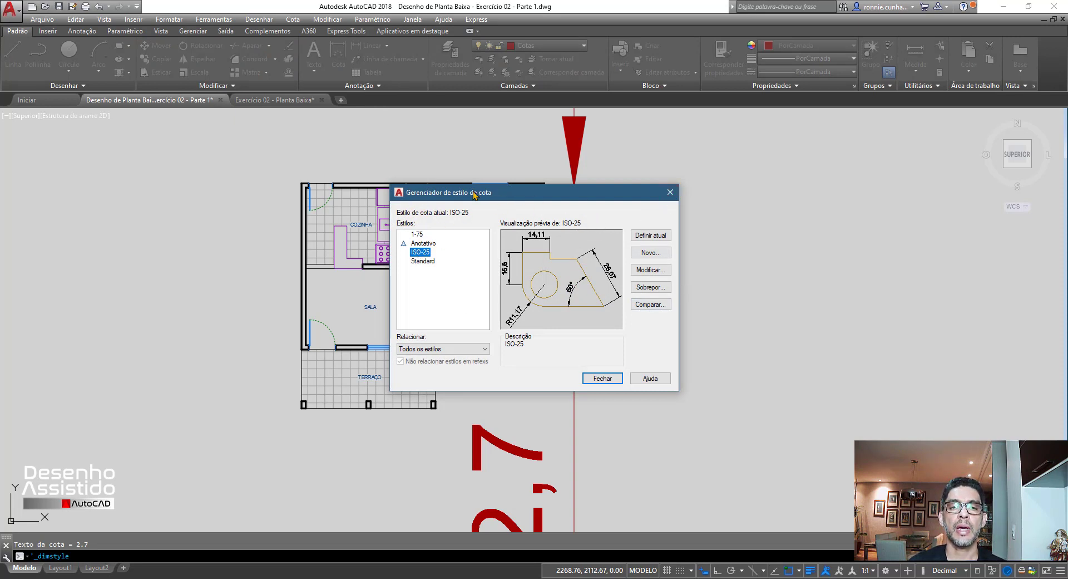
click(647, 272)
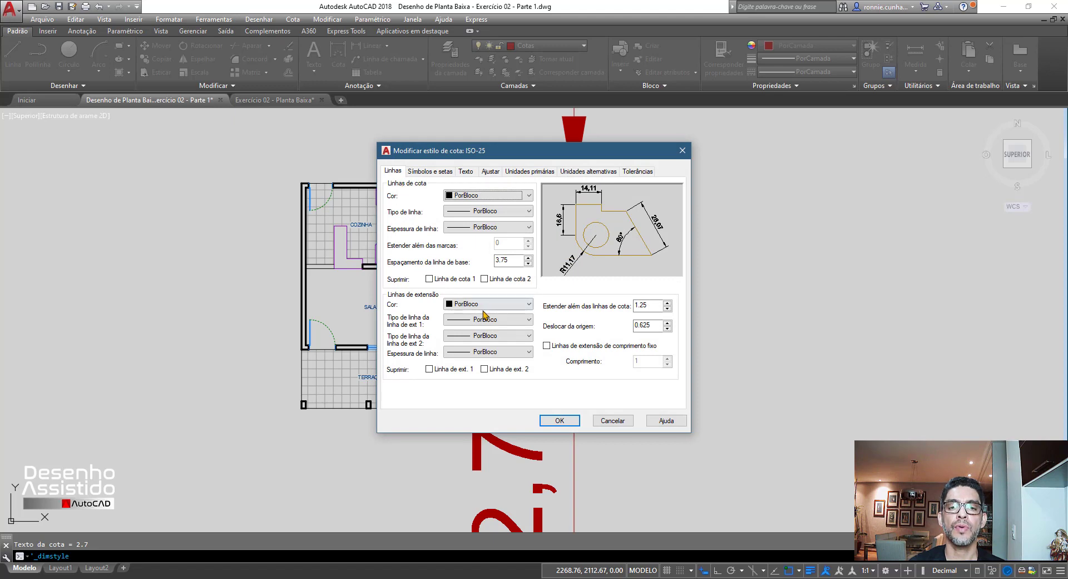
drag(655, 303, 595, 306)
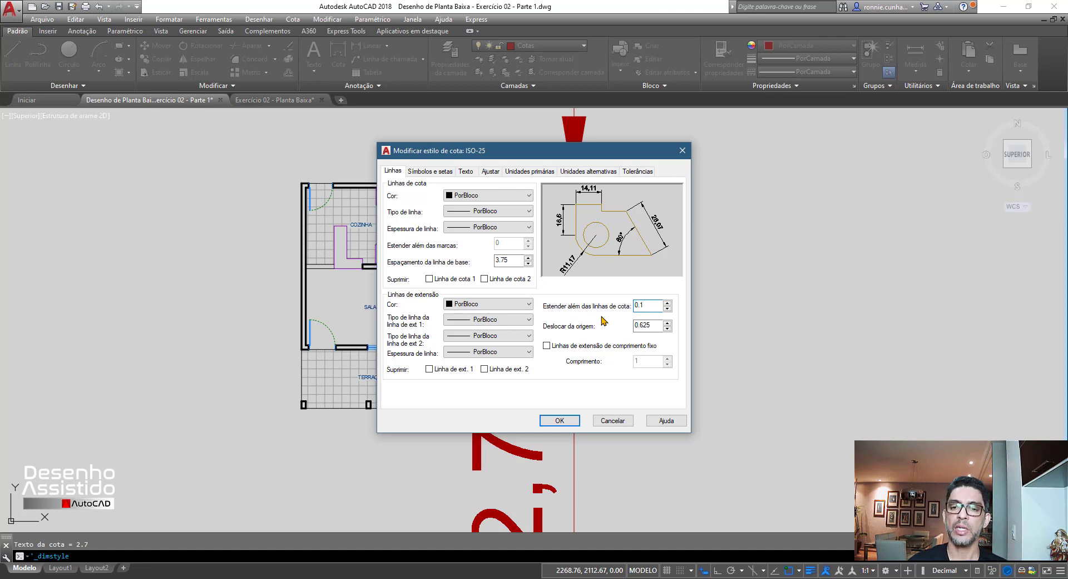
drag(661, 325, 599, 331)
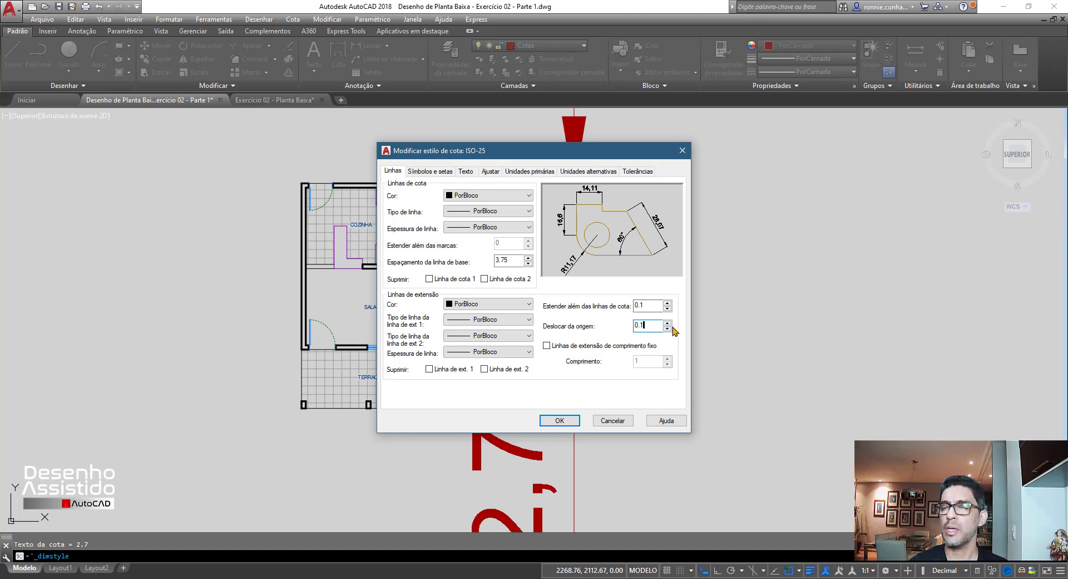
In the ISO-25 style, set both dimension-line arrowheads to Inclinada with an arrow size of 0.1.
click(430, 171)
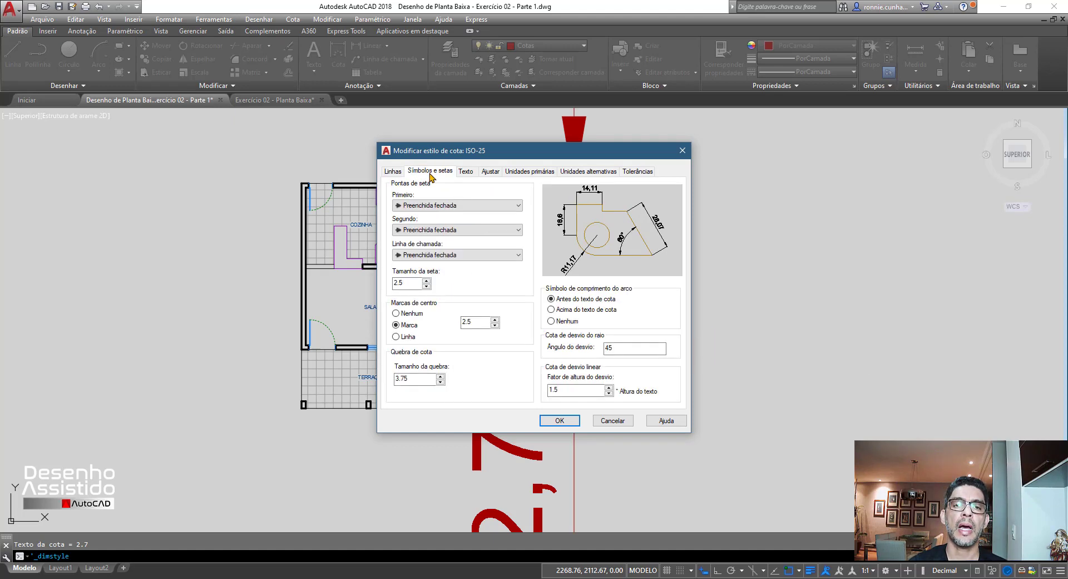
click(443, 206)
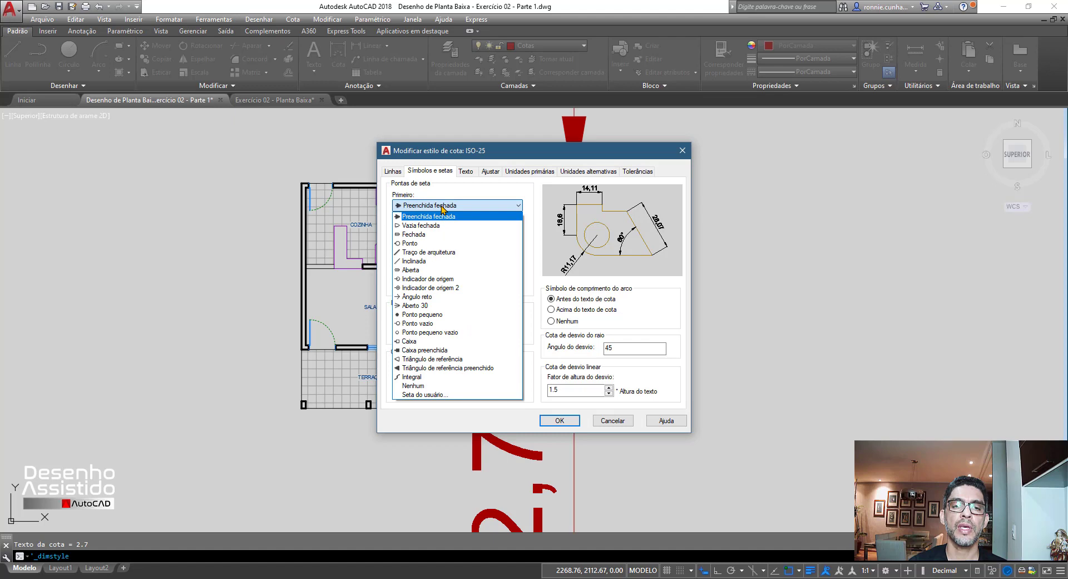
click(417, 261)
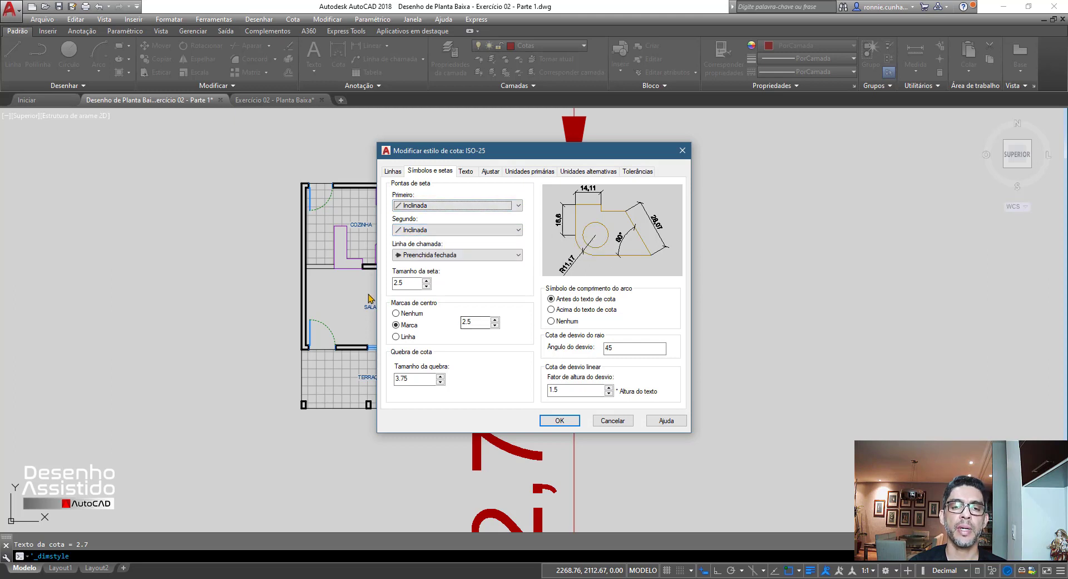
double_click(406, 282)
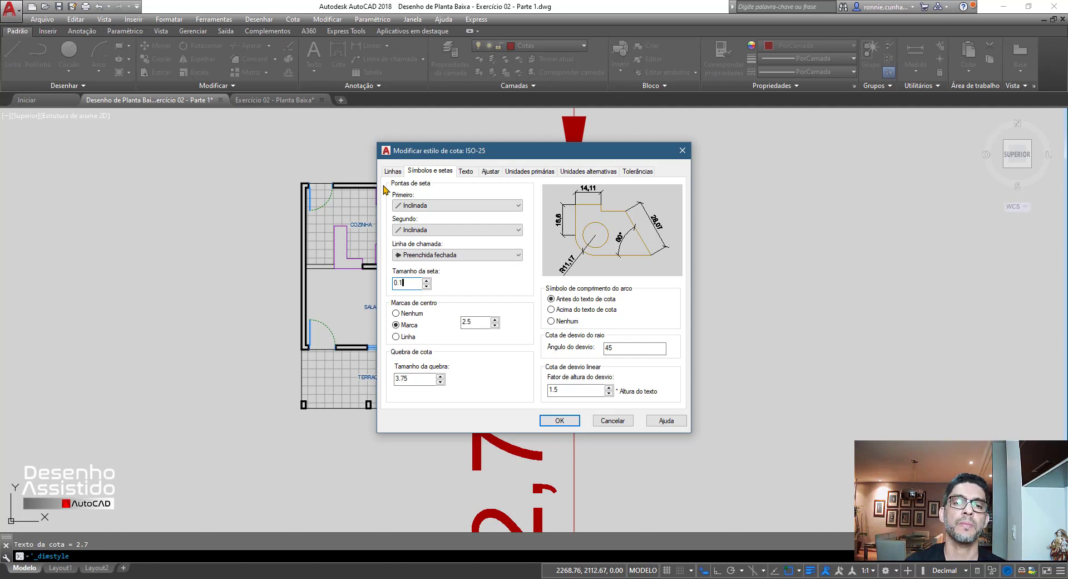
Create a new text style named Cotas in the dimension style's text settings, with a height of 0.1, and apply it.
click(467, 171)
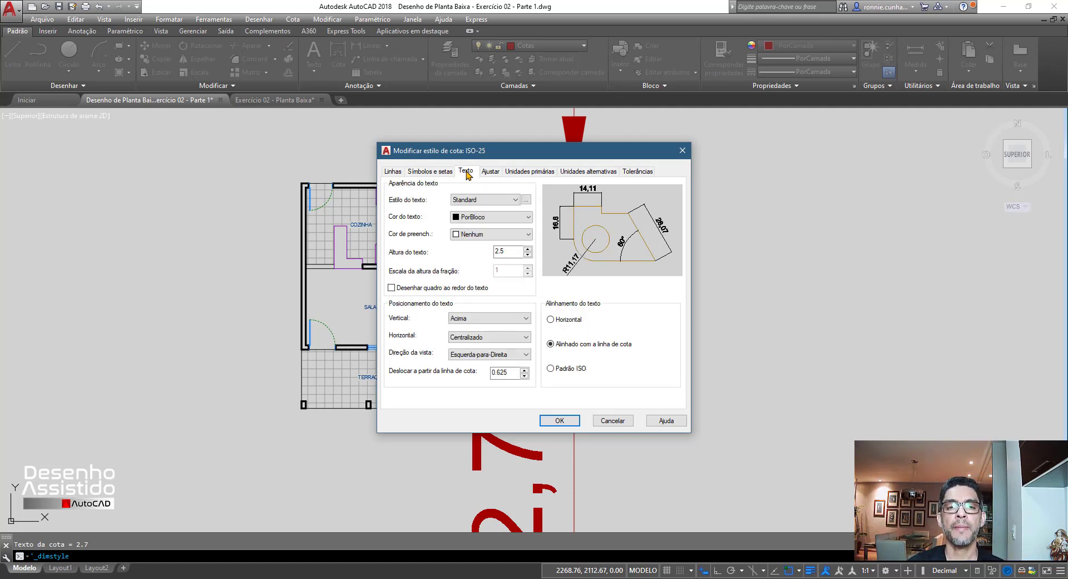
click(527, 199)
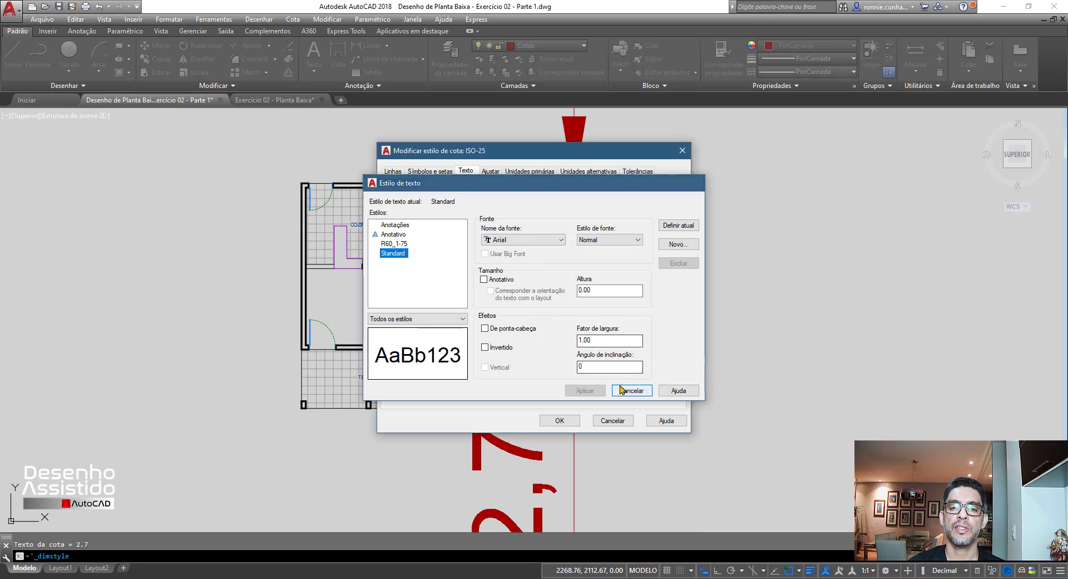
click(630, 389)
click(527, 199)
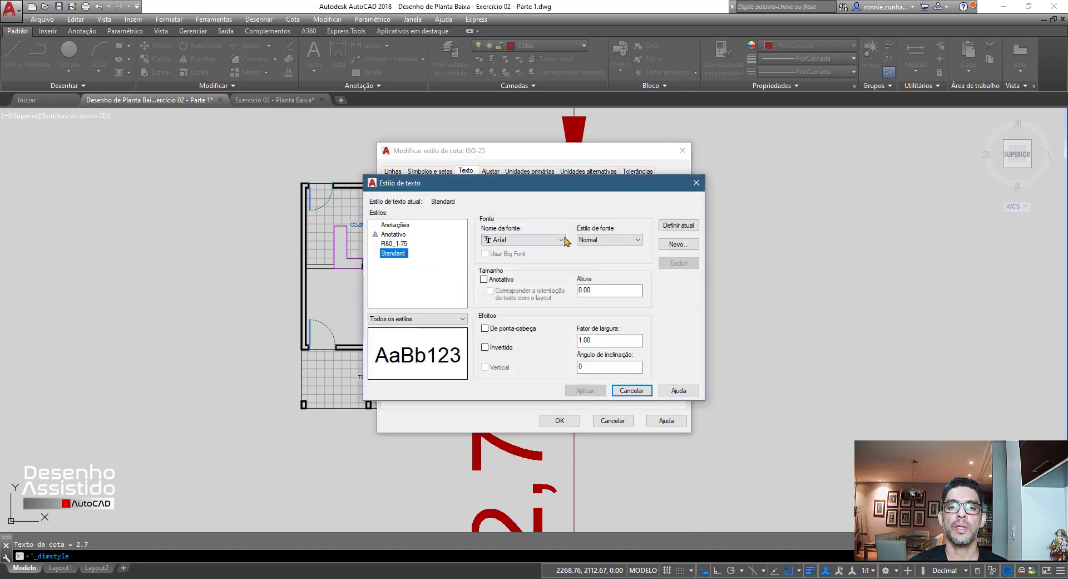
click(672, 245)
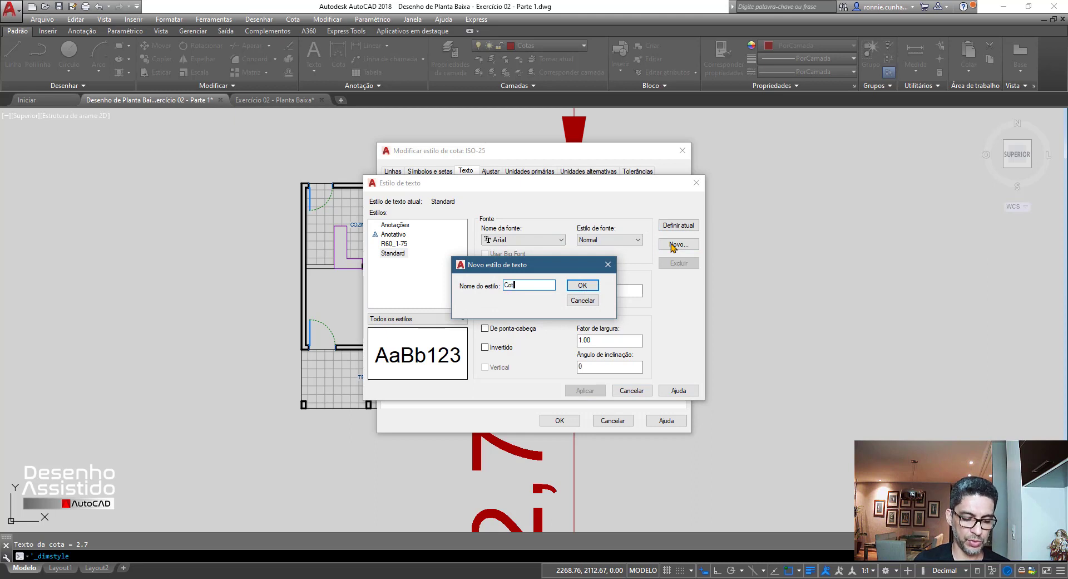
click(583, 285)
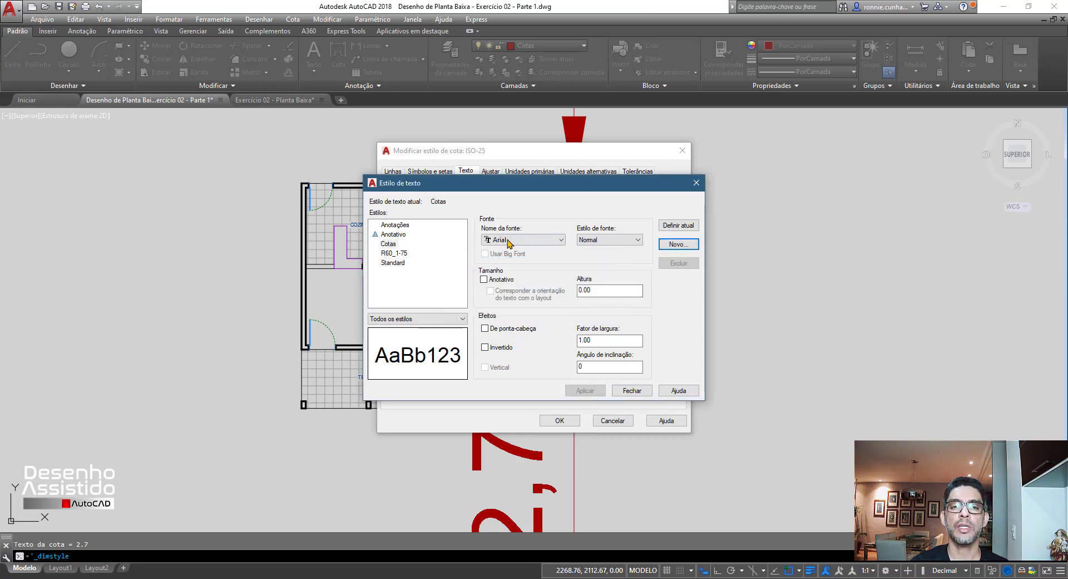
click(586, 290)
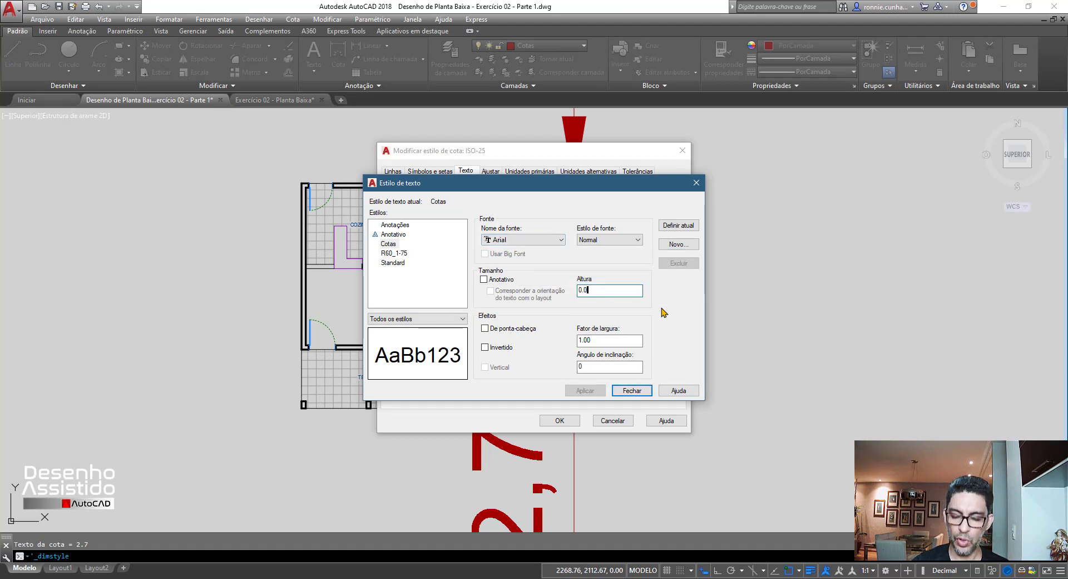
text(0.1)
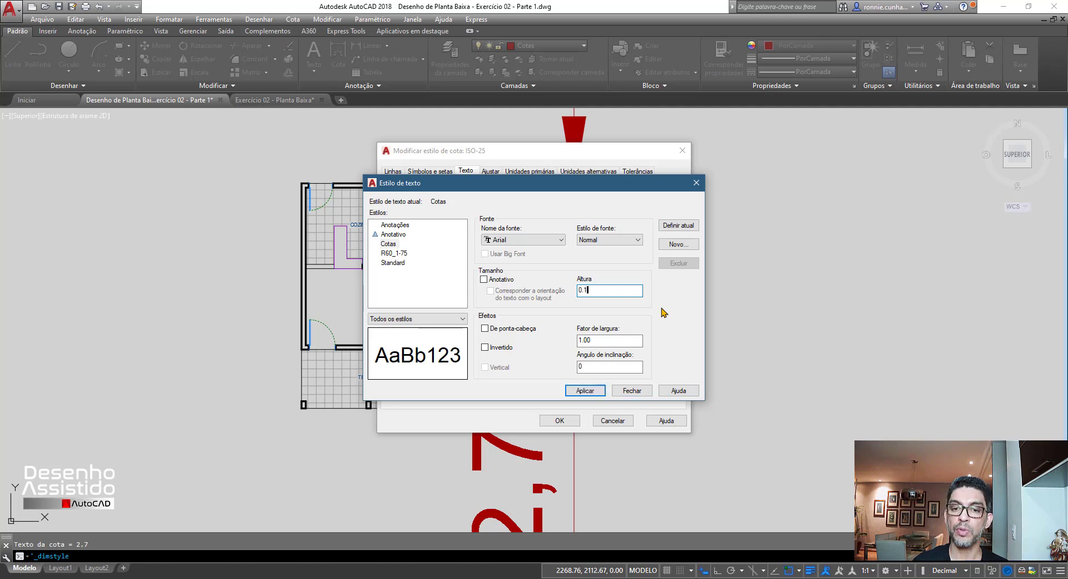
click(582, 393)
click(633, 391)
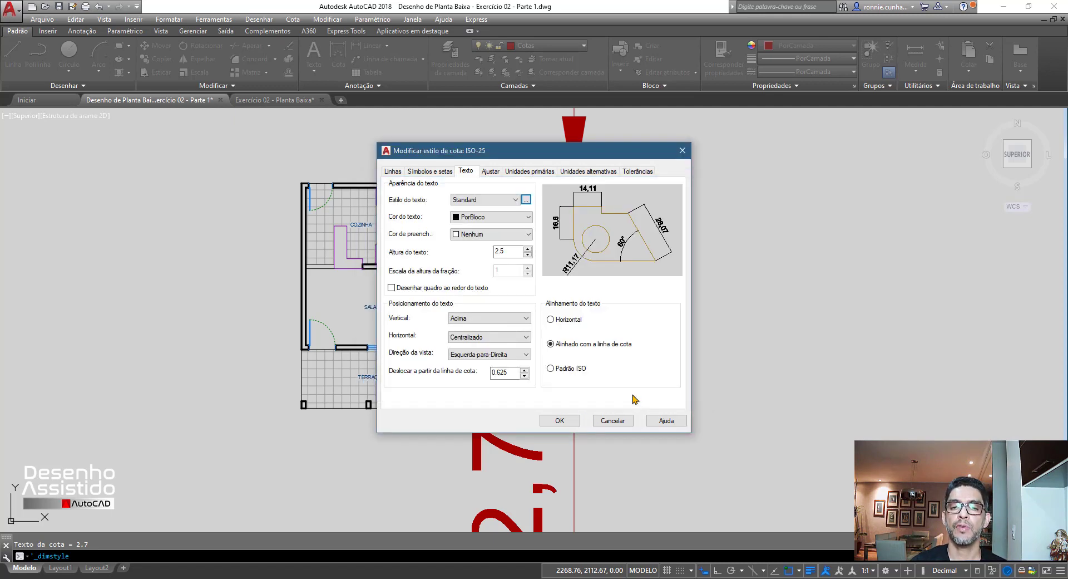
Assign the Cotas text style to ISO-25, set the text offset from the dimension line to 0.1, and save the dimension style.
click(516, 200)
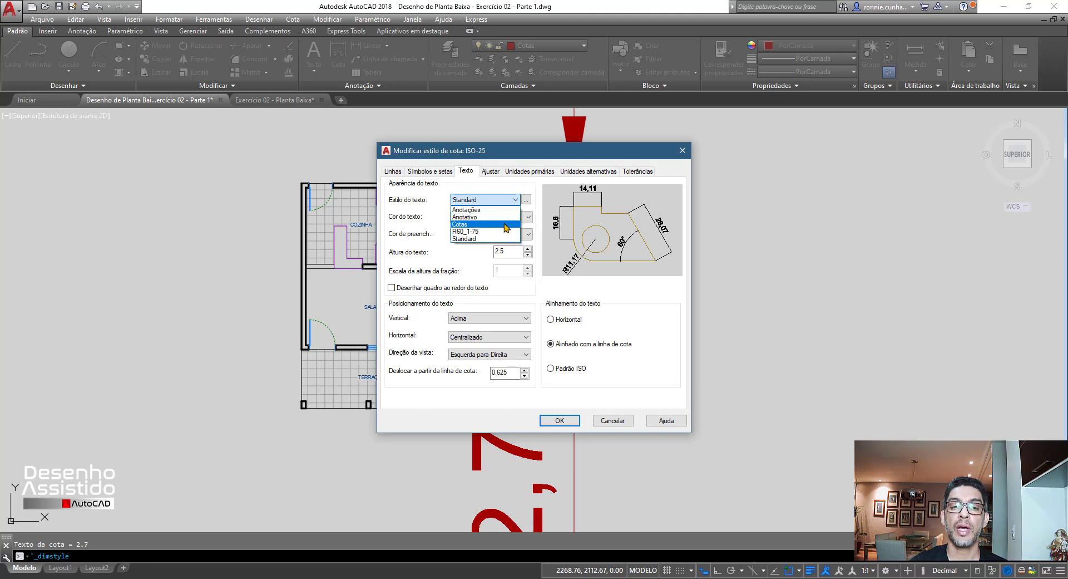
click(472, 226)
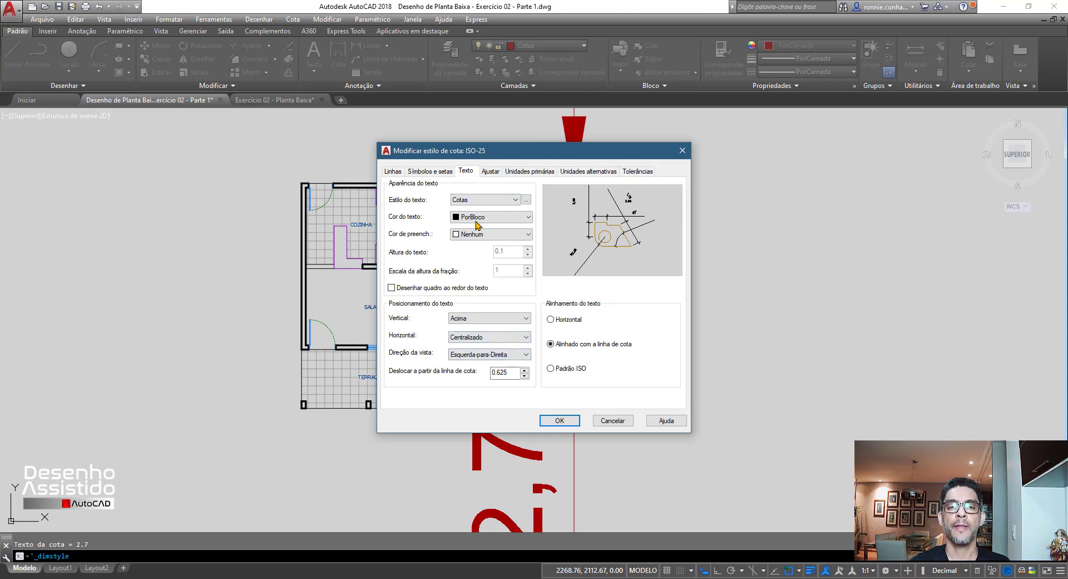
drag(506, 373, 499, 372)
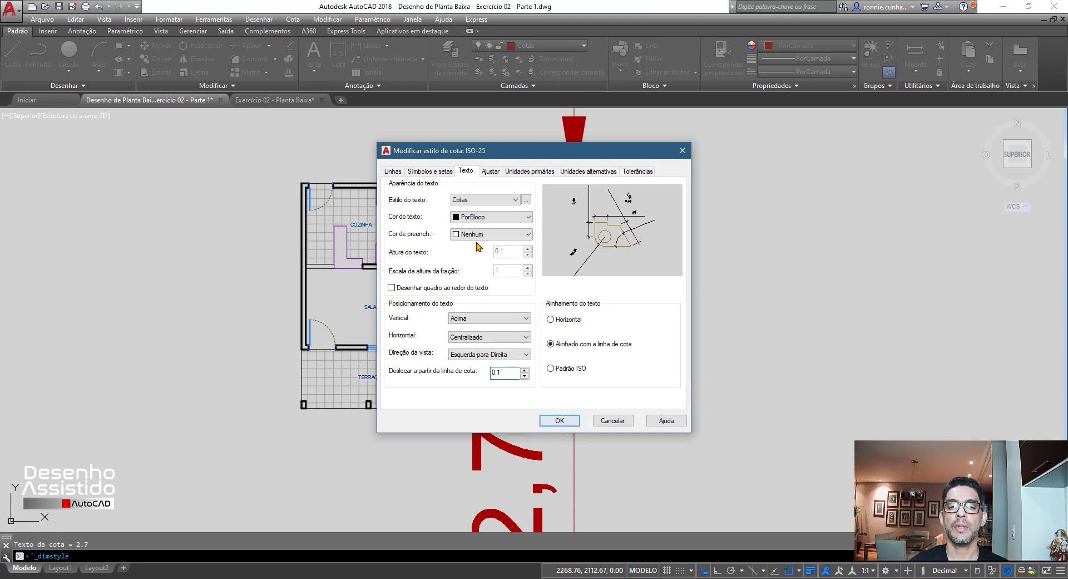
click(392, 172)
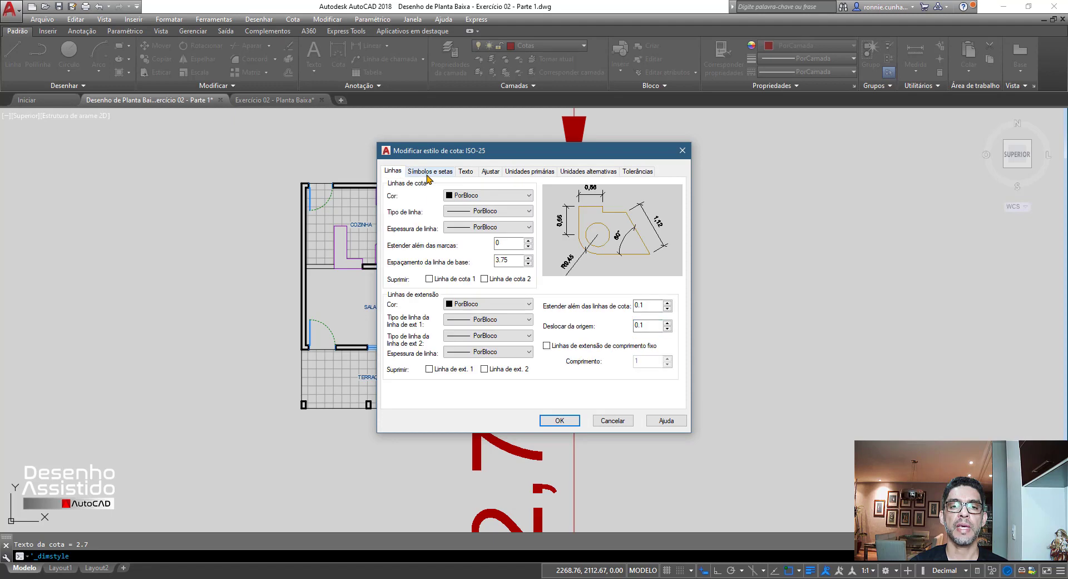
click(429, 171)
click(466, 172)
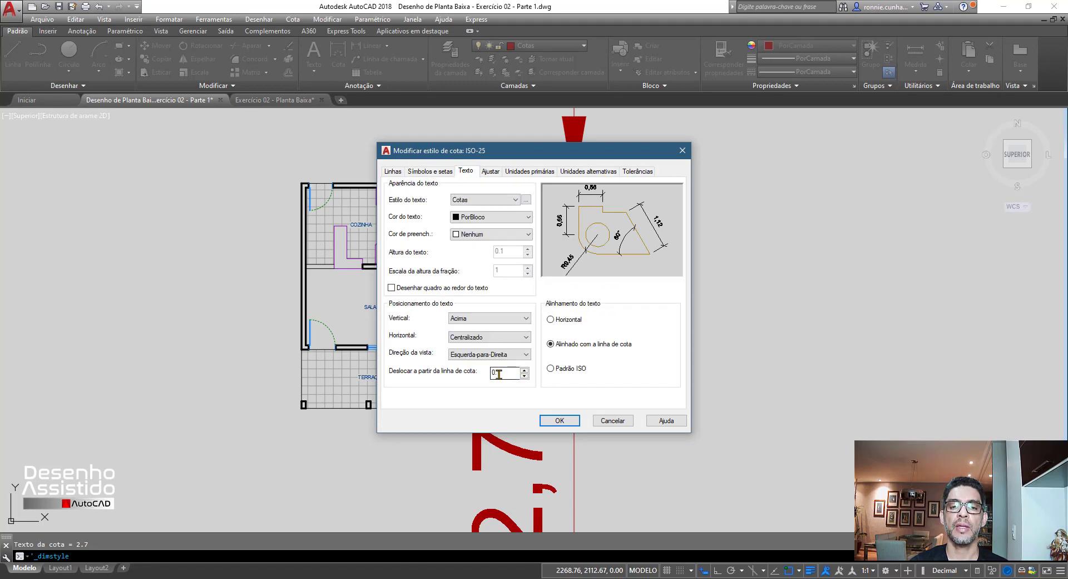
click(561, 422)
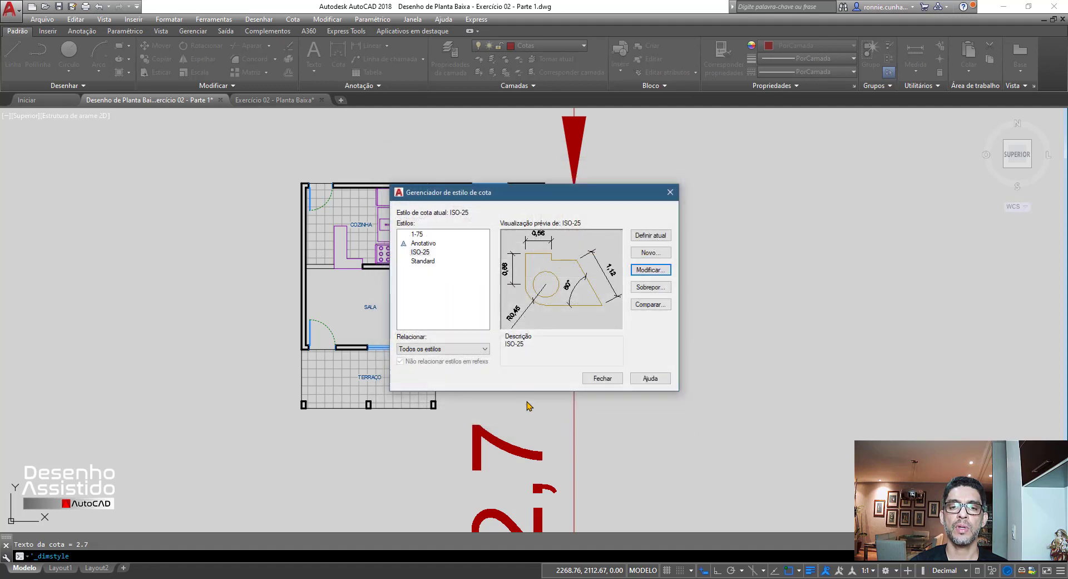
click(603, 380)
Move QUARTO 1's vertical dimension line closer to the house's right outer wall.
scroll(575, 203, up, 5)
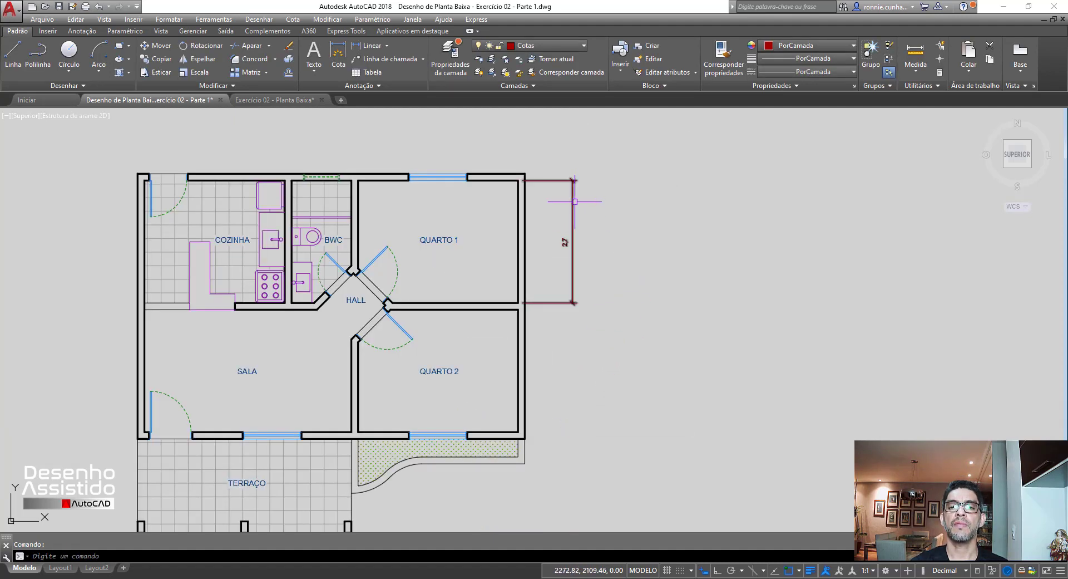
scroll(575, 203, down, 2)
click(568, 203)
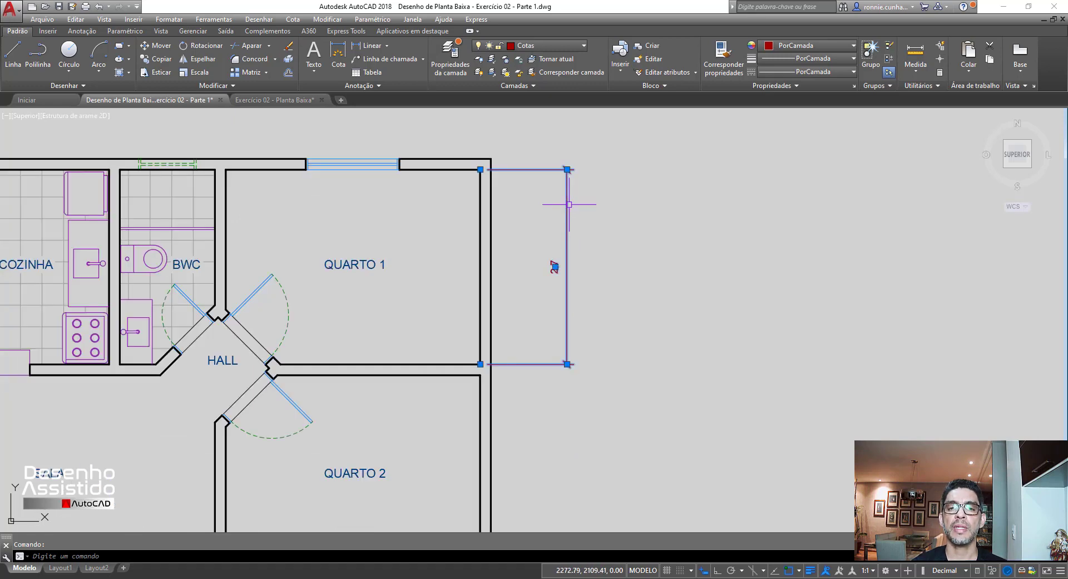
click(567, 170)
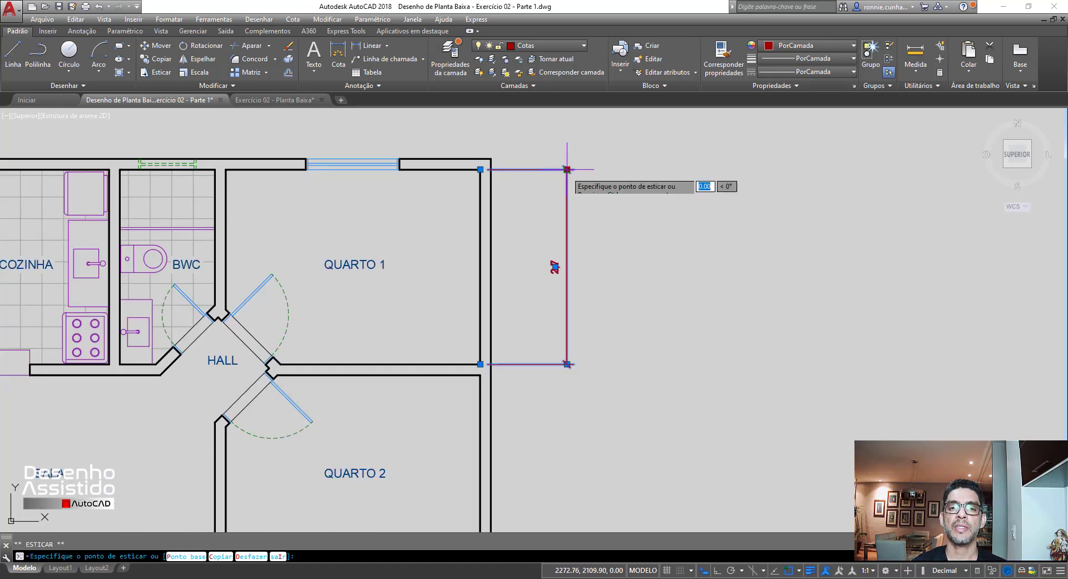
click(522, 169)
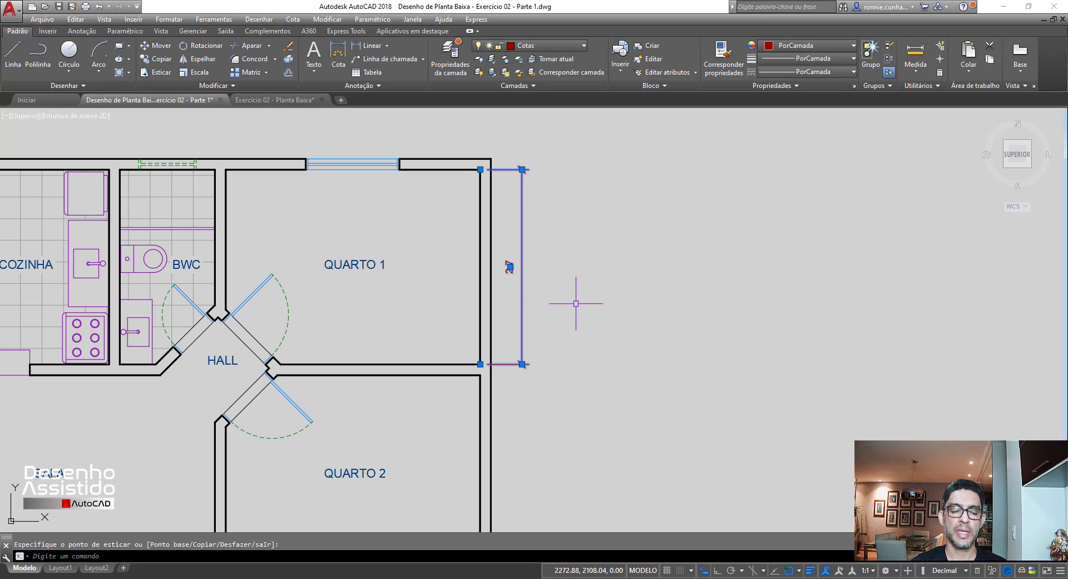
key(Escape)
scroll(591, 252, down, 4)
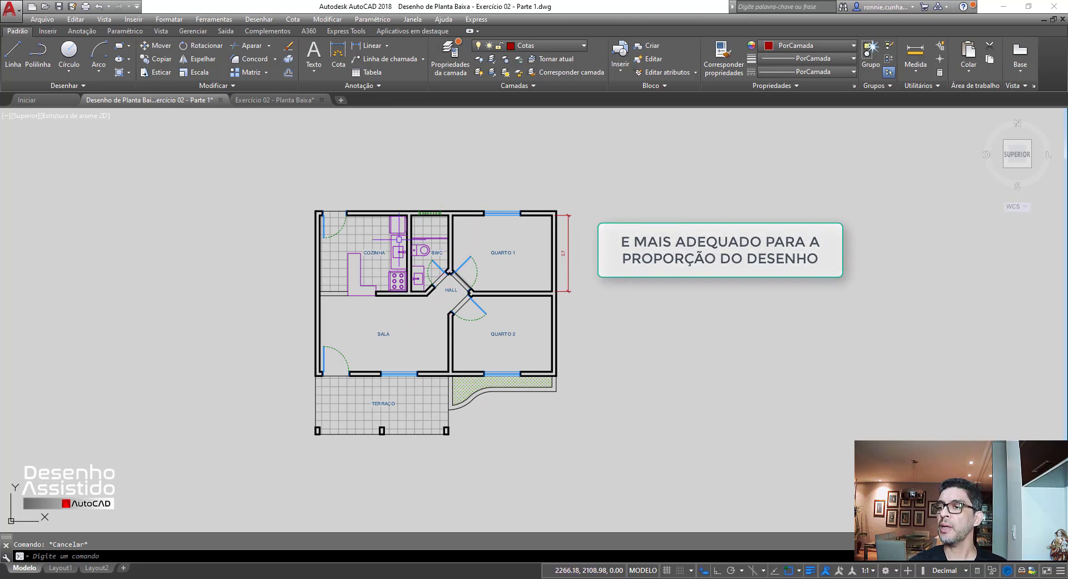
Add a horizontal linear dimension across the COZINHA exterior door opening, placed above the top wall.
scroll(372, 198, up, 4)
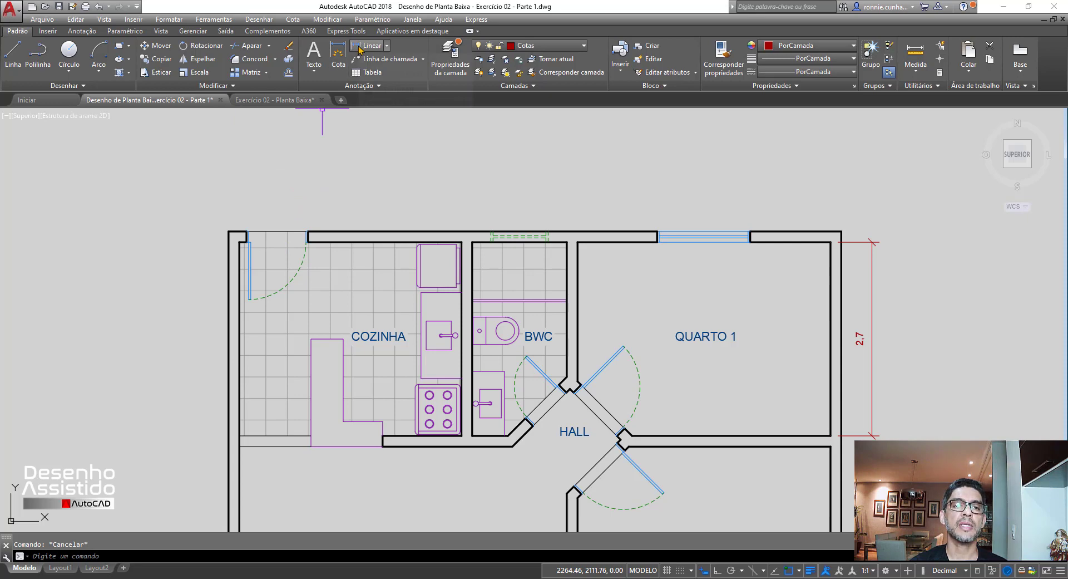
click(81, 31)
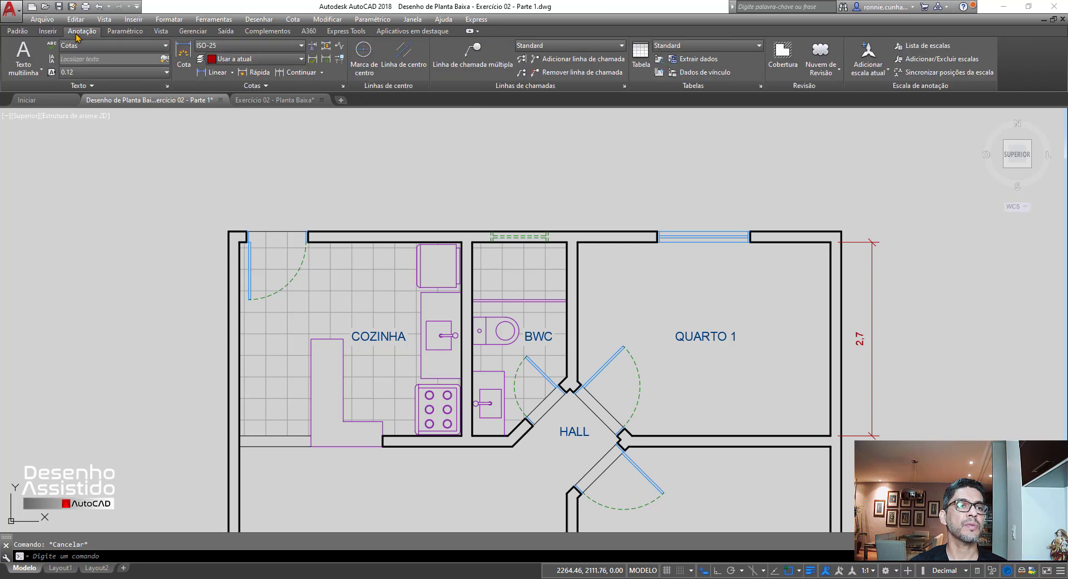
click(16, 32)
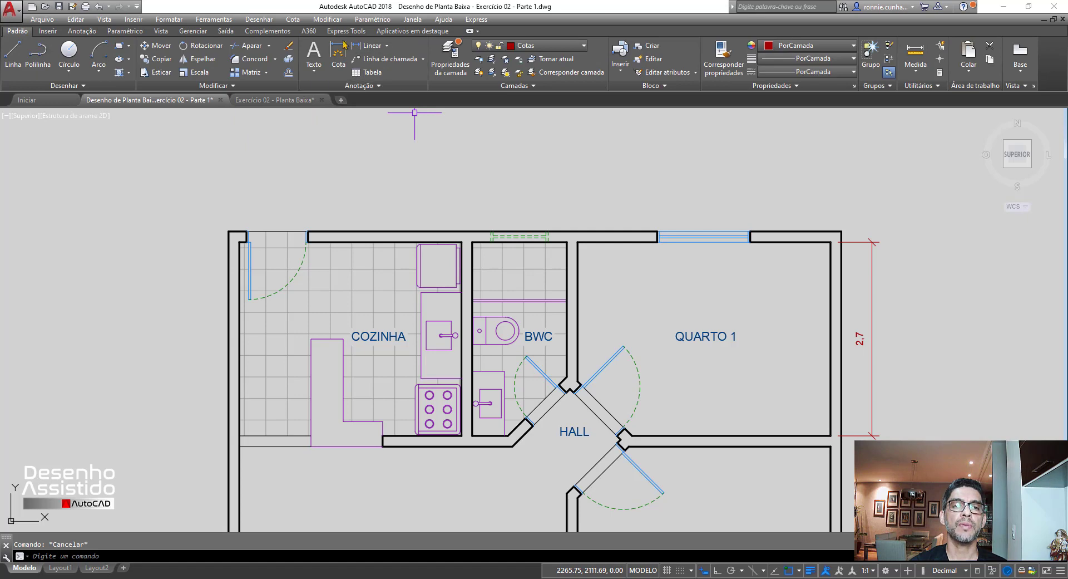
click(81, 32)
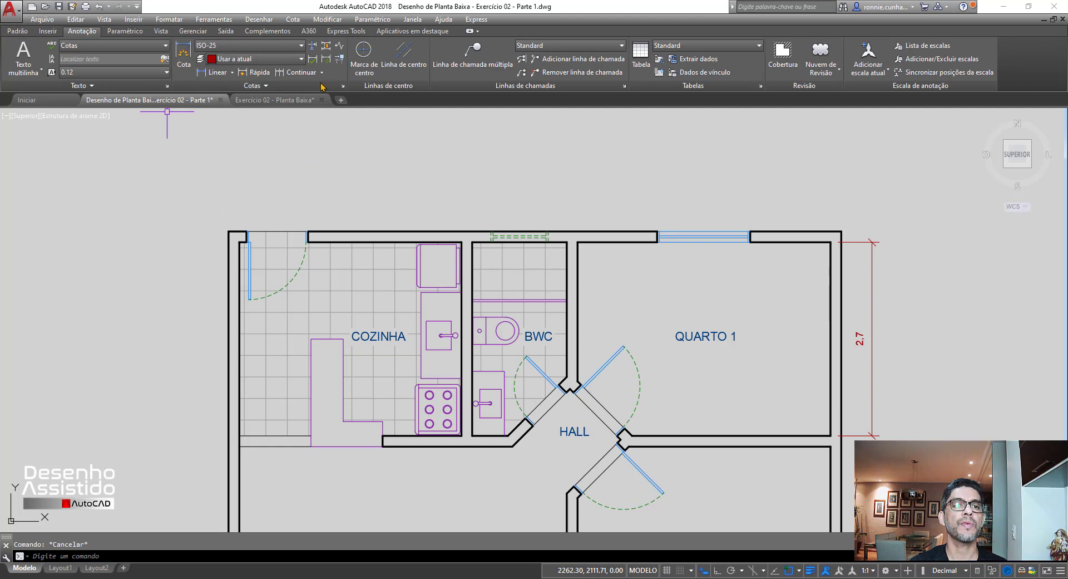
click(212, 73)
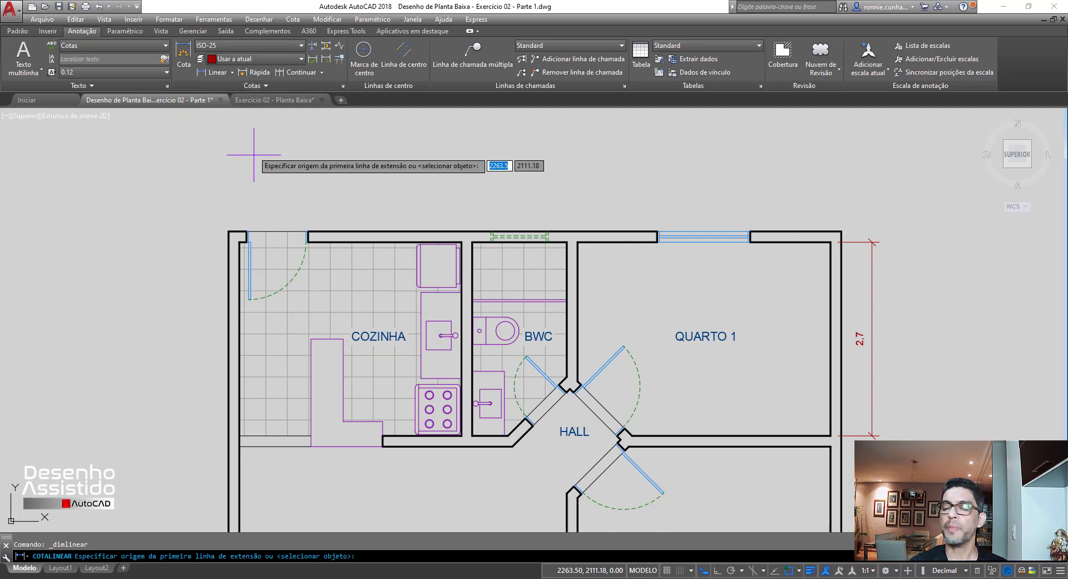
click(248, 233)
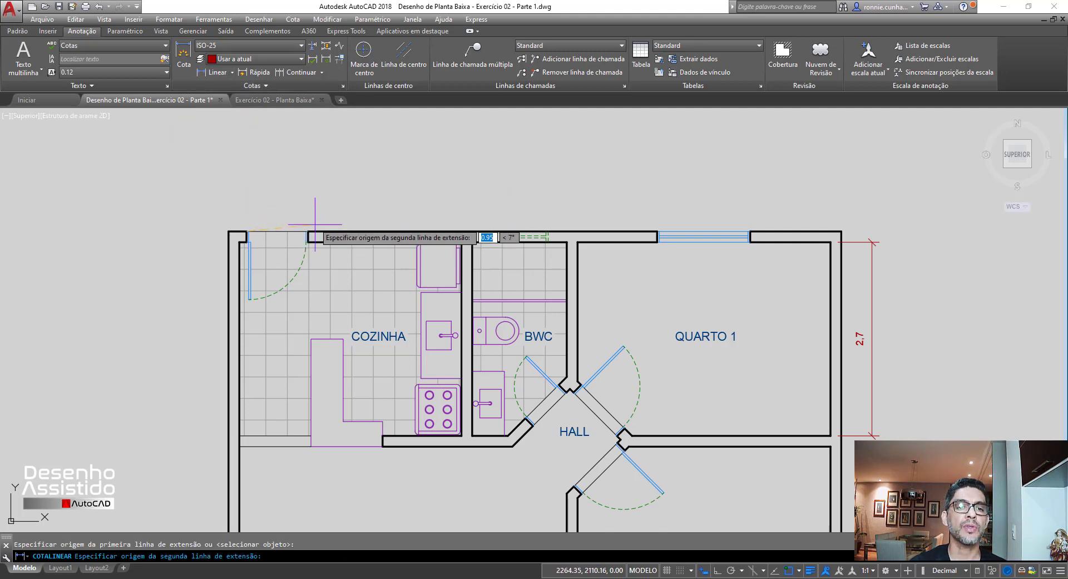
scroll(288, 219, up, 5)
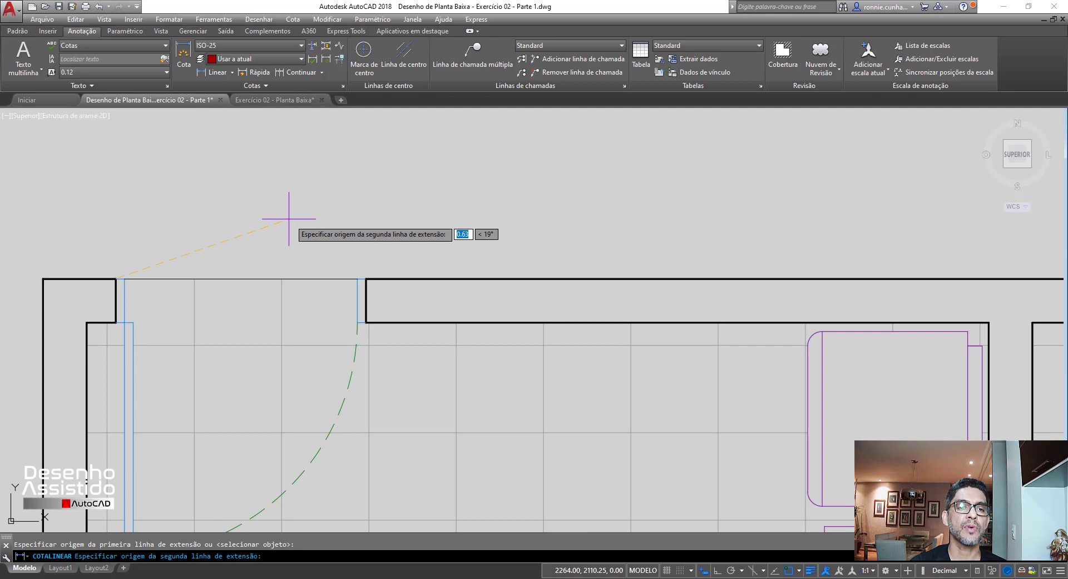
click(365, 278)
scroll(315, 258, down, 5)
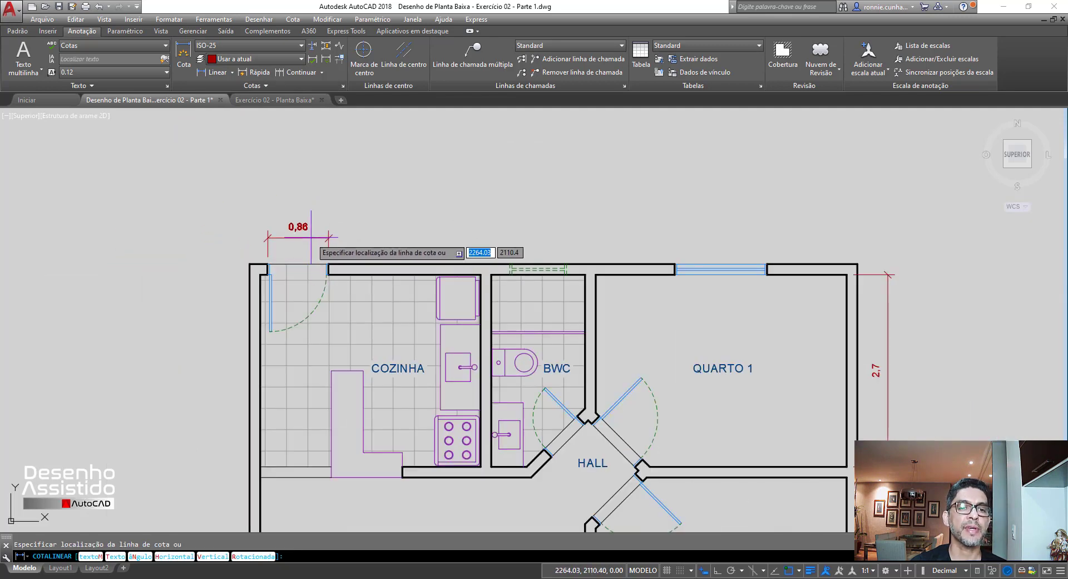
click(311, 237)
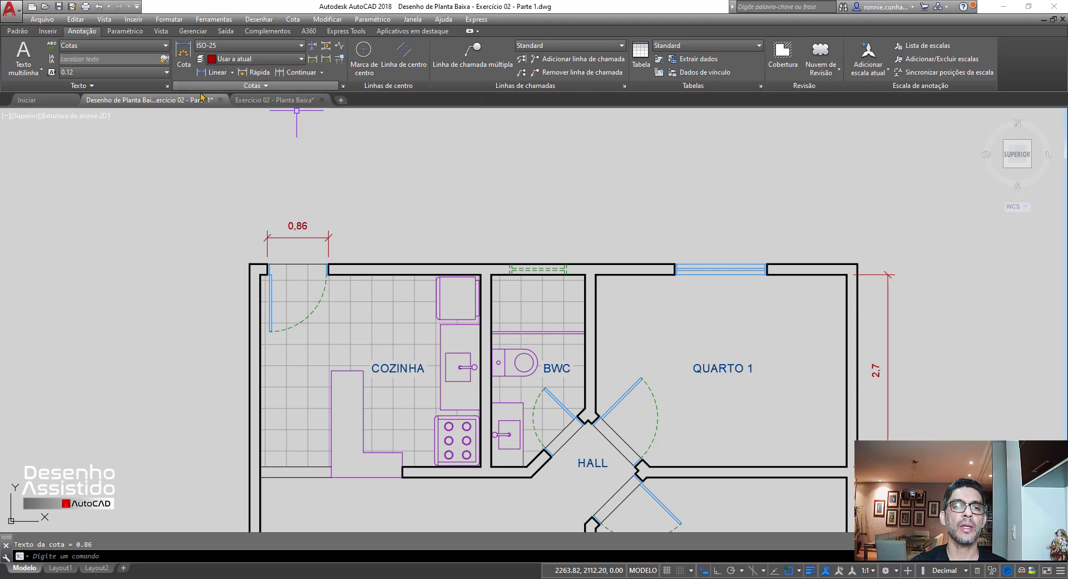
Continue the dimension chain from the COZINHA door along the top wall, across the COZINHA/BWC partition, to both edges of the BWC window.
click(290, 77)
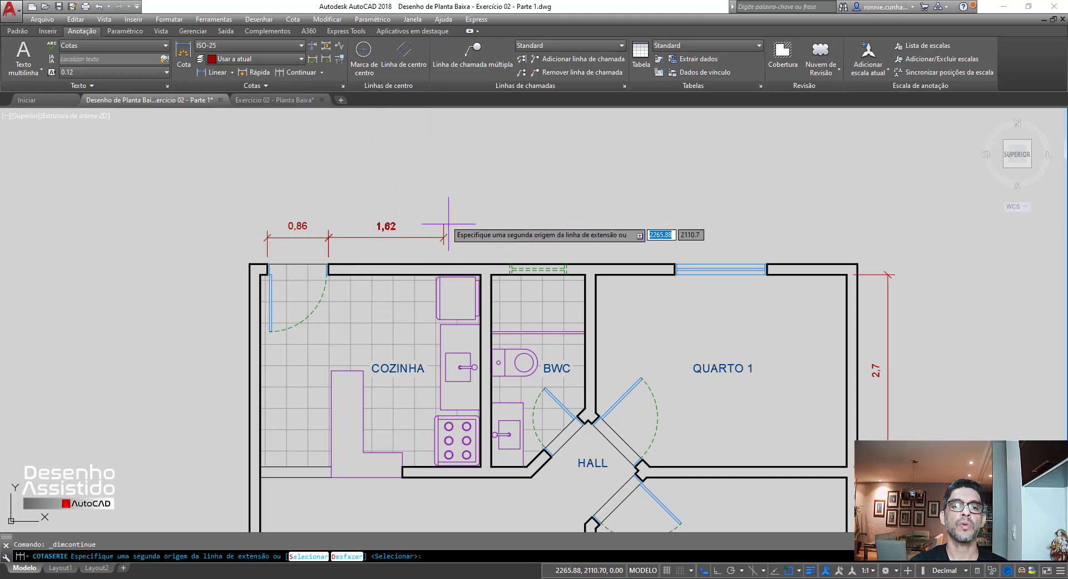
click(481, 273)
scroll(502, 250, up, 4)
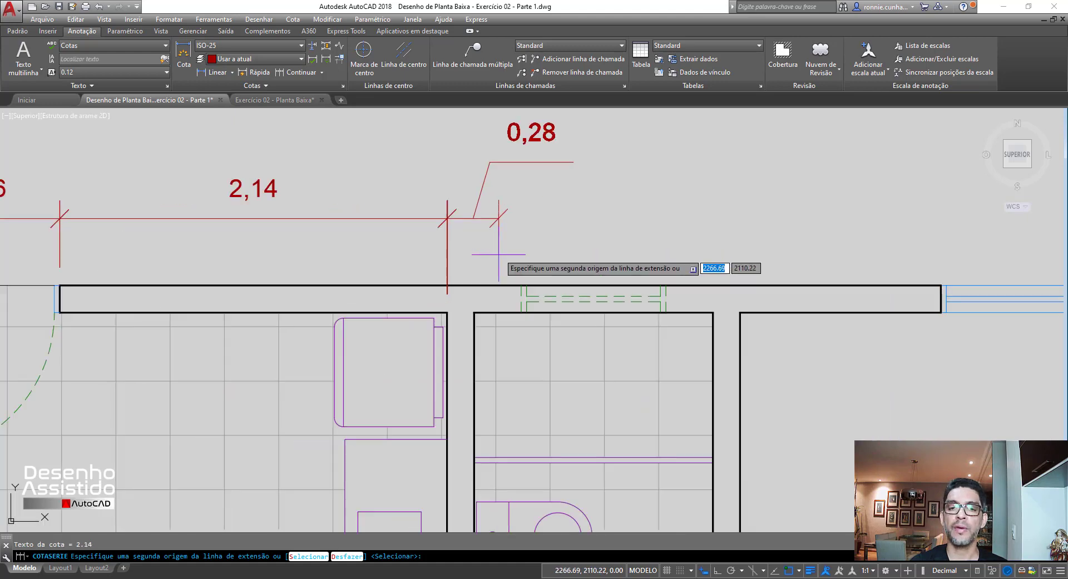
click(474, 313)
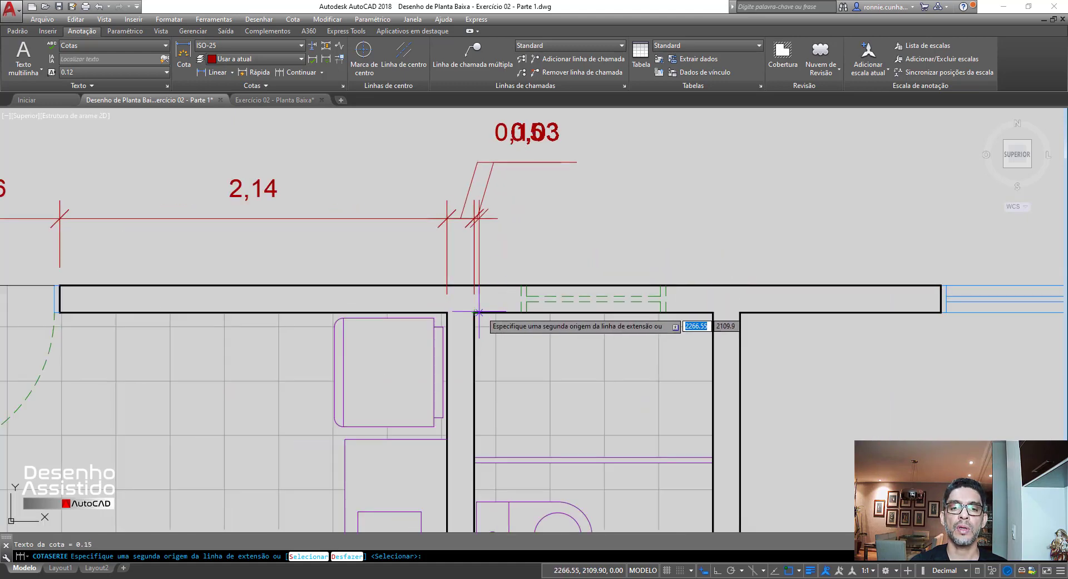
click(522, 312)
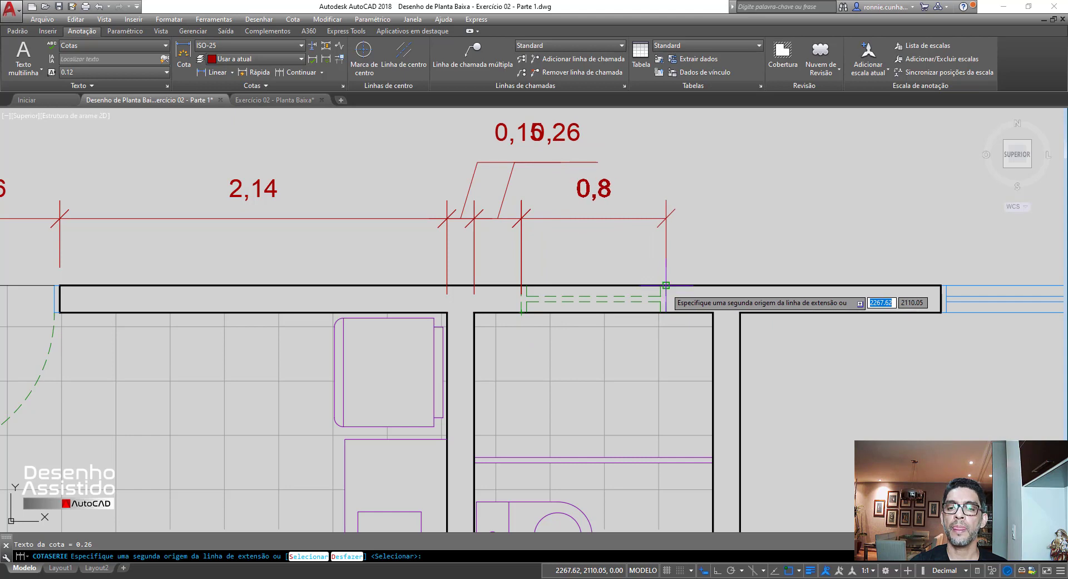
click(666, 310)
Extend the dimension chain across the BWC/QUARTO 1 partition and both edges of QUARTO 1's window to the outer wall's inner face.
scroll(572, 285, down, 4)
click(627, 294)
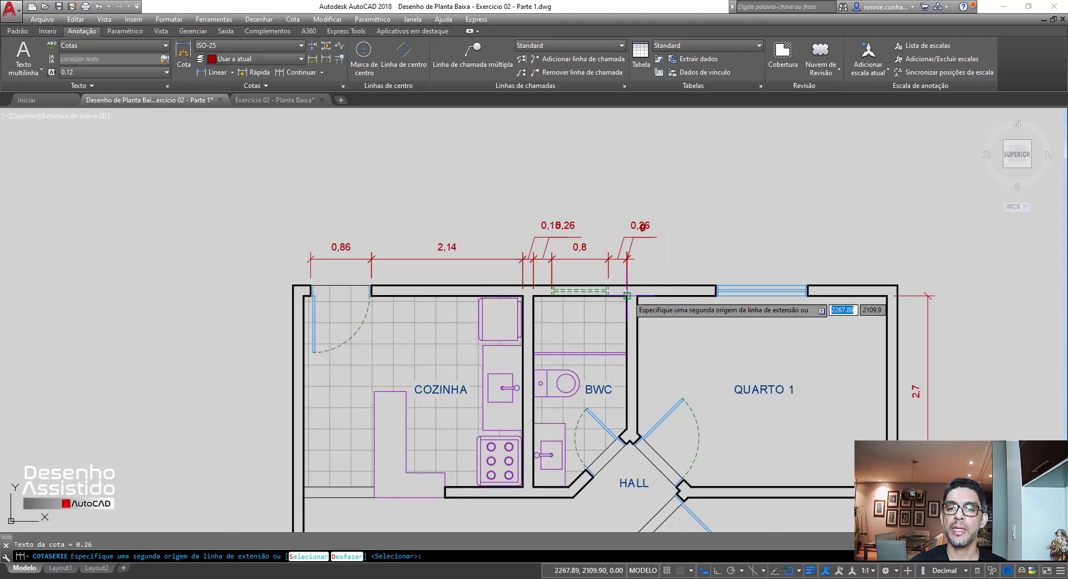
click(638, 295)
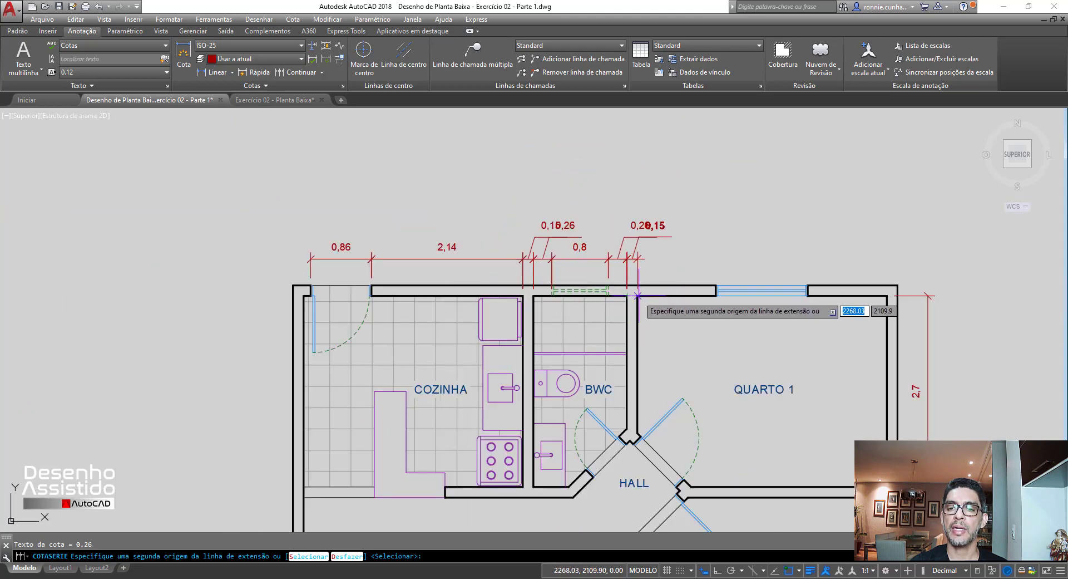
click(716, 289)
click(808, 291)
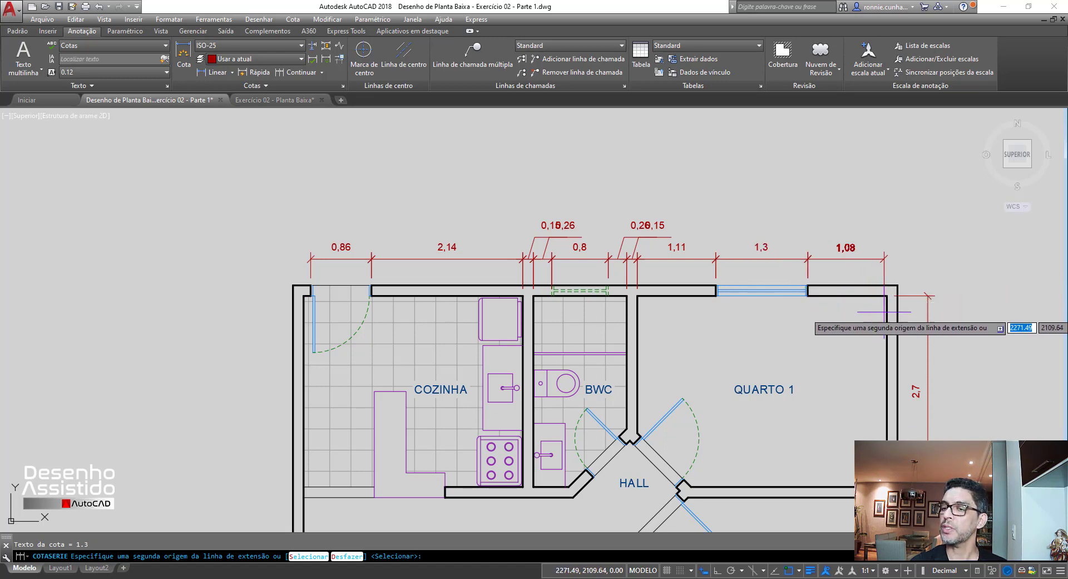
click(888, 296)
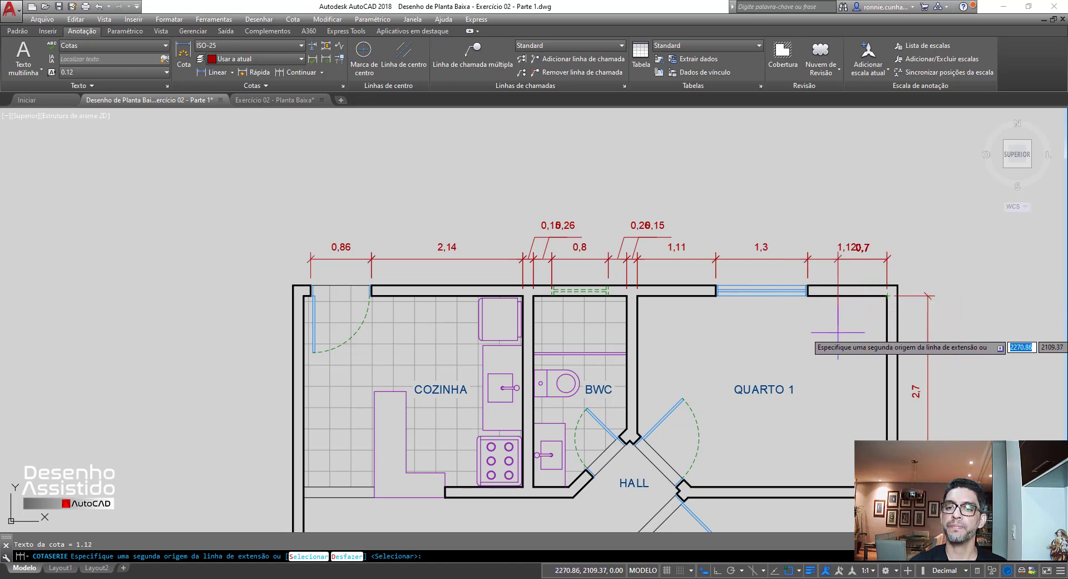
key(Escape)
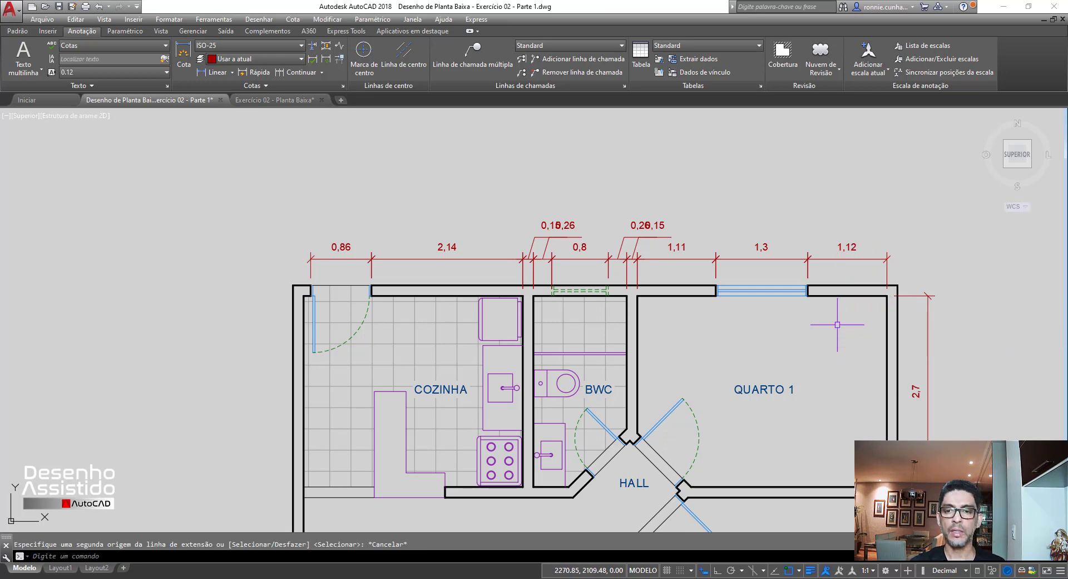
Delete the two wall-thickness dimensions on either side of the BWC from the top dimension chain.
scroll(442, 264, up, 2)
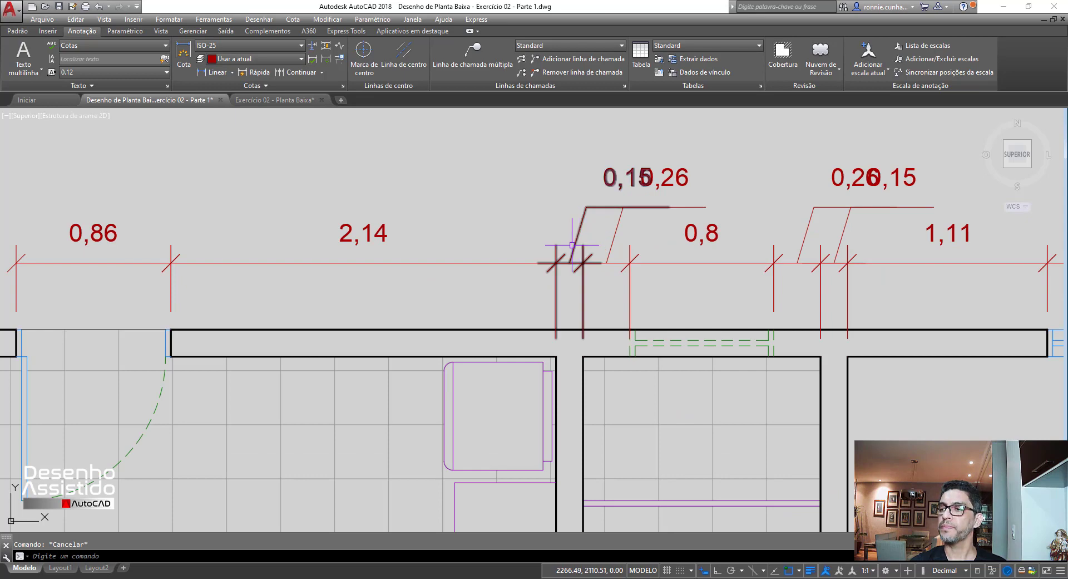
scroll(560, 315, down, 2)
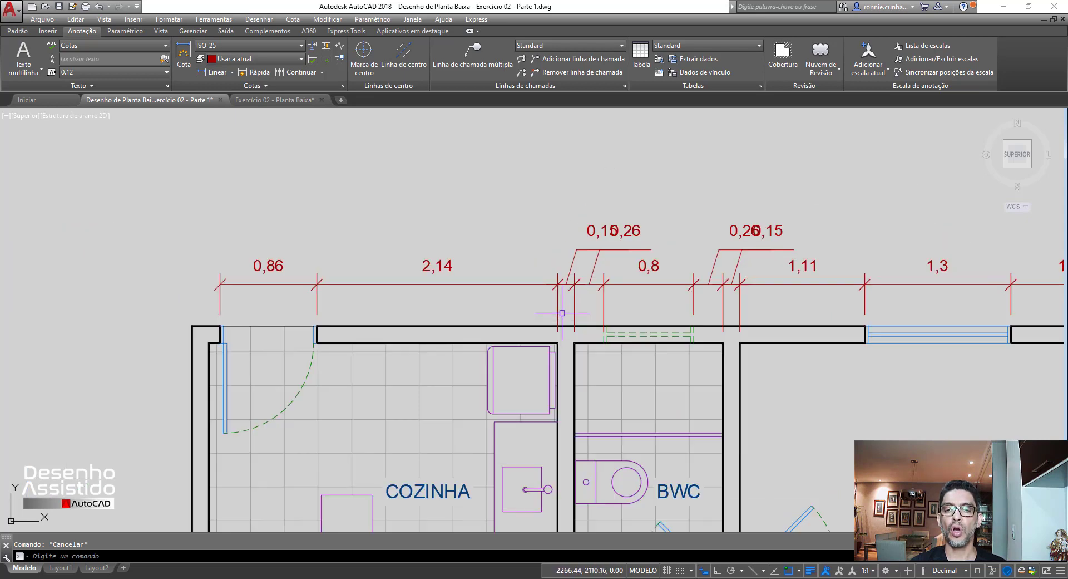
click(565, 282)
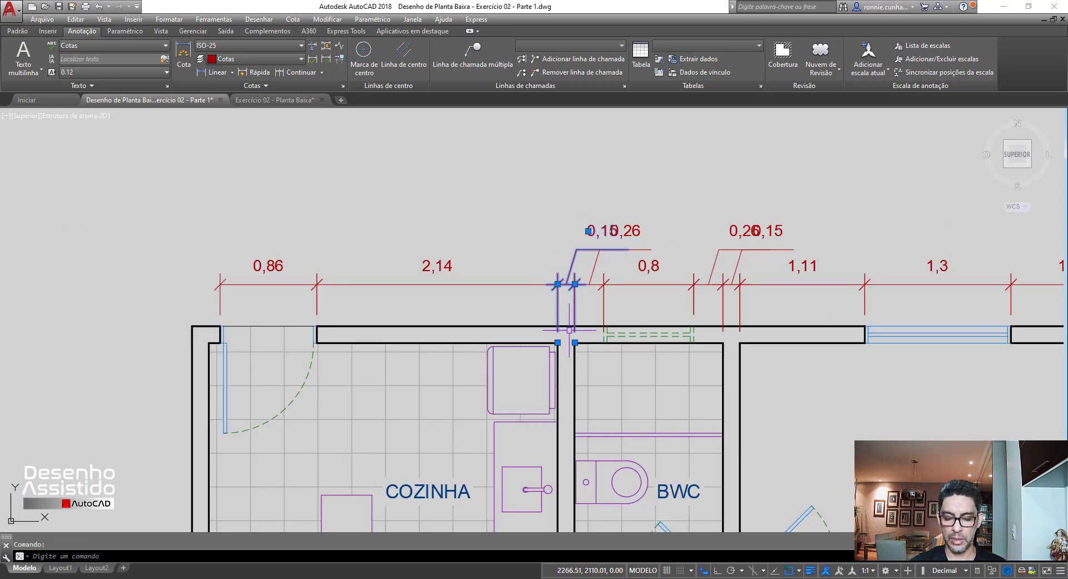
key(Delete)
scroll(439, 281, down, 2)
scroll(556, 307, up, 2)
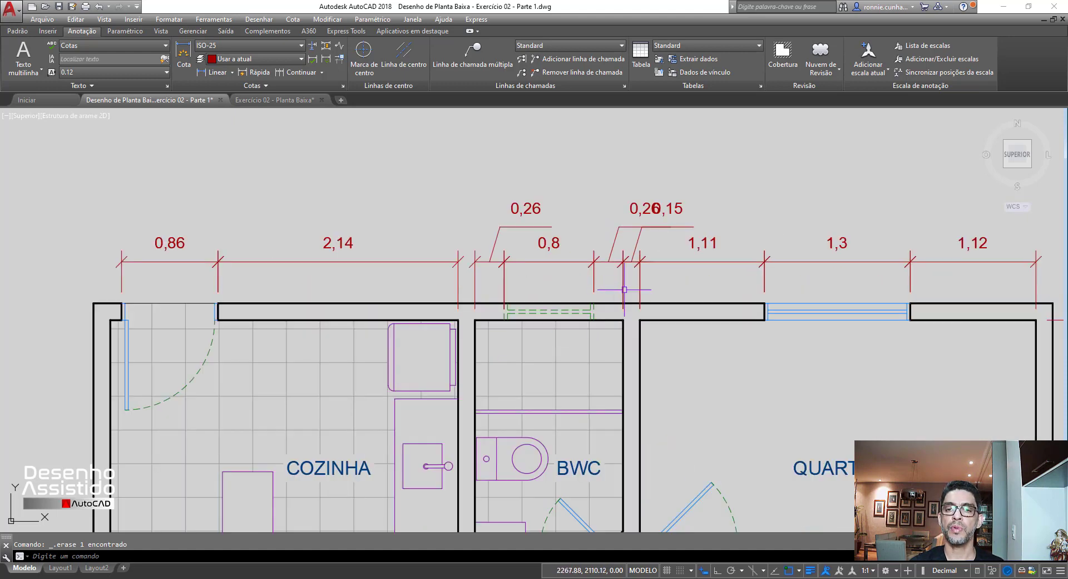
click(630, 261)
key(Delete)
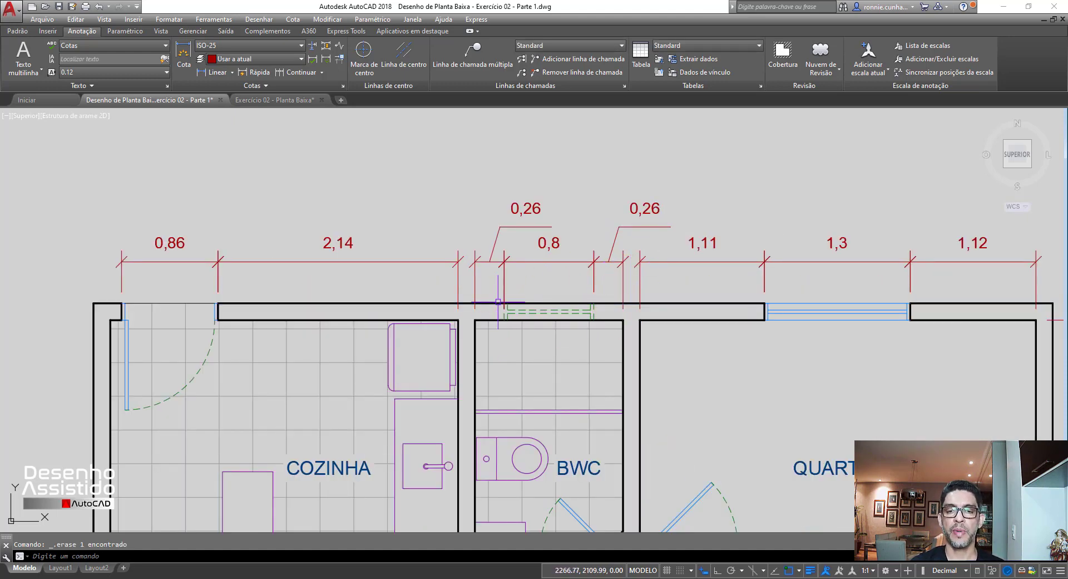
Try centring the text of the dimension between the COZINHA/BWC partition and the BWC window on its dimension line, and undo the edit.
click(513, 232)
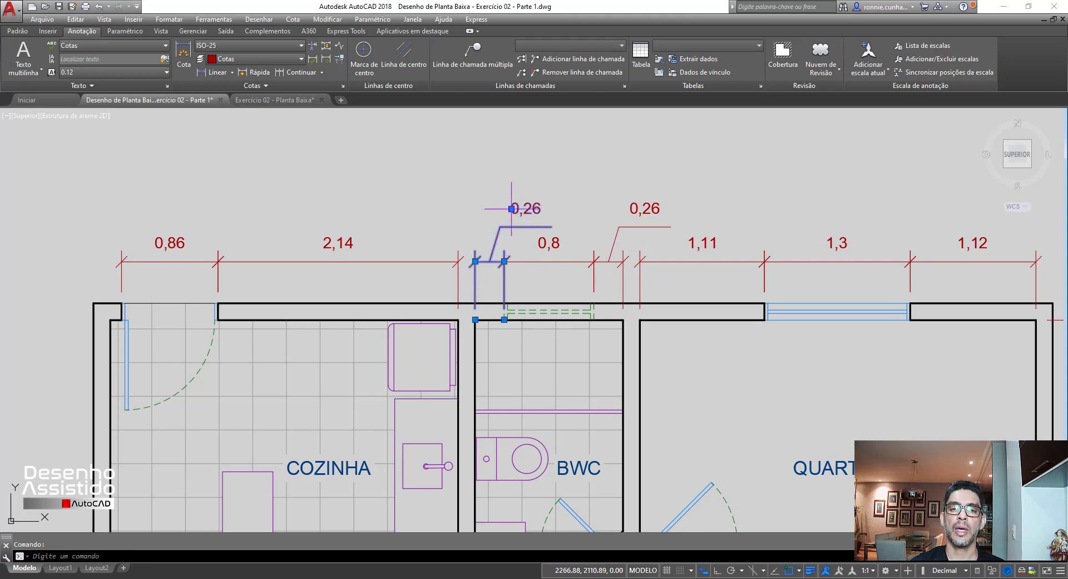
click(512, 208)
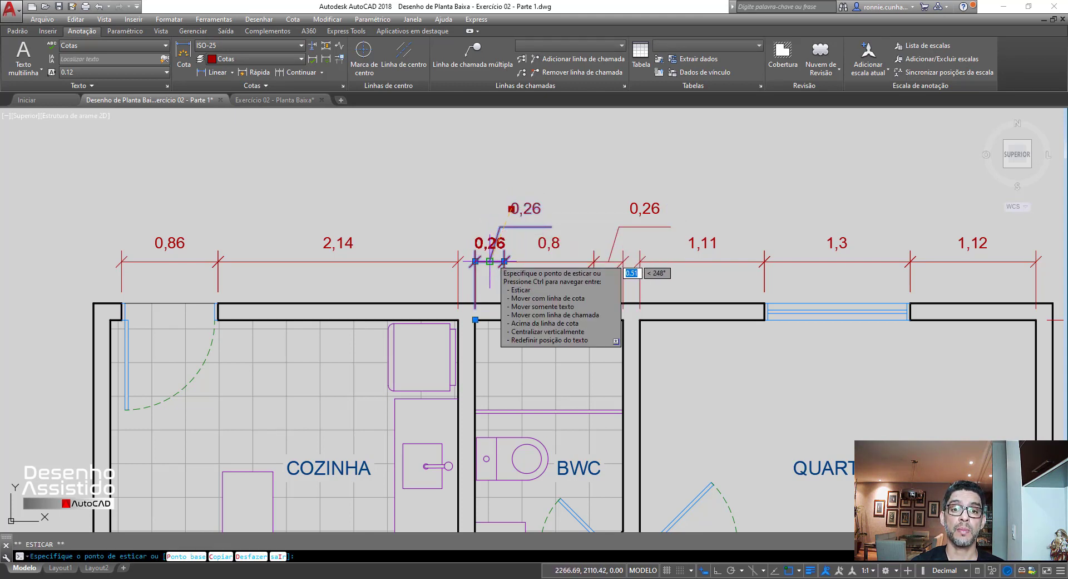
click(490, 261)
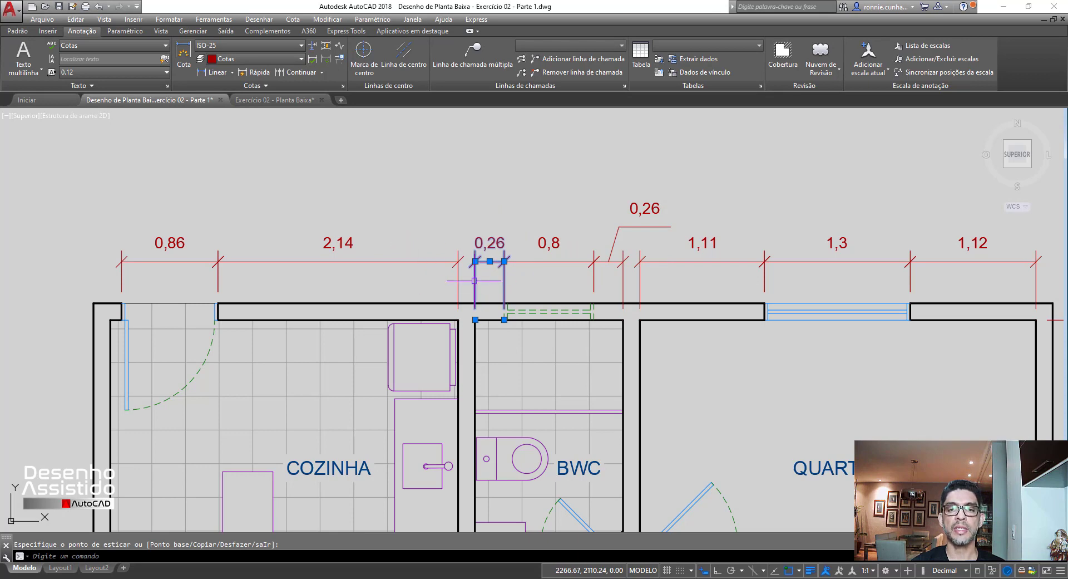
key(Escape)
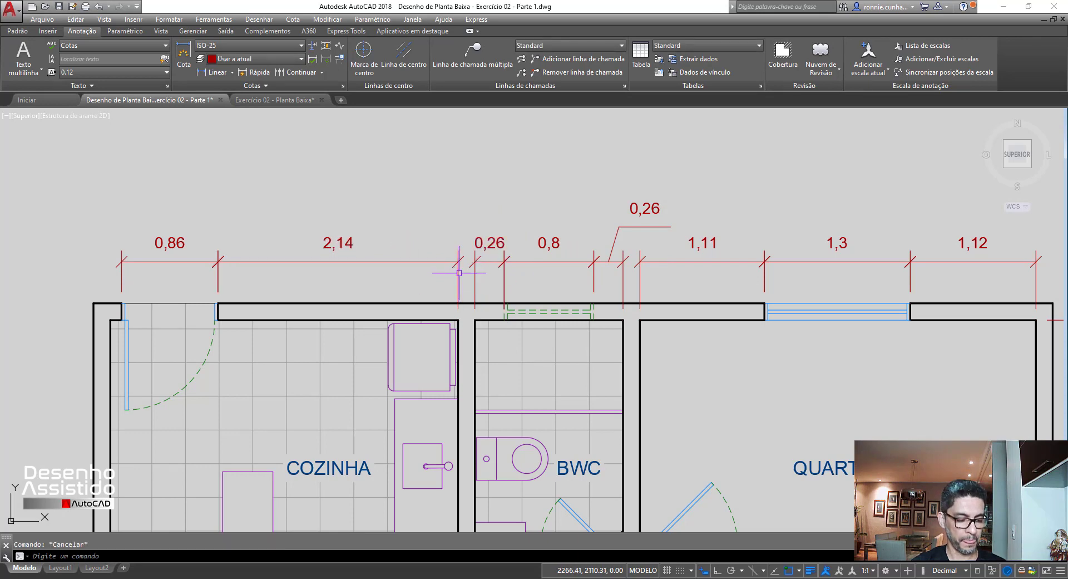
key(ctrl+z)
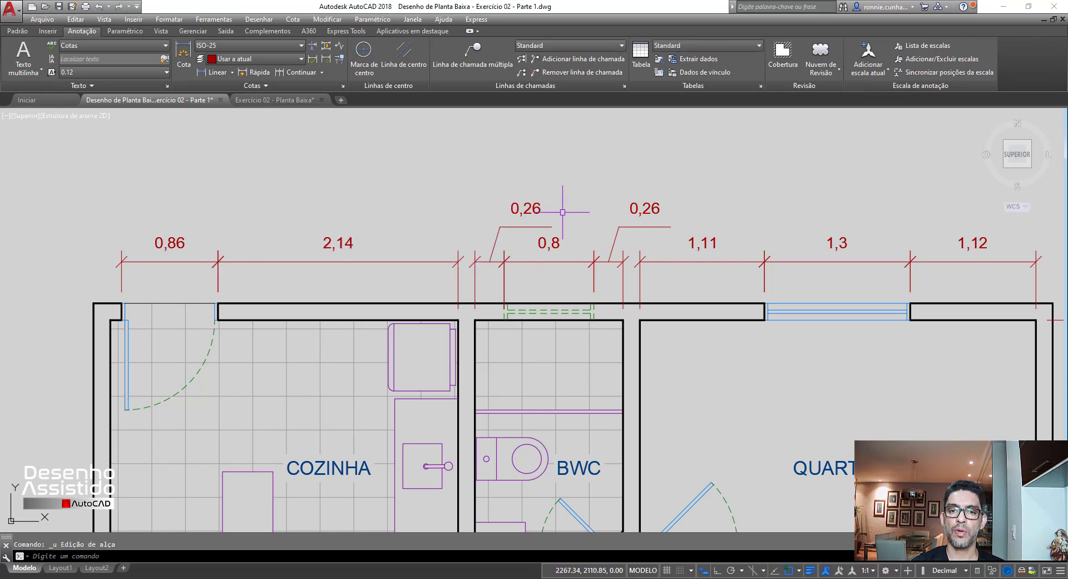
Move the text of the dimension between the COZINHA/BWC partition and the BWC window to the midpoint of its dimension line.
scroll(477, 270, up, 2)
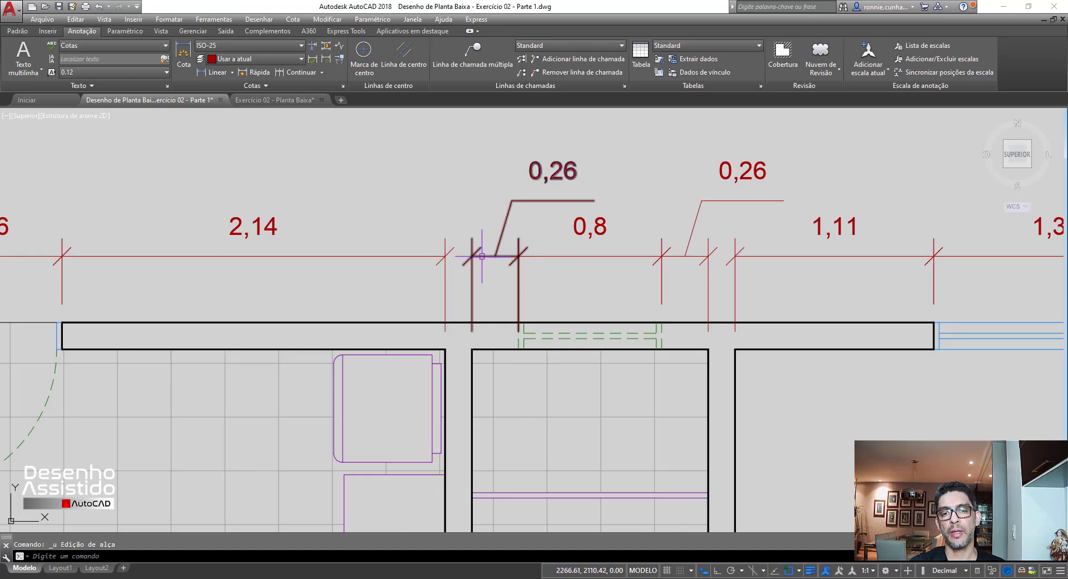
click(544, 201)
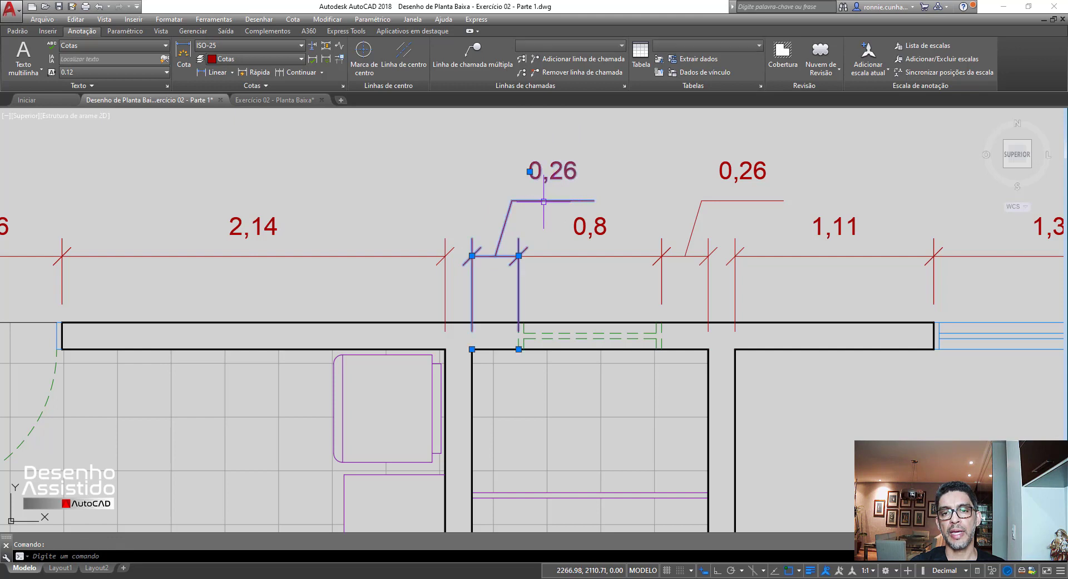
click(530, 172)
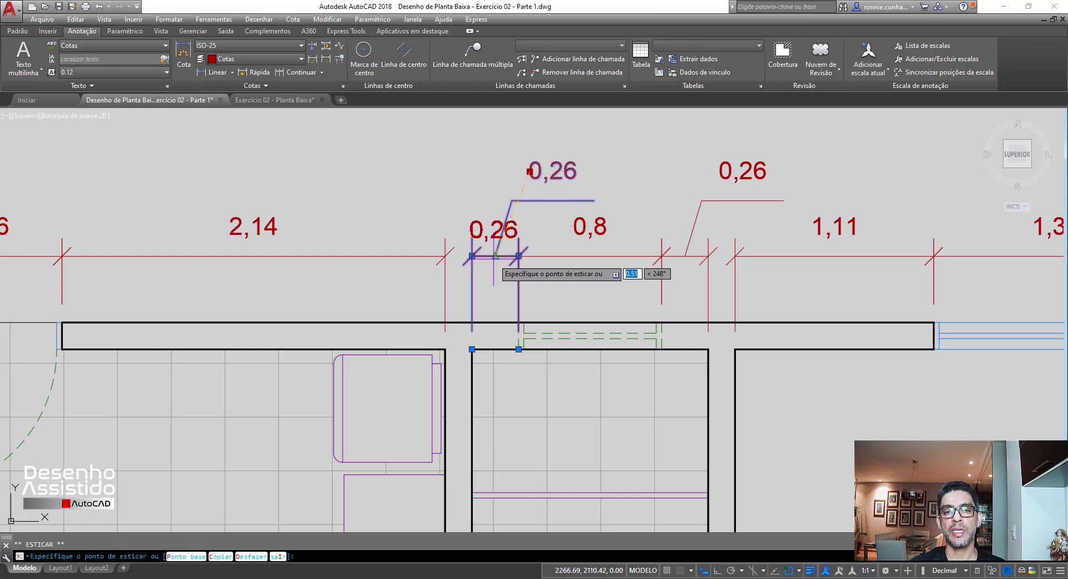
click(494, 254)
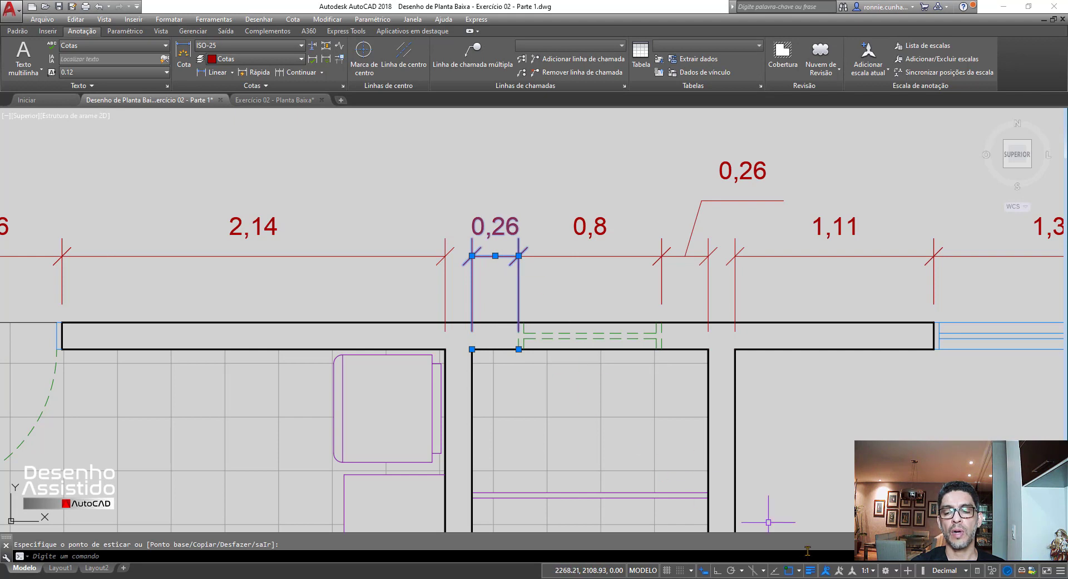
key(Escape)
key(Escape)
Move the text of the dimension between the BWC window and the QUARTO 1 partition to the middle of its dimension line.
click(752, 200)
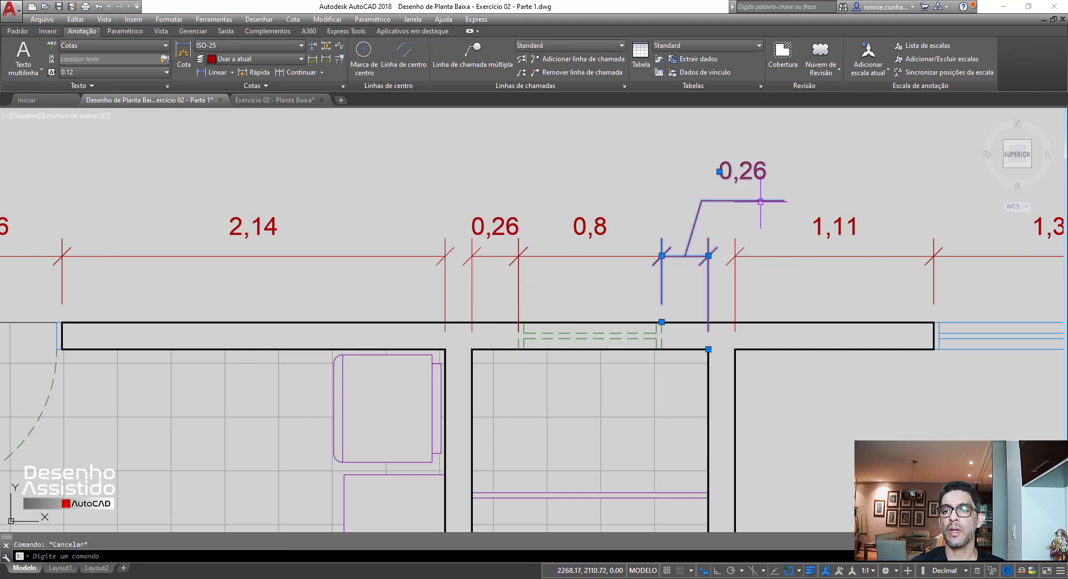
click(720, 171)
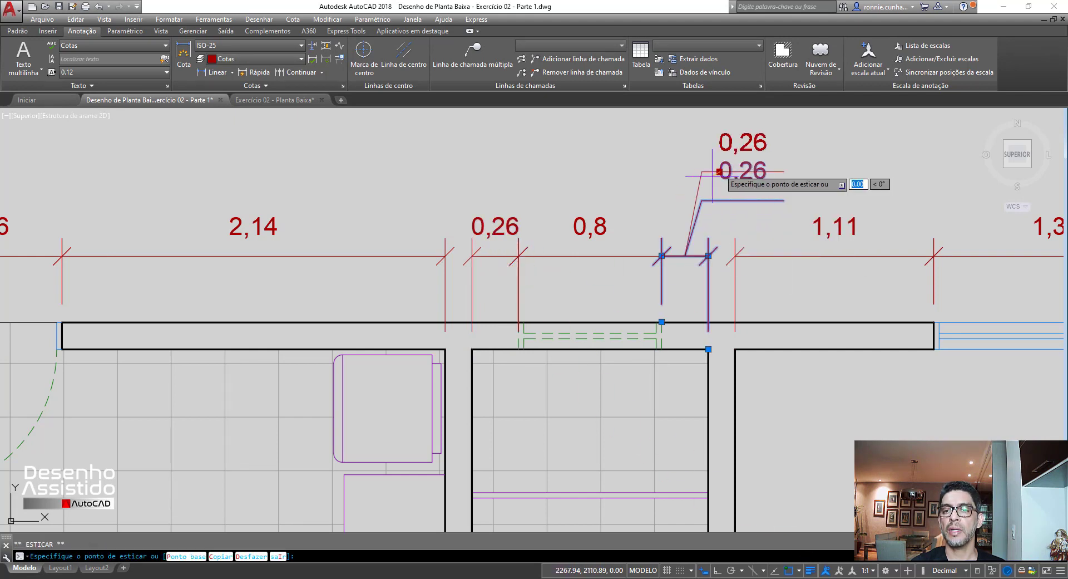
click(688, 254)
key(Escape)
key(Escape)
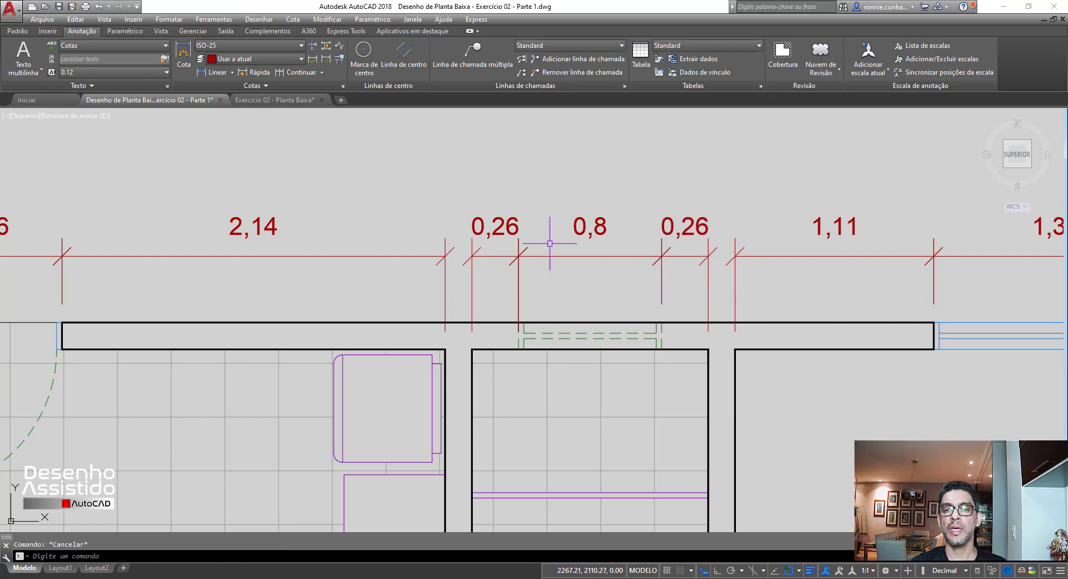
scroll(432, 210, down, 5)
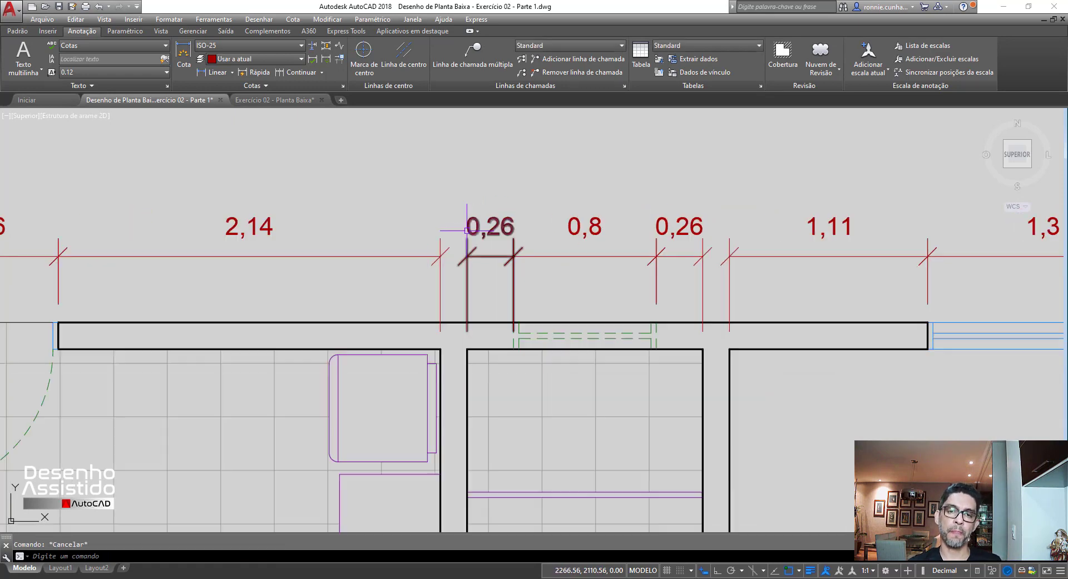
scroll(517, 249, up, 3)
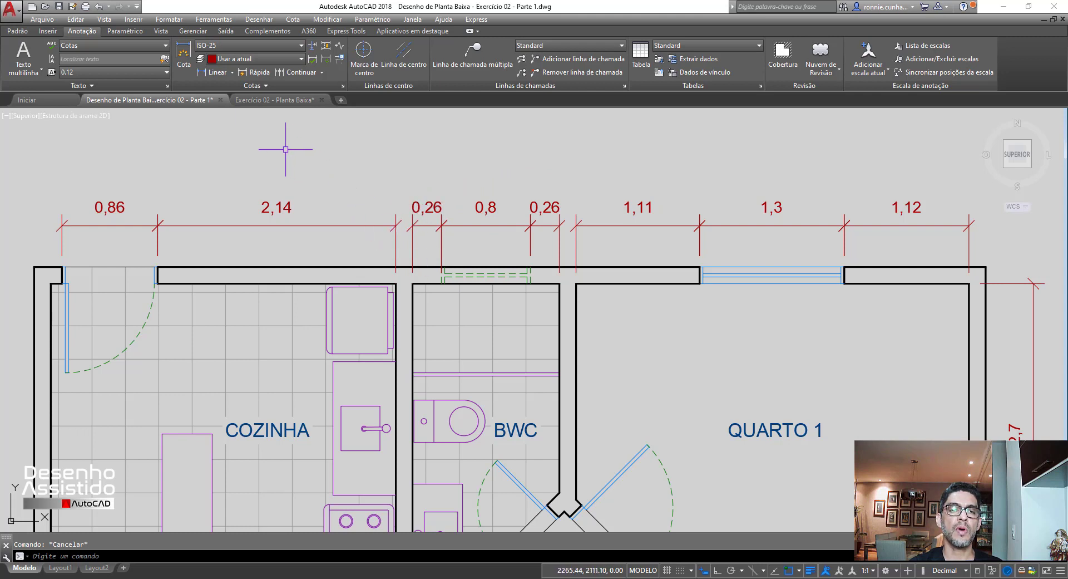
Open the ISO-25 dimension style for modification and enable leading zero suppression for linear dimensions in the primary units.
click(270, 88)
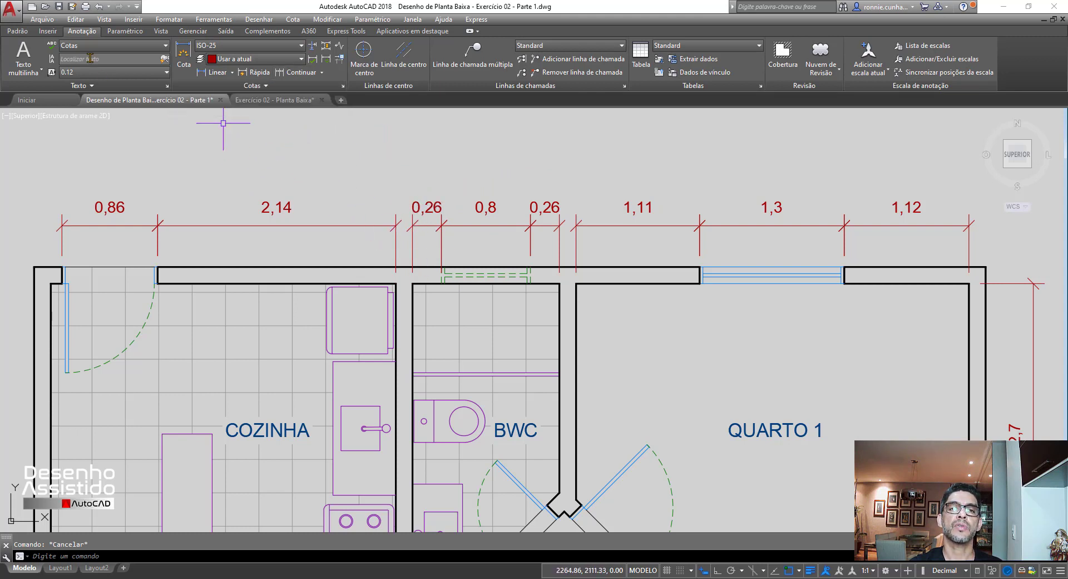
click(18, 32)
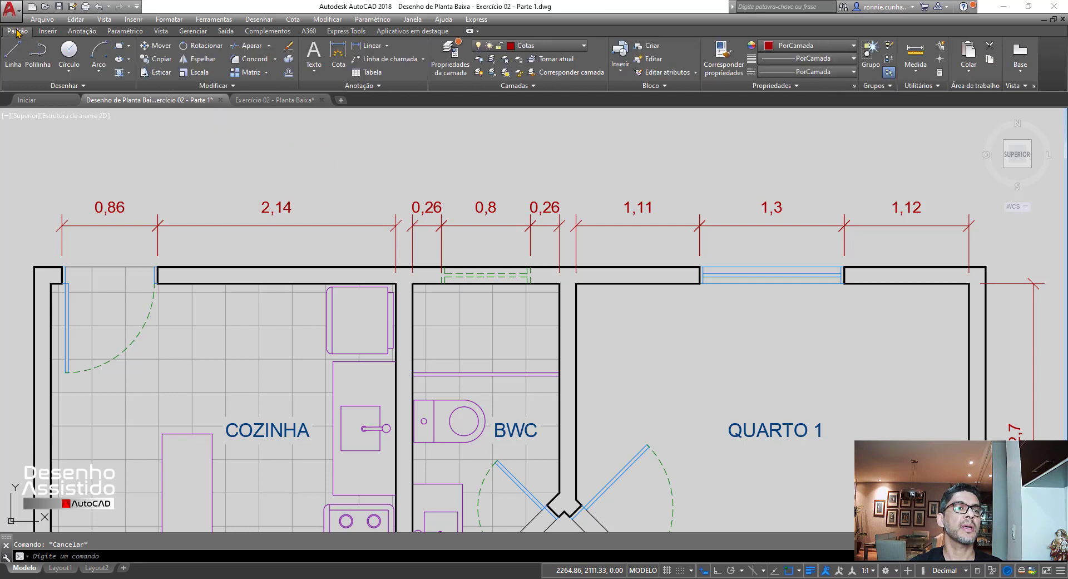
click(380, 89)
click(305, 114)
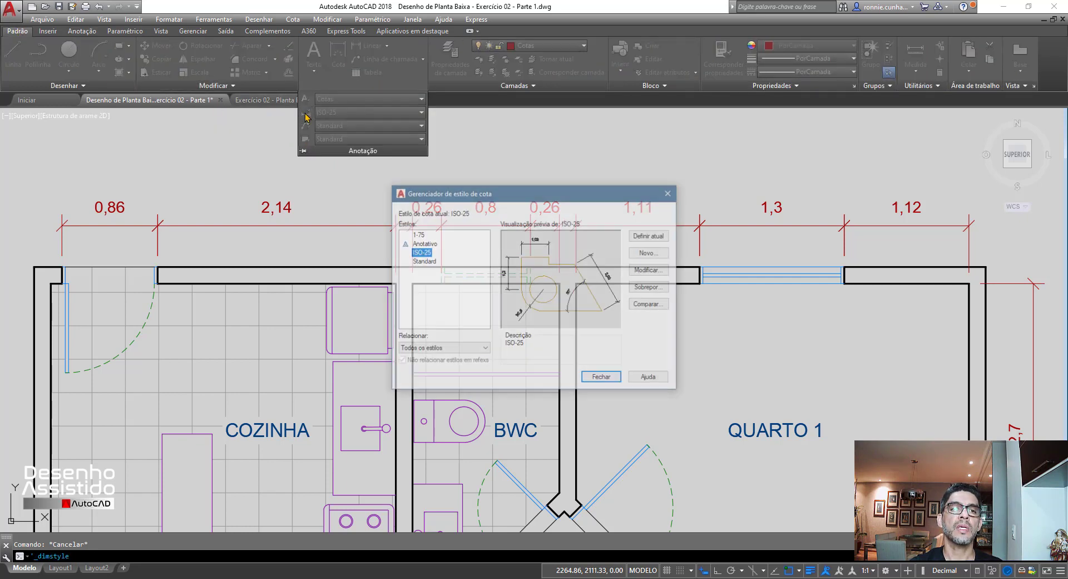
click(650, 270)
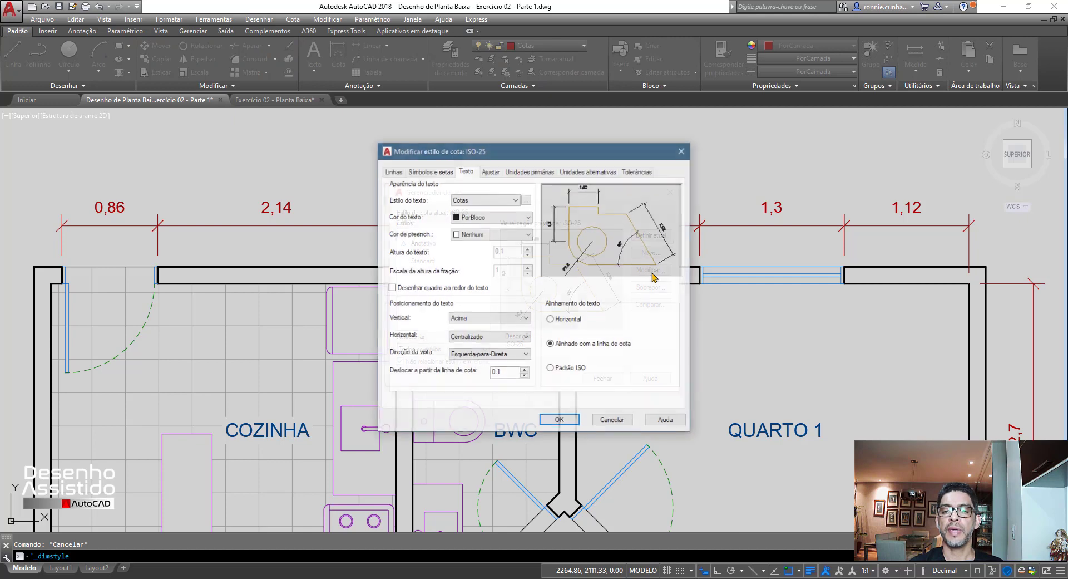
click(533, 172)
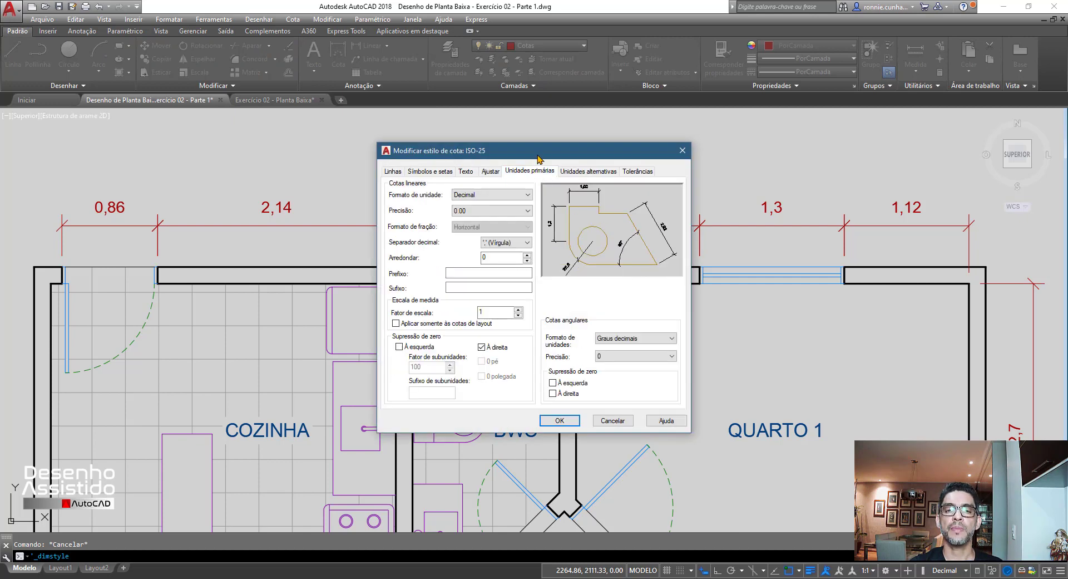
drag(538, 157, 817, 143)
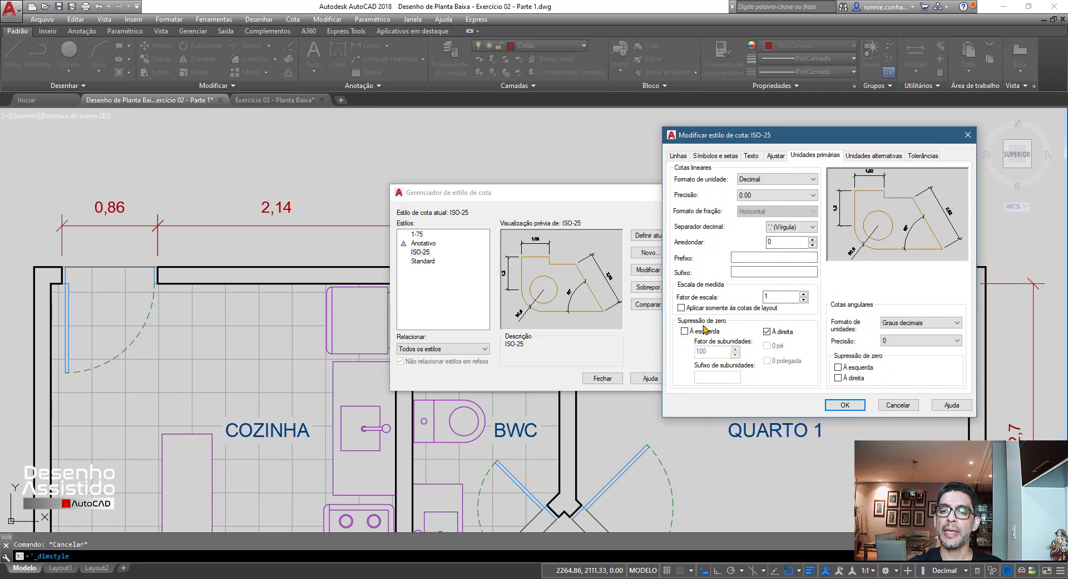
click(684, 331)
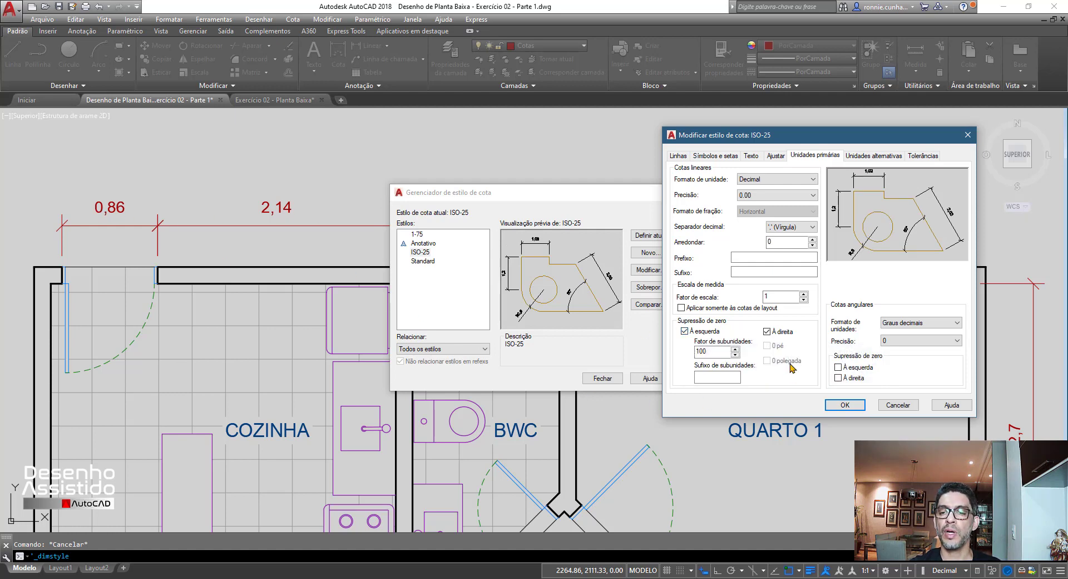
Turn off trailing zero suppression for linear dimensions in the ISO-25 style and apply the change to the drawing.
click(767, 332)
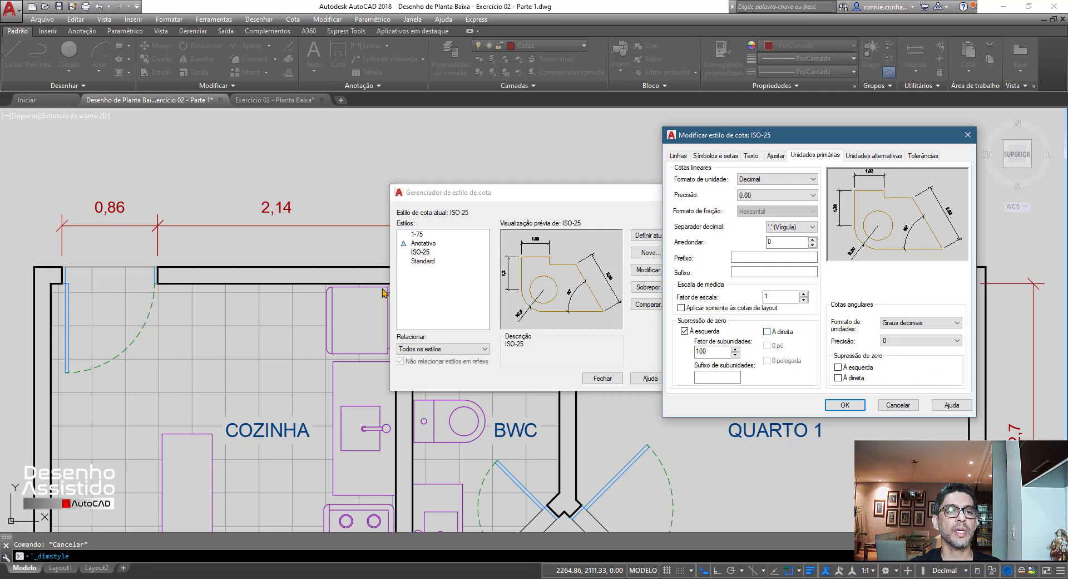
click(846, 405)
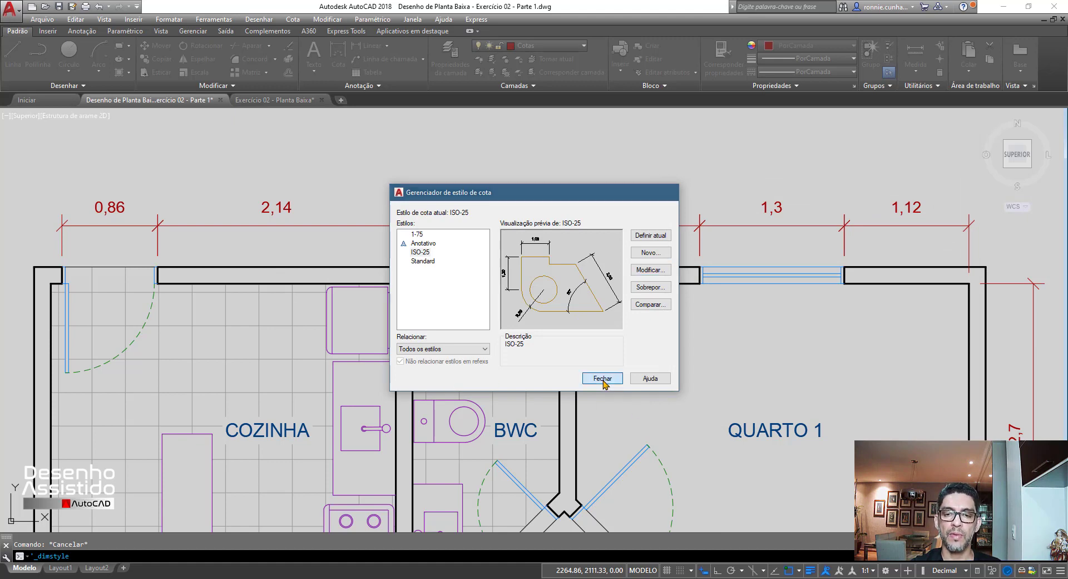
click(603, 379)
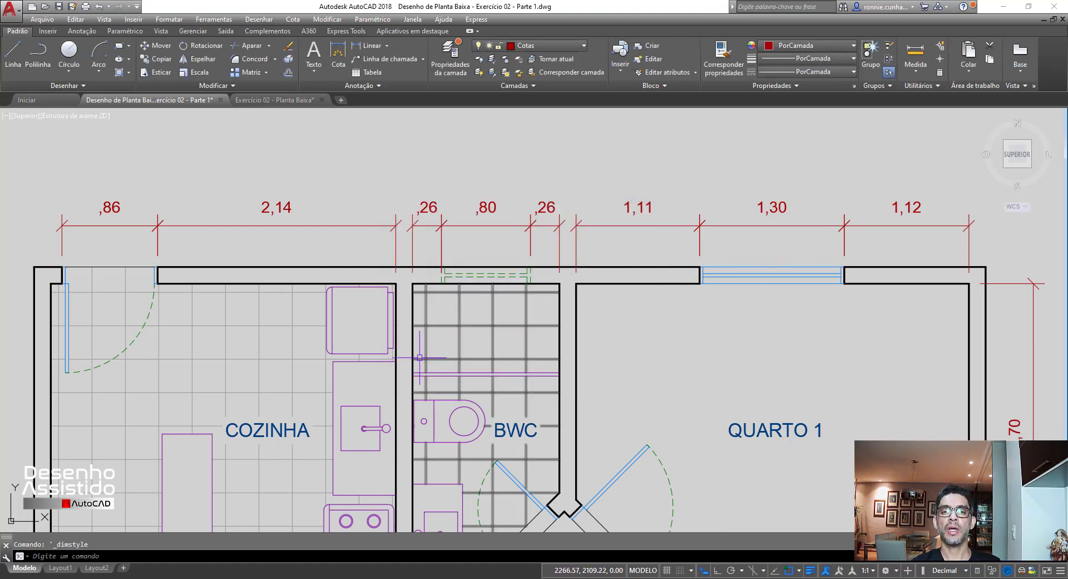
Add a linear dimension for the interior width of COZINHA, placed above the existing row of door and wall dimensions.
scroll(473, 226, down, 2)
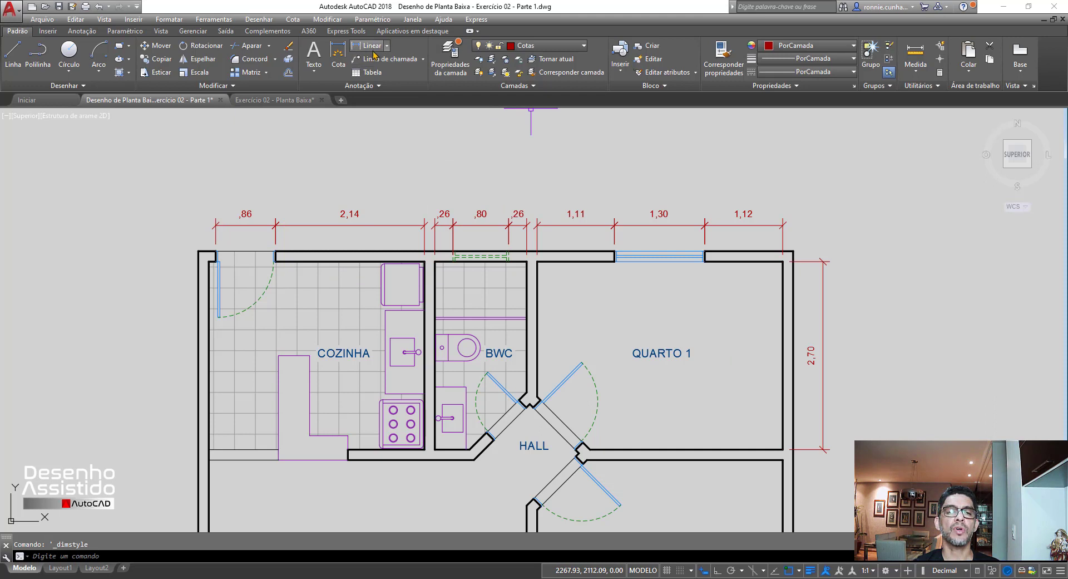
click(367, 50)
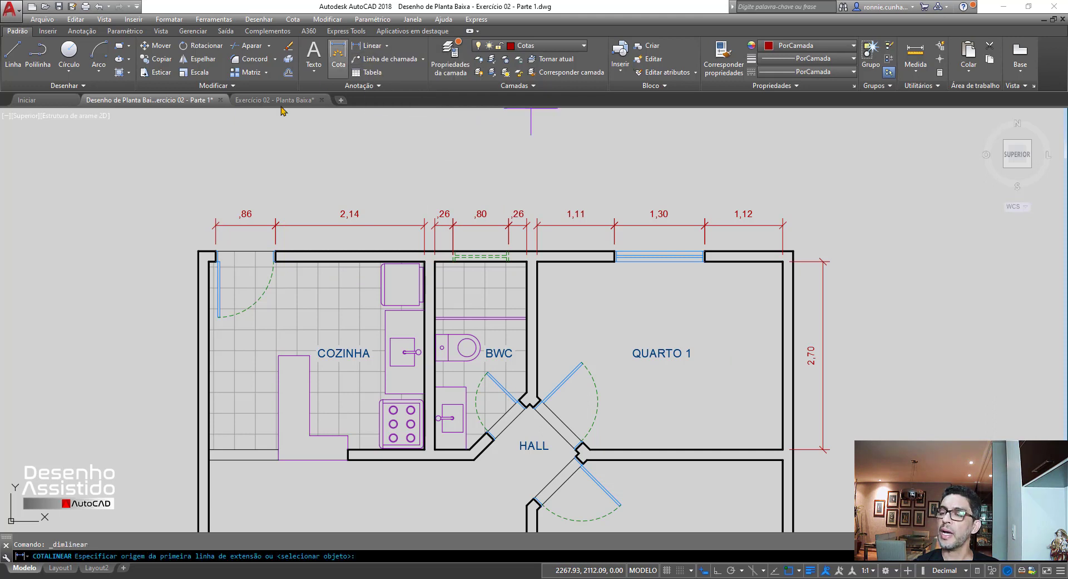
click(207, 259)
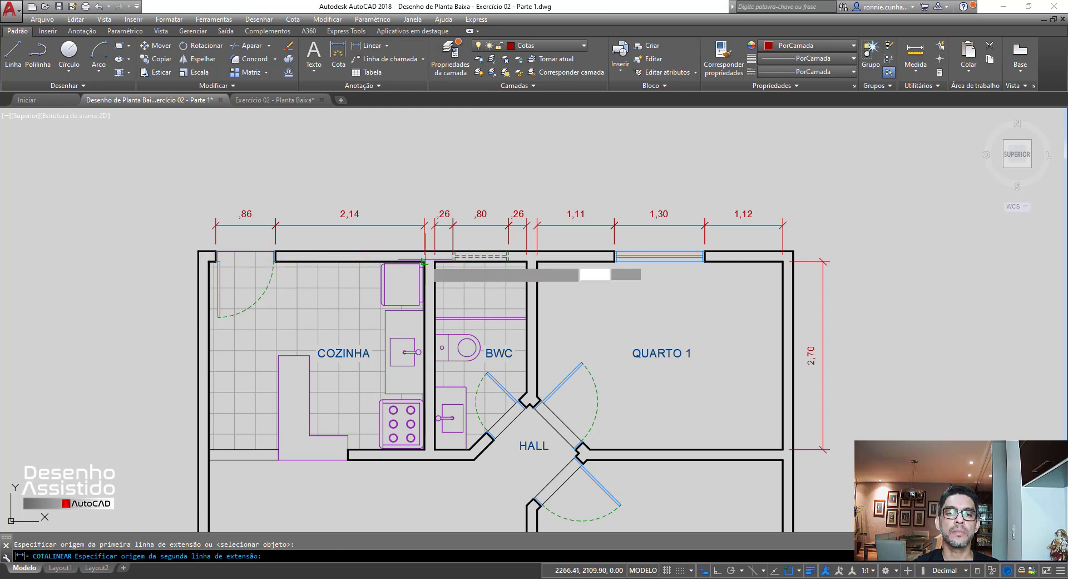
click(423, 261)
click(367, 199)
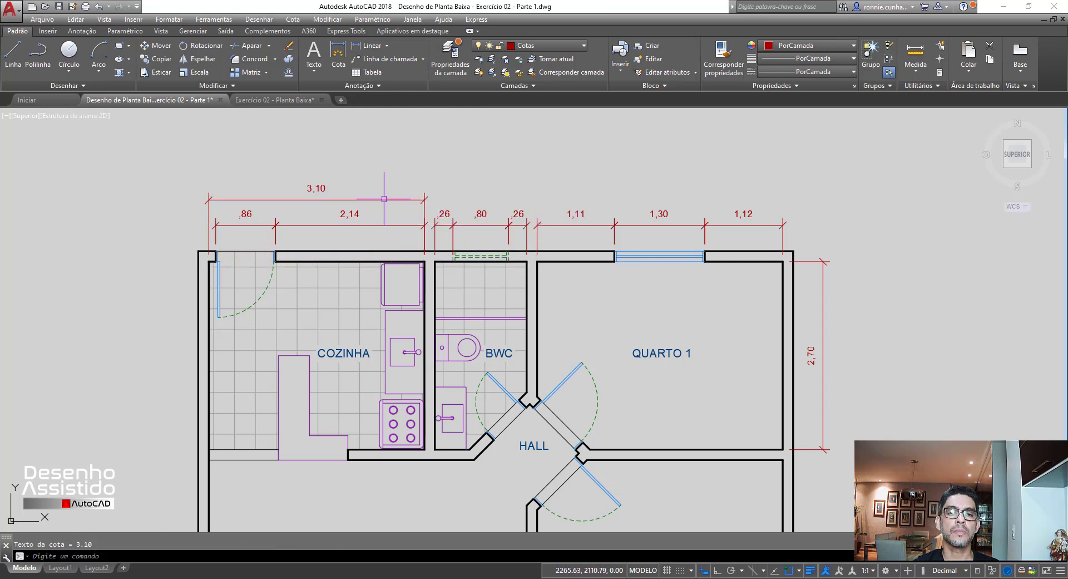
Continue the COZINHA width dimension across both partitions, BWC and QUARTO 1 to the inner face of the far exterior wall.
scroll(464, 202, up, 2)
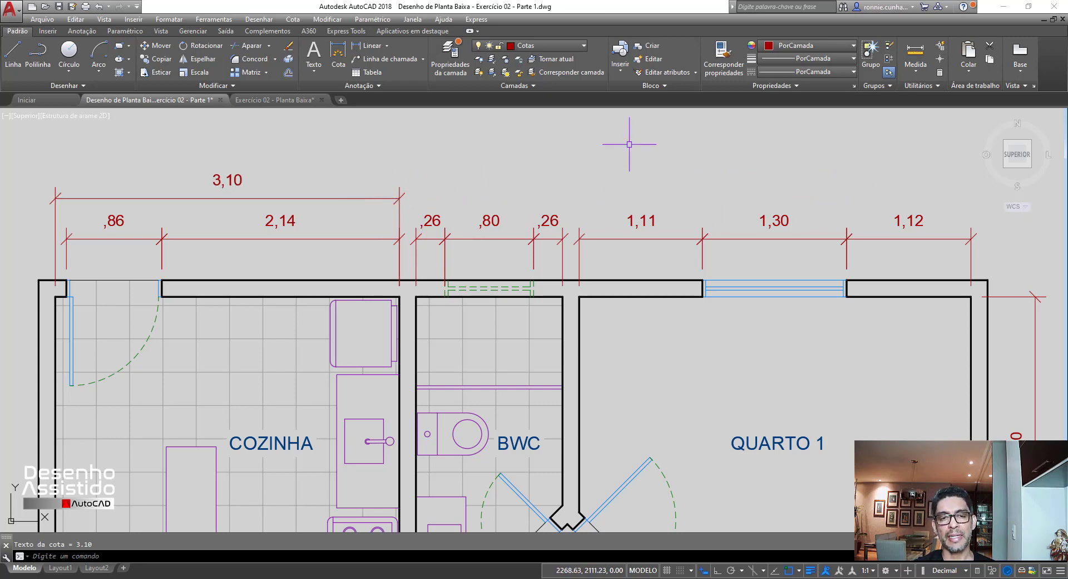
click(84, 31)
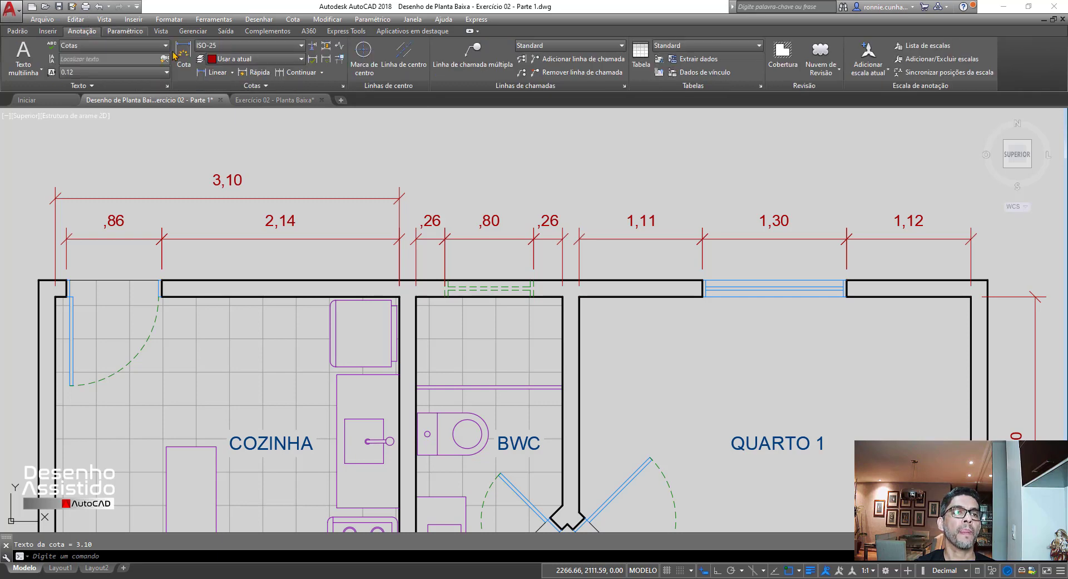
click(300, 73)
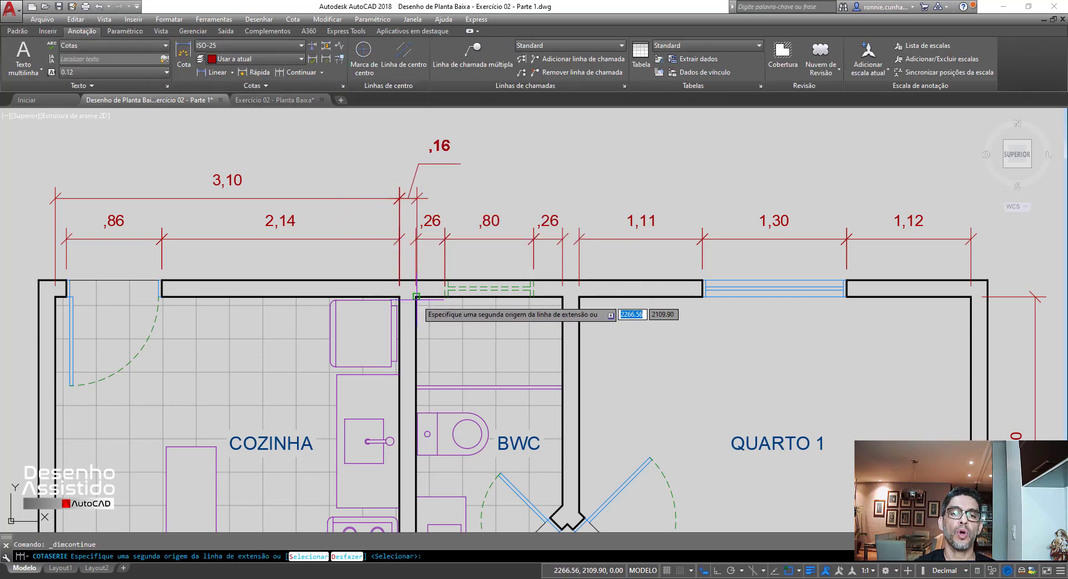
click(416, 297)
click(562, 296)
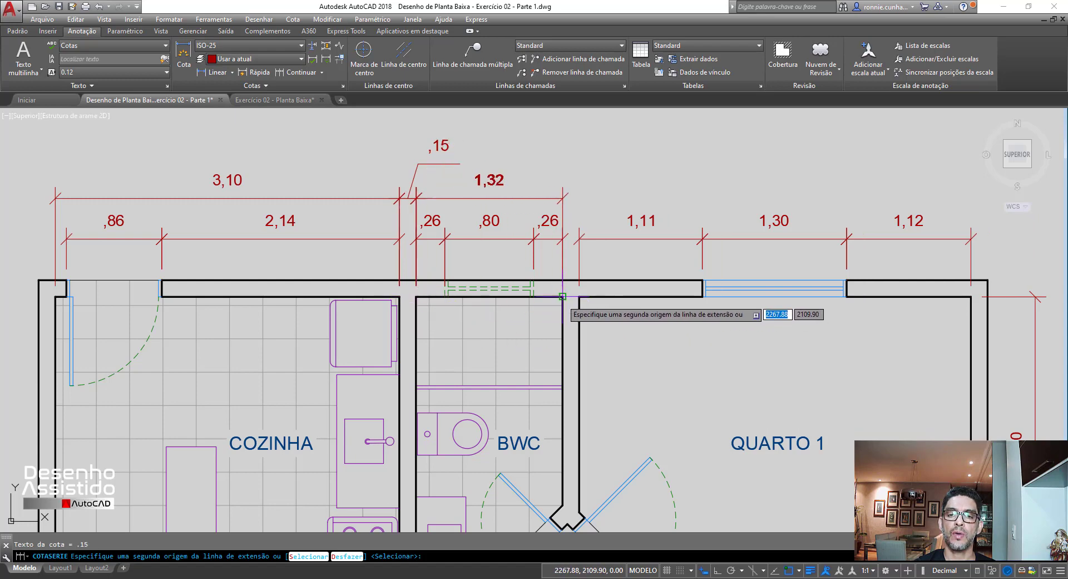
click(579, 297)
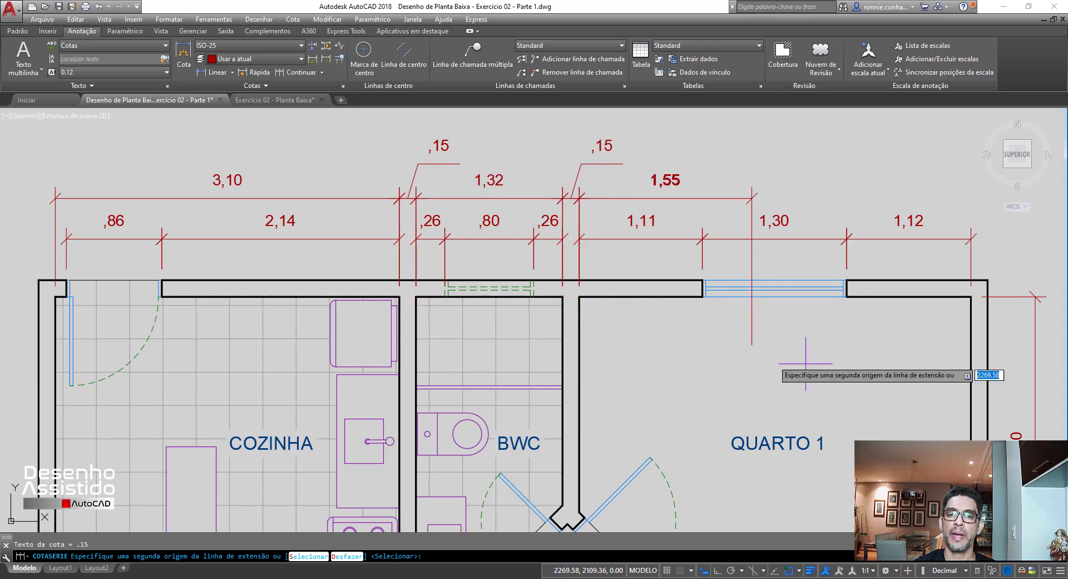
click(971, 296)
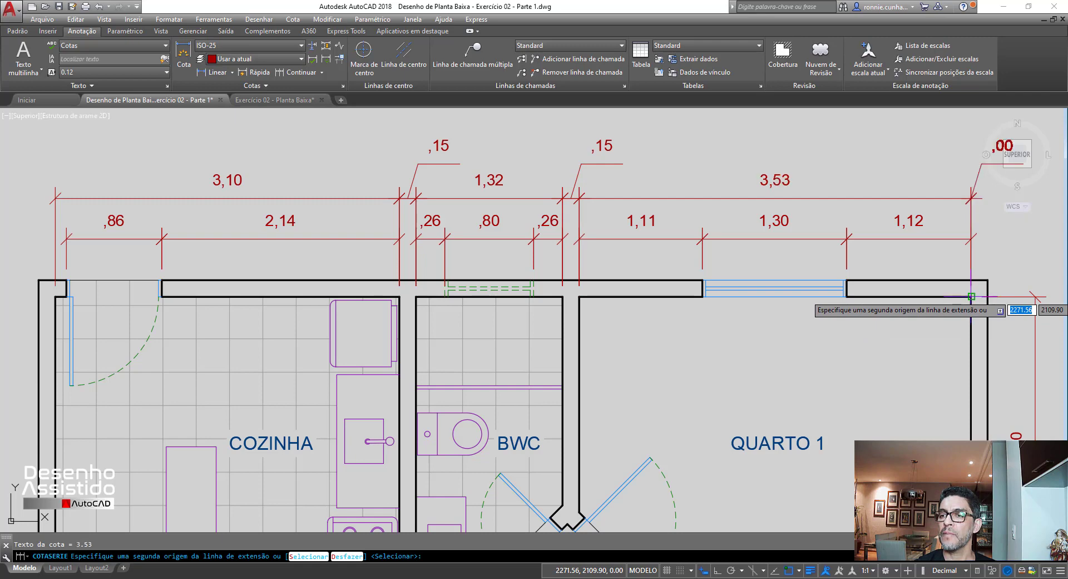
key(Escape)
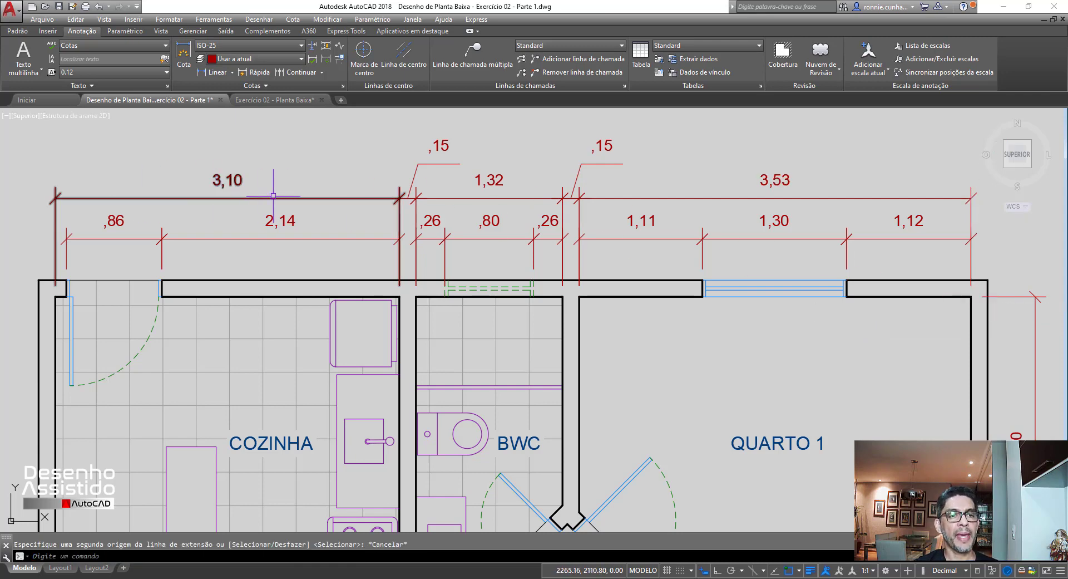
Delete the two partition-thickness dimensions with leaders on either side of the BWC width dimension.
click(610, 165)
click(441, 165)
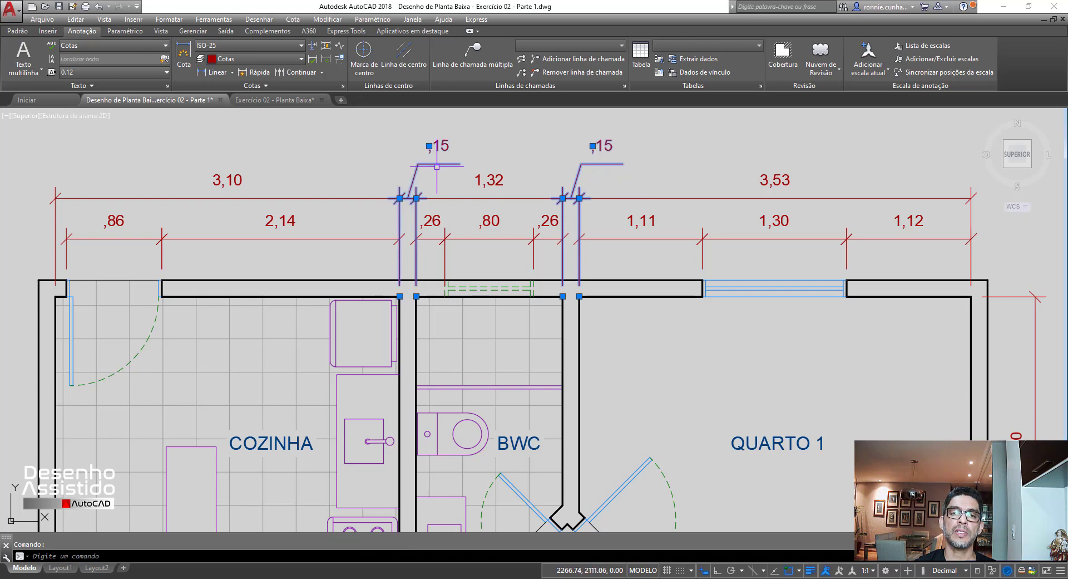
key(Delete)
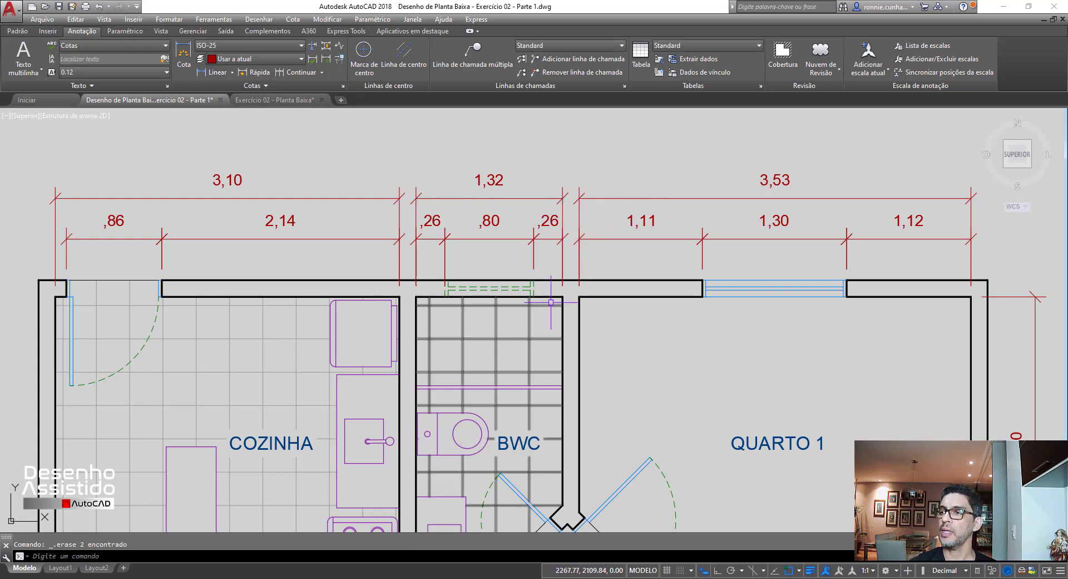
Add a linear dimension for the overall exterior width of the house, placed above the row of room widths.
click(213, 72)
click(38, 280)
scroll(39, 279, down, 2)
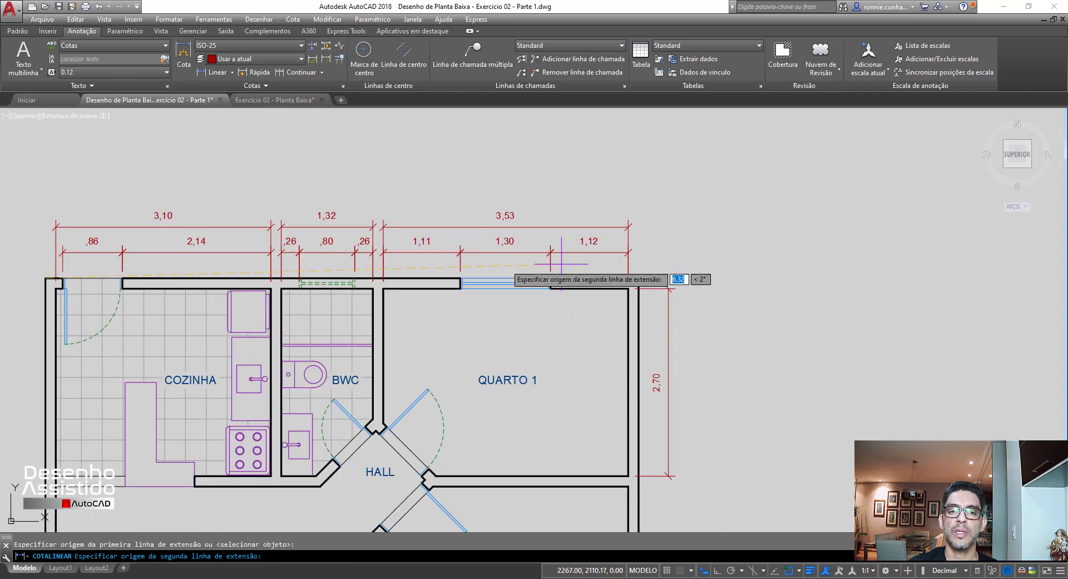
click(639, 275)
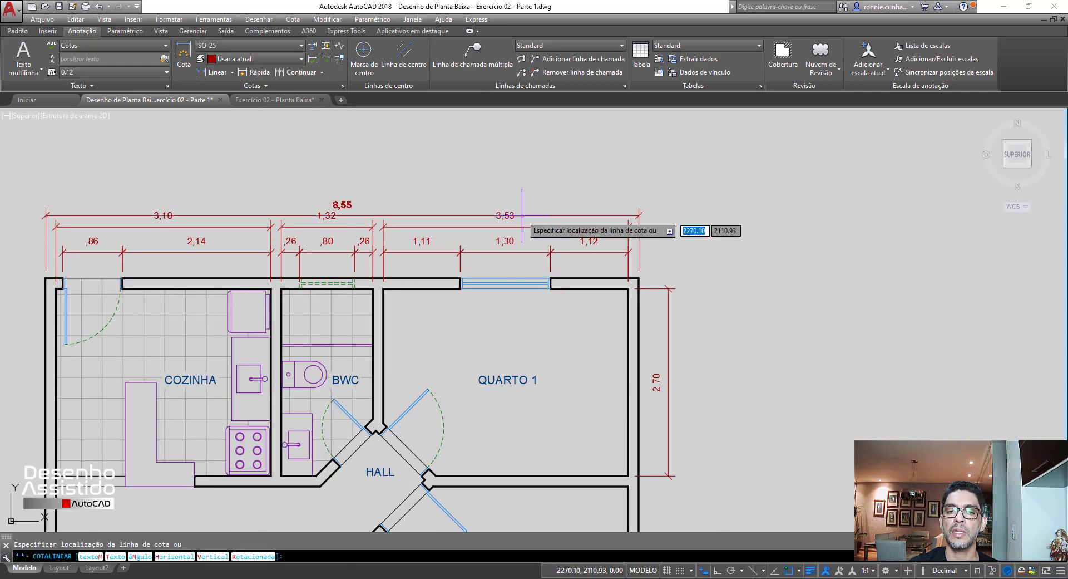
click(409, 203)
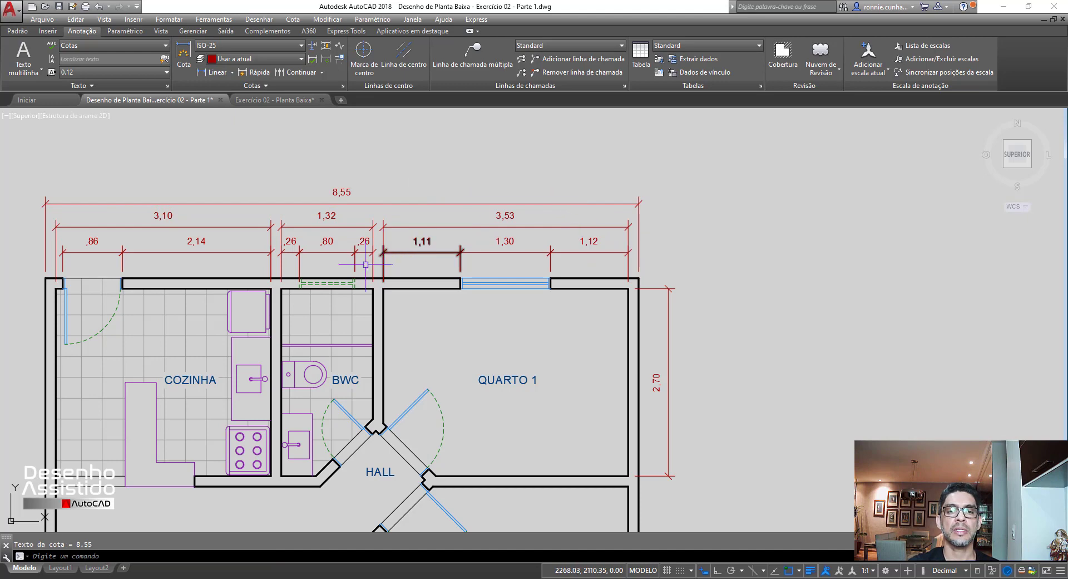
Examine the three rows of dimensions above COZINHA, BWC and QUARTO 1 and their text spacing from the dimension lines.
scroll(545, 263, down, 2)
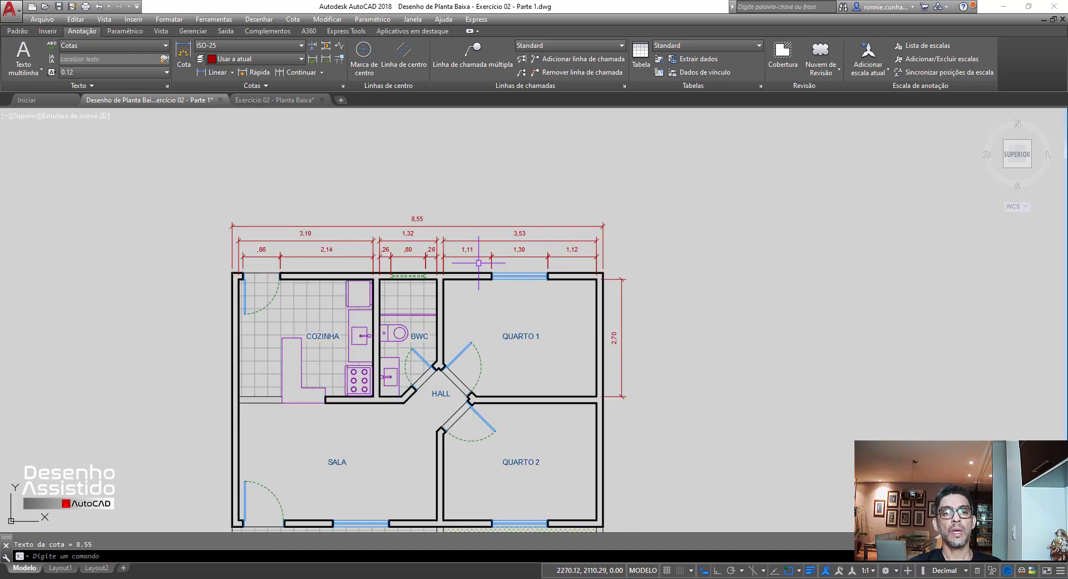
scroll(390, 215, up, 4)
scroll(398, 212, down, 2)
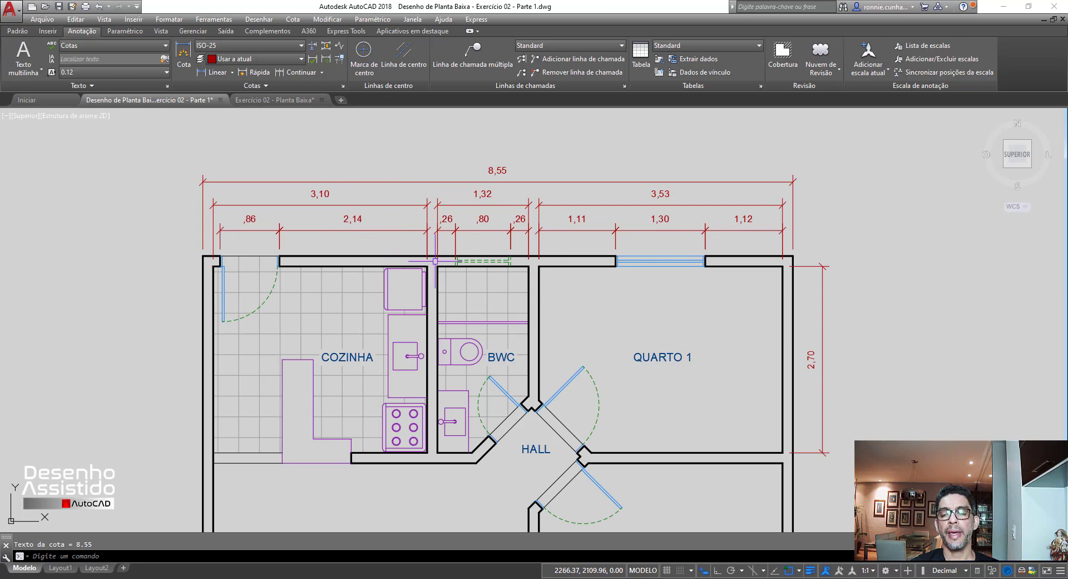
scroll(435, 261, down, 2)
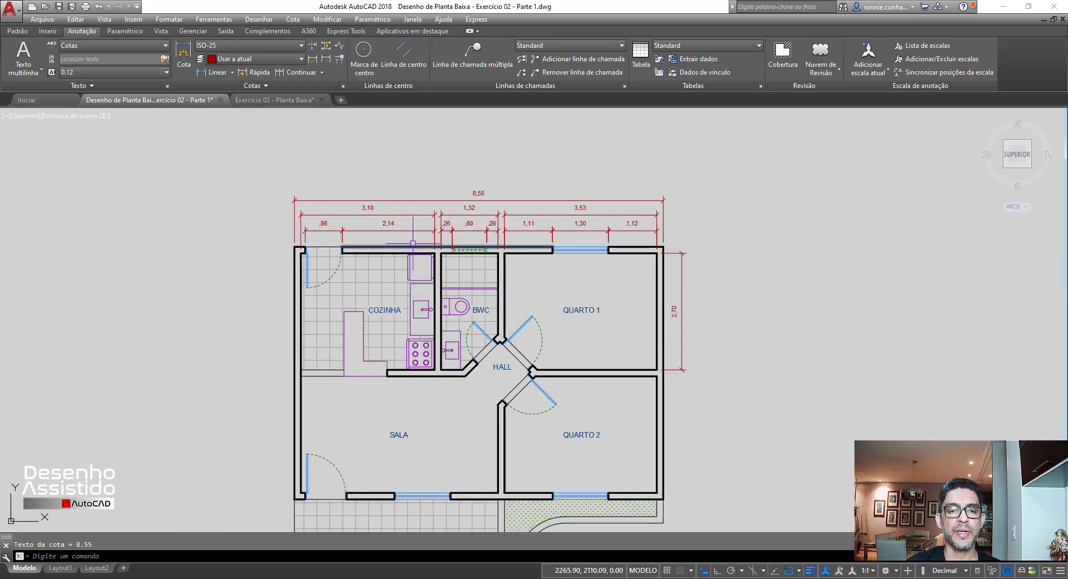
scroll(414, 225, up, 4)
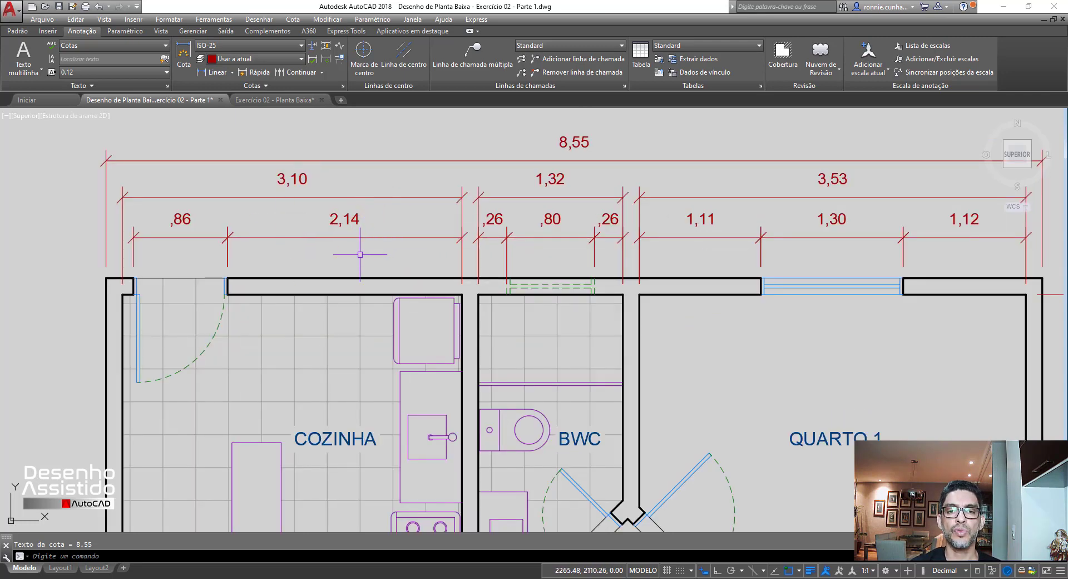
scroll(354, 223, up, 2)
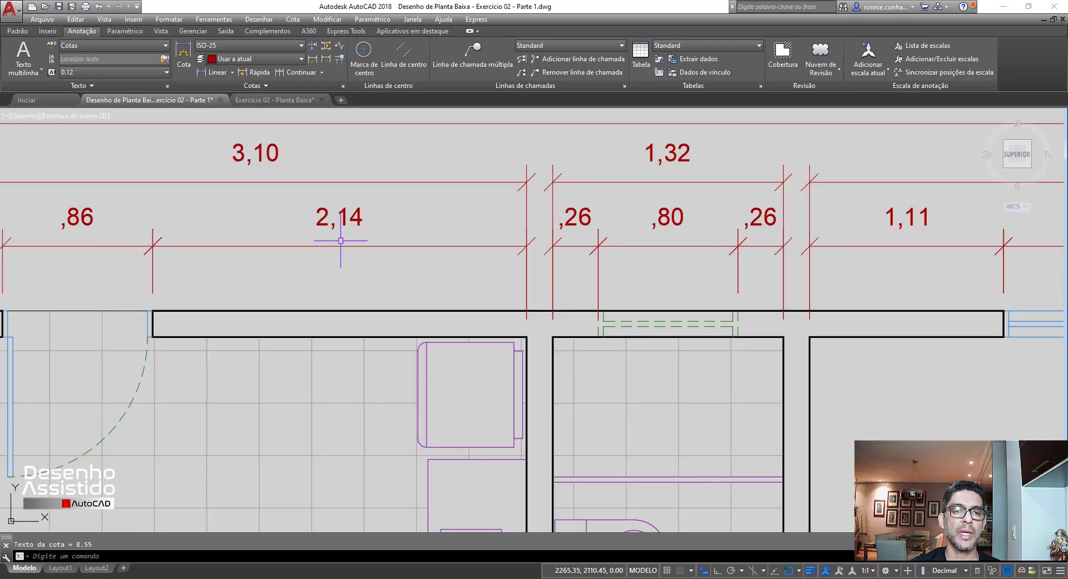
scroll(342, 241, down, 2)
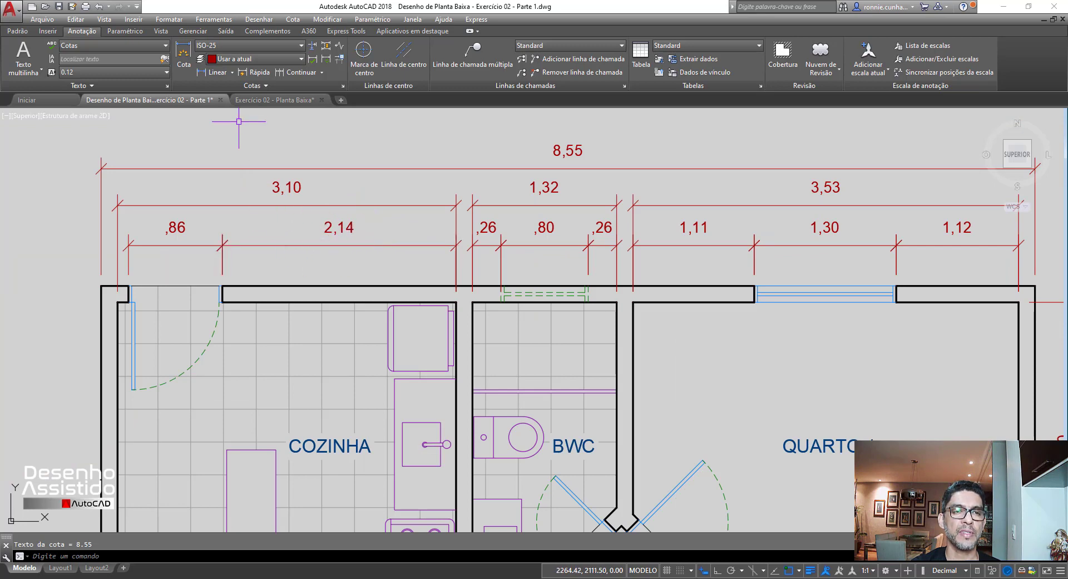
Modify the ISO-25 dimension style so the text offset from the dimension line is .05, and apply it.
click(18, 31)
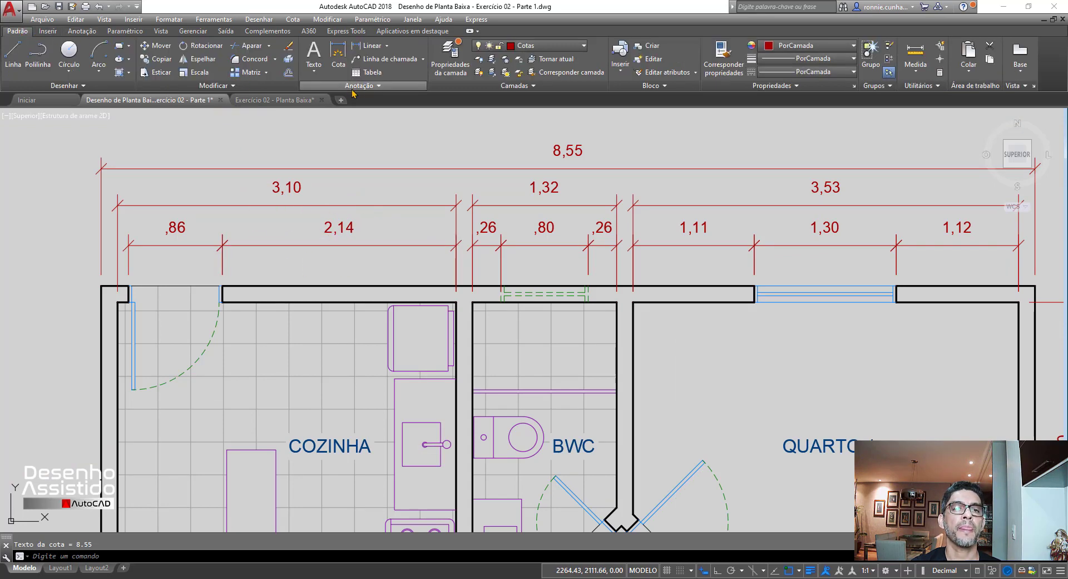
click(363, 88)
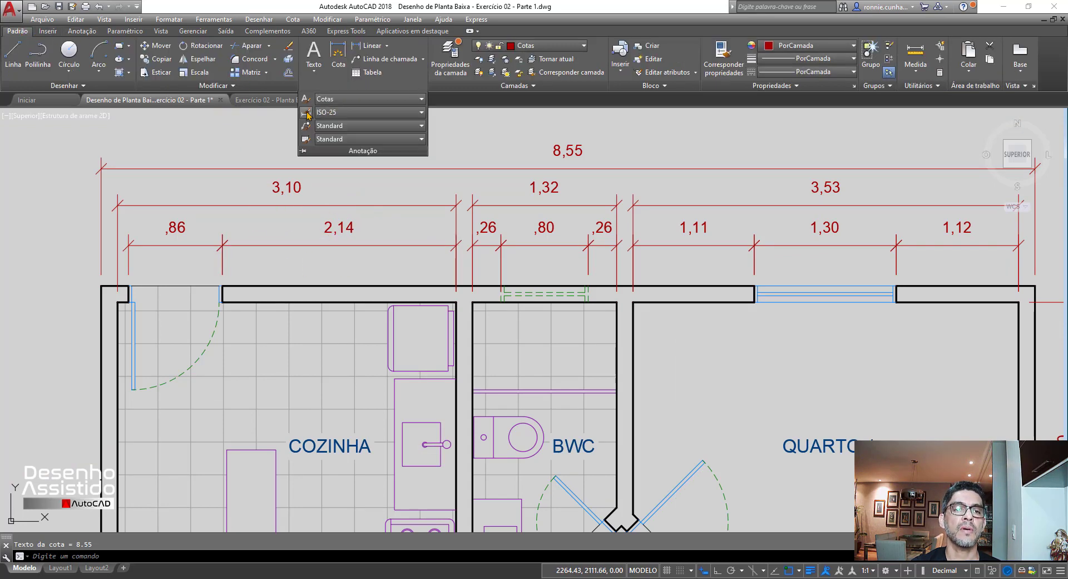
click(307, 114)
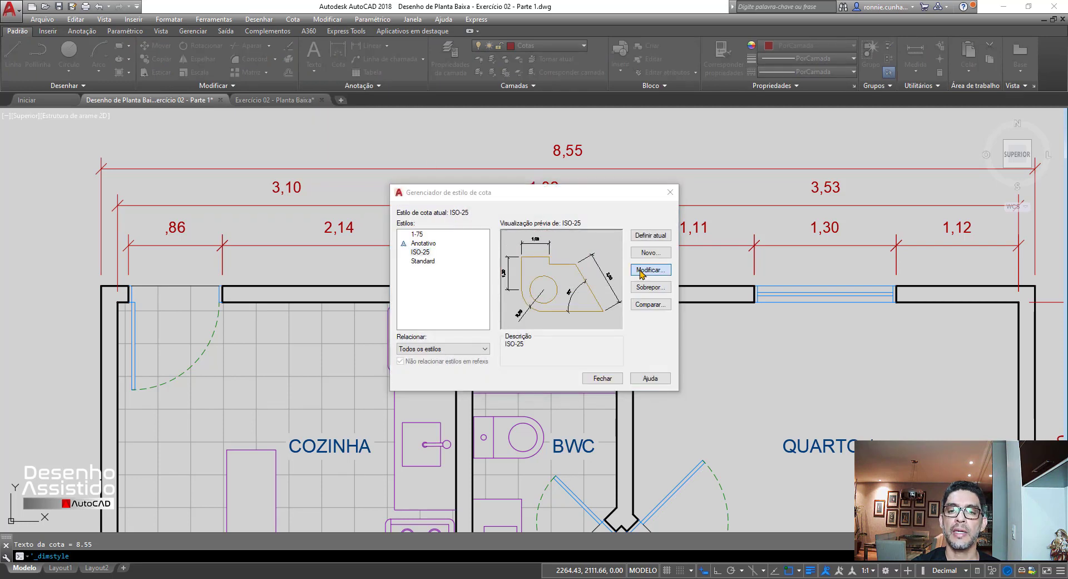
click(642, 271)
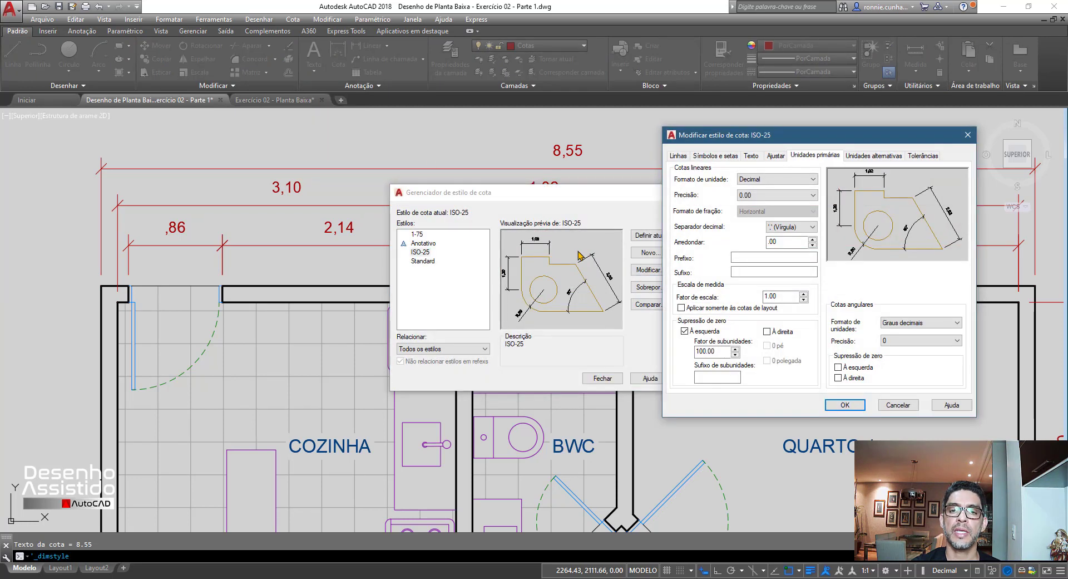
click(752, 155)
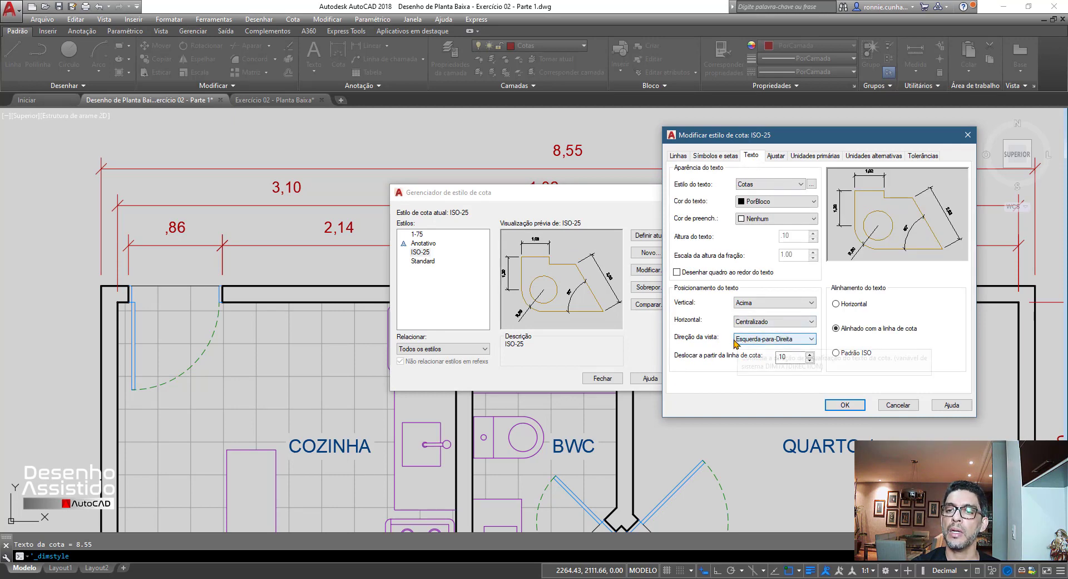
click(678, 156)
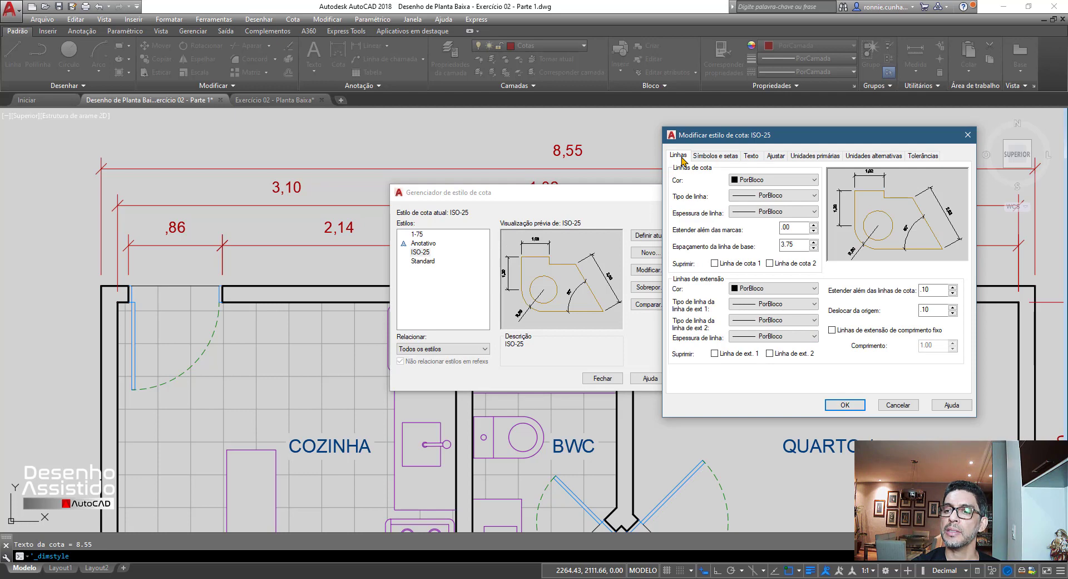
click(752, 156)
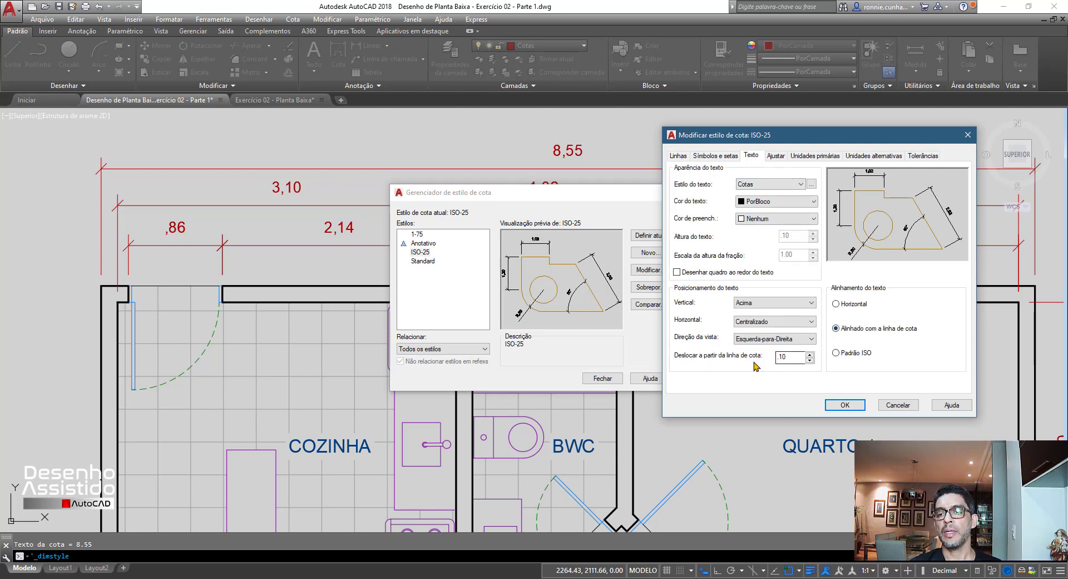
double_click(789, 359)
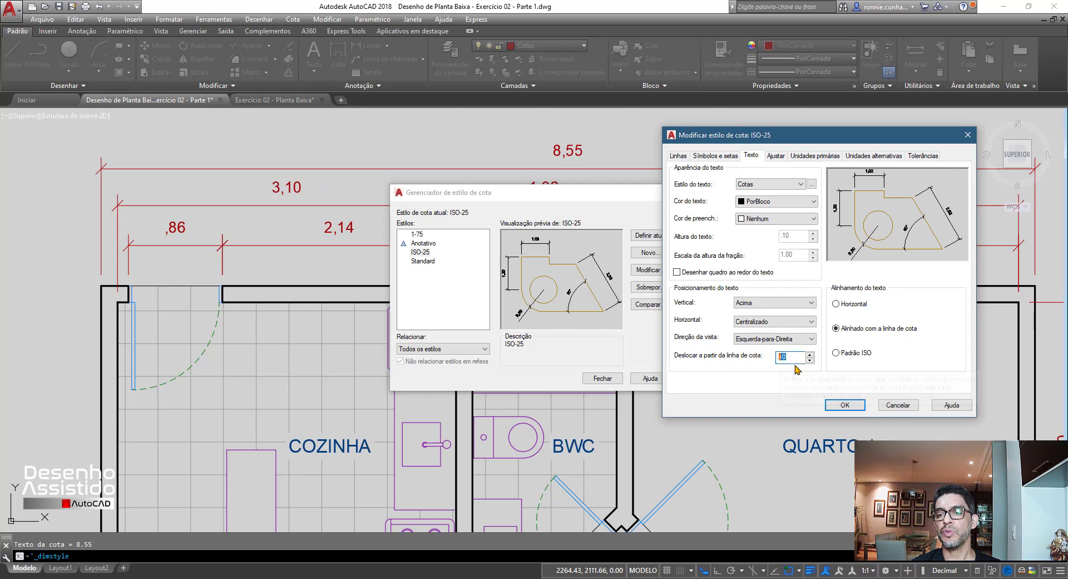
text(.05)
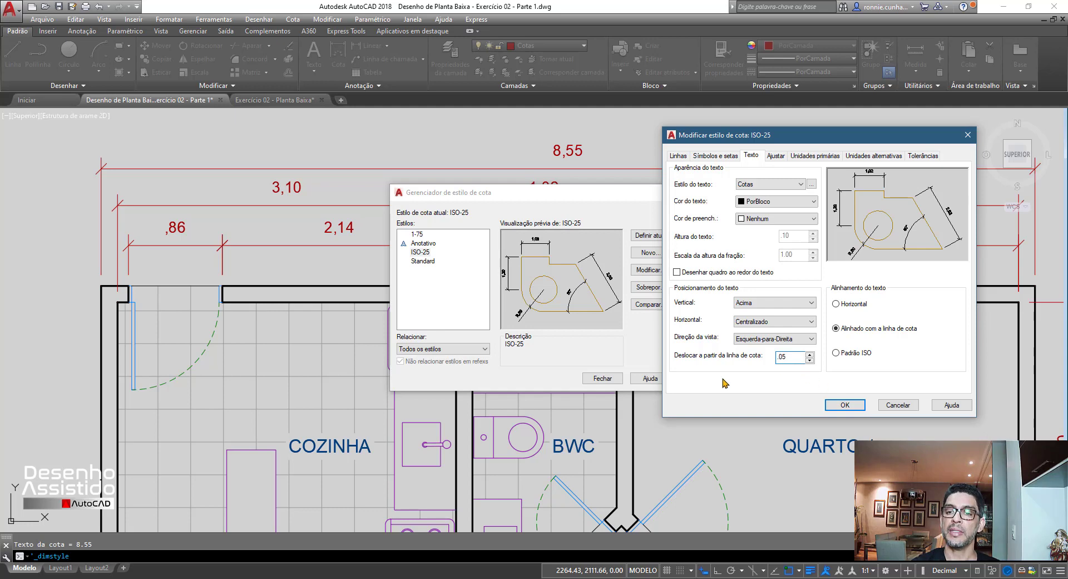
click(844, 406)
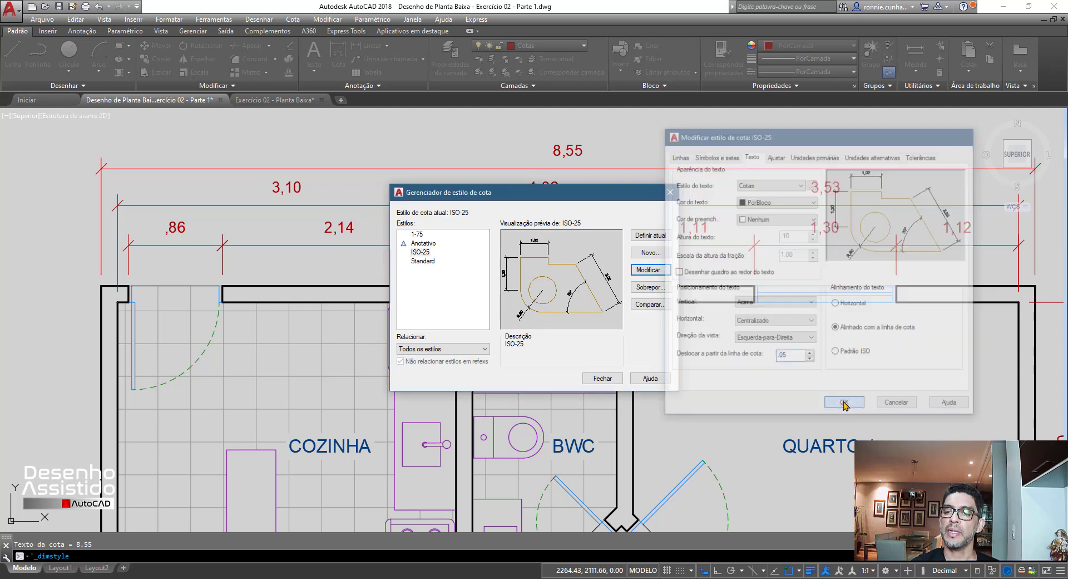
click(603, 378)
scroll(311, 241, down, 6)
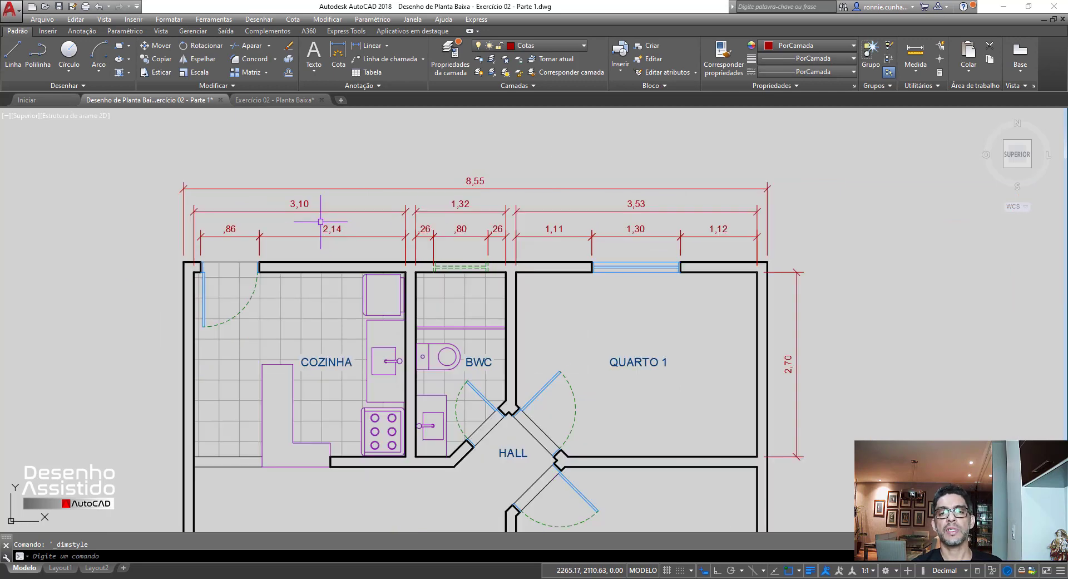
scroll(499, 206, up, 2)
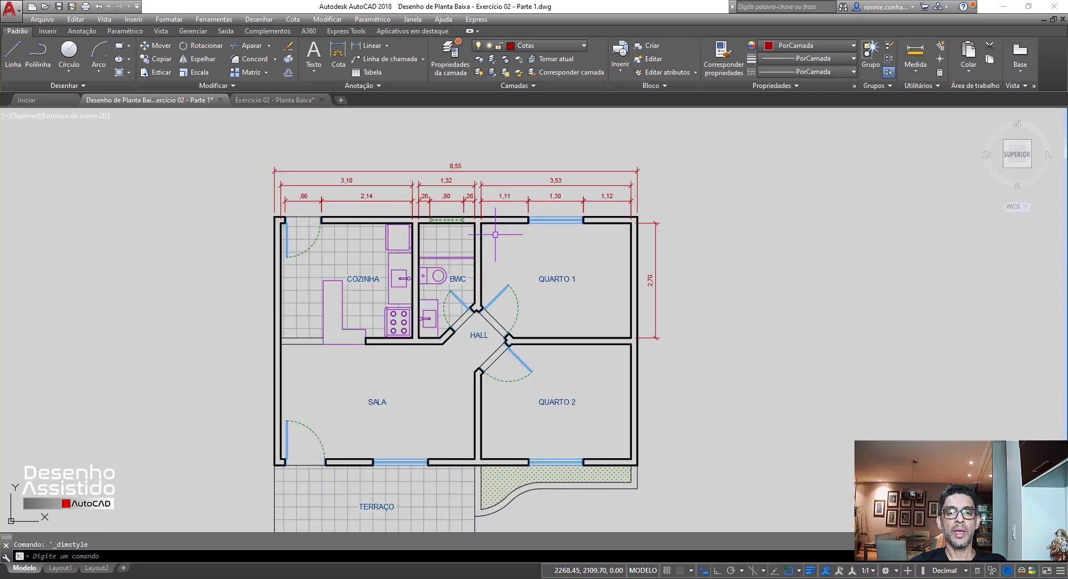
scroll(456, 312, down, 3)
scroll(450, 312, up, 1)
scroll(450, 313, up, 2)
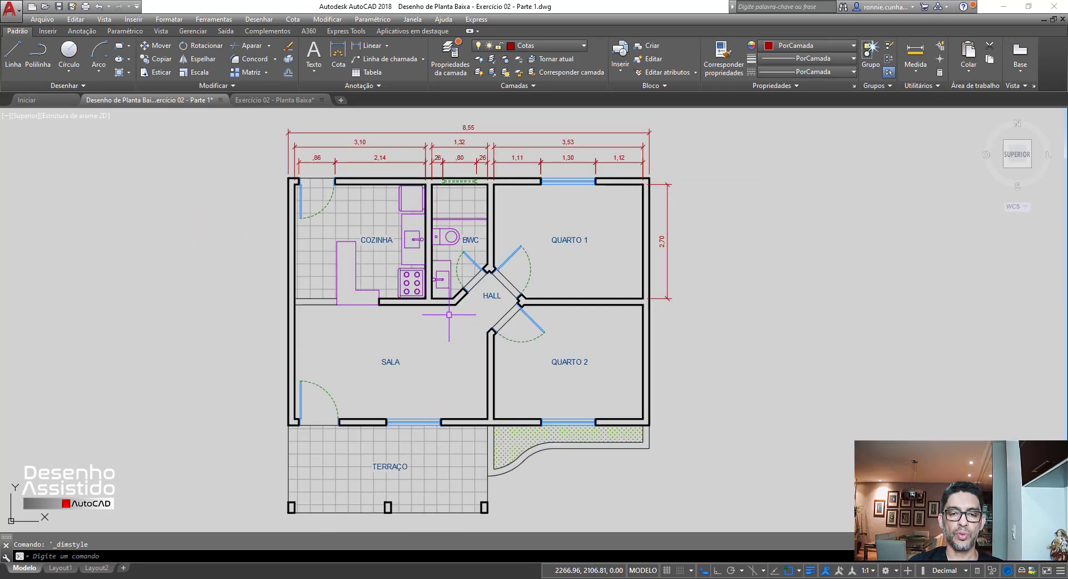